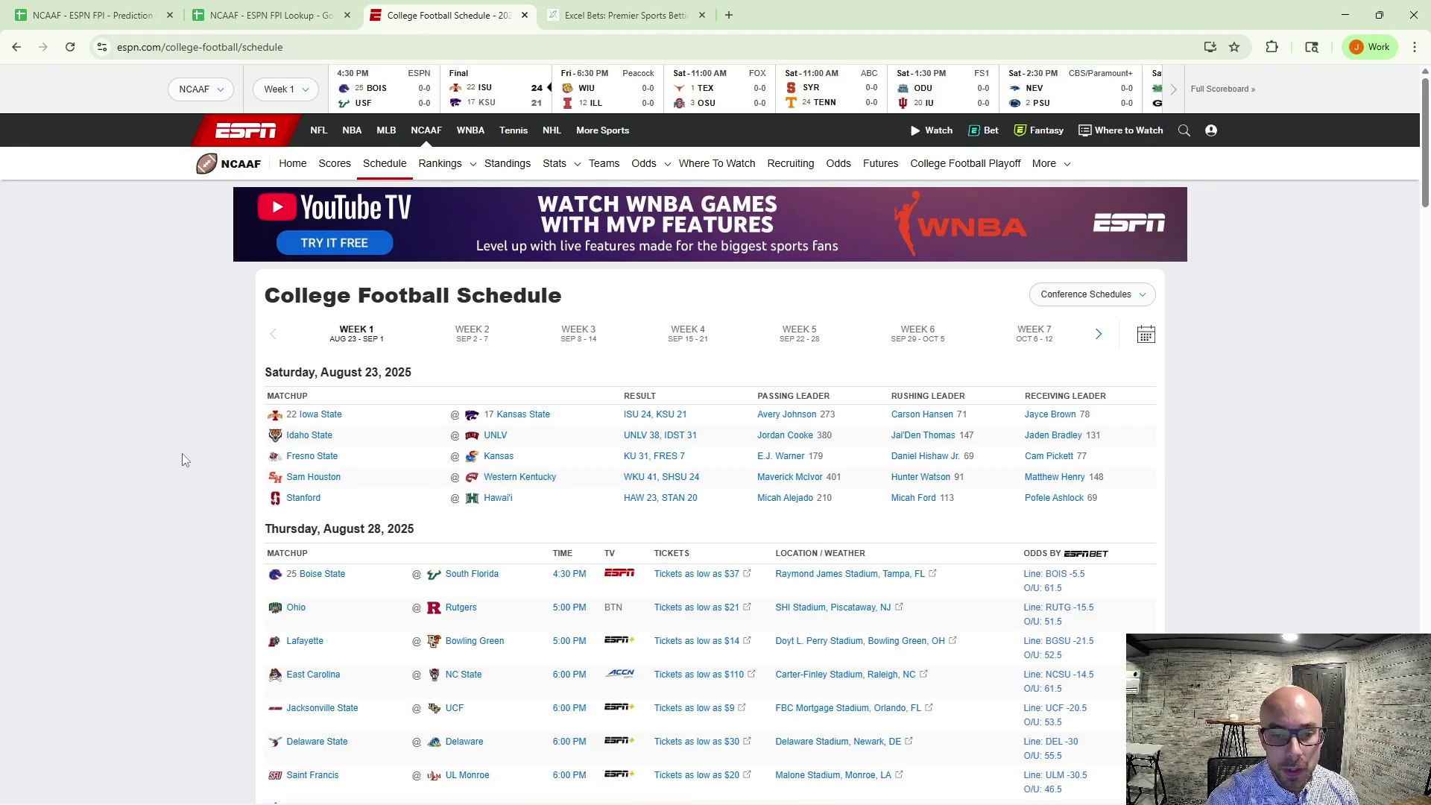
Scroll through ESPN's week 1 college football schedule, starting from the August 23 games.
scroll(178, 419, "down", 1)
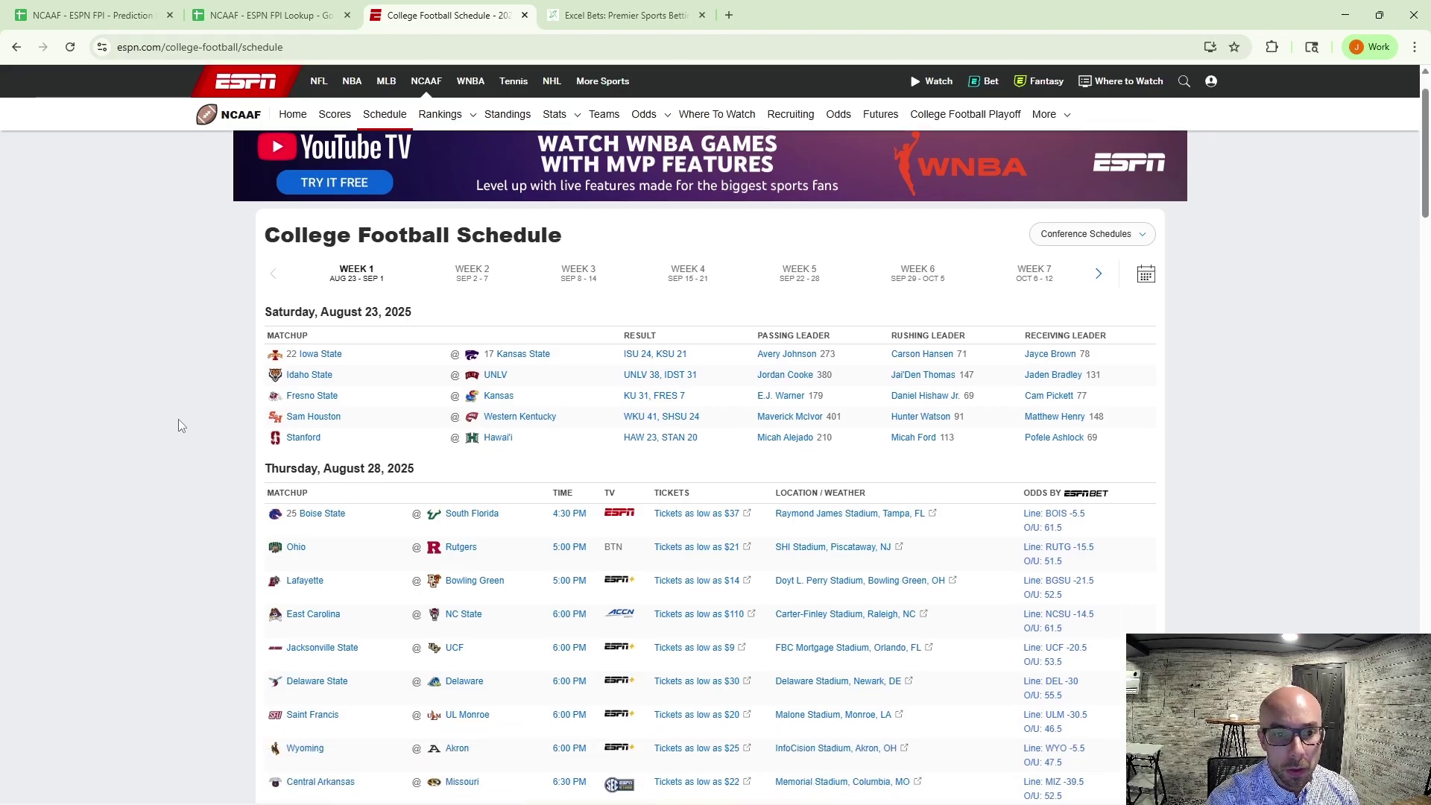
scroll(177, 419, "up", 1)
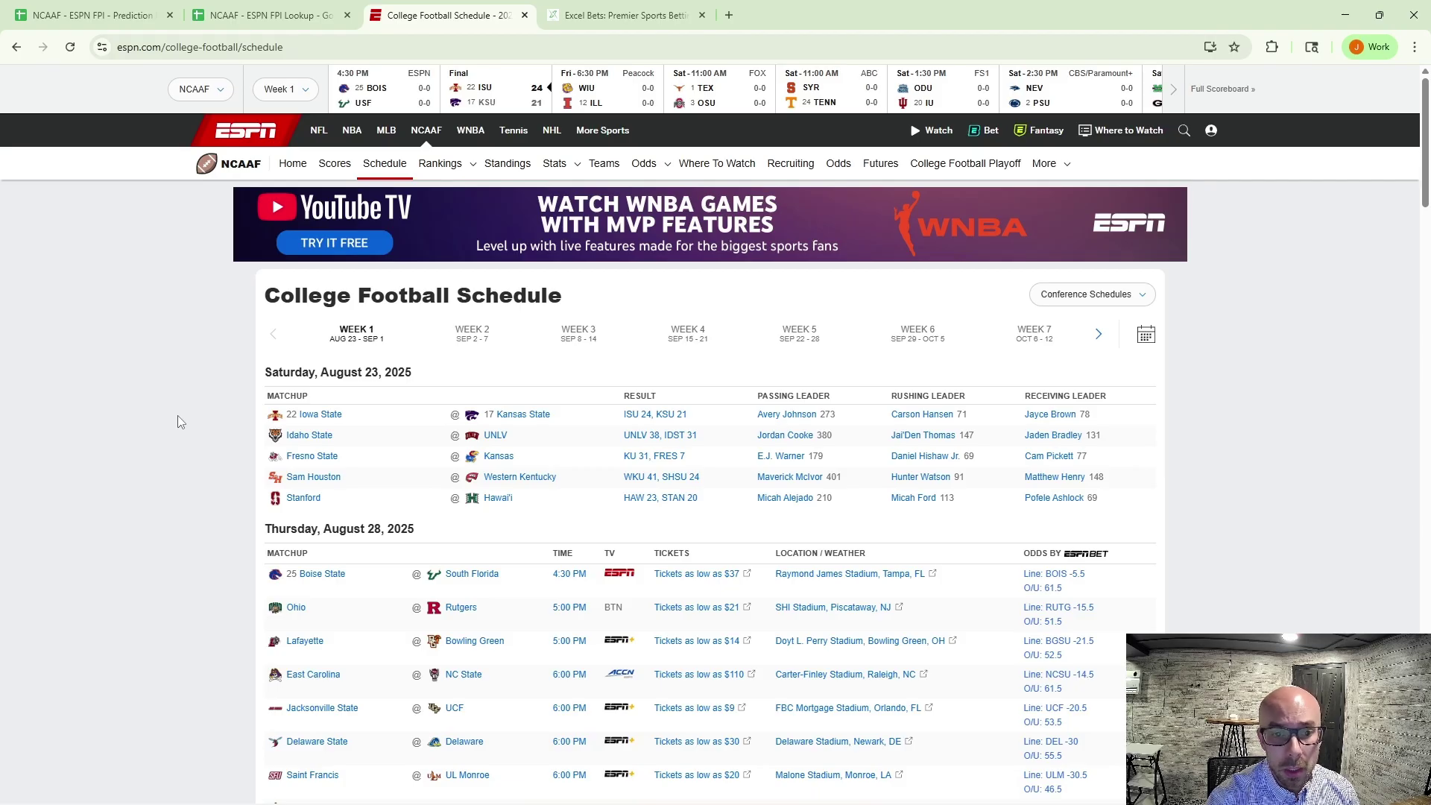
scroll(164, 433, "down", 2)
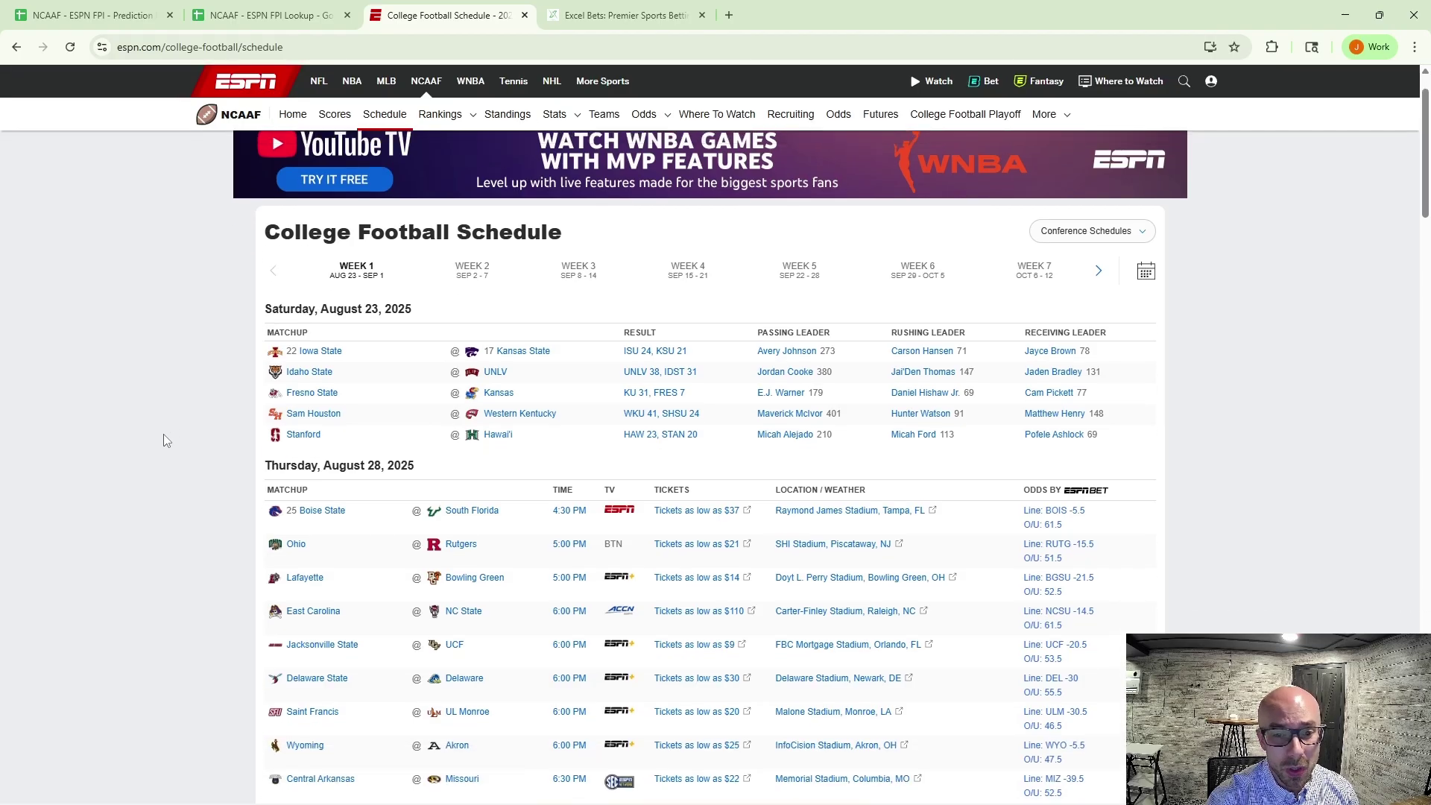
scroll(163, 434, "up", 2)
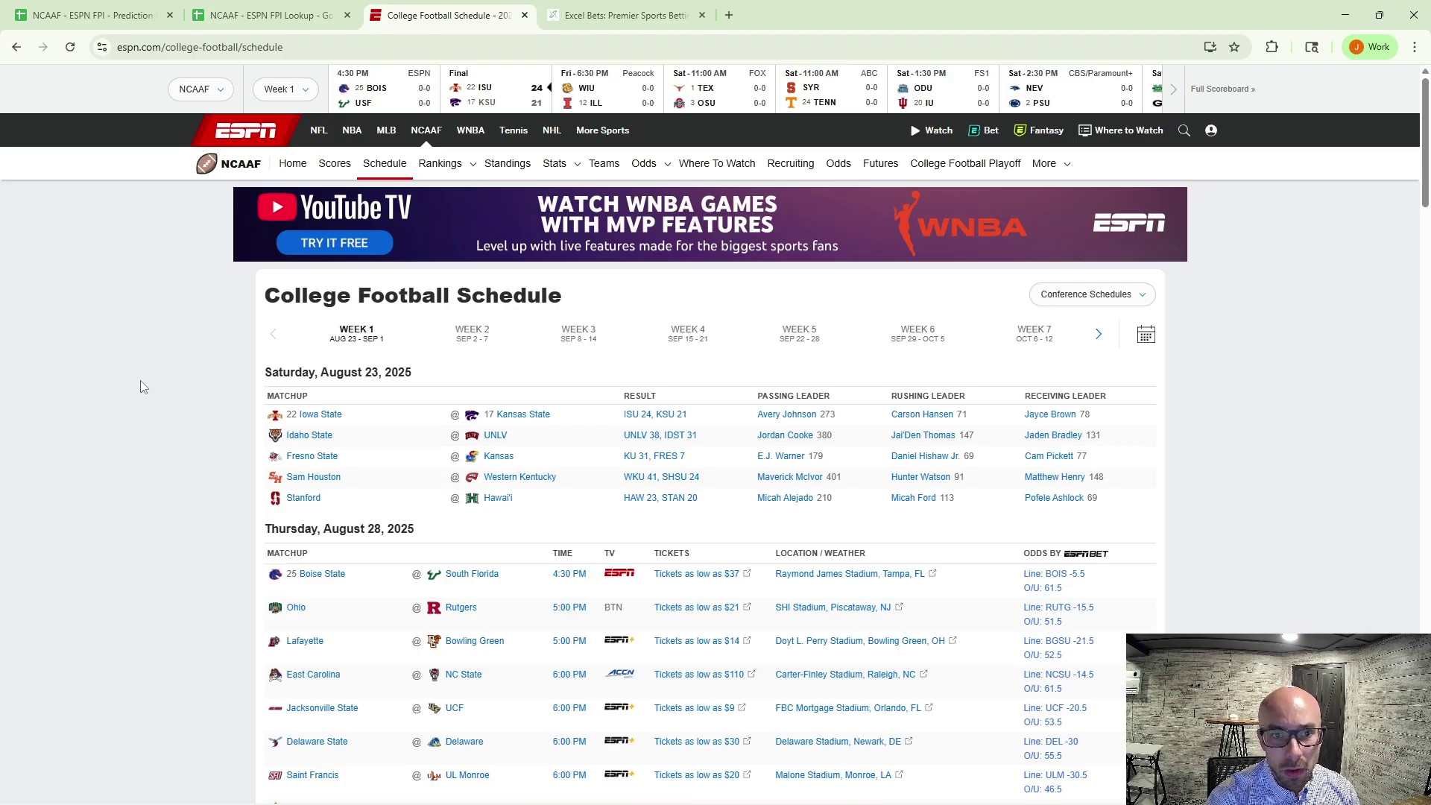
scroll(142, 387, "down", 1)
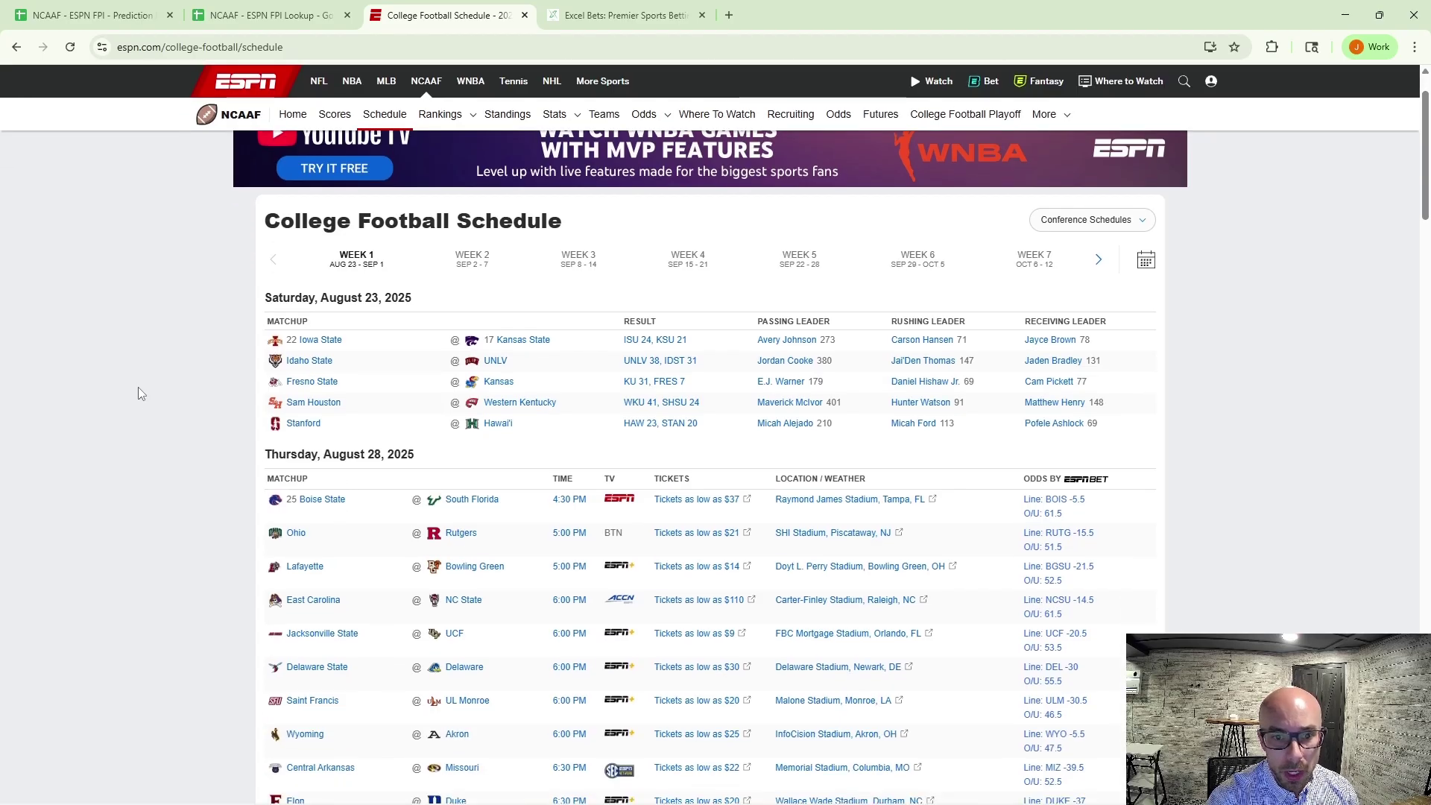
scroll(190, 399, "down", 4)
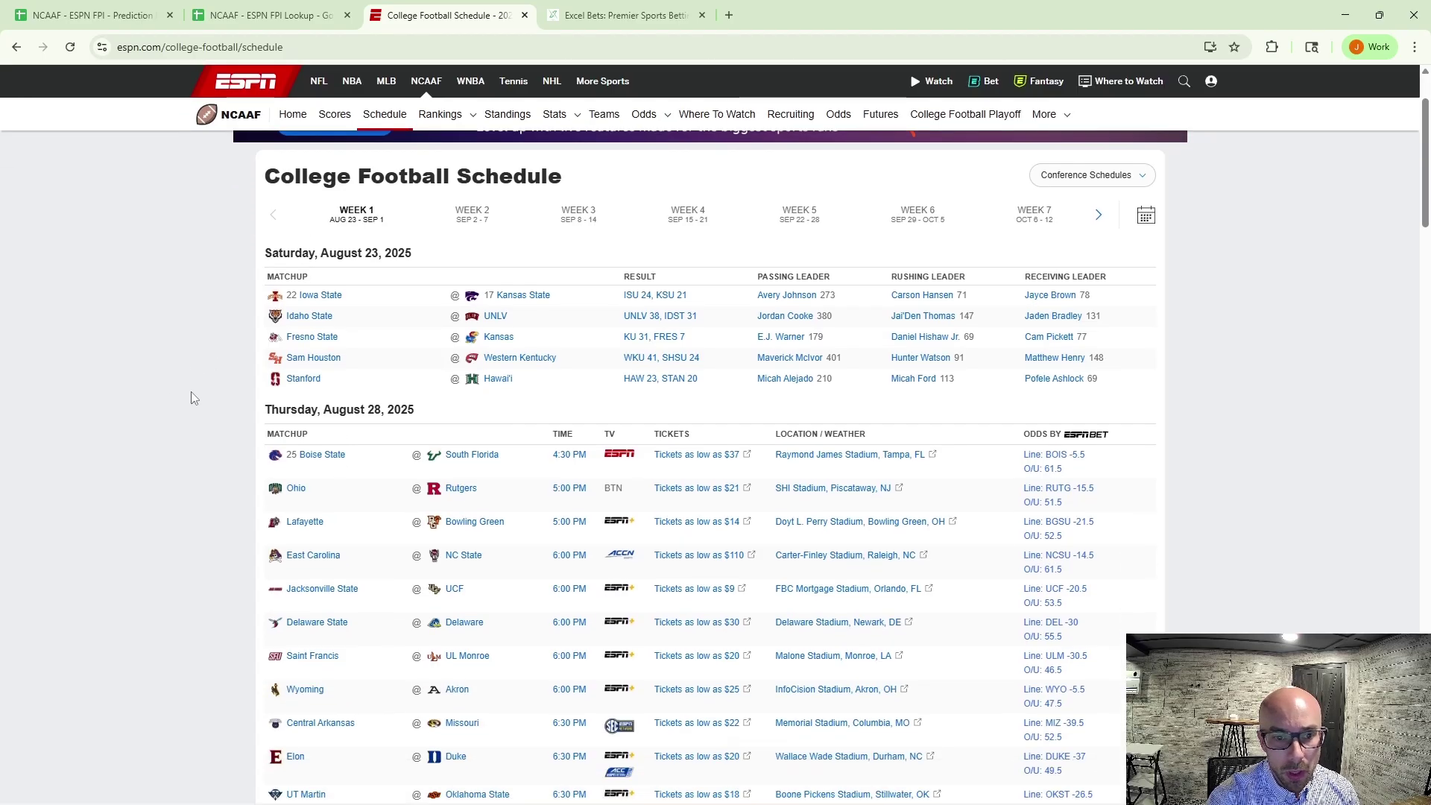
scroll(186, 391, "down", 2)
scroll(182, 391, "up", 4)
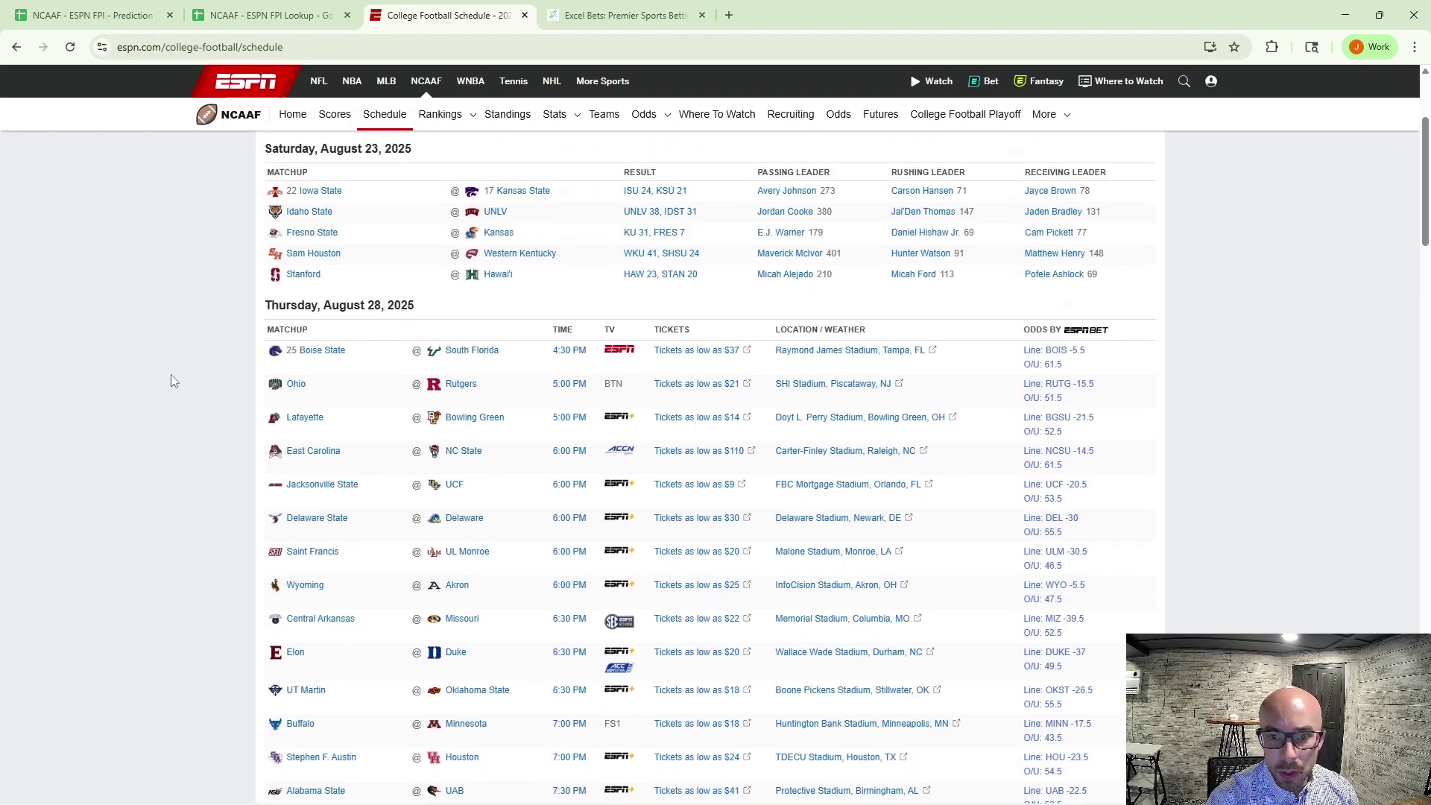
Review the rest of the schedule through September 1 and select the page's web address.
scroll(168, 386, "down", 3)
scroll(167, 386, "down", 18)
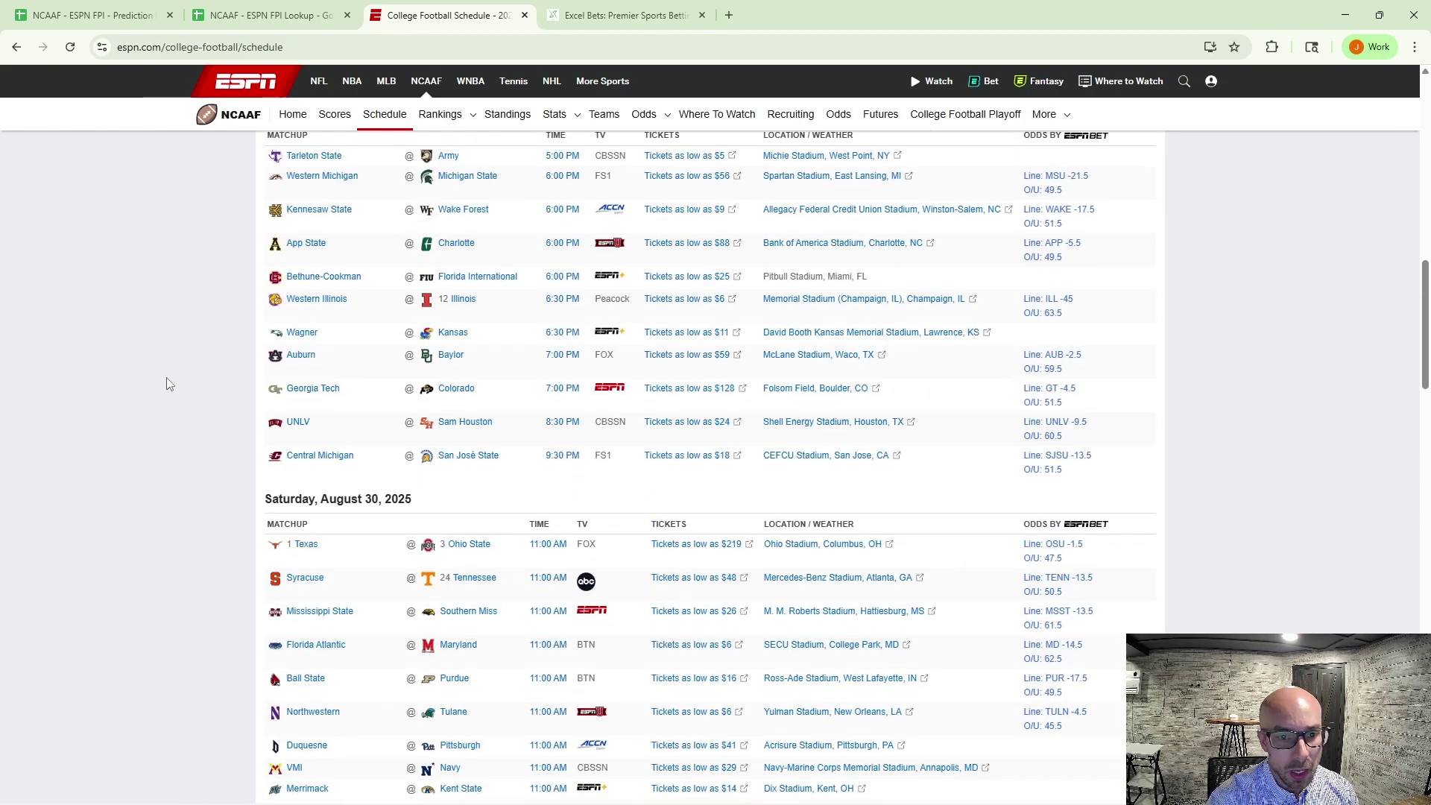
scroll(168, 375, "down", 16)
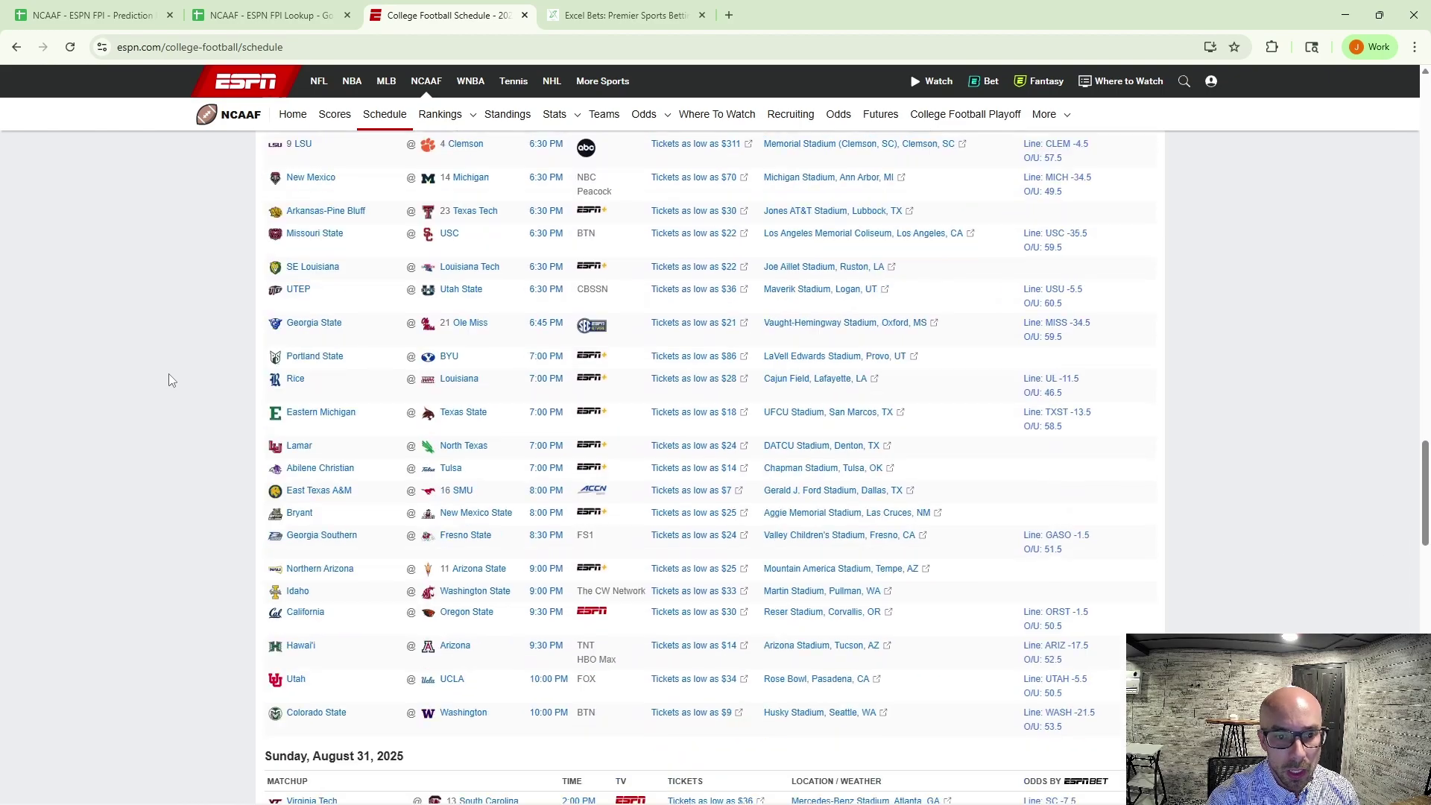
scroll(170, 380, "up", 20)
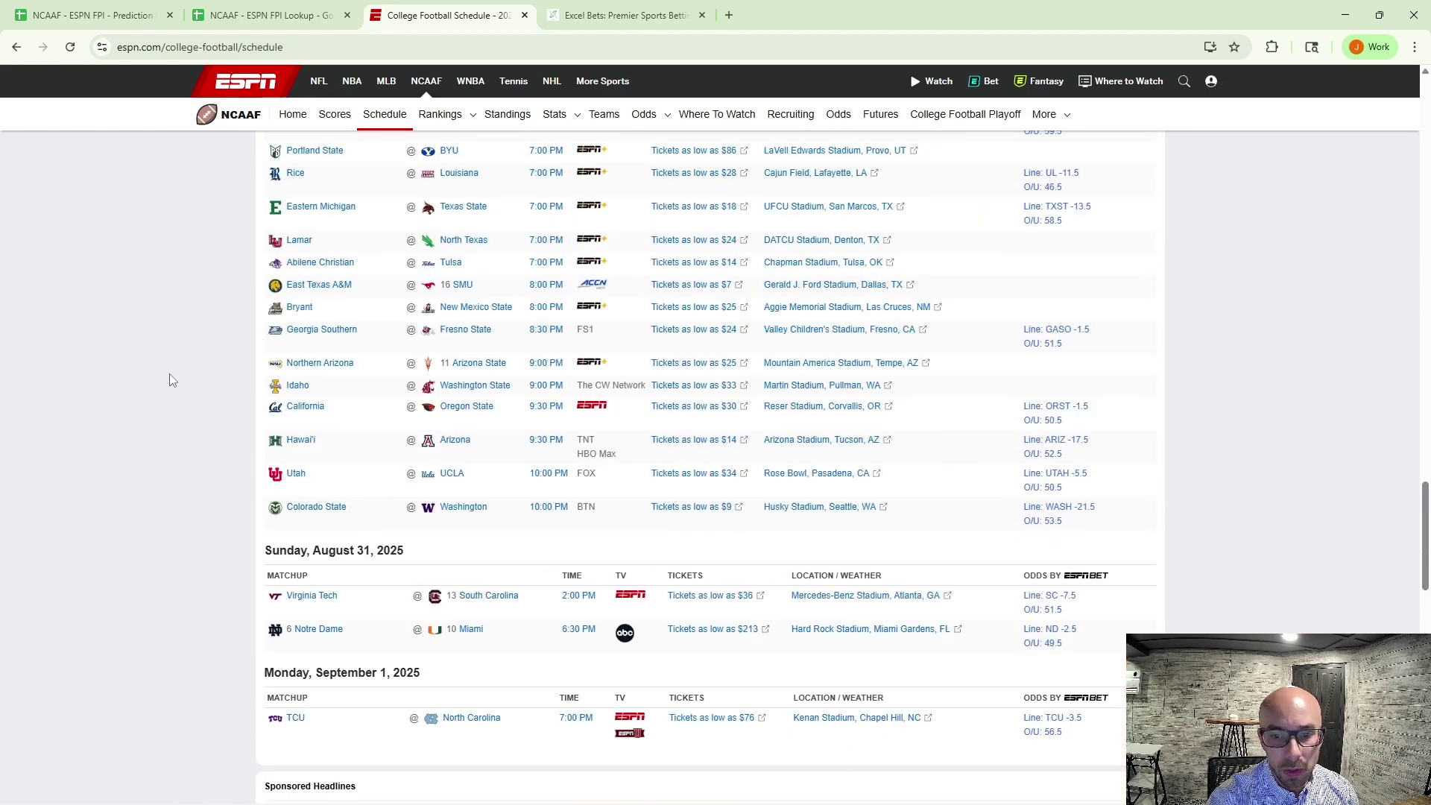
scroll(169, 380, "up", 13)
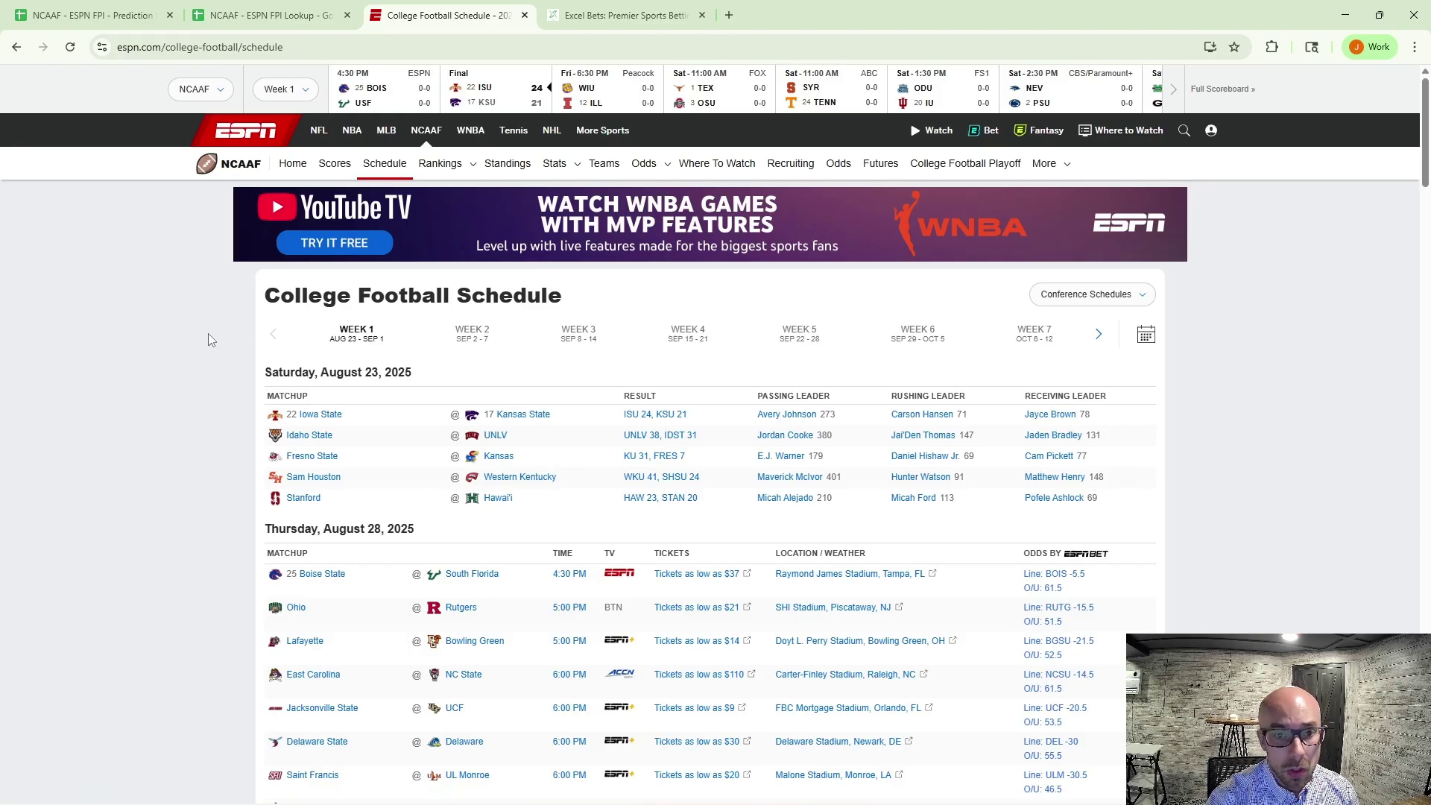
left_click(324, 46)
key("ctrl+c")
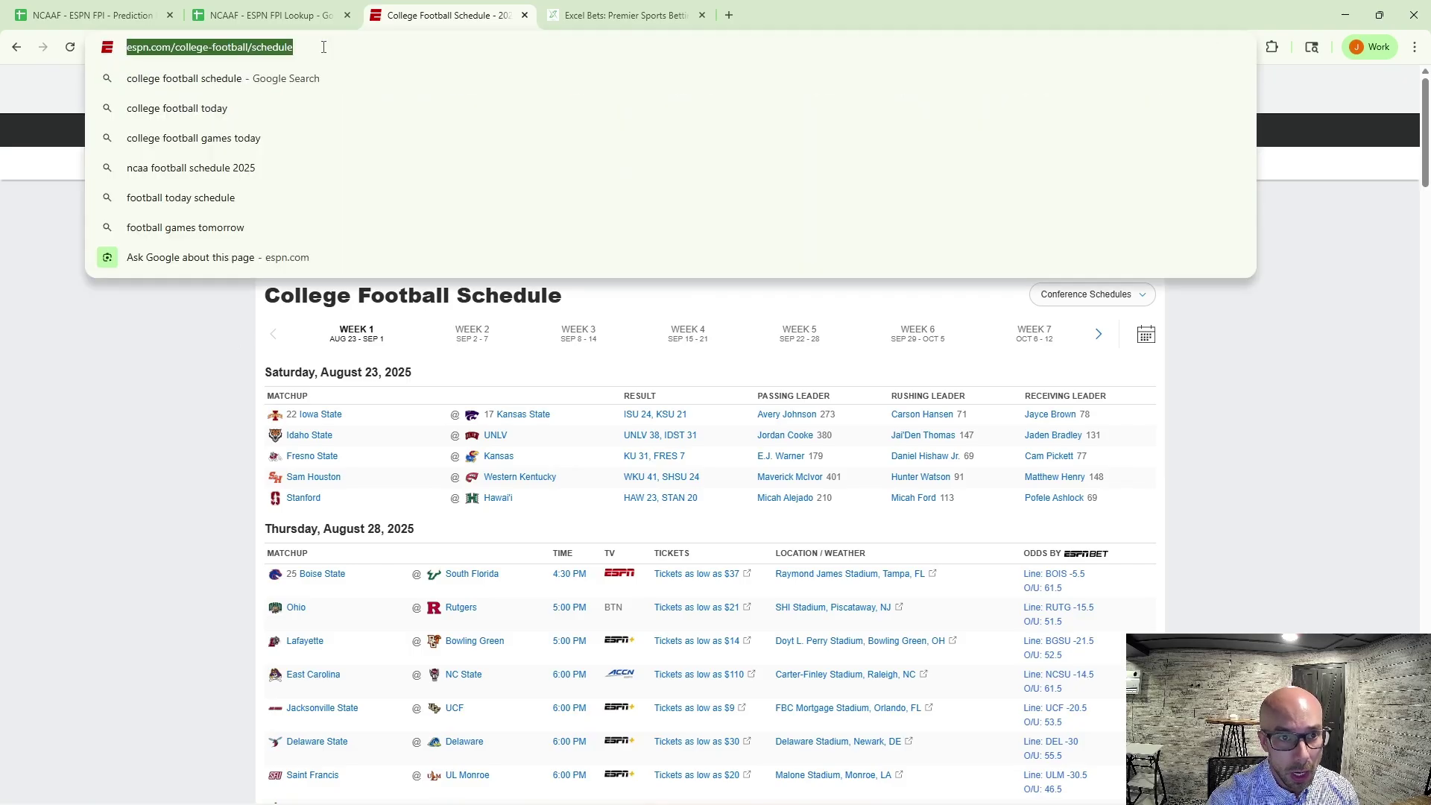
In Lookup sheet cell D1, enter =IMPORTHTML with the pasted ESPN schedule URL, "Table", 1.
left_click(239, 14)
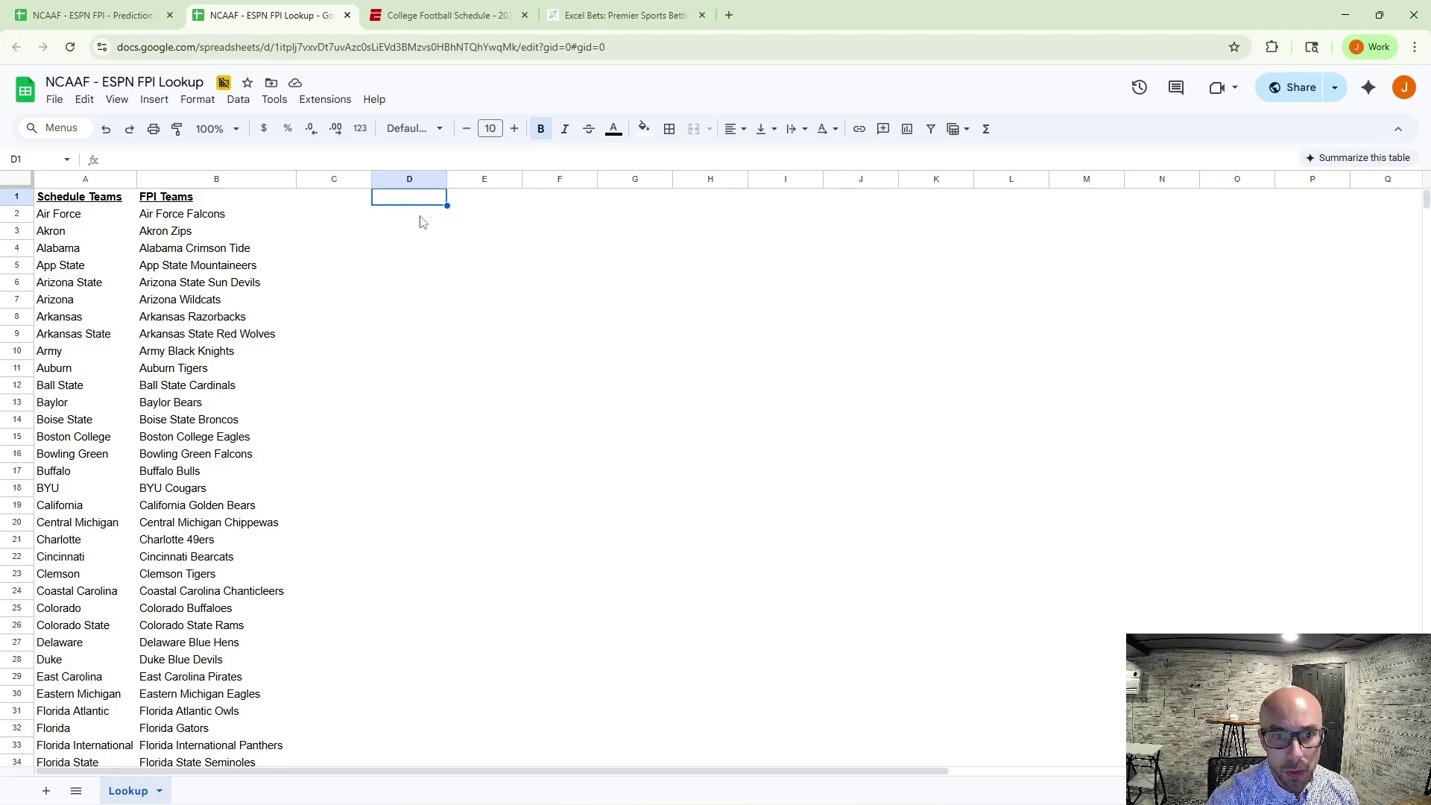
type("=")
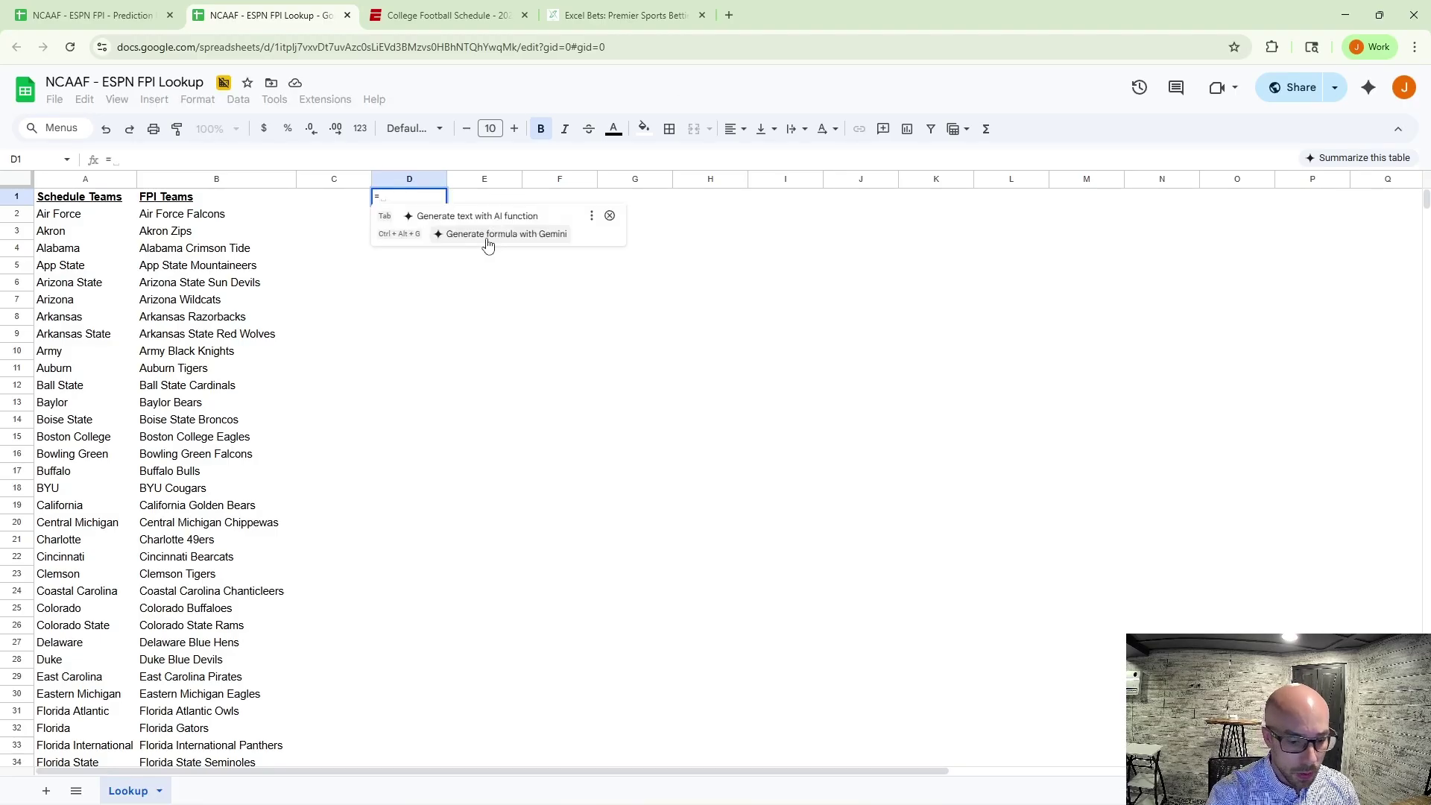
type("i")
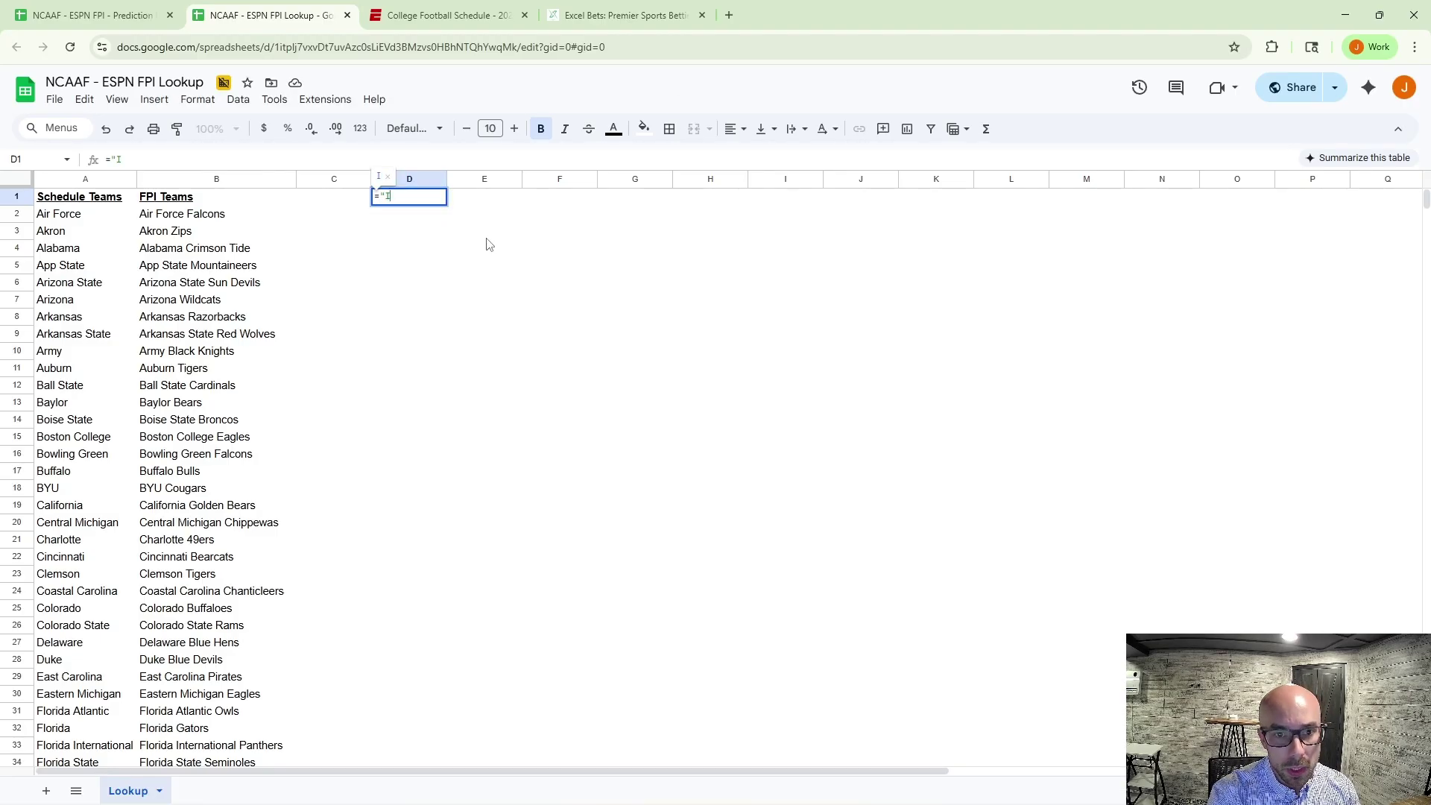
type("mpo")
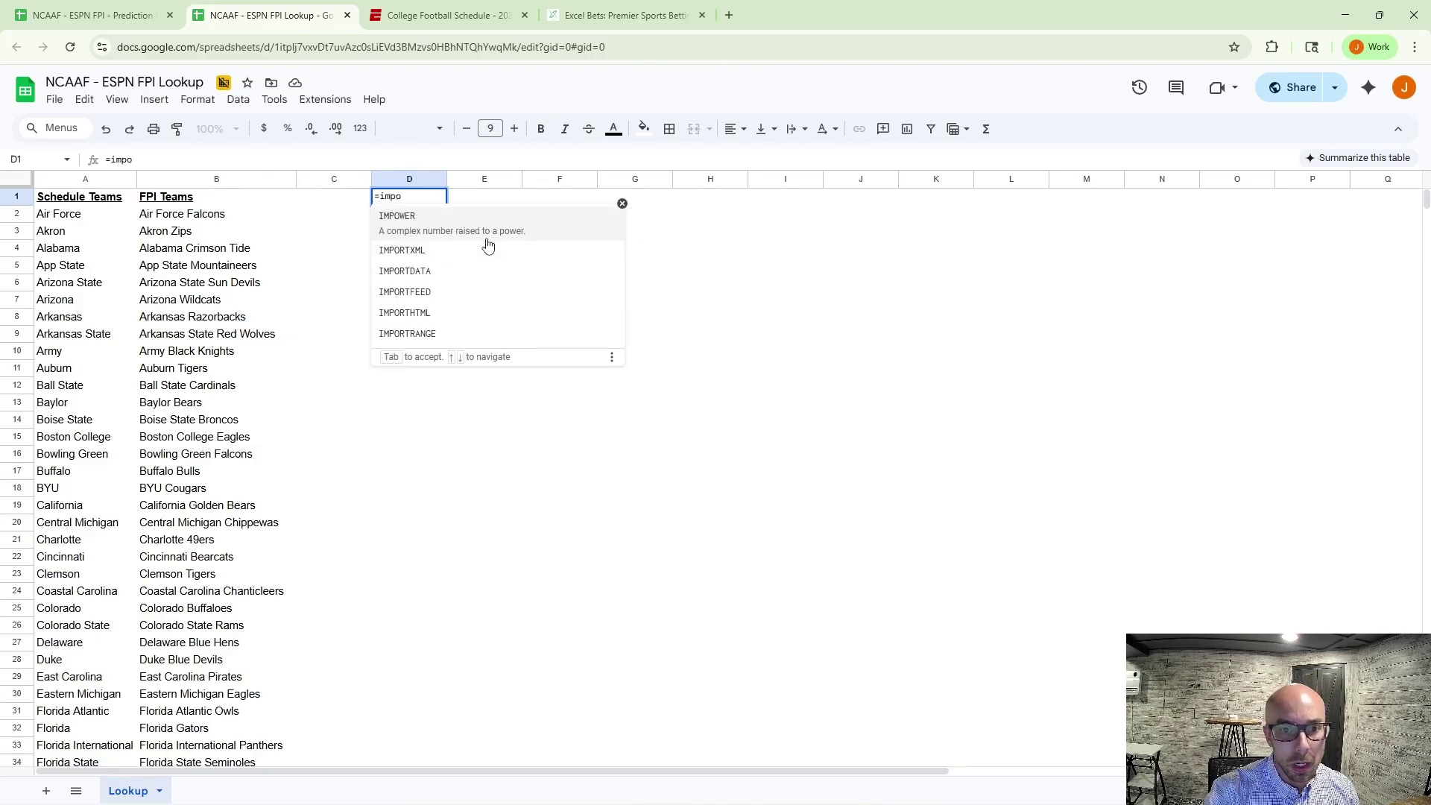
key("Down")
key("Down")
key("Down")
key("Down")
key("Tab")
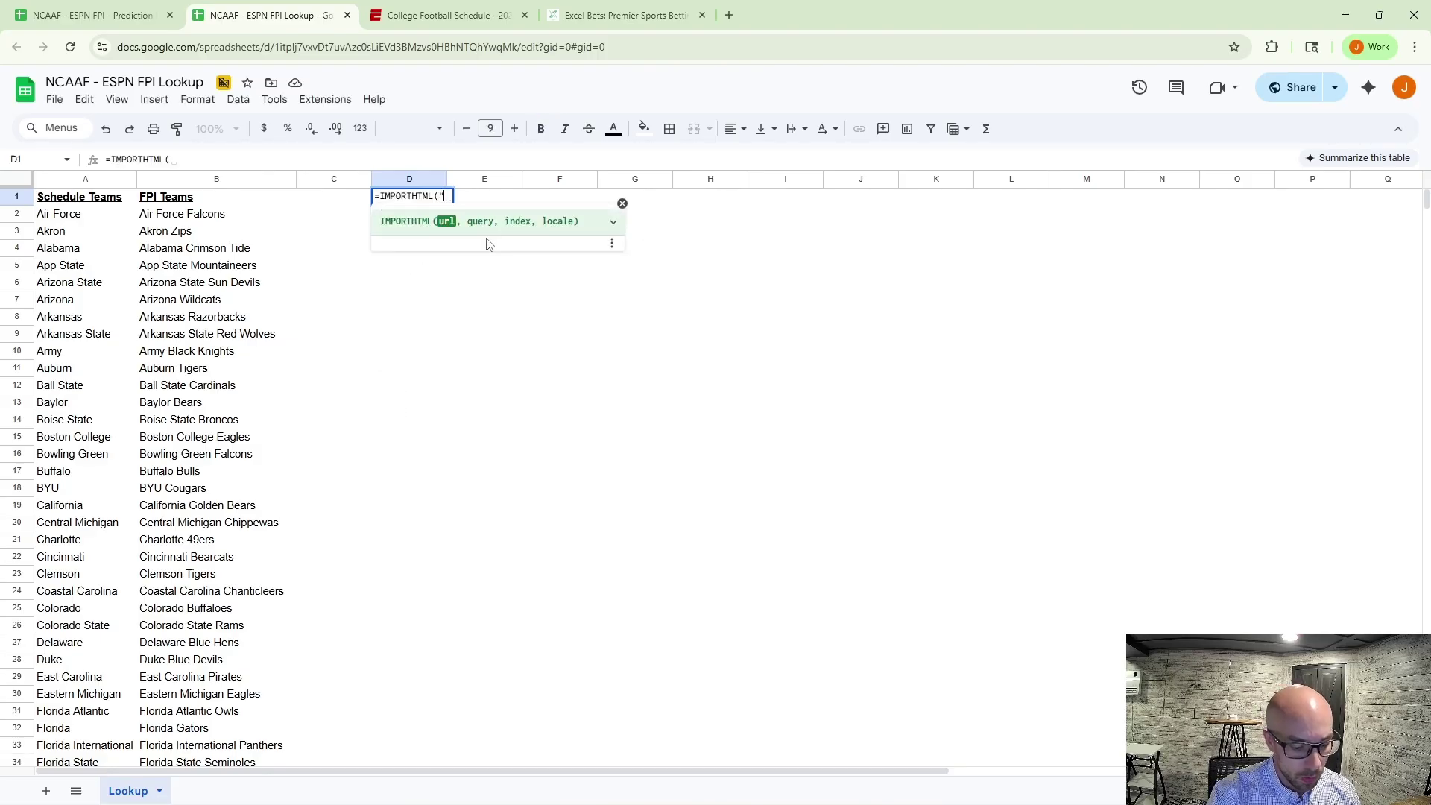
type("\"")
key("ctrl+v")
type("\"")
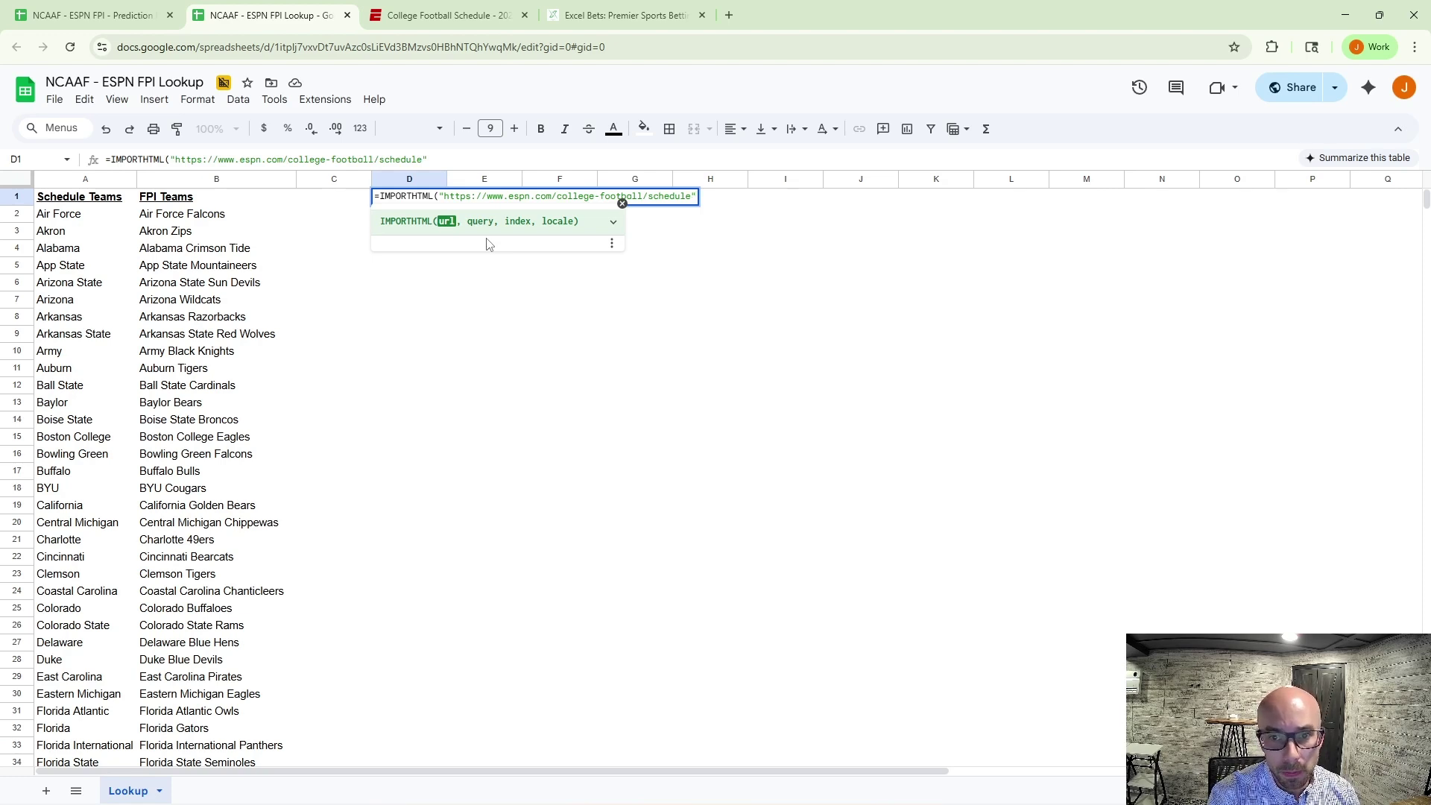
type(",\"")
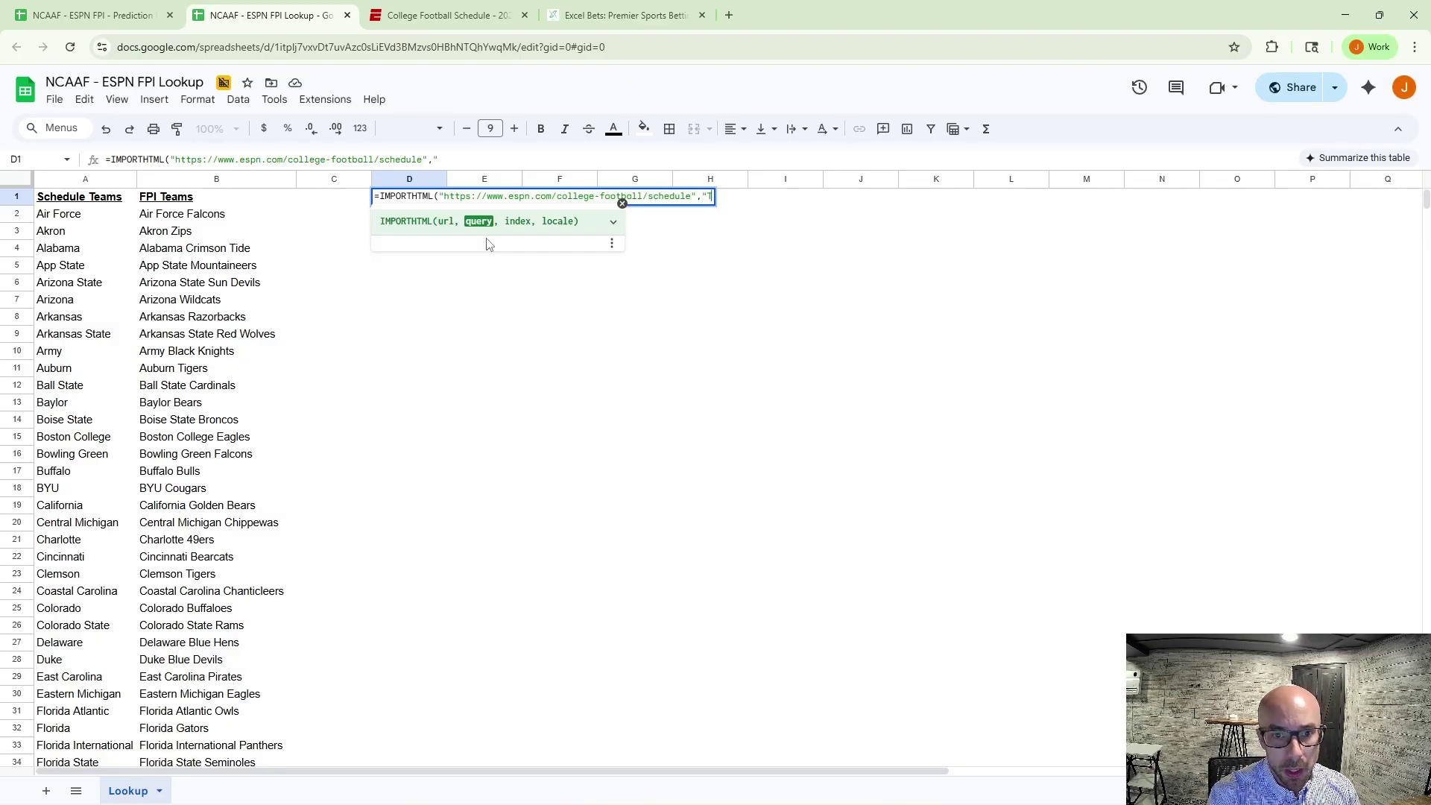
type("Table\"")
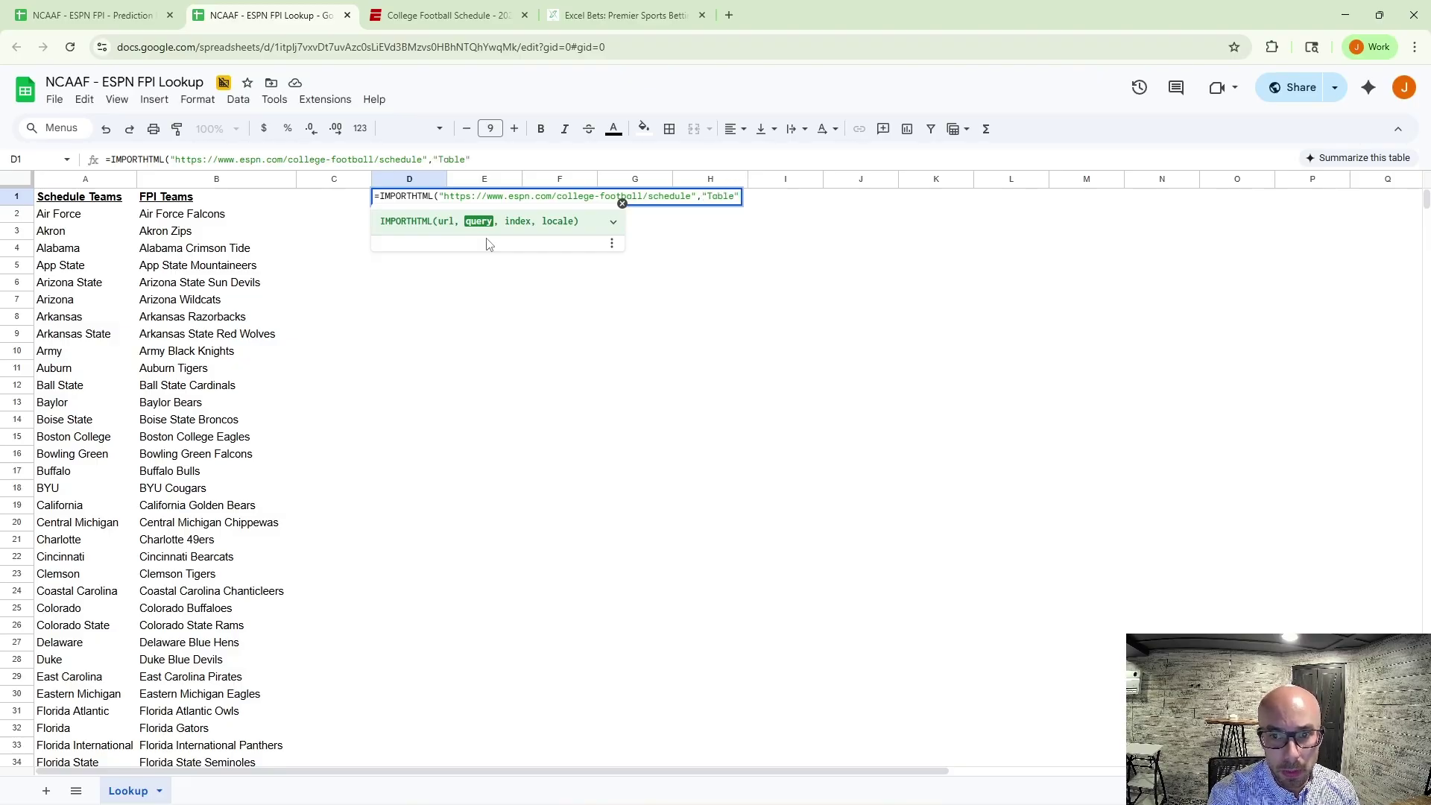
type(",1")
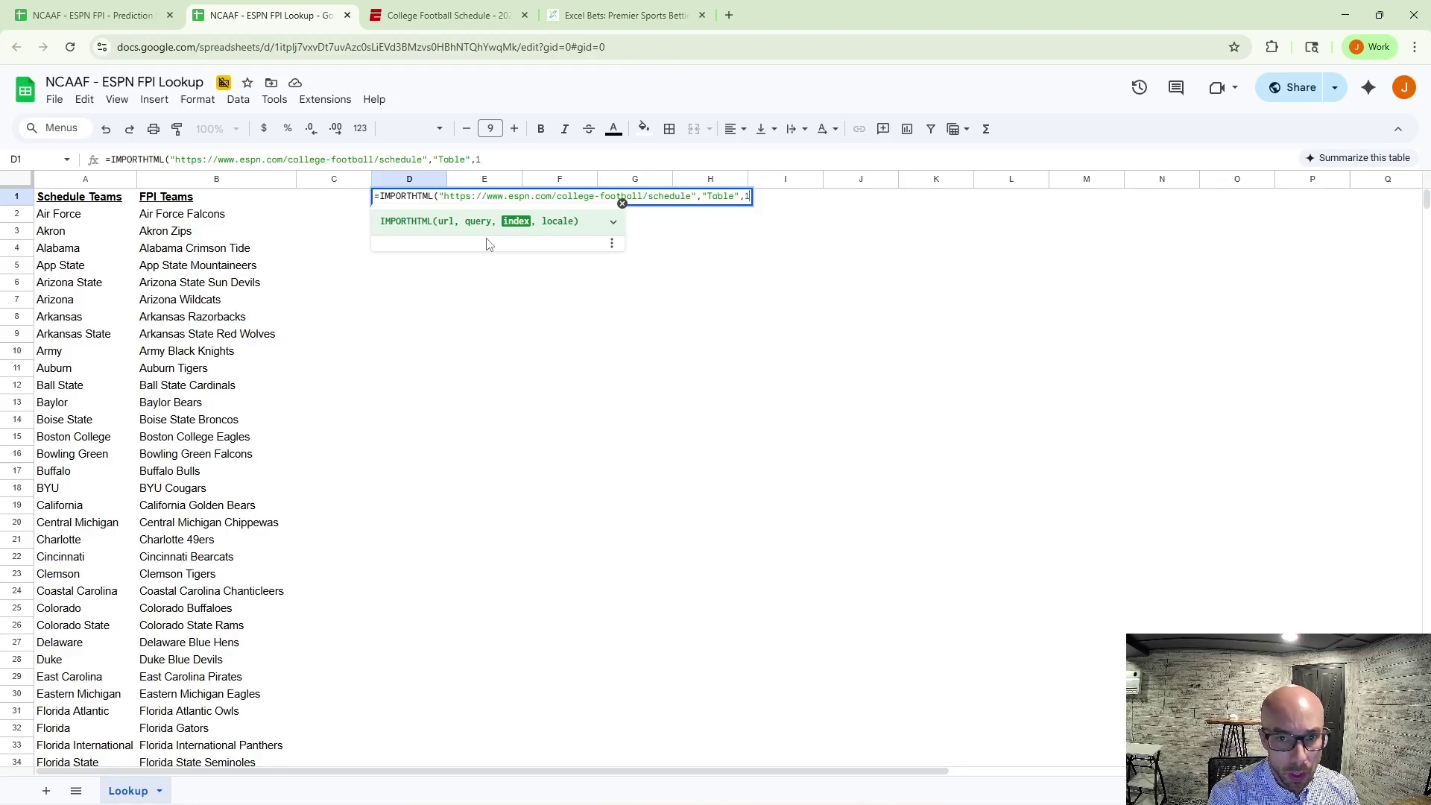
type(")")
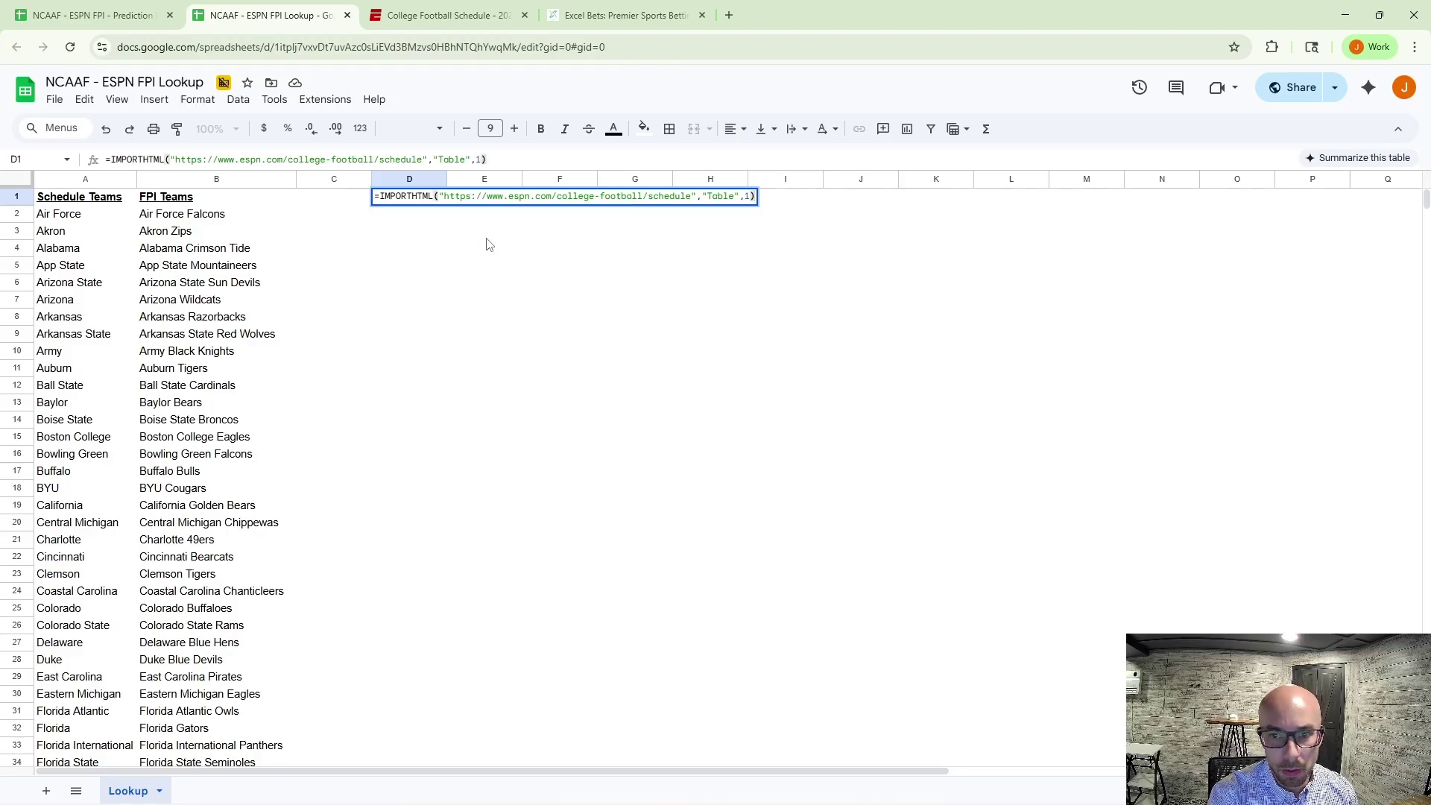
Commit the import, allow external data access, and auto-fit columns D through I.
key("Return")
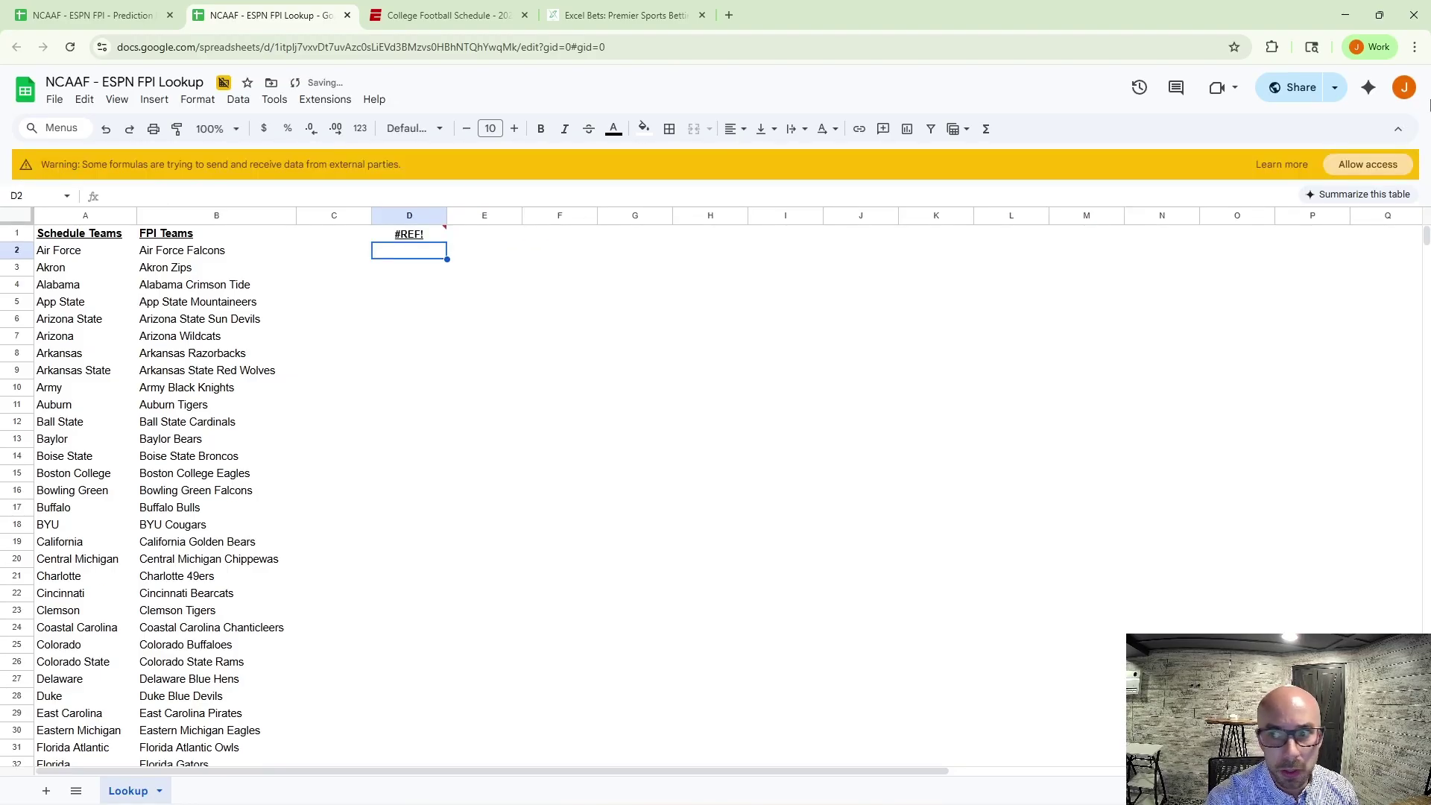
left_click(1381, 172)
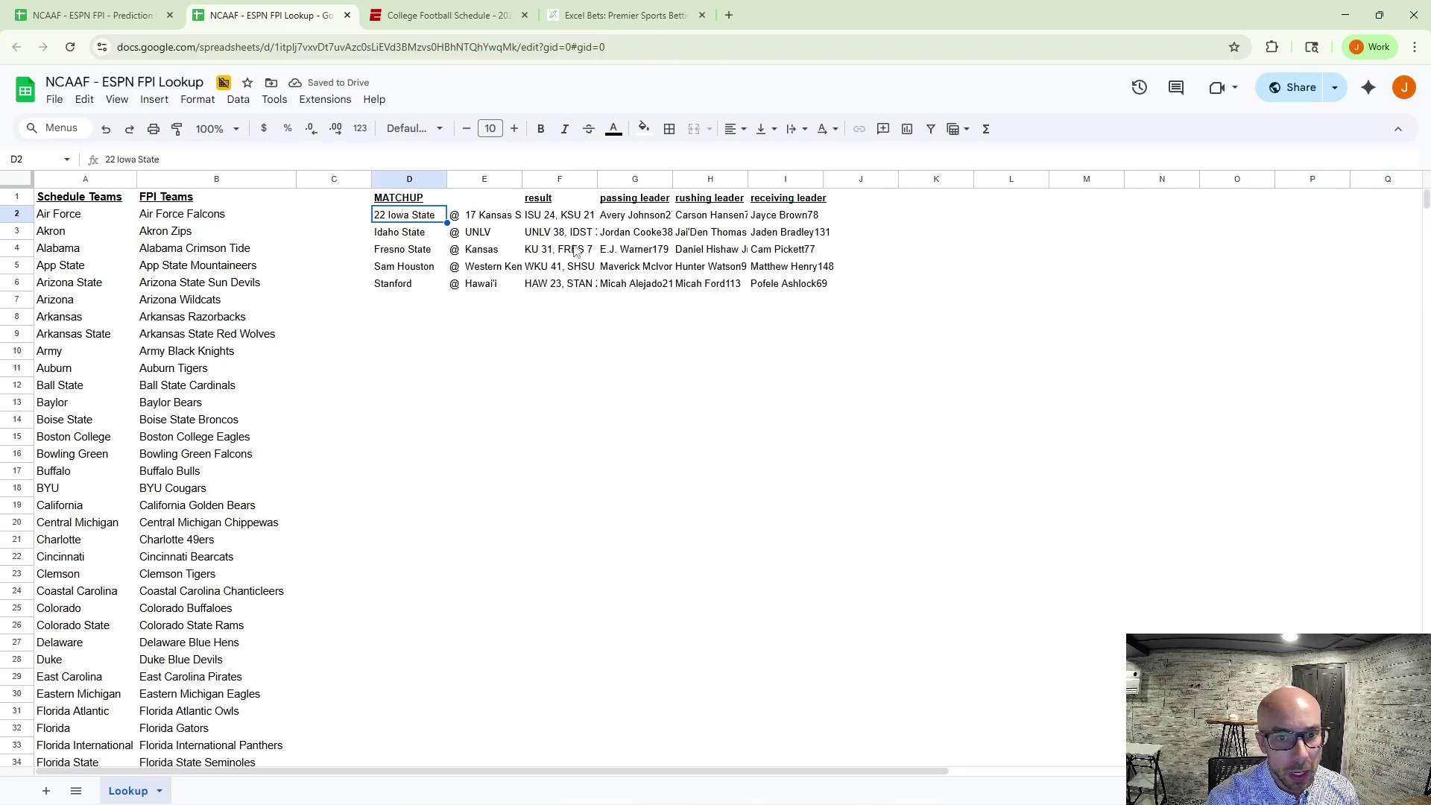
left_click_drag(418, 179, 816, 178)
double_click(825, 179)
Check the imported matchups from D2 down to Stanford against the ESPN schedule.
left_click(615, 319)
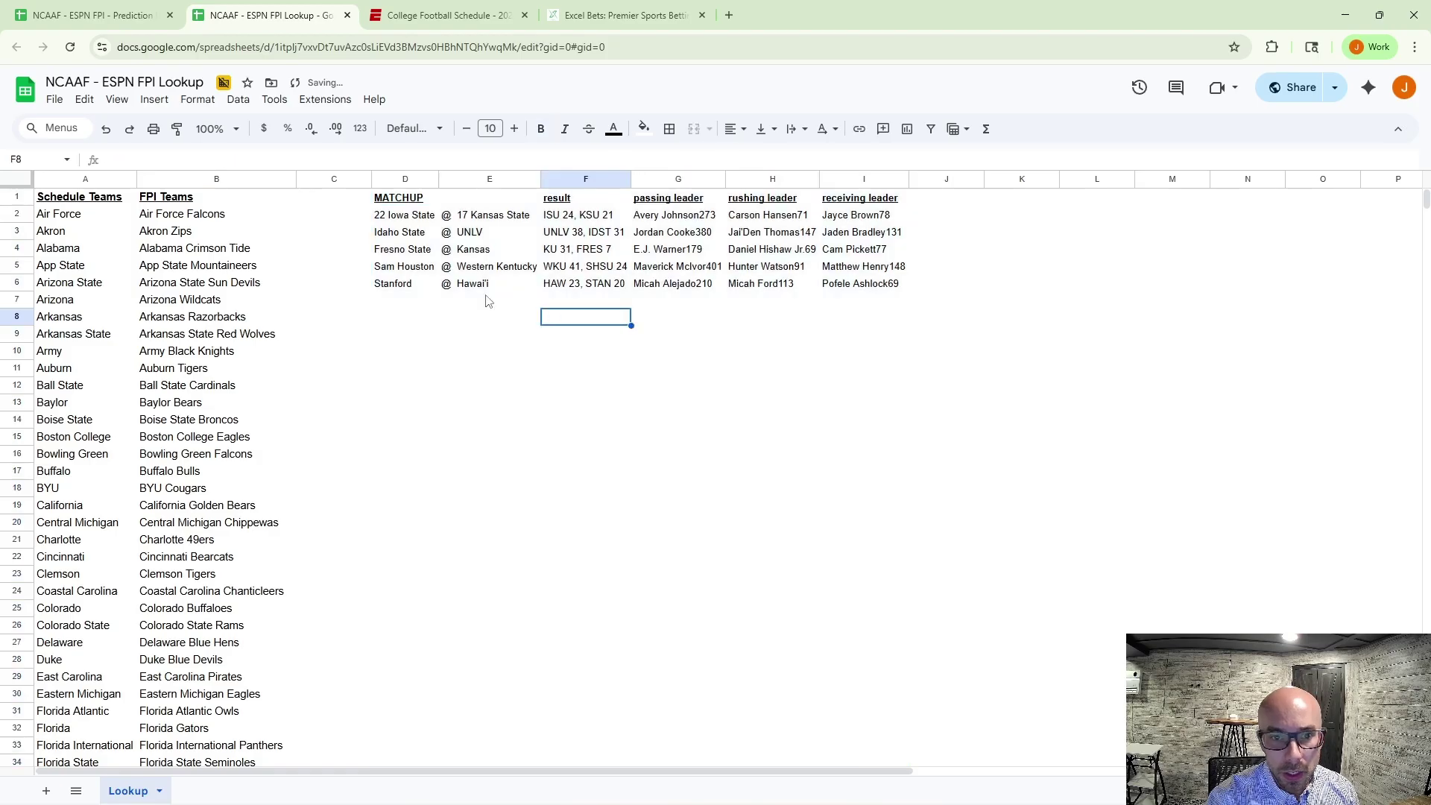
left_click(403, 217)
left_click(405, 285)
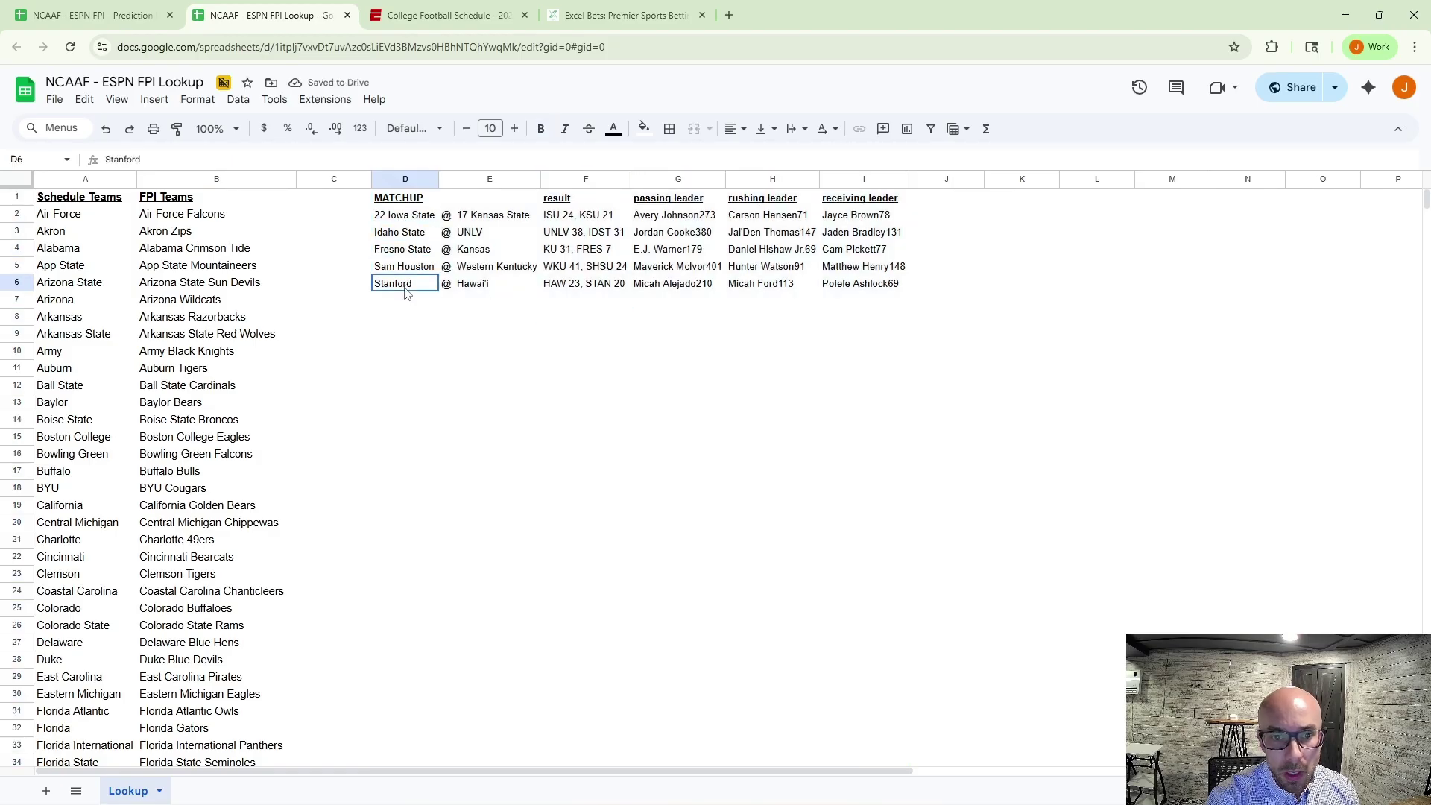
left_click(417, 16)
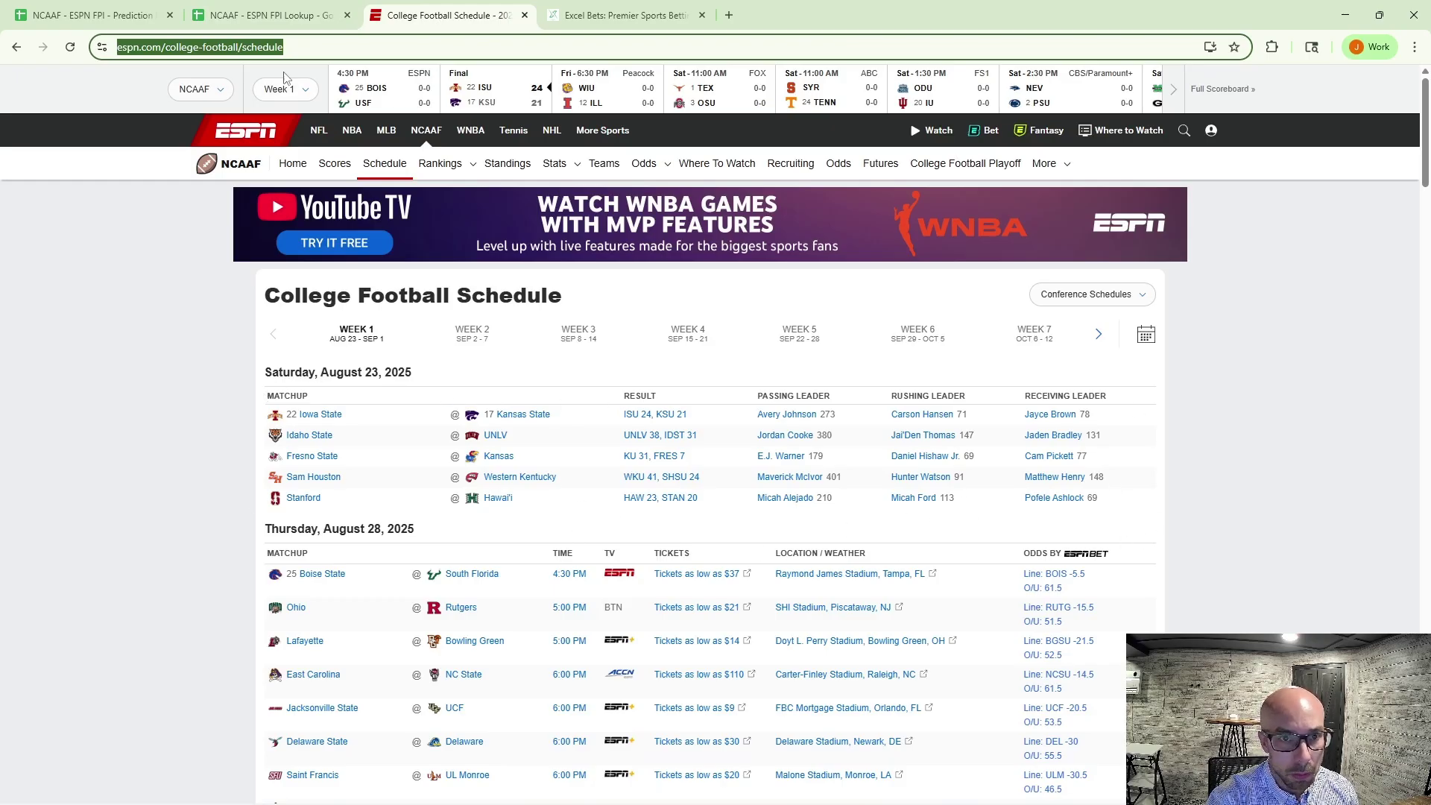
Copy the D1 IMPORTHTML formula and paste it into cell D11.
left_click(286, 9)
left_click(403, 202)
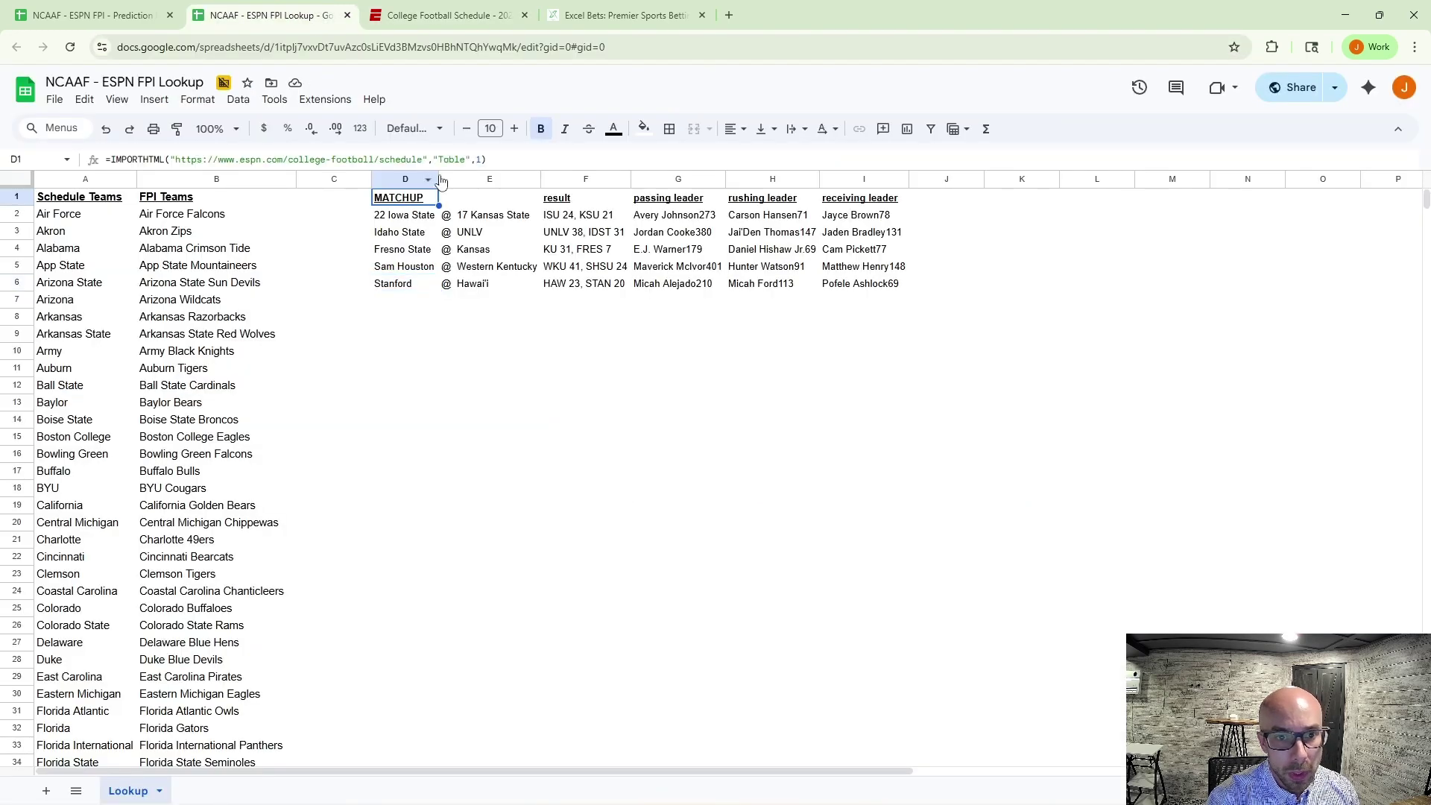
left_click_drag(486, 159, 91, 162)
key("ctrl+c")
key("Escape")
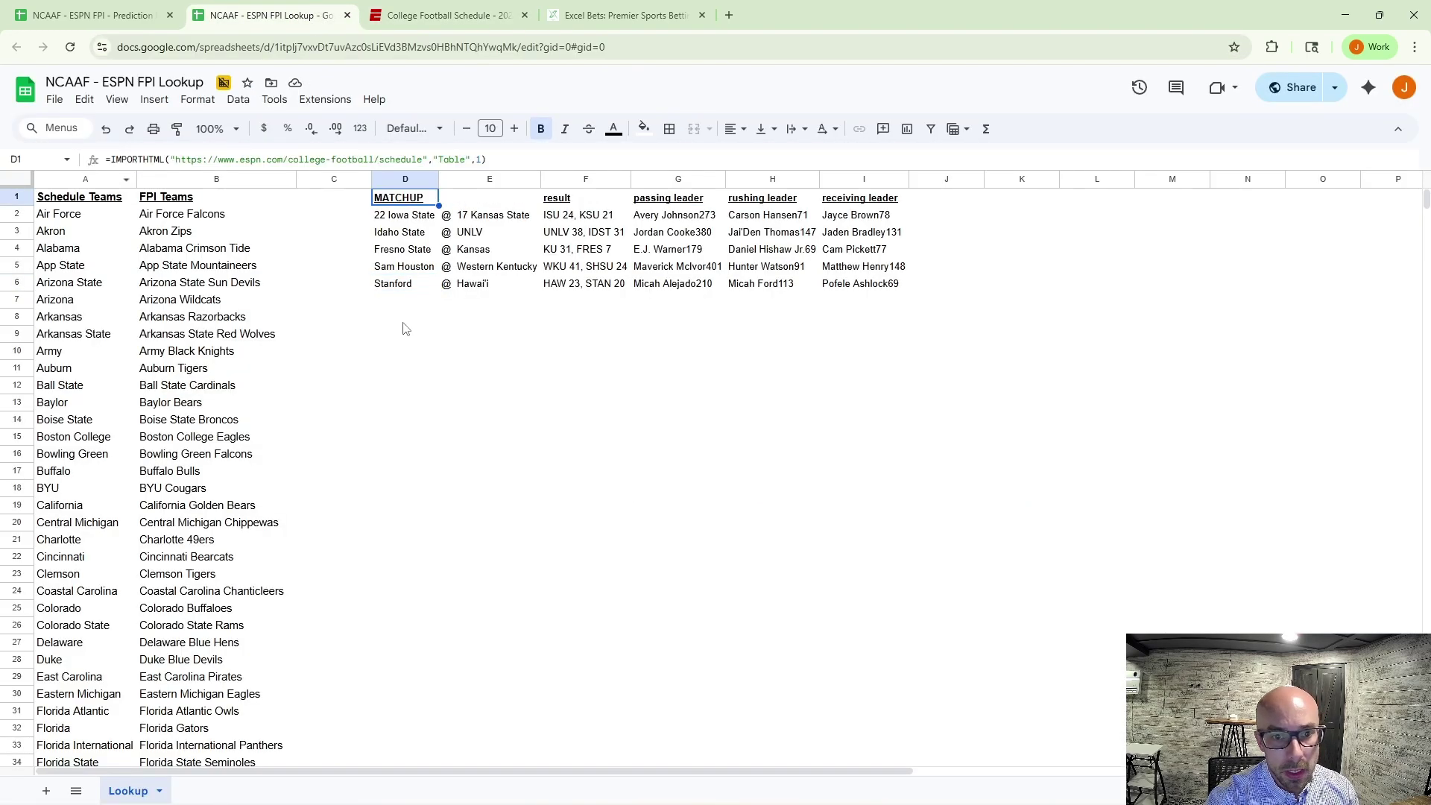
key("Down")
key("Down")
key("Down")
key("Down")
key("Down")
key("Down")
key("Down")
key("Down")
key("Down")
key("Down")
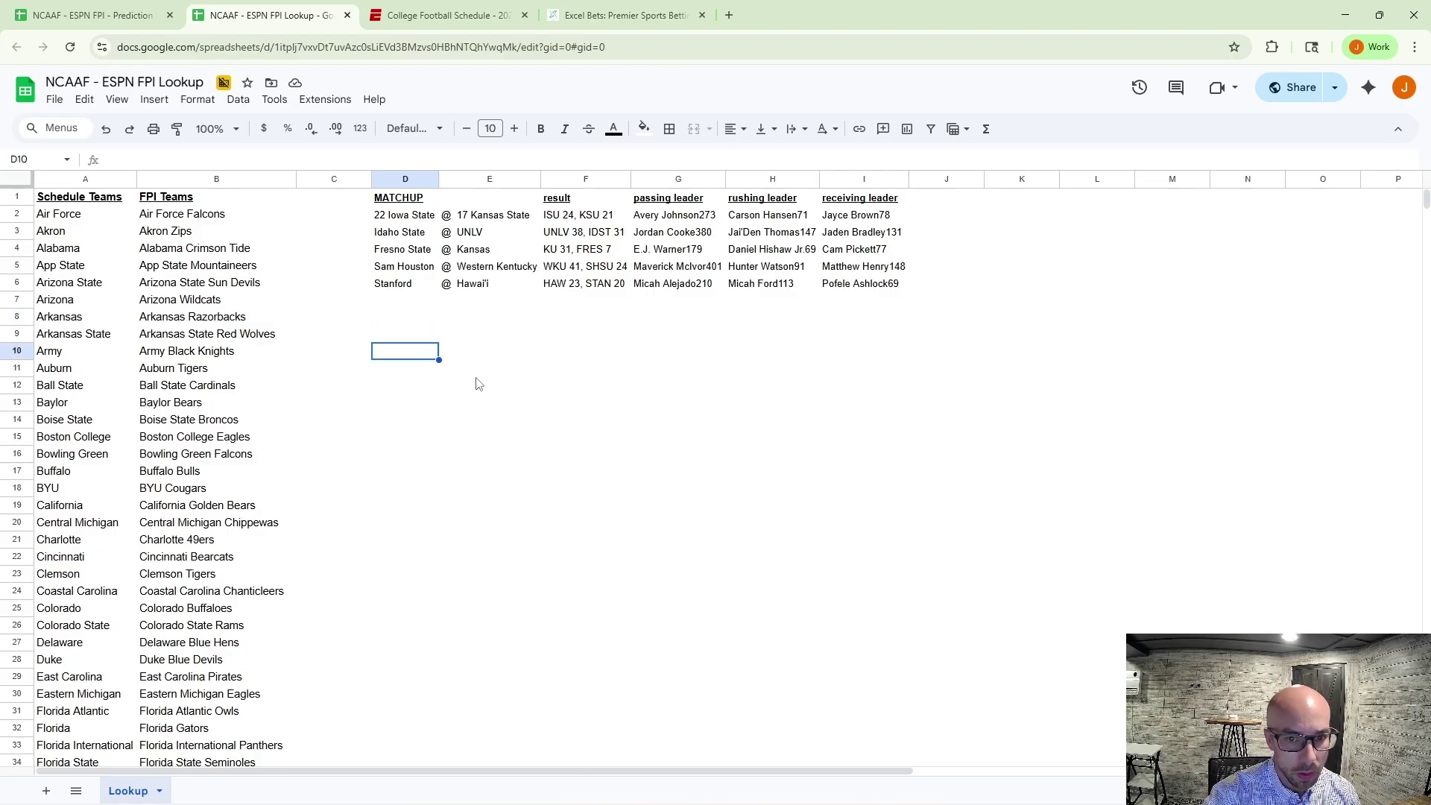
type("=")
key("ctrl+v")
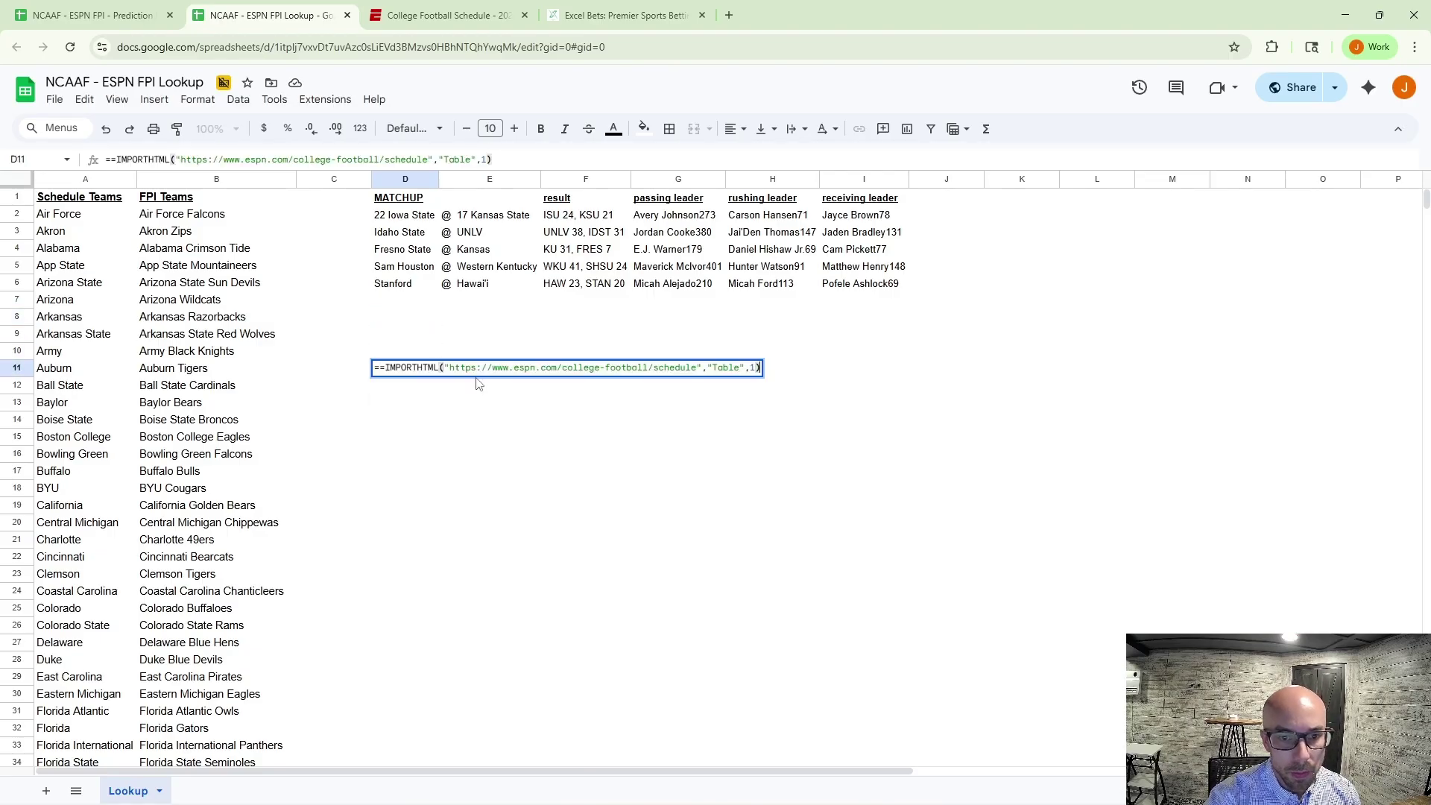
Fix the D11 formula and change its table index from 1 to 2.
key("F11")
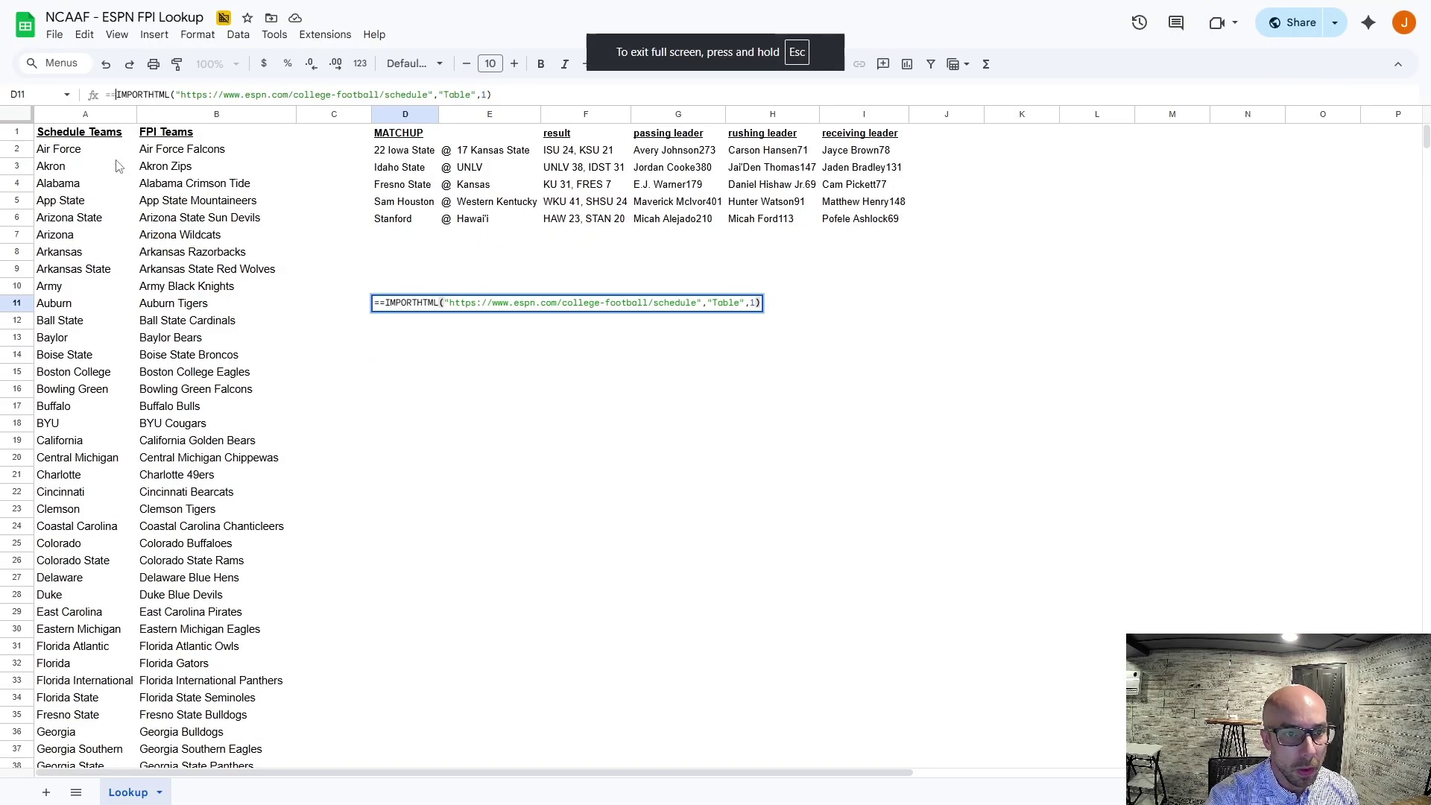
left_click(109, 94)
key("BackSpace")
key("Escape")
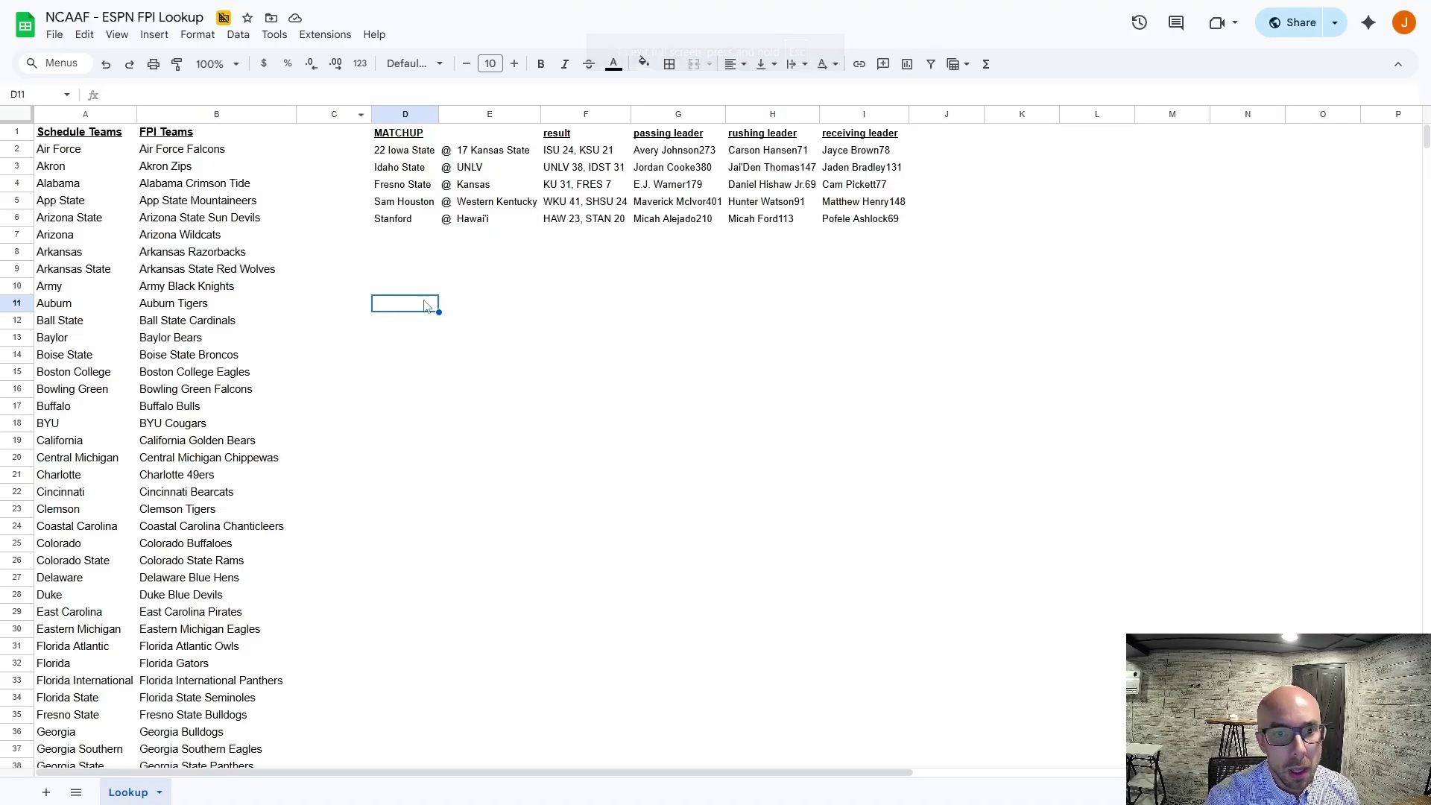
key("ctrl+z")
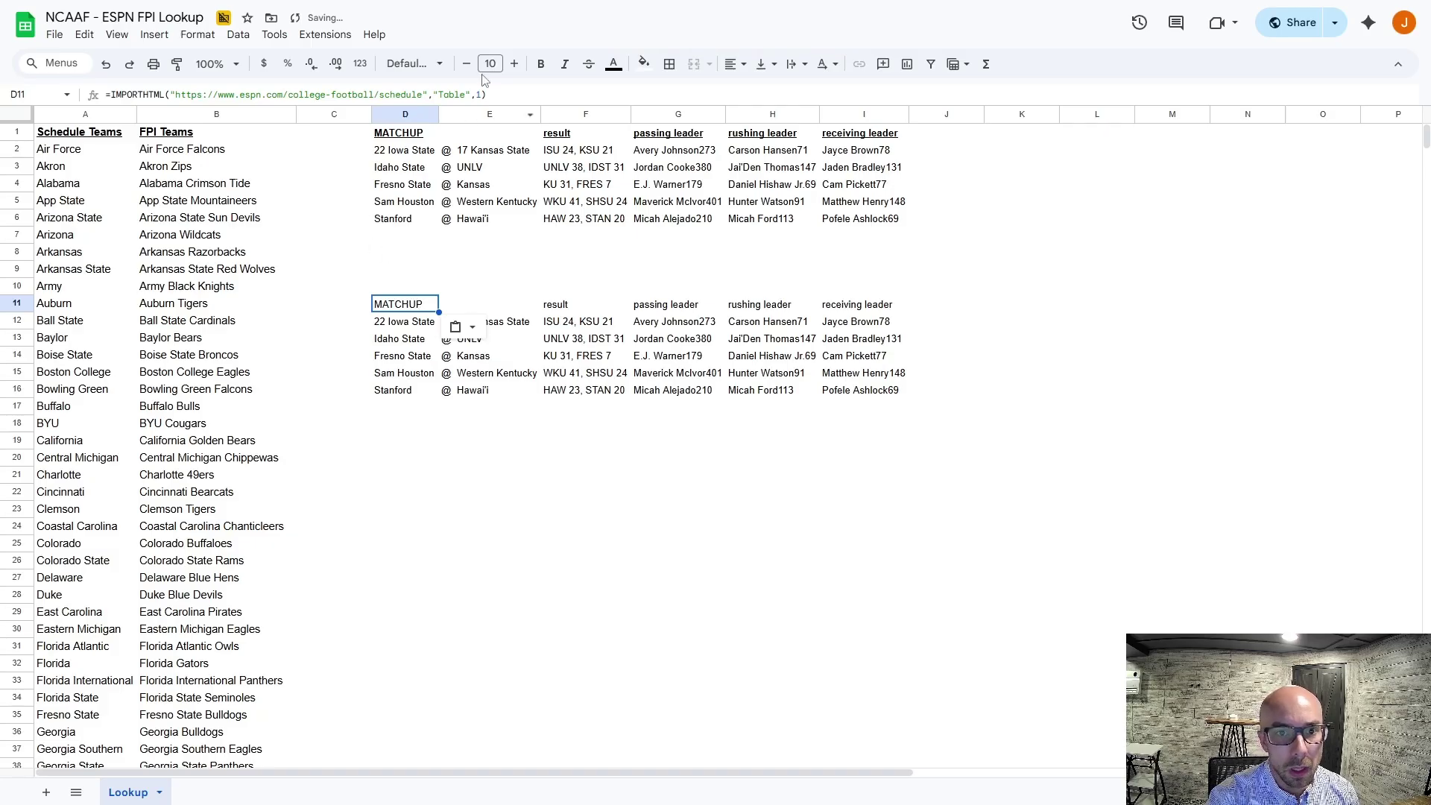
left_click(477, 94)
key("BackSpace")
type("2")
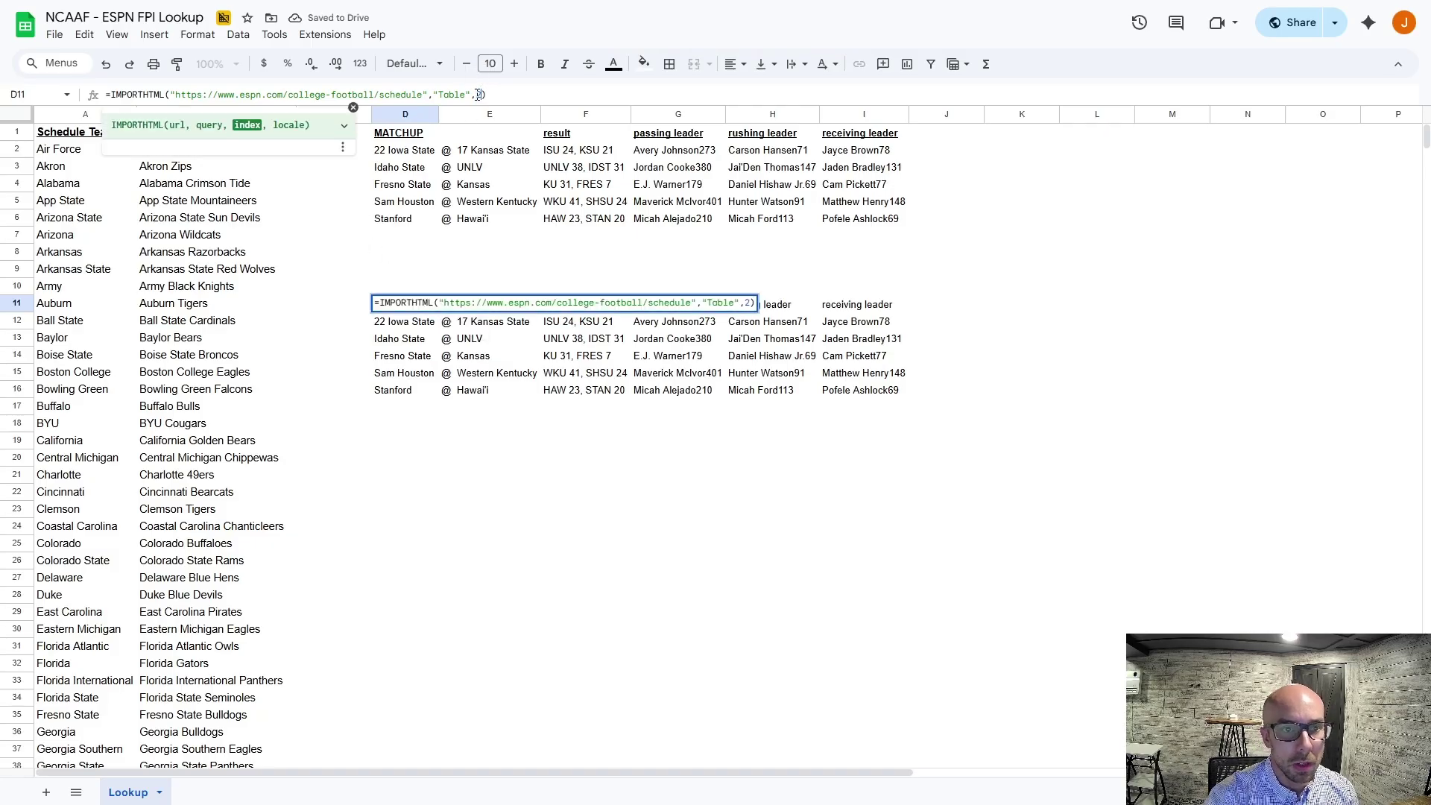
key("Return")
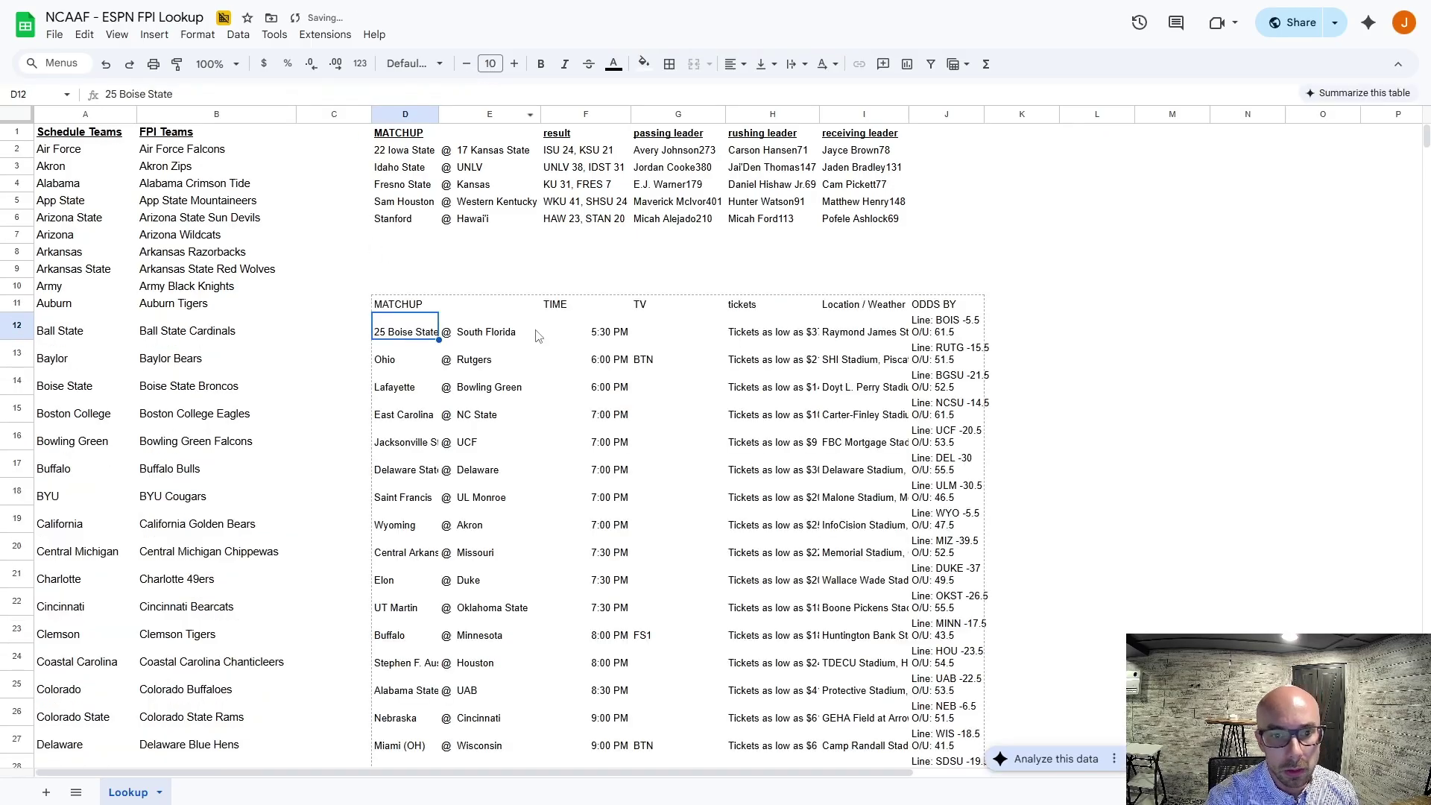
Review D11's formula and the imported August 28 games.
left_click(1037, 292)
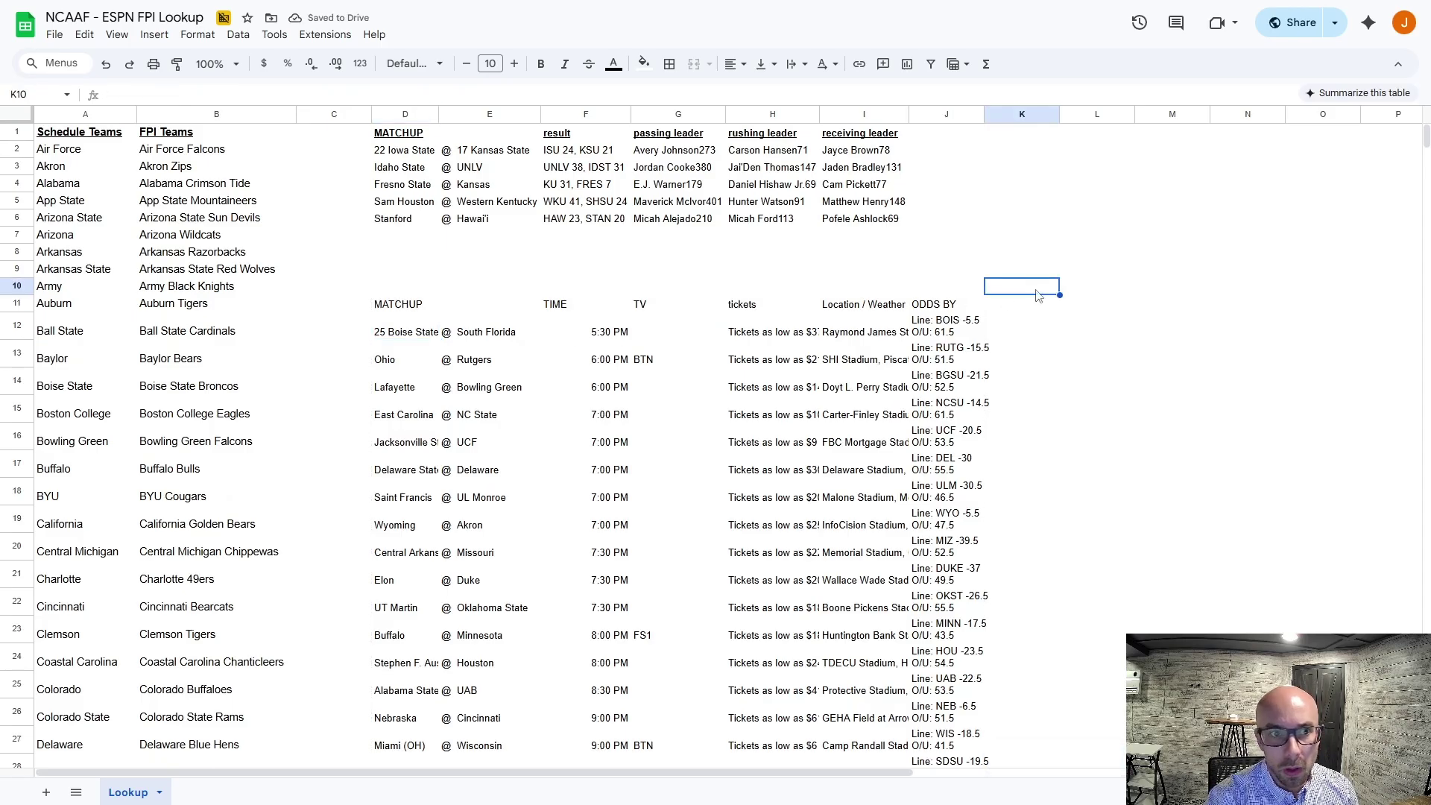
left_click(716, 51)
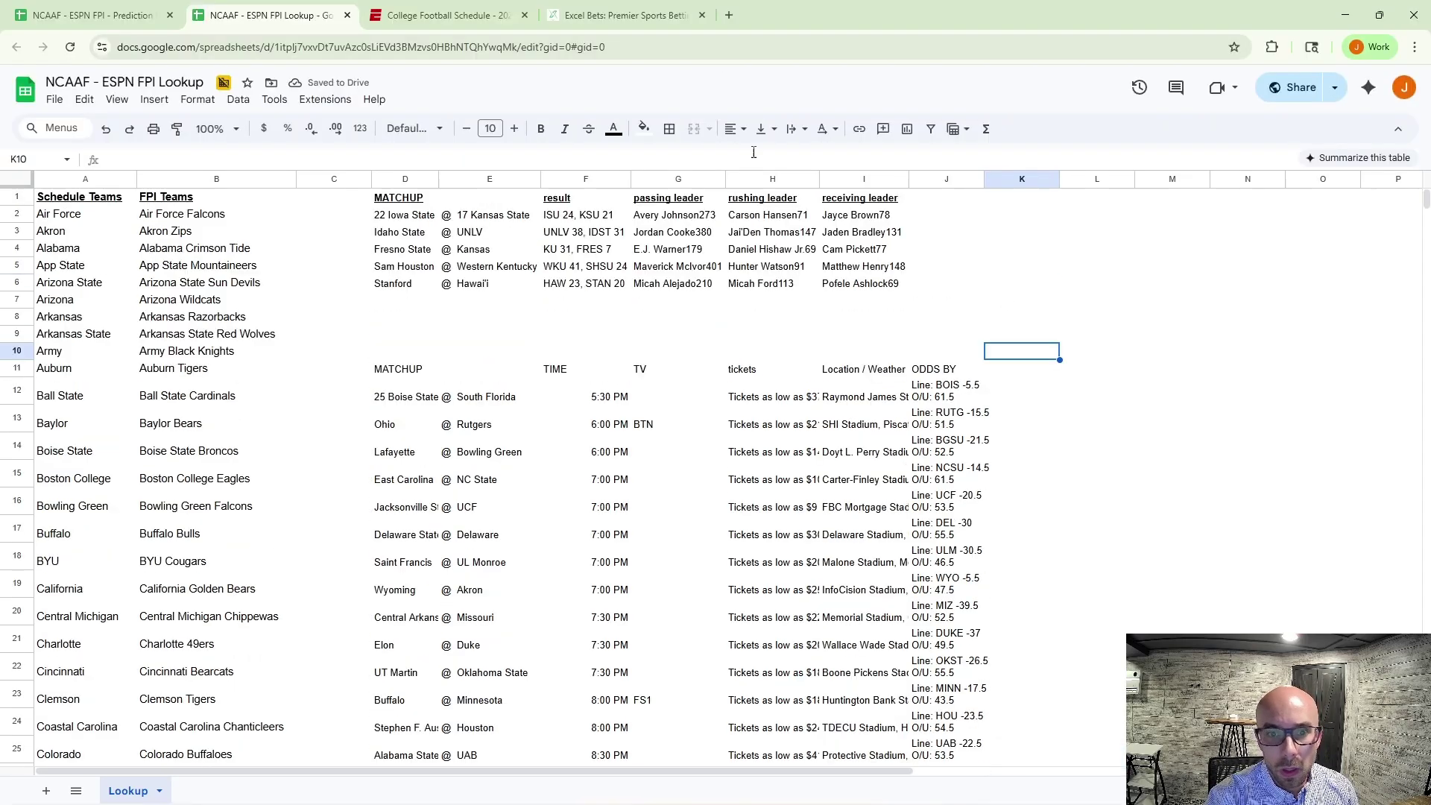
left_click(626, 314)
left_click(411, 368)
scroll(438, 555, "down", 1)
scroll(438, 556, "down", 2)
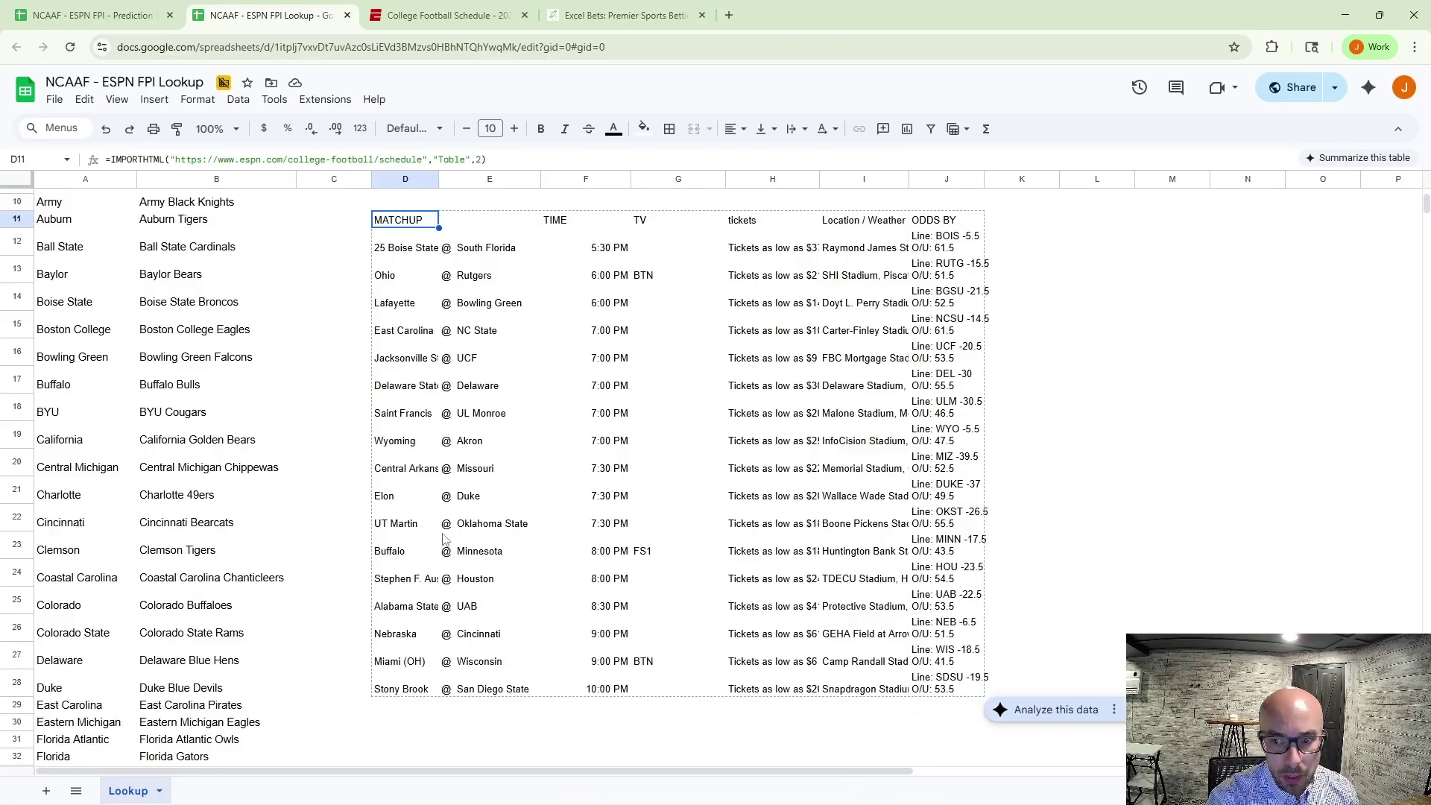
Scroll ESPN's schedule through the Thursday, August 28 games to the Friday section.
left_click(442, 16)
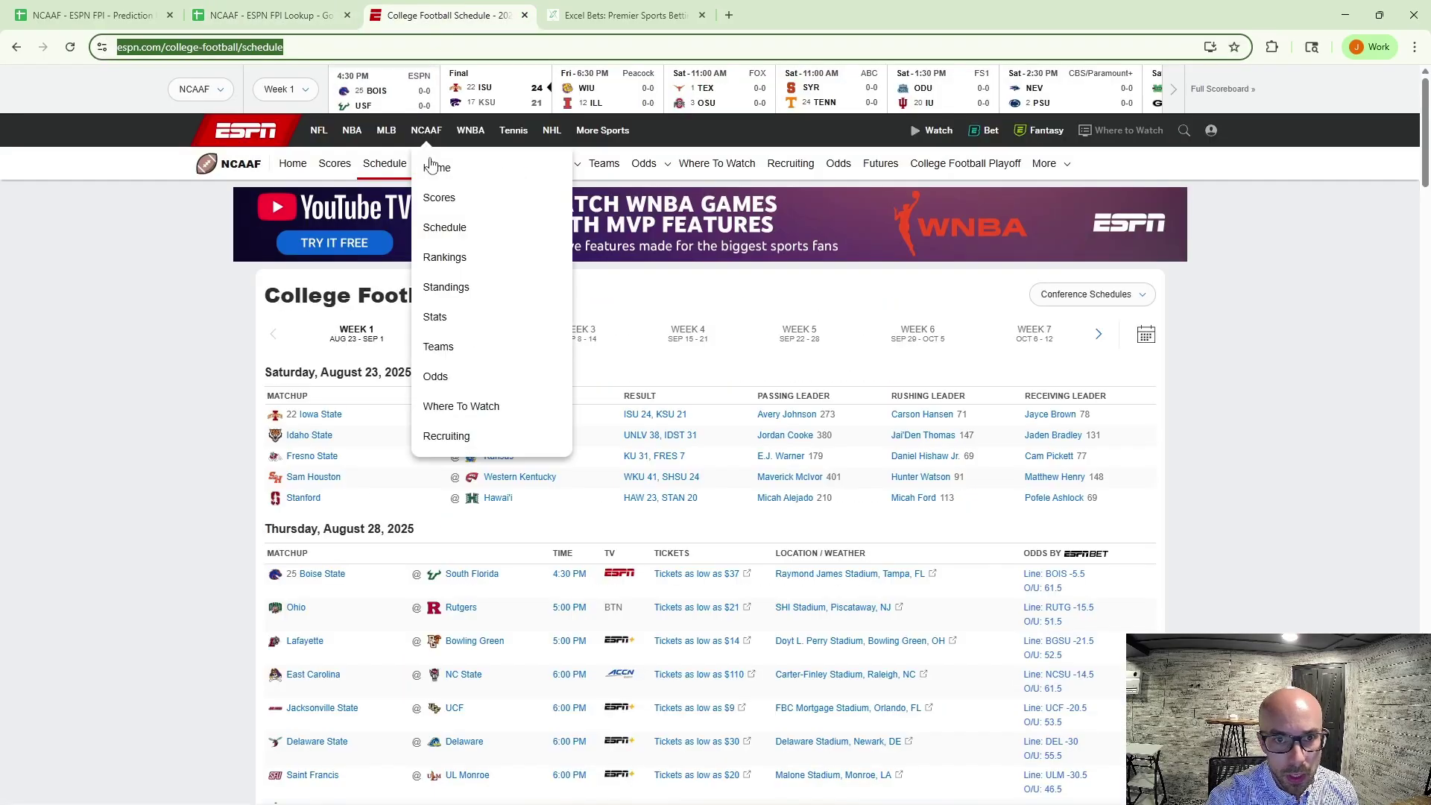
left_click(238, 480)
scroll(238, 479, "down", 3)
scroll(350, 320, "down", 1)
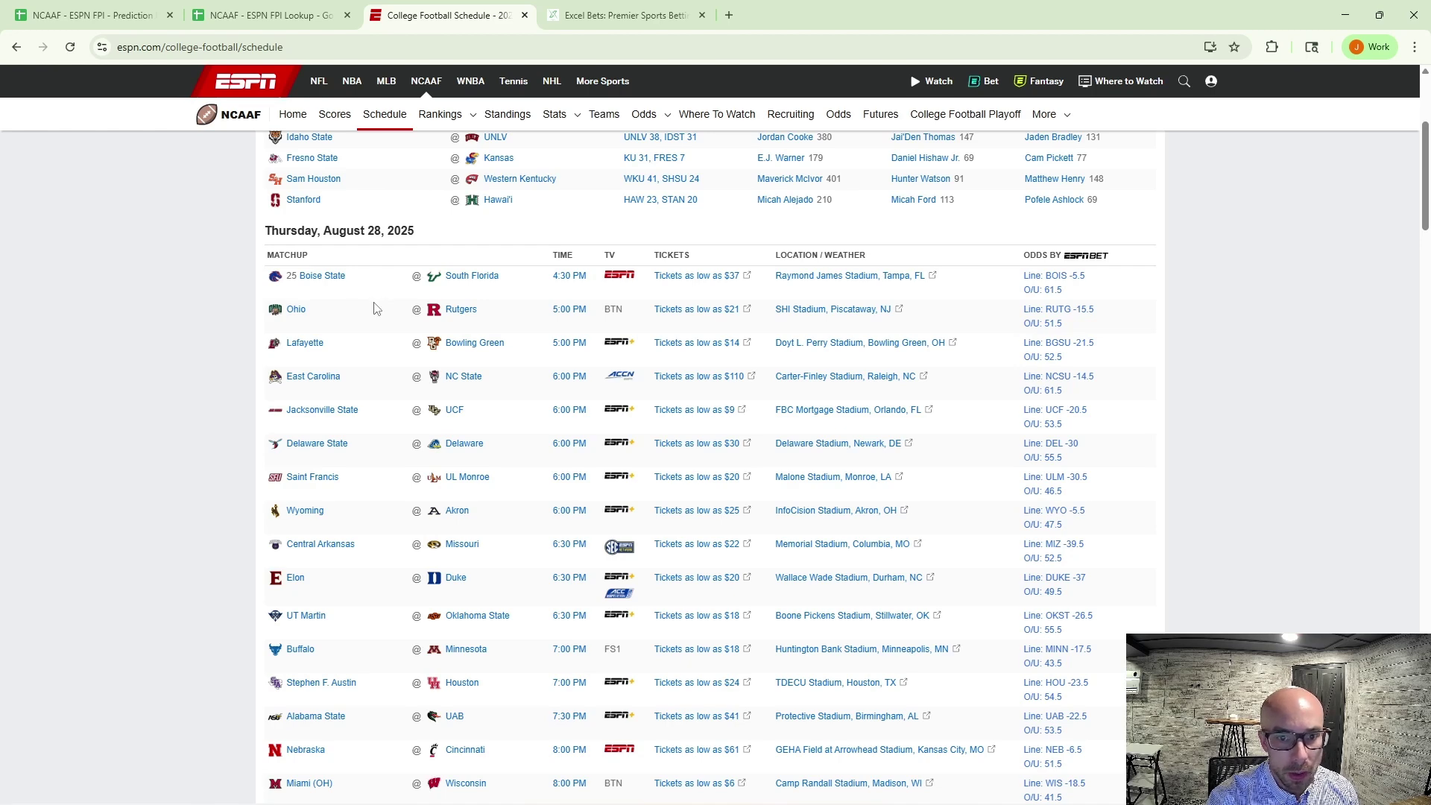
scroll(373, 395, "down", 4)
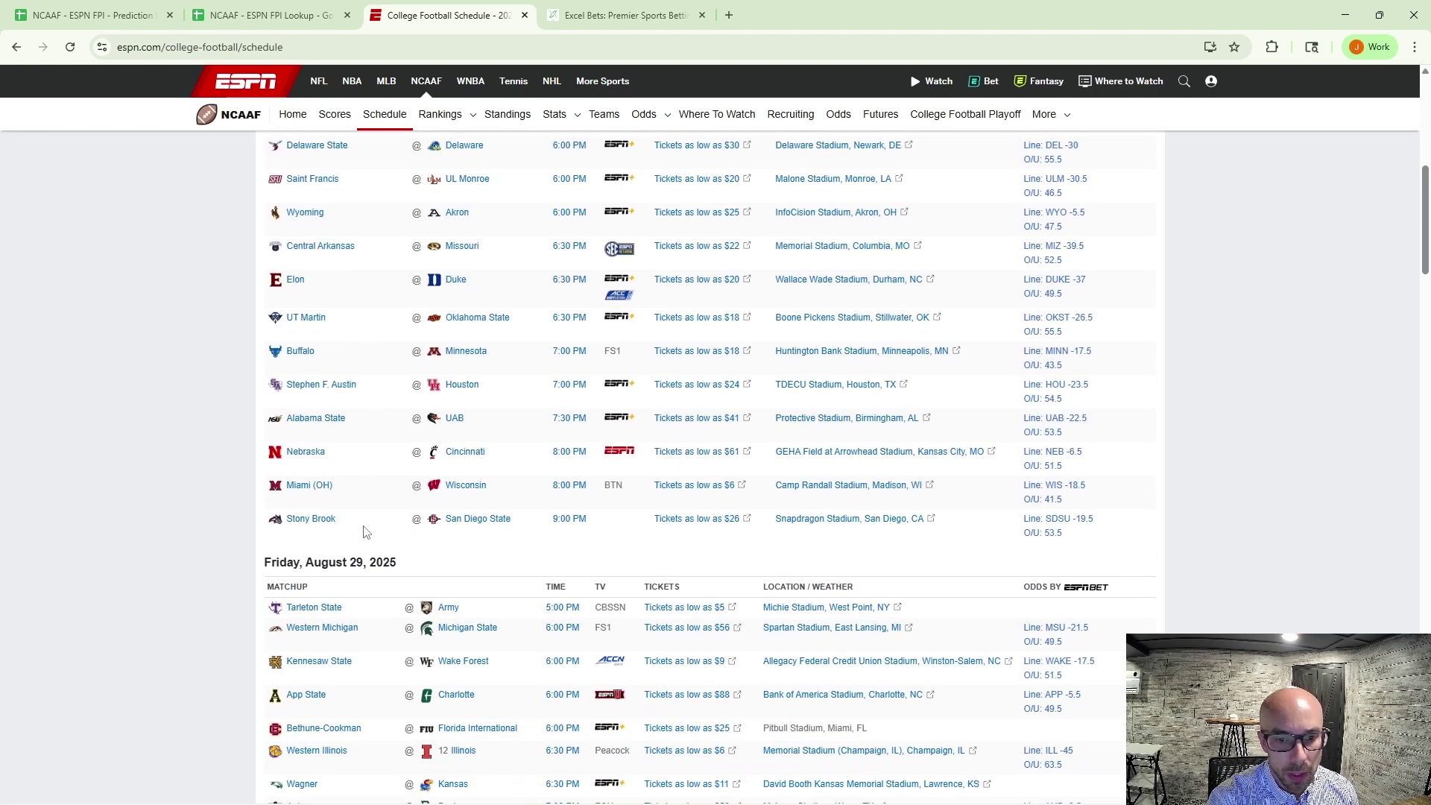
Inspect the imported row 12 entries: matchup, home team, kickoff time, tickets and venue.
left_click(269, 16)
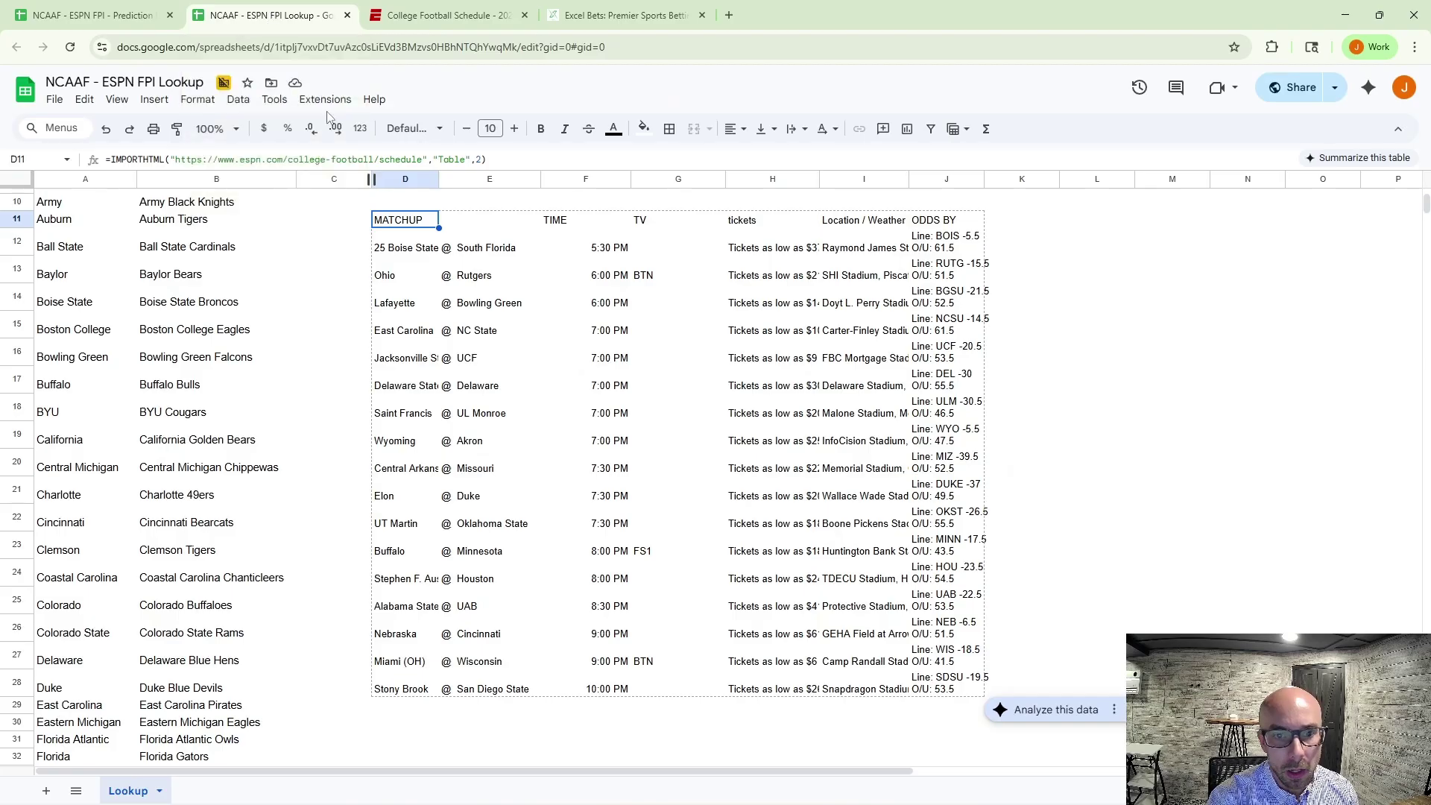
scroll(512, 655, "up", 1)
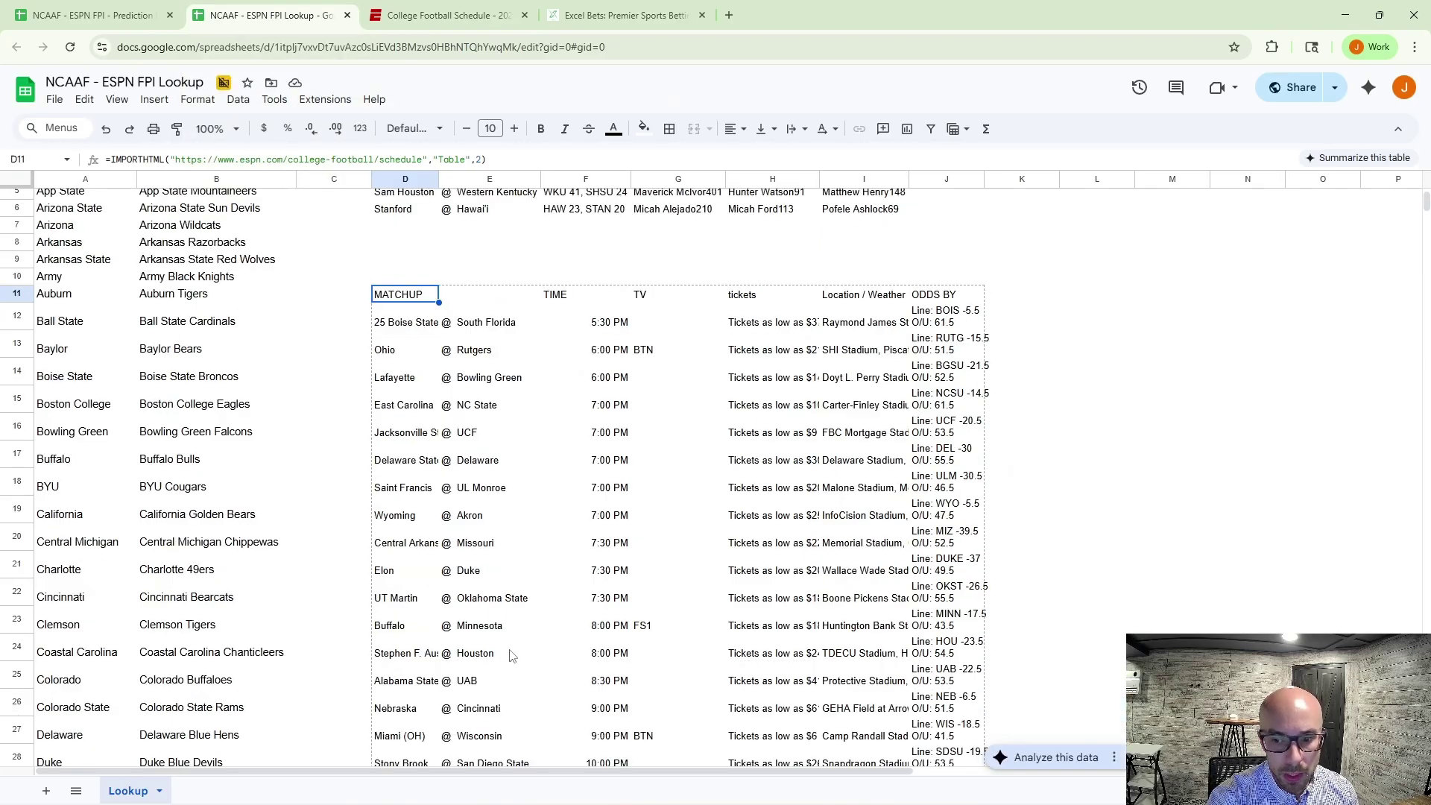
scroll(511, 652, "down", 1)
left_click(408, 256)
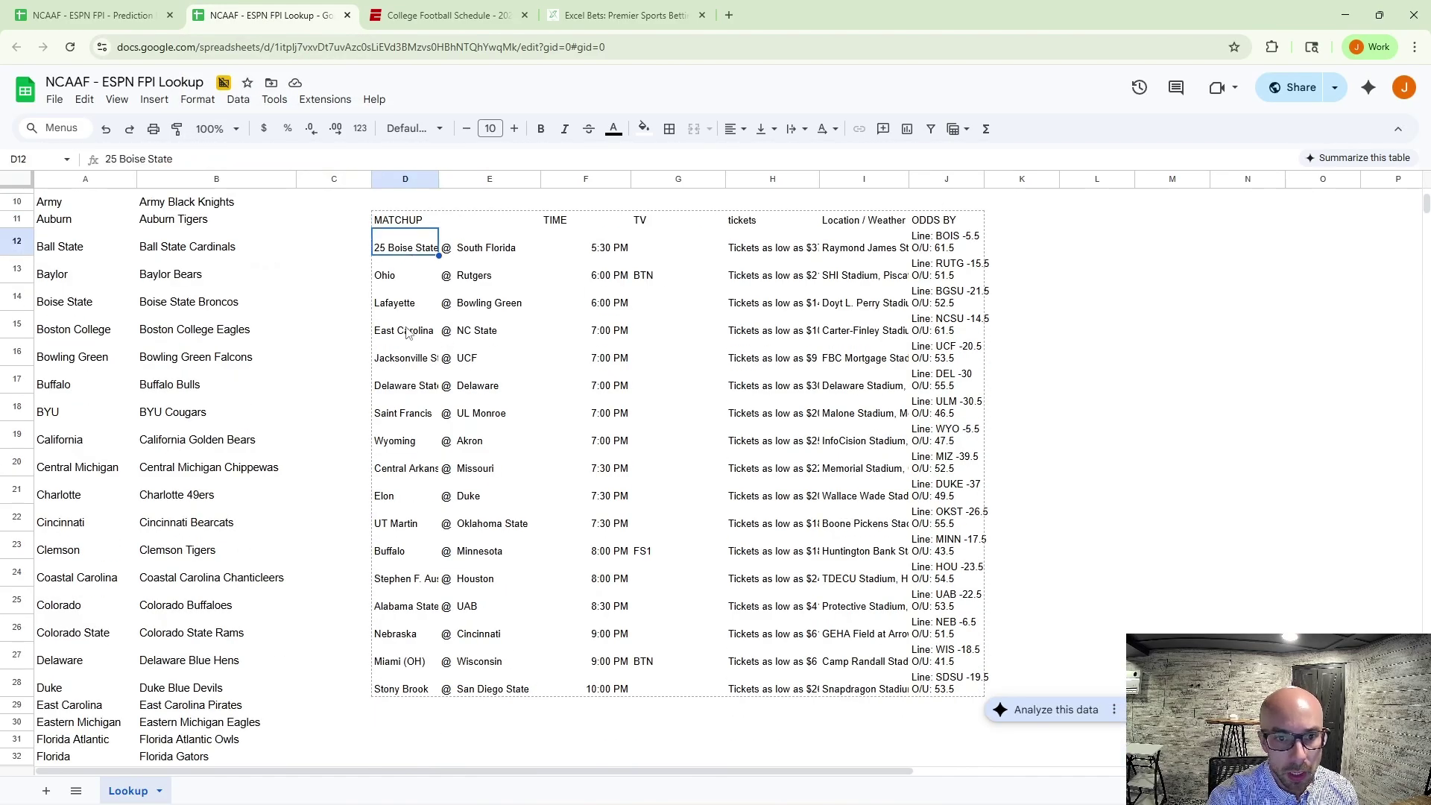
left_click(410, 332)
left_click(489, 255)
left_click(594, 248)
left_click(734, 252)
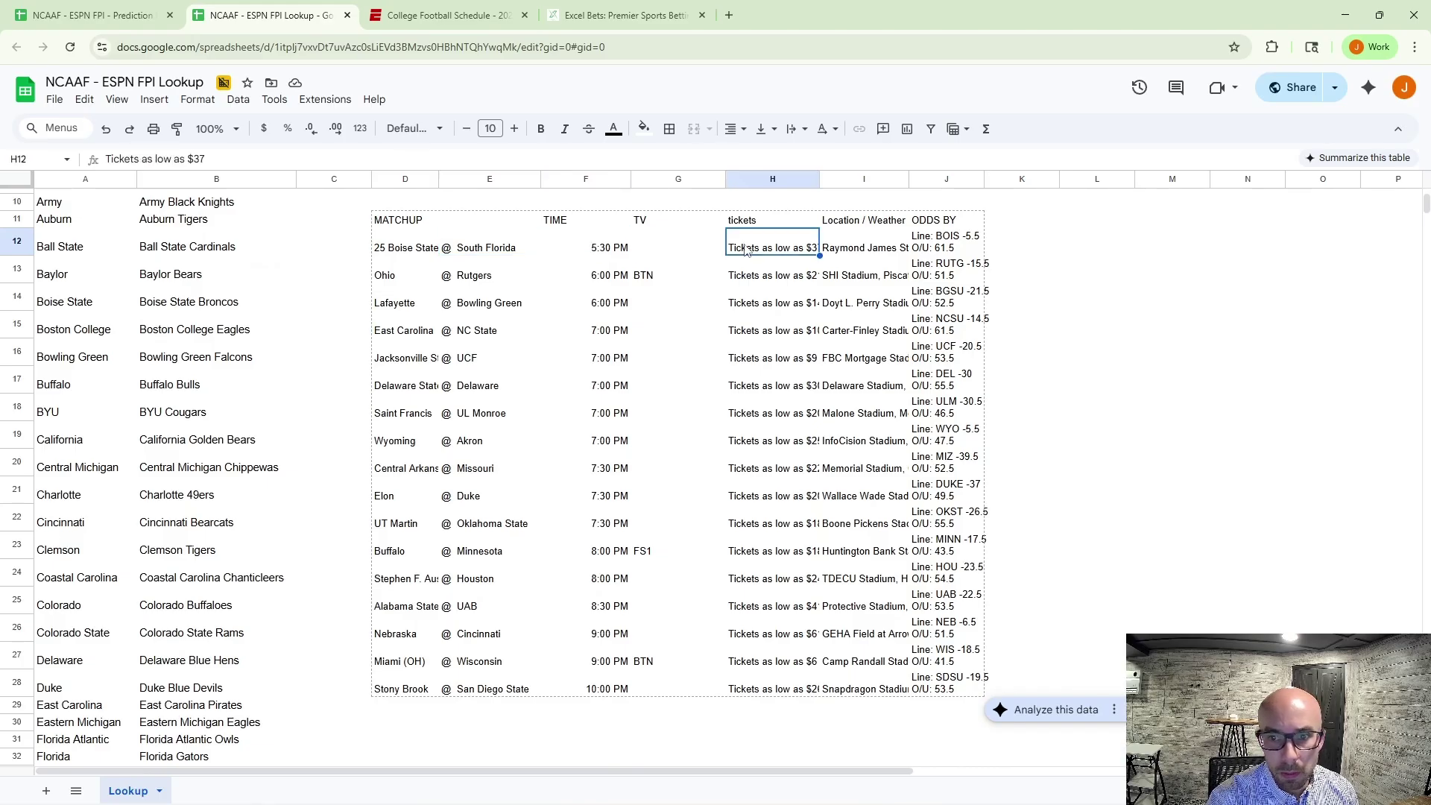
left_click(852, 250)
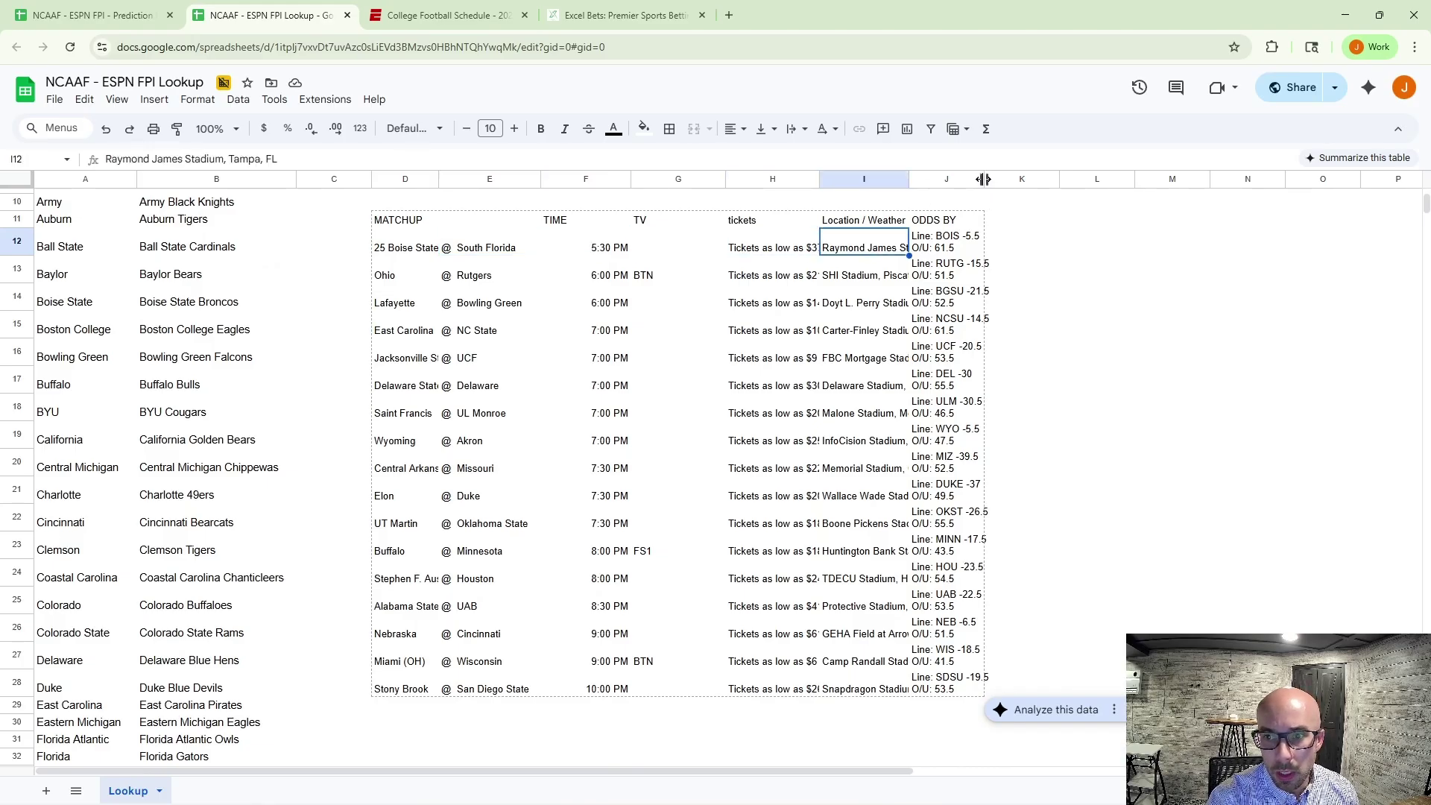
Widen column J to fit the odds text, then recheck the row 12 odds and teams.
left_click_drag(984, 178, 1075, 179)
left_click(995, 250)
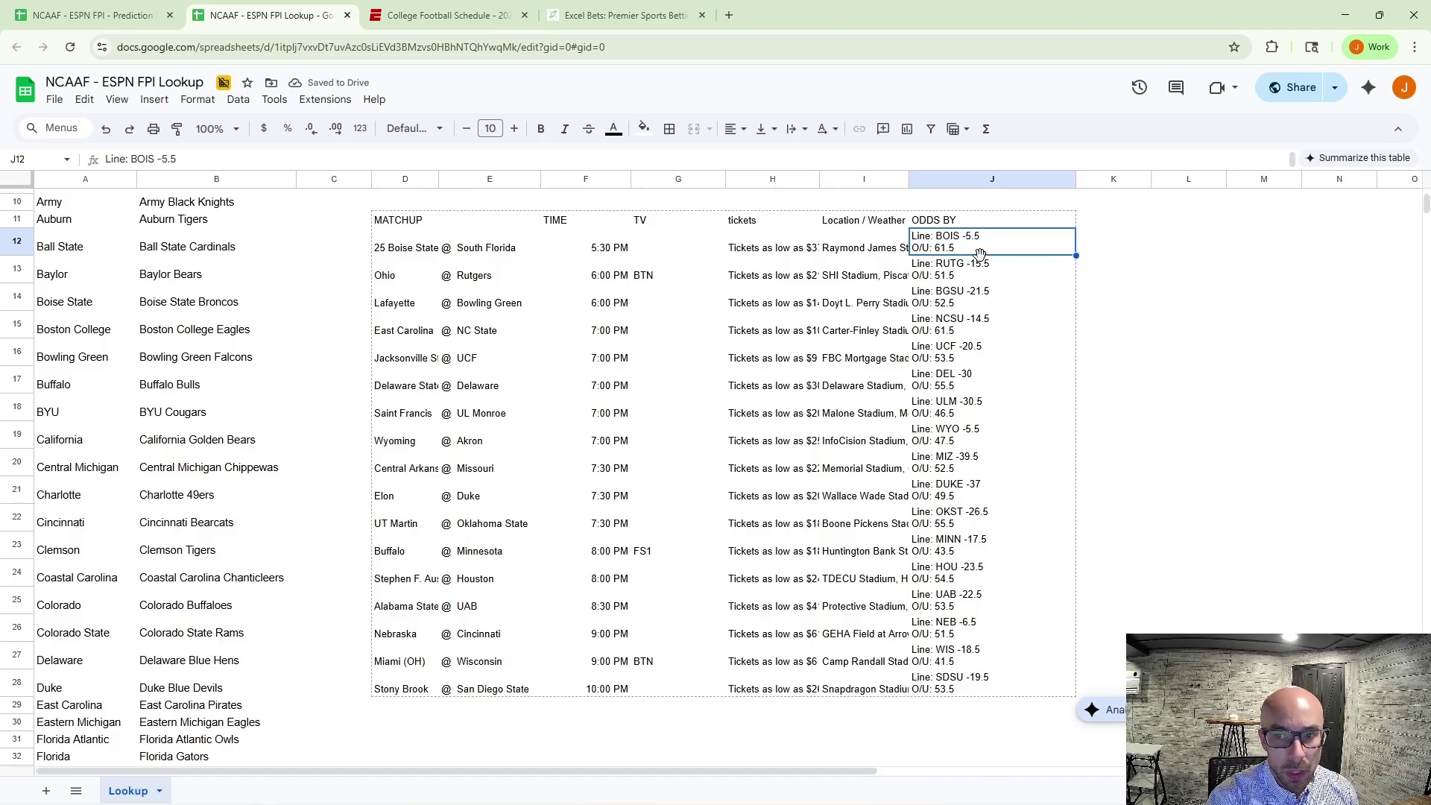
scroll(865, 423, "up", 1)
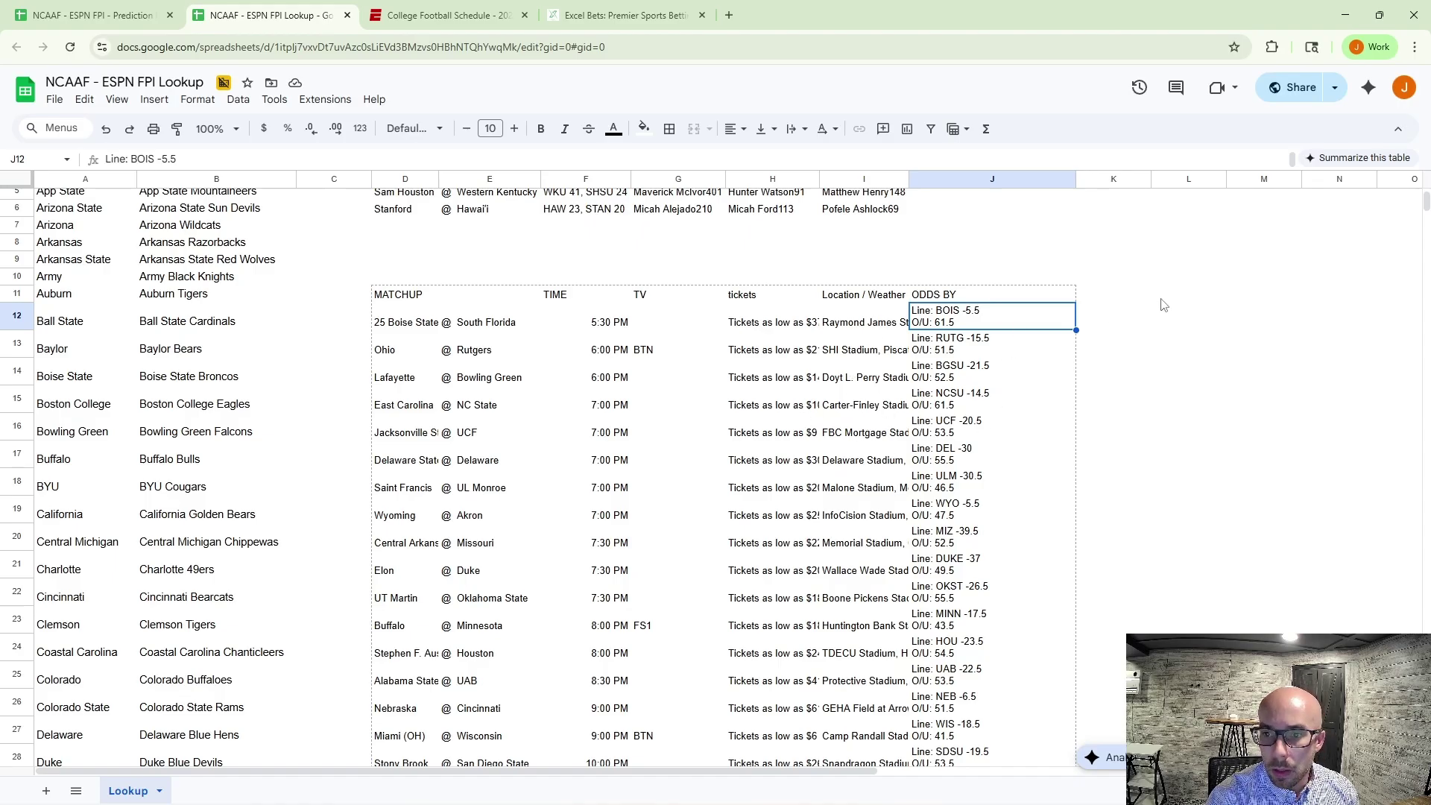
left_click(1111, 322)
left_click(975, 319)
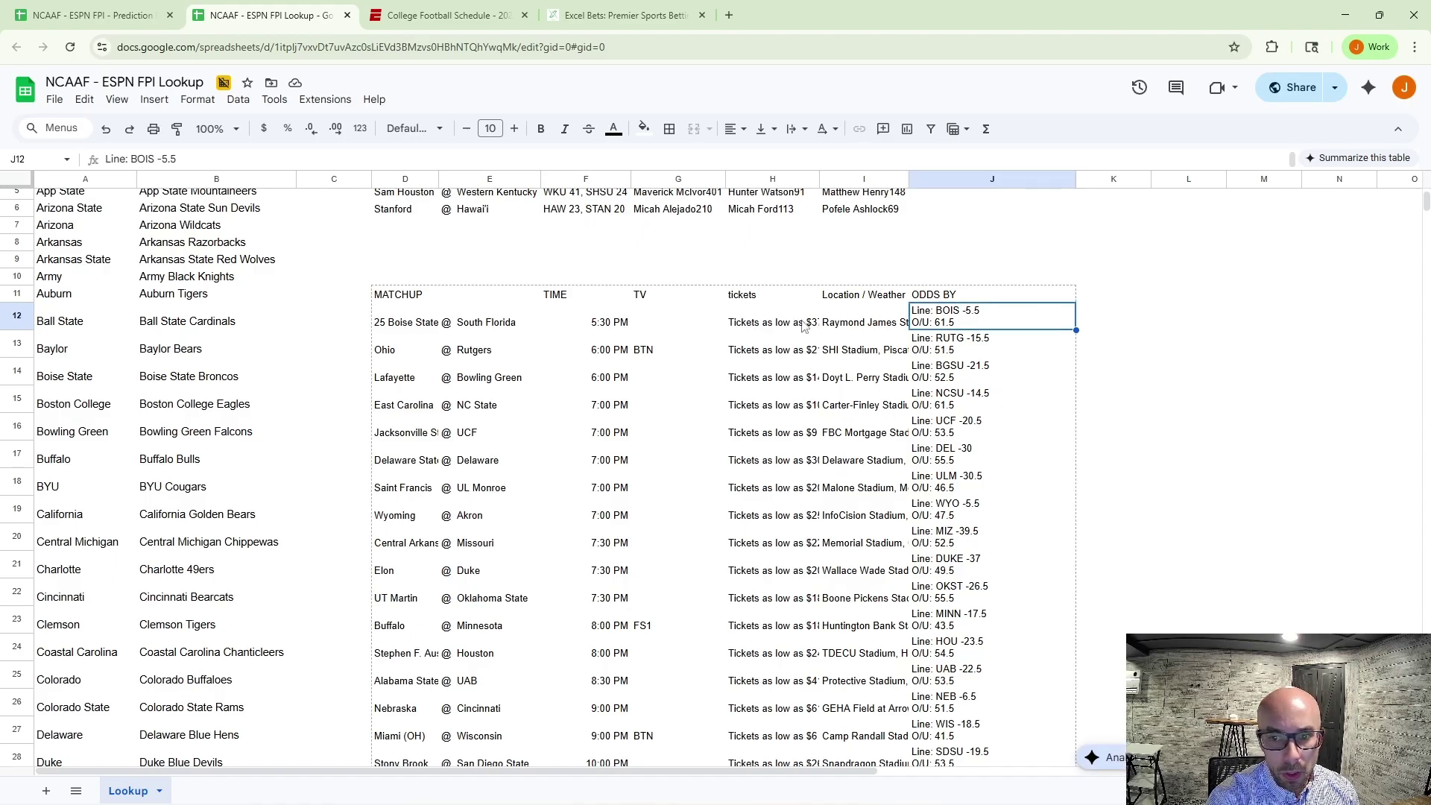
left_click(775, 326)
scroll(451, 384, "down", 3)
scroll(453, 376, "up", 2)
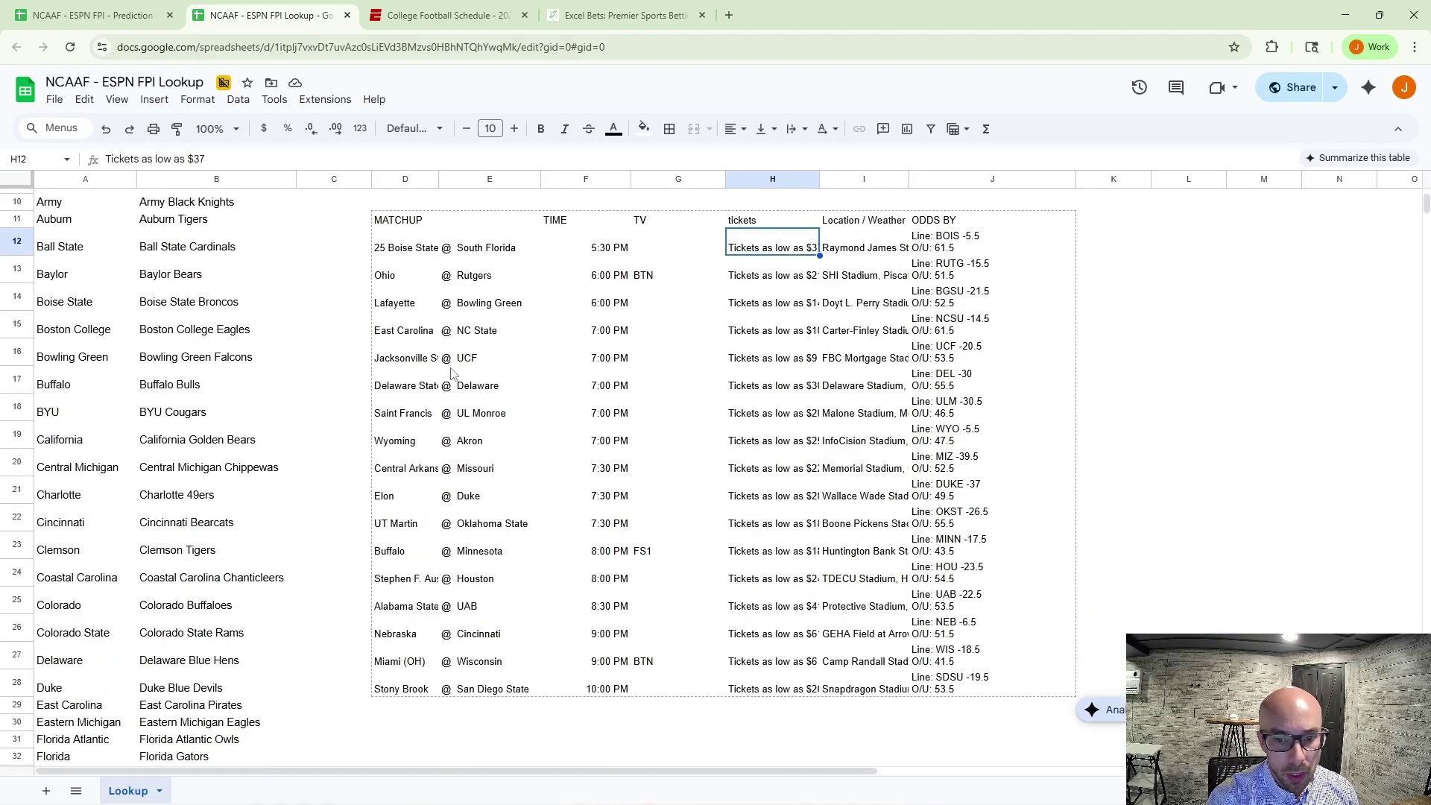
scroll(452, 372, "up", 2)
left_click(408, 325)
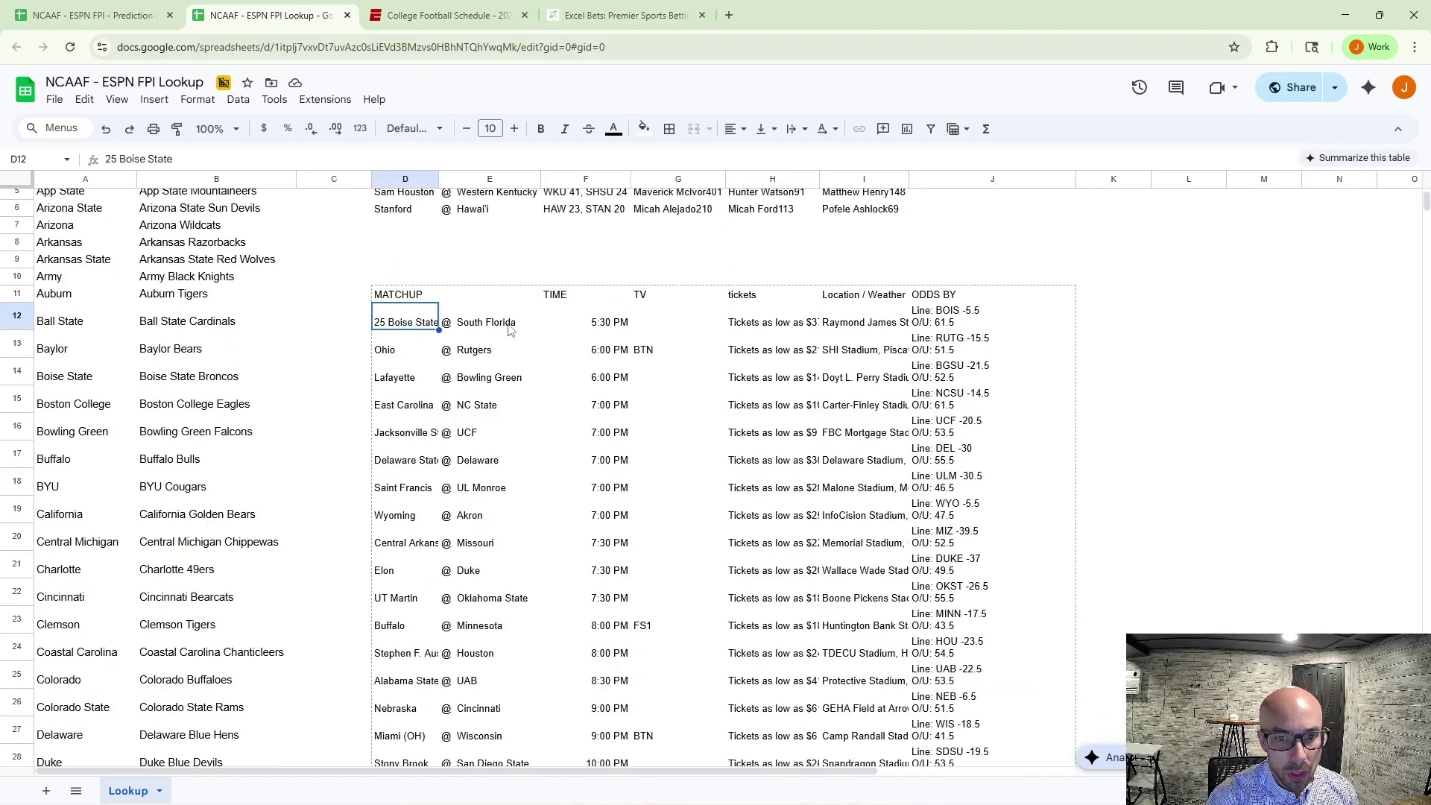
left_click(509, 325)
Go from the ESPN schedule to the college football home page and show the Football Power Index menu.
left_click(446, 14)
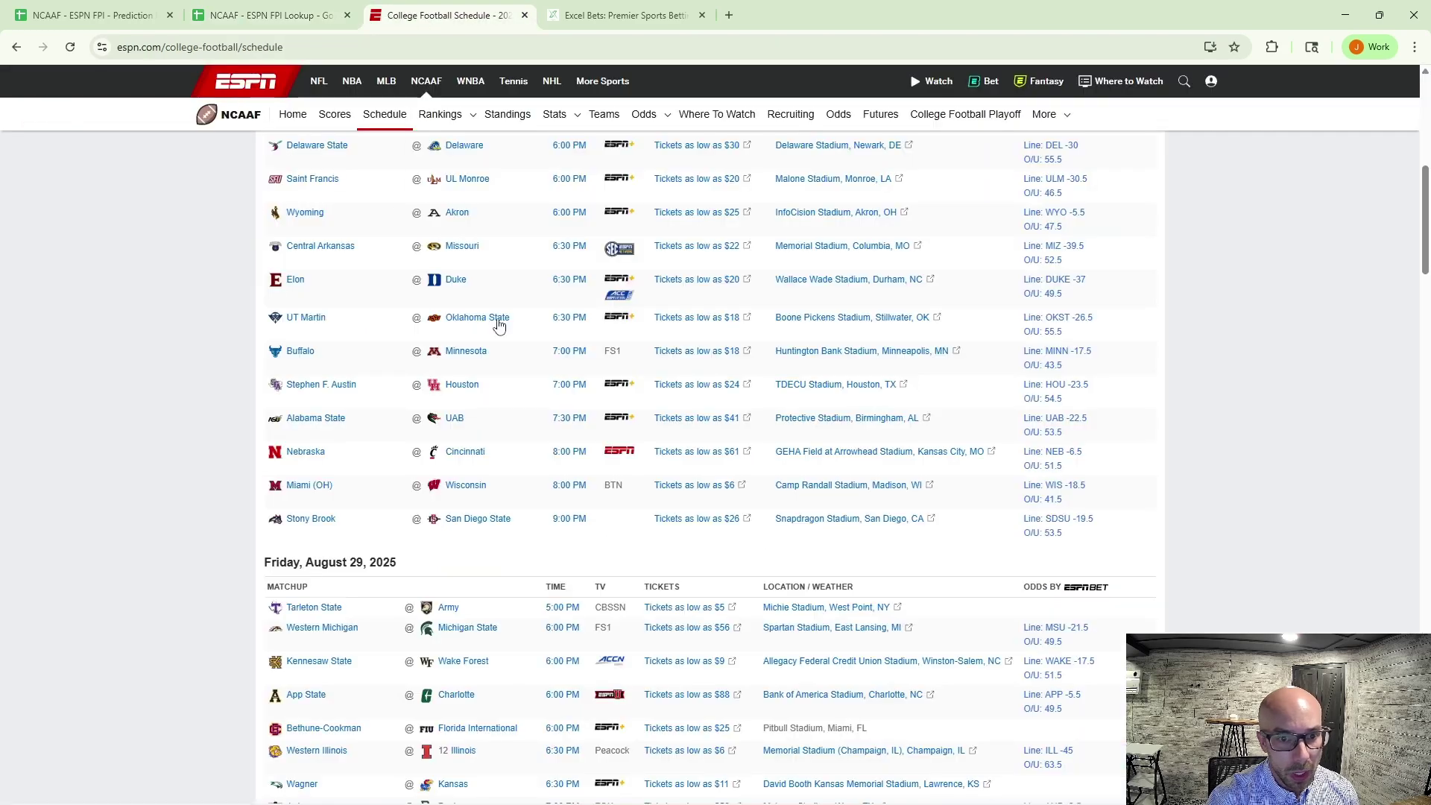
scroll(448, 351, "up", 6)
scroll(418, 382, "up", 5)
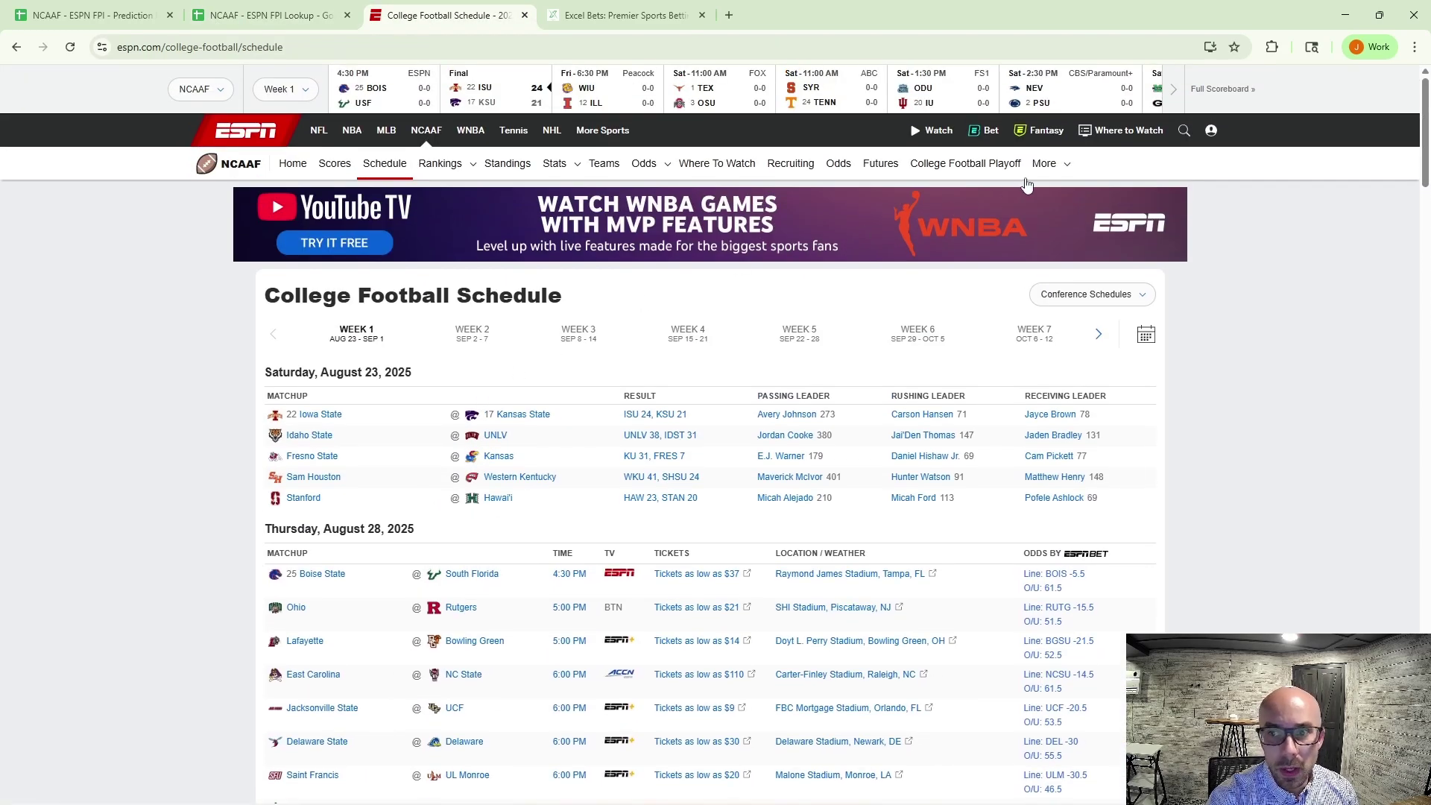
mouse_move(1051, 167)
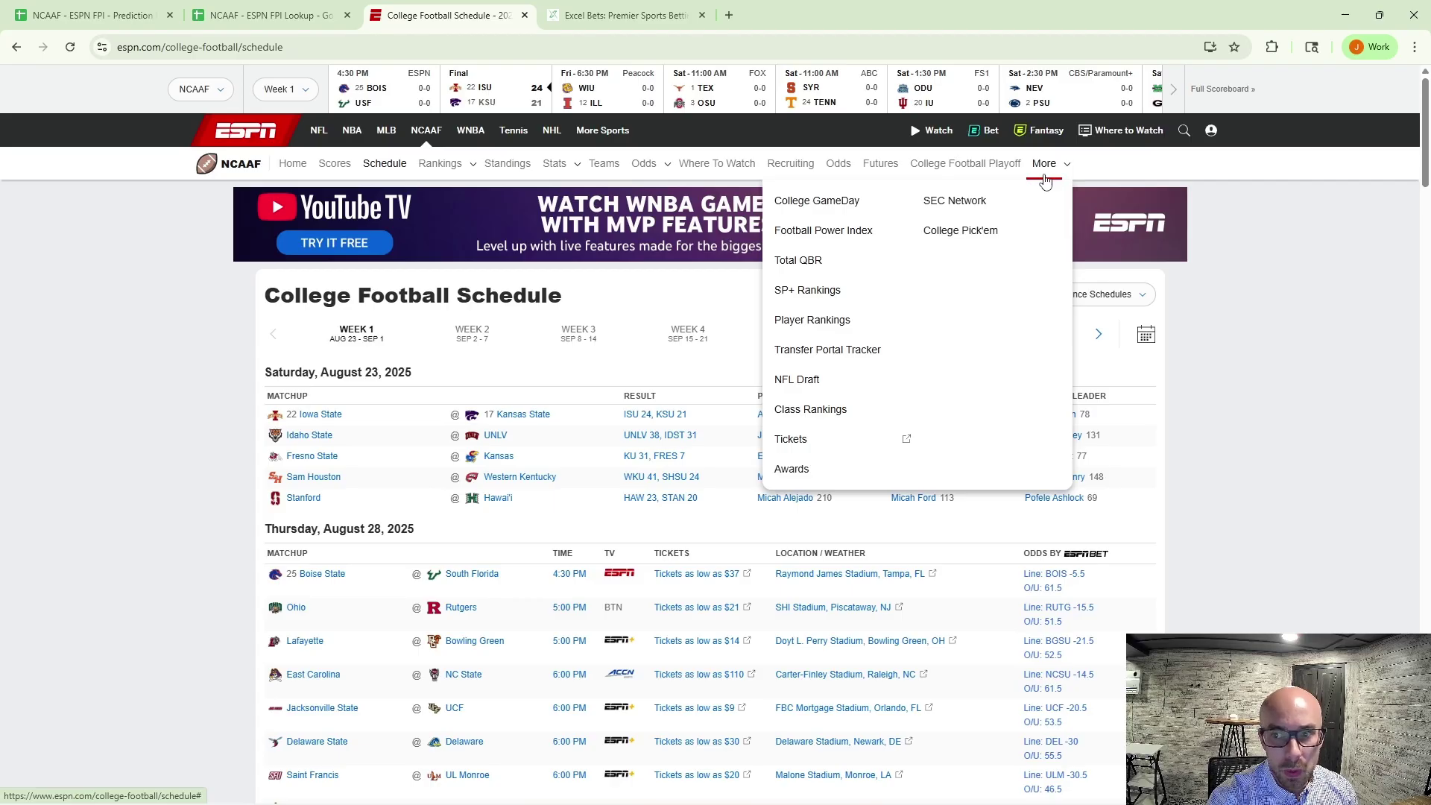
left_click(437, 133)
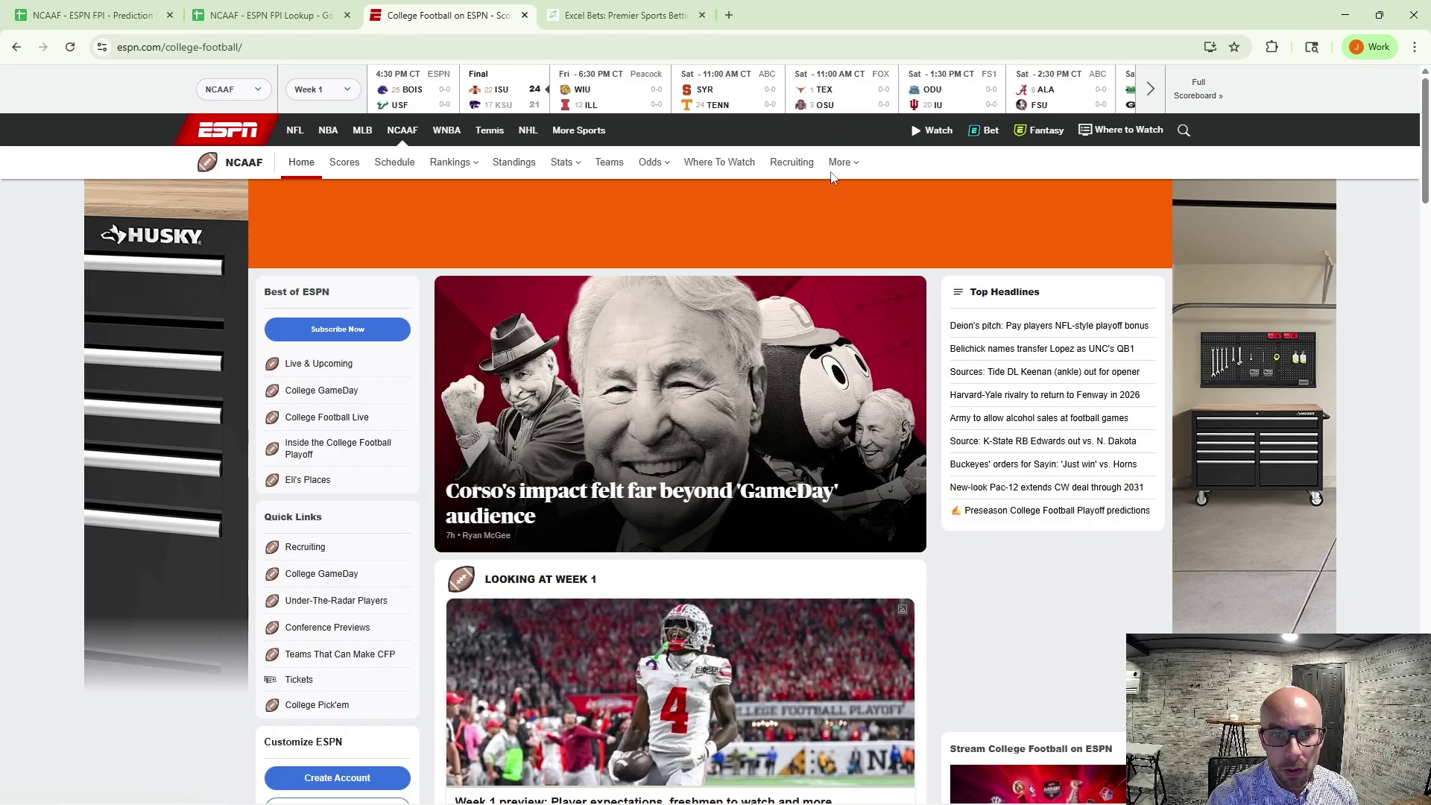
mouse_move(844, 168)
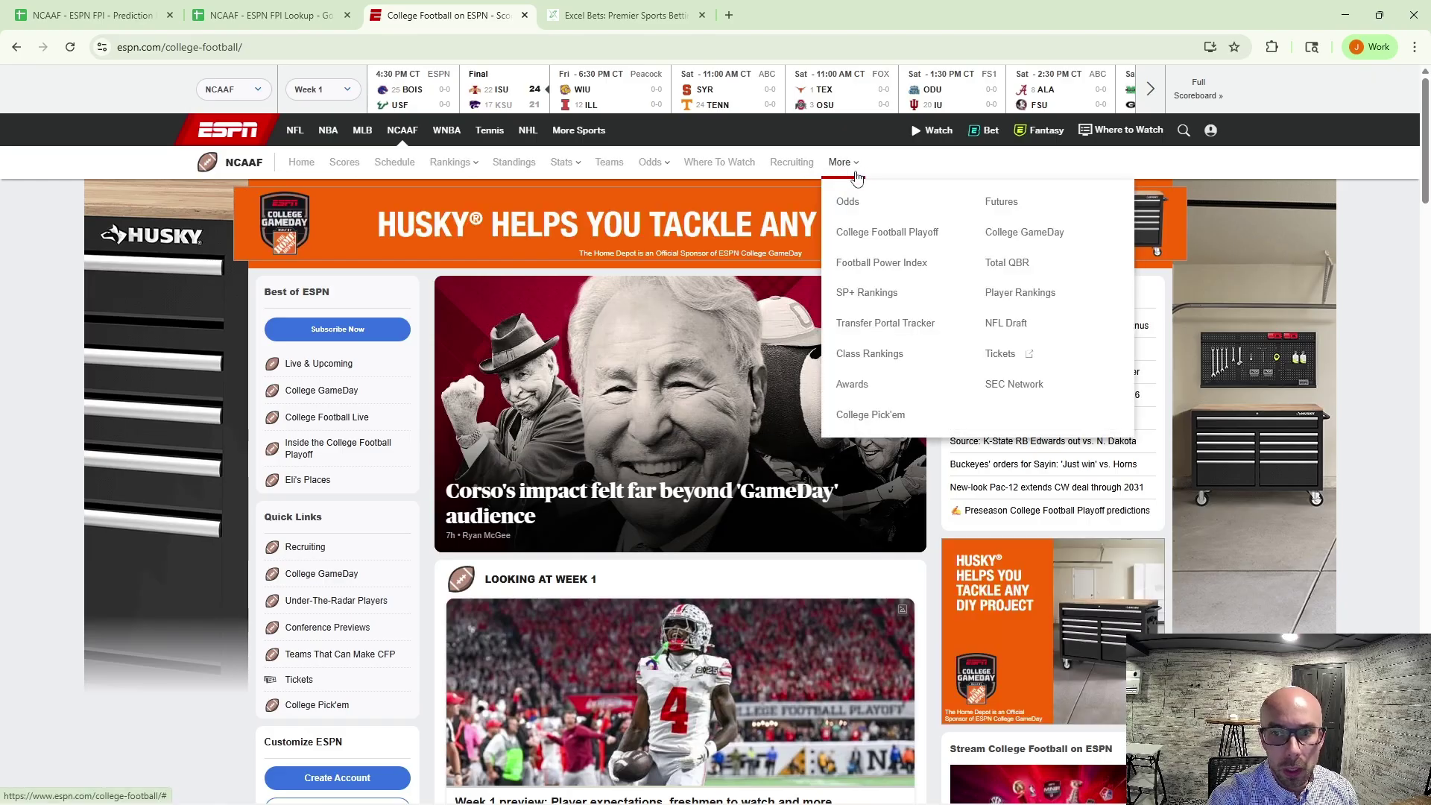
Open ESPN's College Football Power Index page and scroll through the team rankings.
left_click(885, 270)
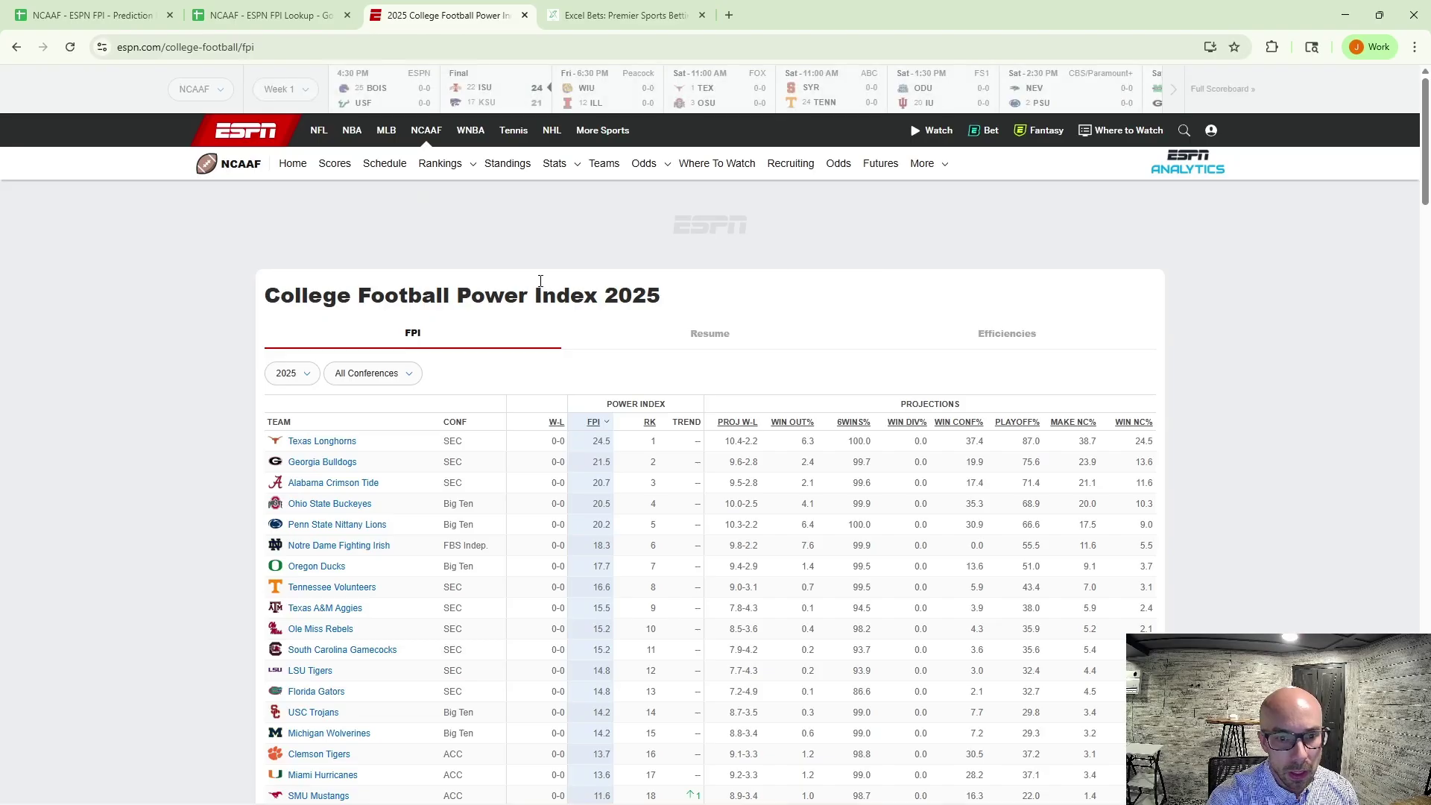
scroll(514, 336, "down", 1)
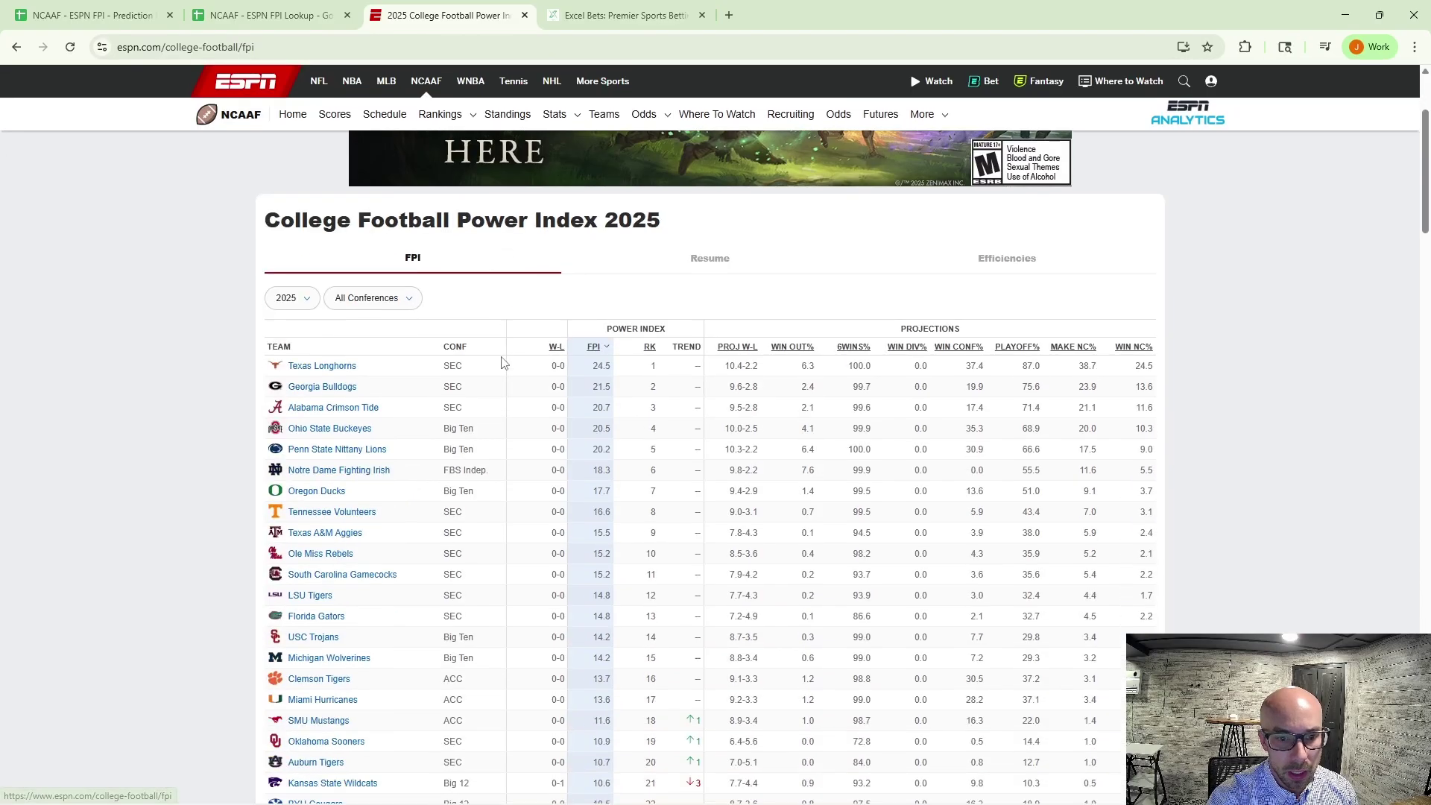
scroll(502, 361, "down", 1)
scroll(409, 429, "down", 2)
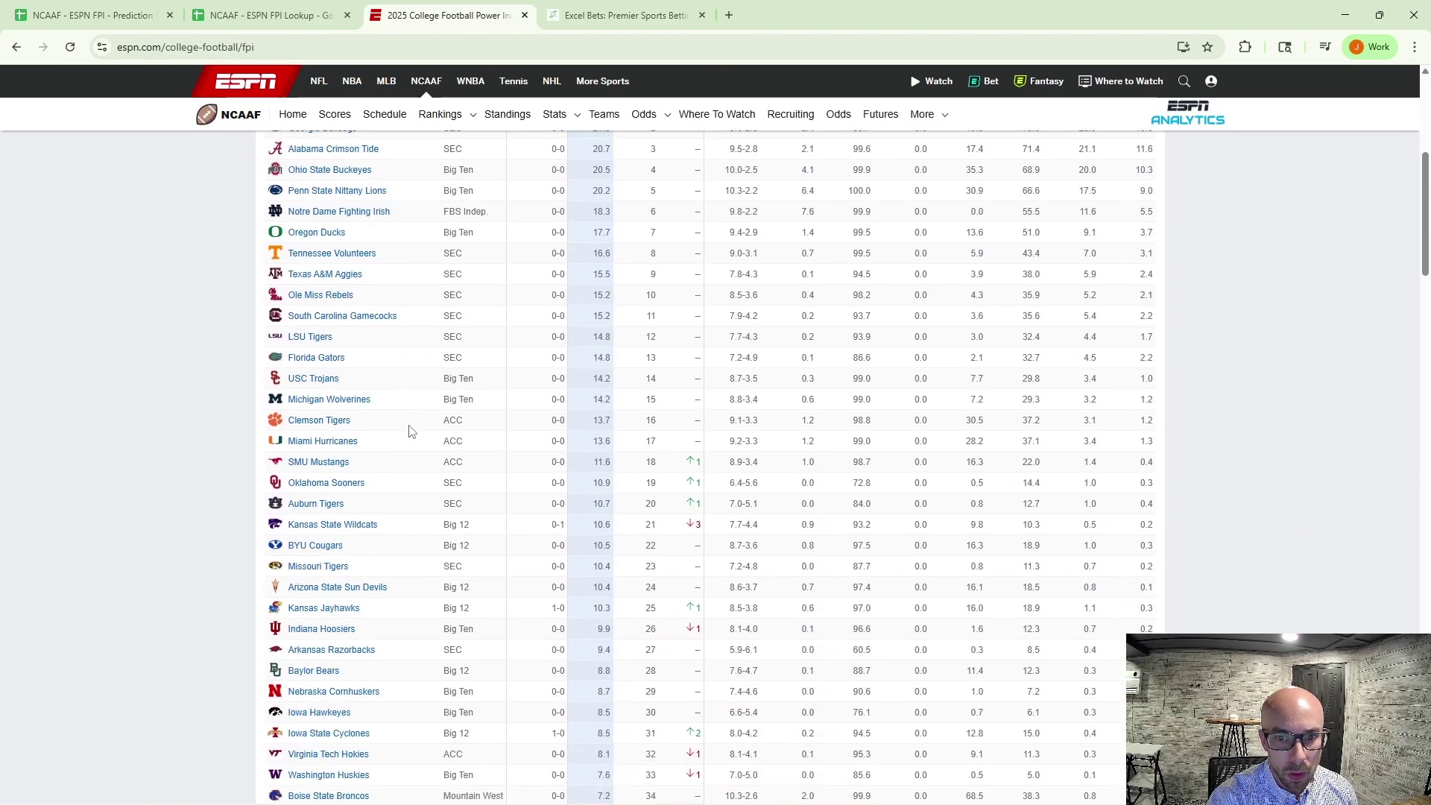
scroll(410, 429, "up", 1)
scroll(409, 431, "down", 15)
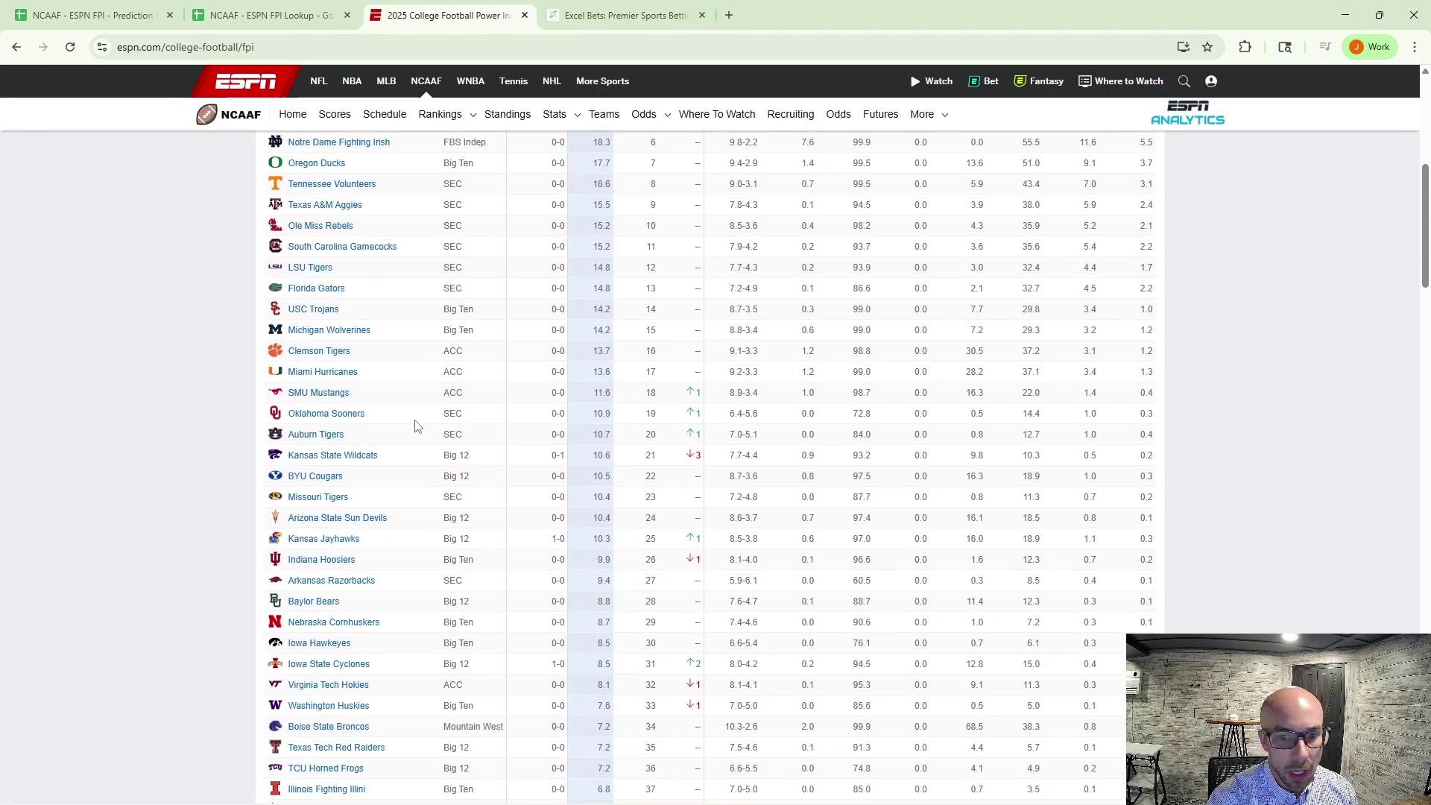
scroll(410, 418, "down", 17)
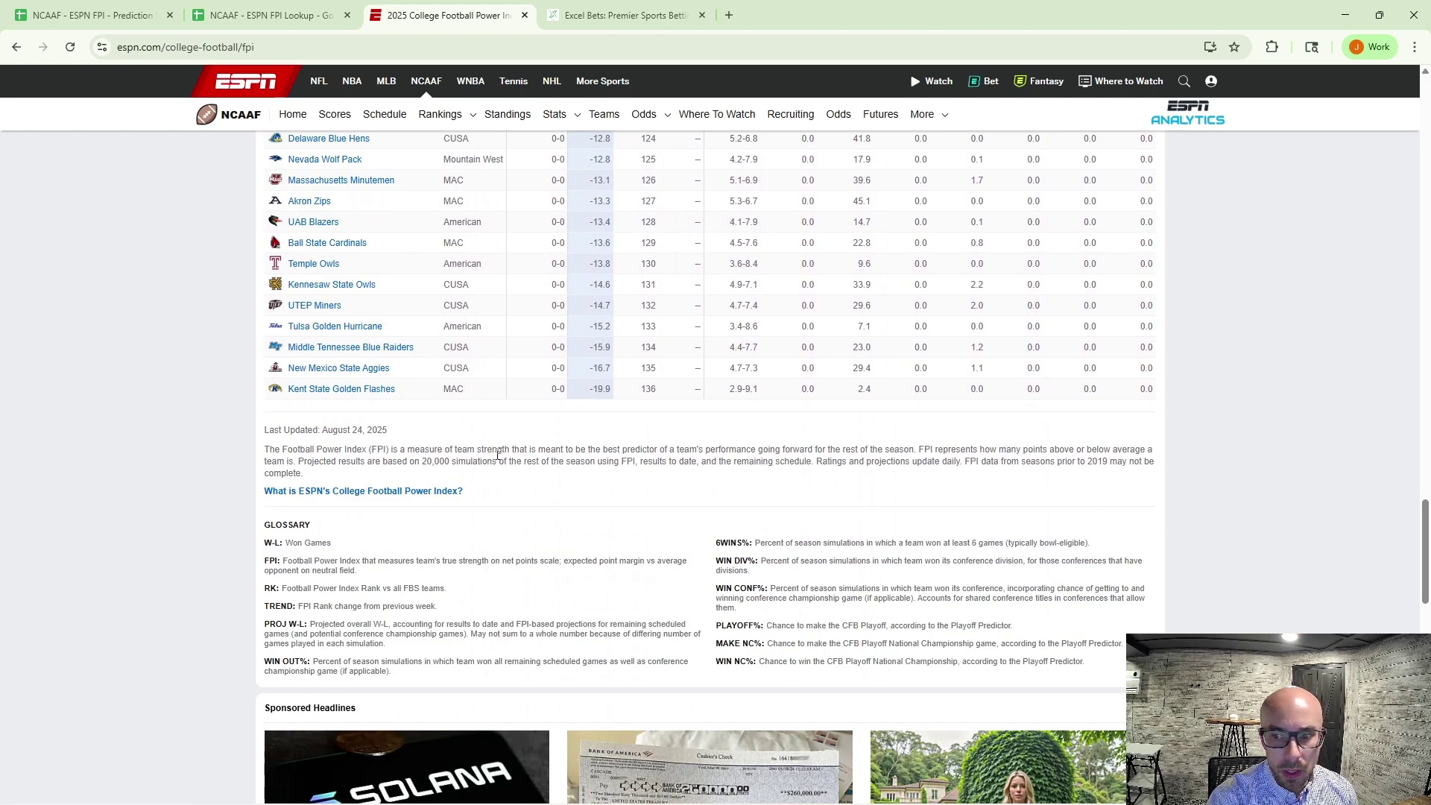
Copy the FPI page's web address and go back to the lookup spreadsheet.
scroll(501, 453, "up", 1)
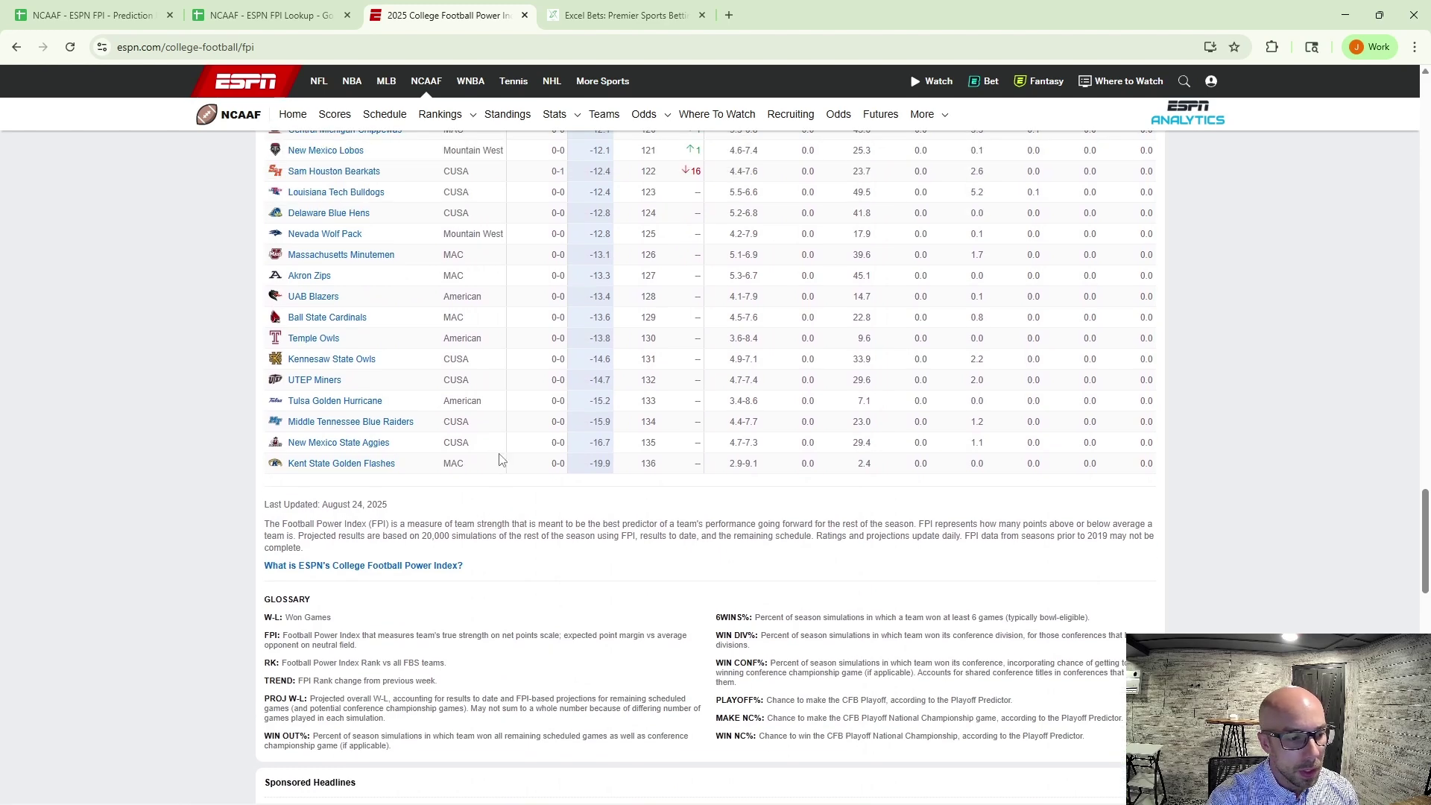
scroll(500, 457, "up", 20)
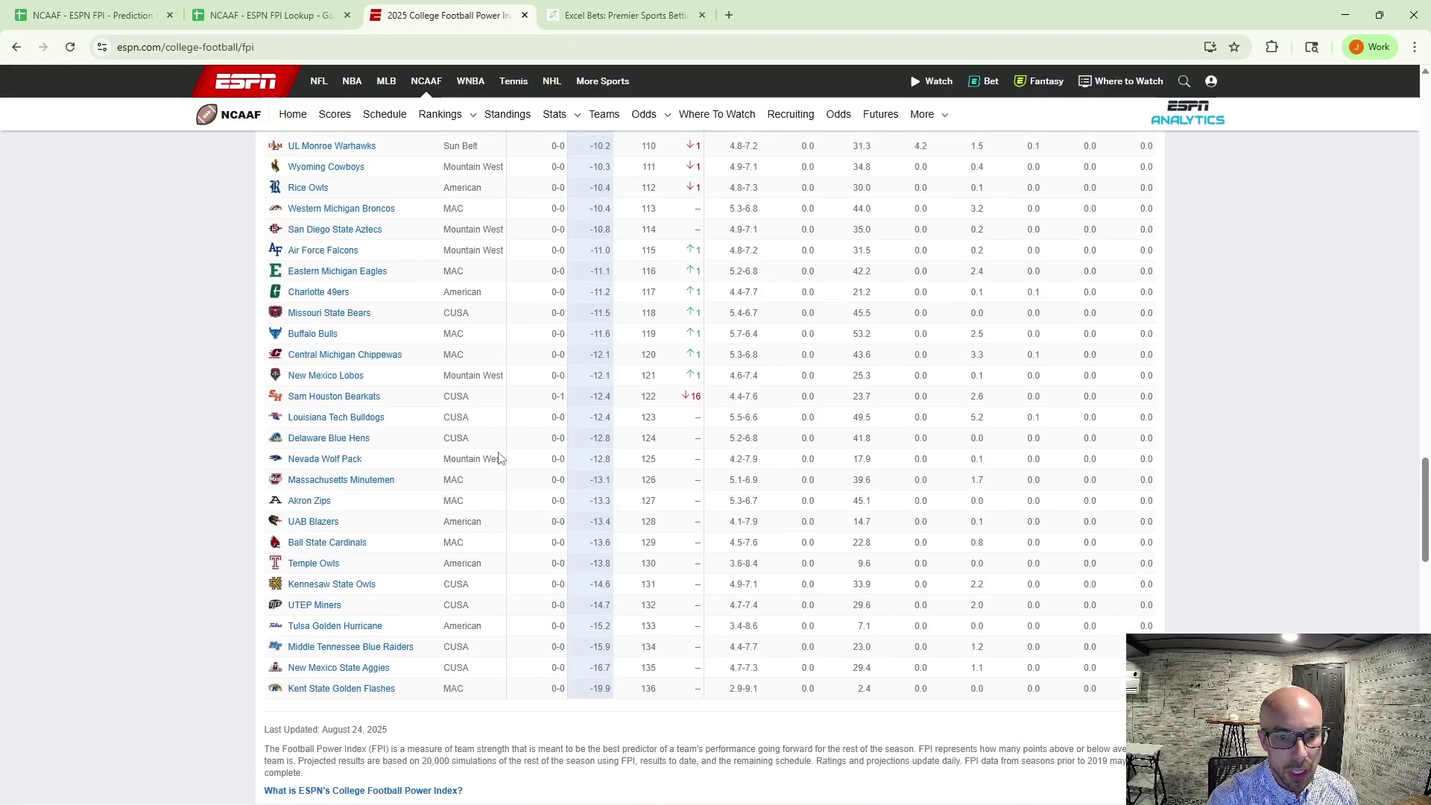
scroll(499, 457, "up", 7)
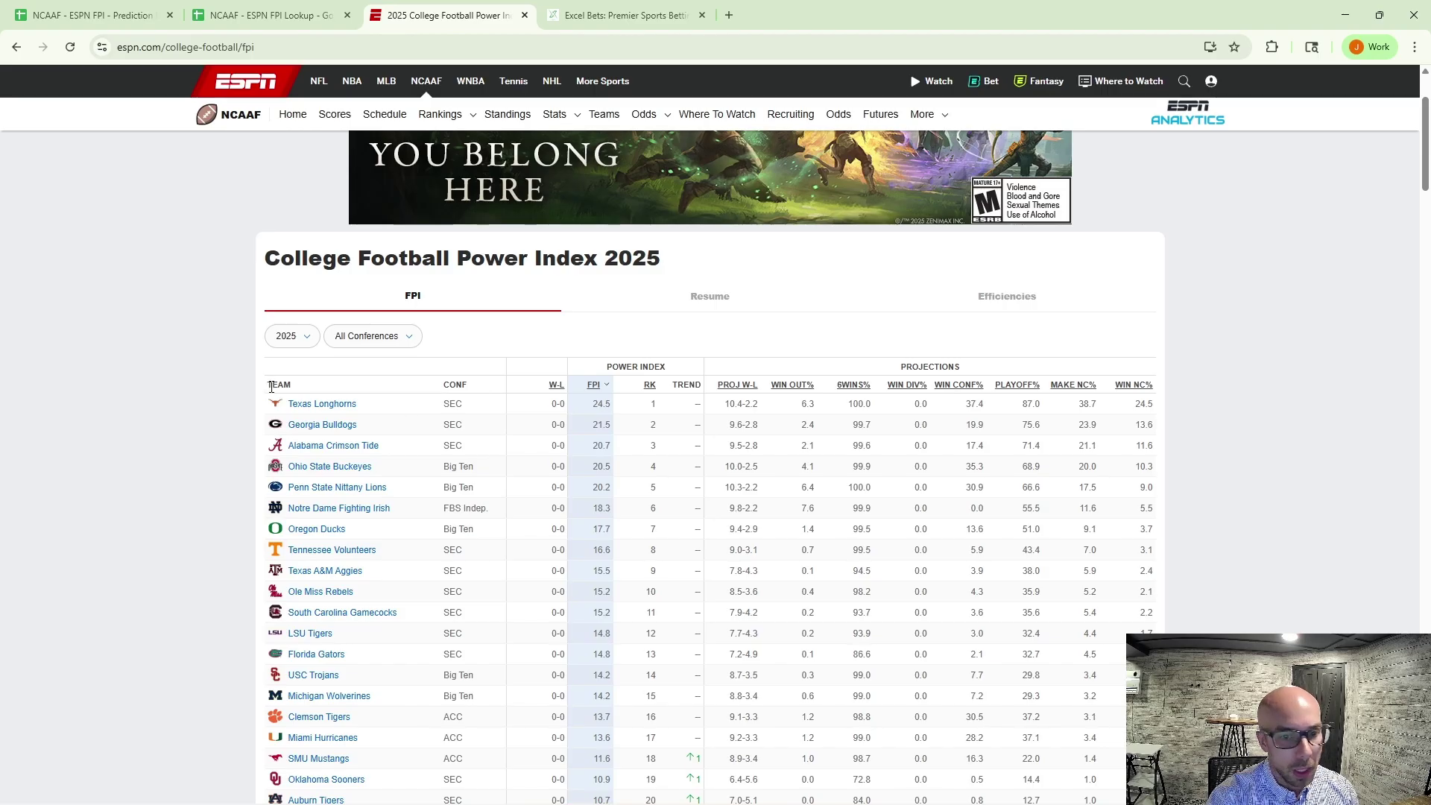
scroll(370, 427, "up", 1)
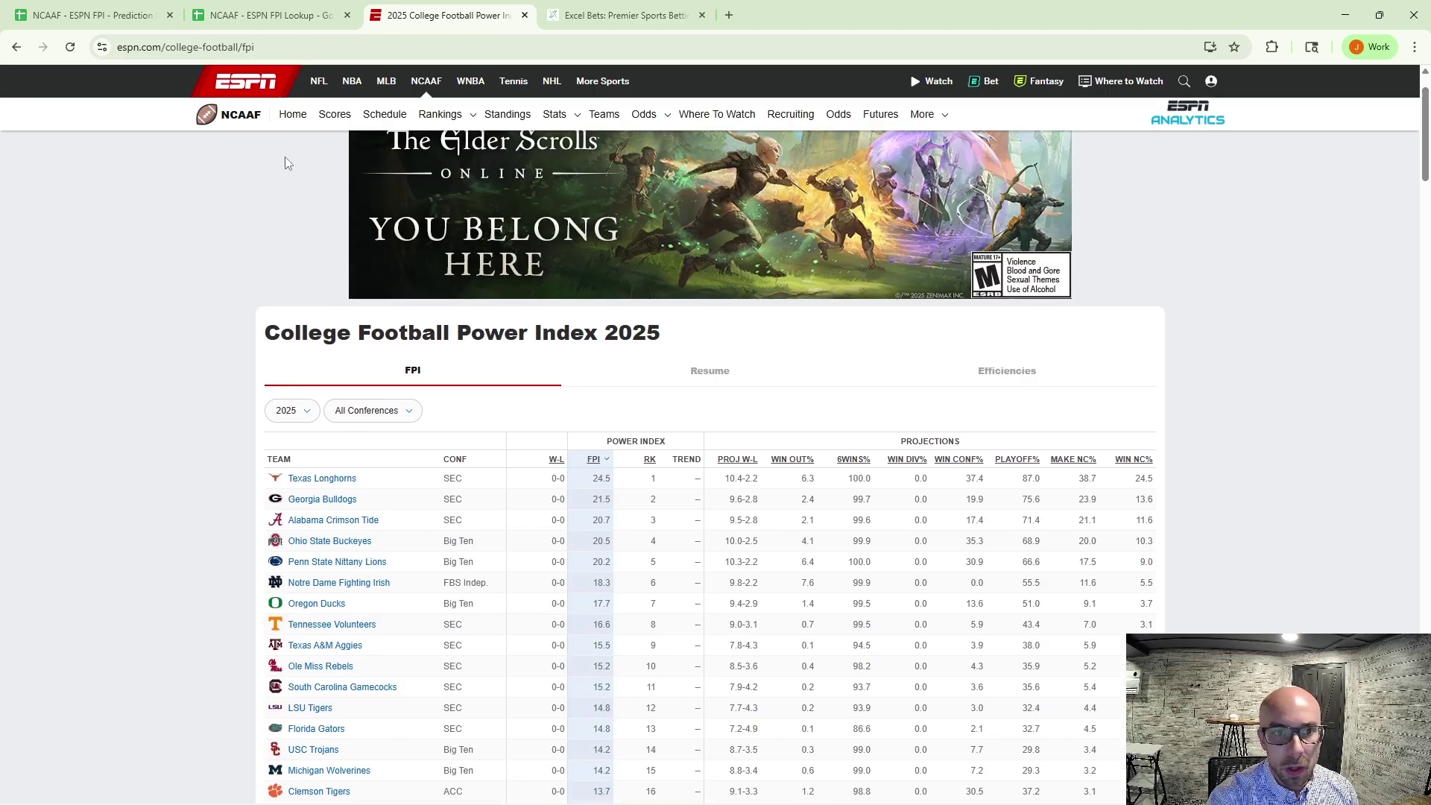
left_click(286, 49)
key("ctrl+c")
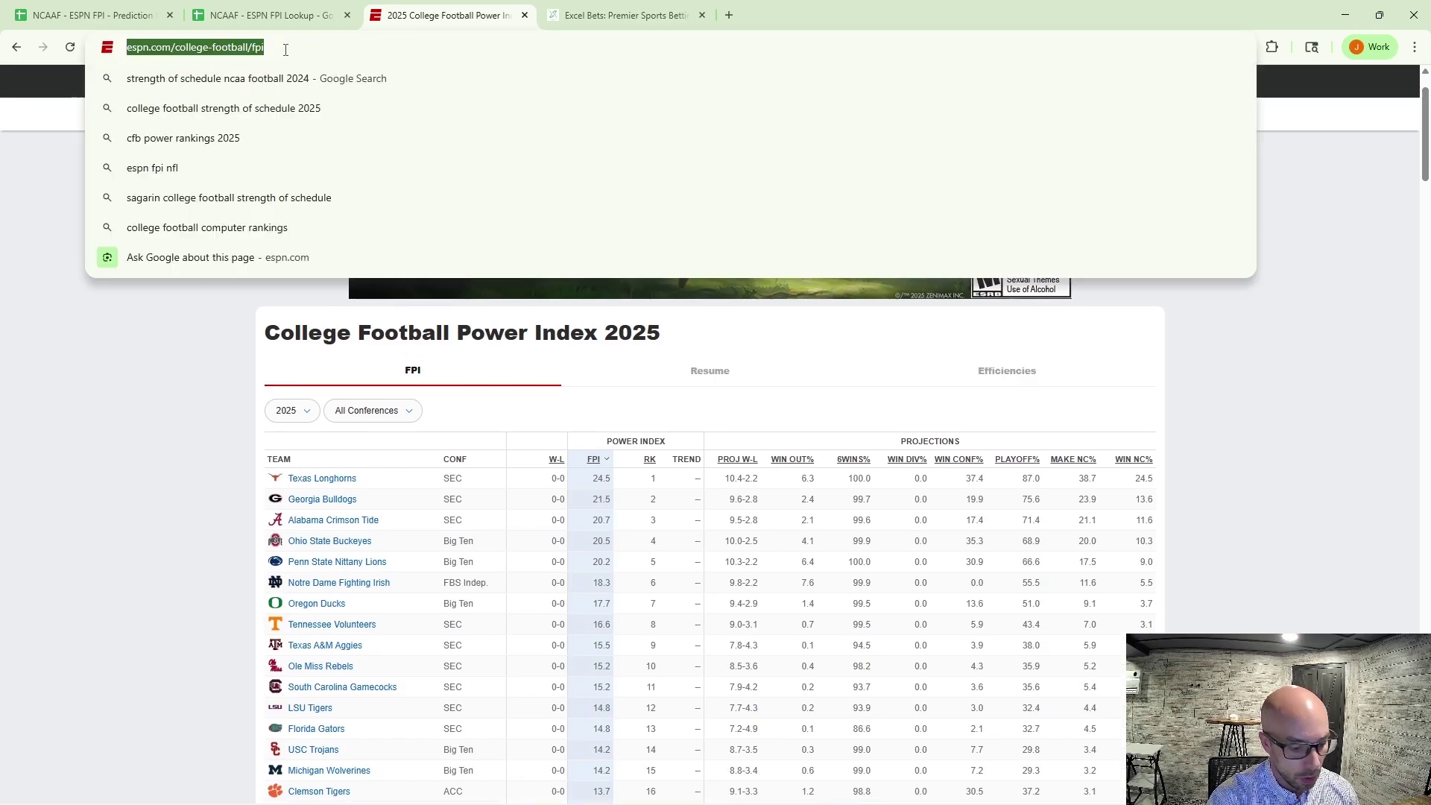
left_click(287, 19)
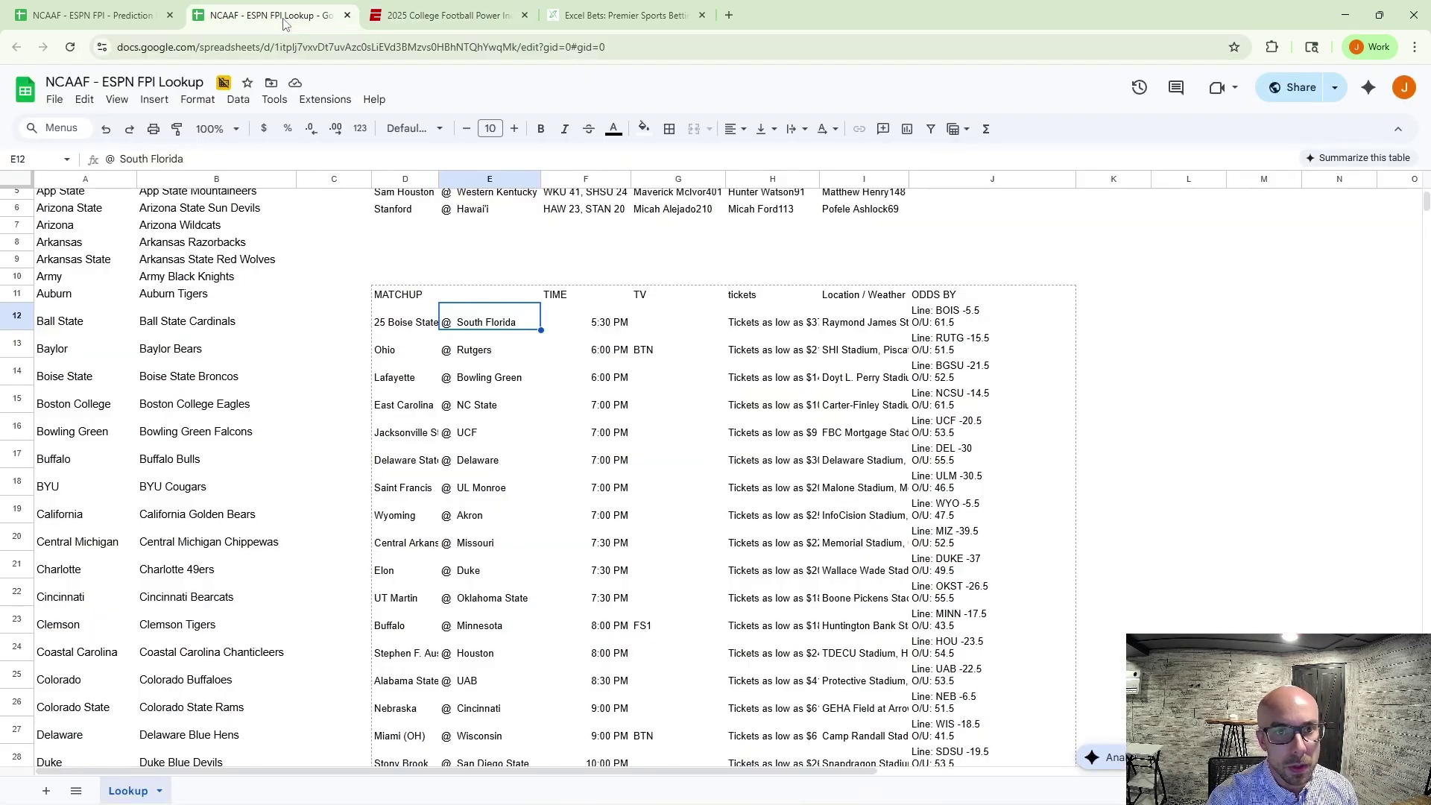
Add a new sheet and enter =IMPORTHTML with the FPI URL, "Table", 1 in A1.
left_click(46, 791)
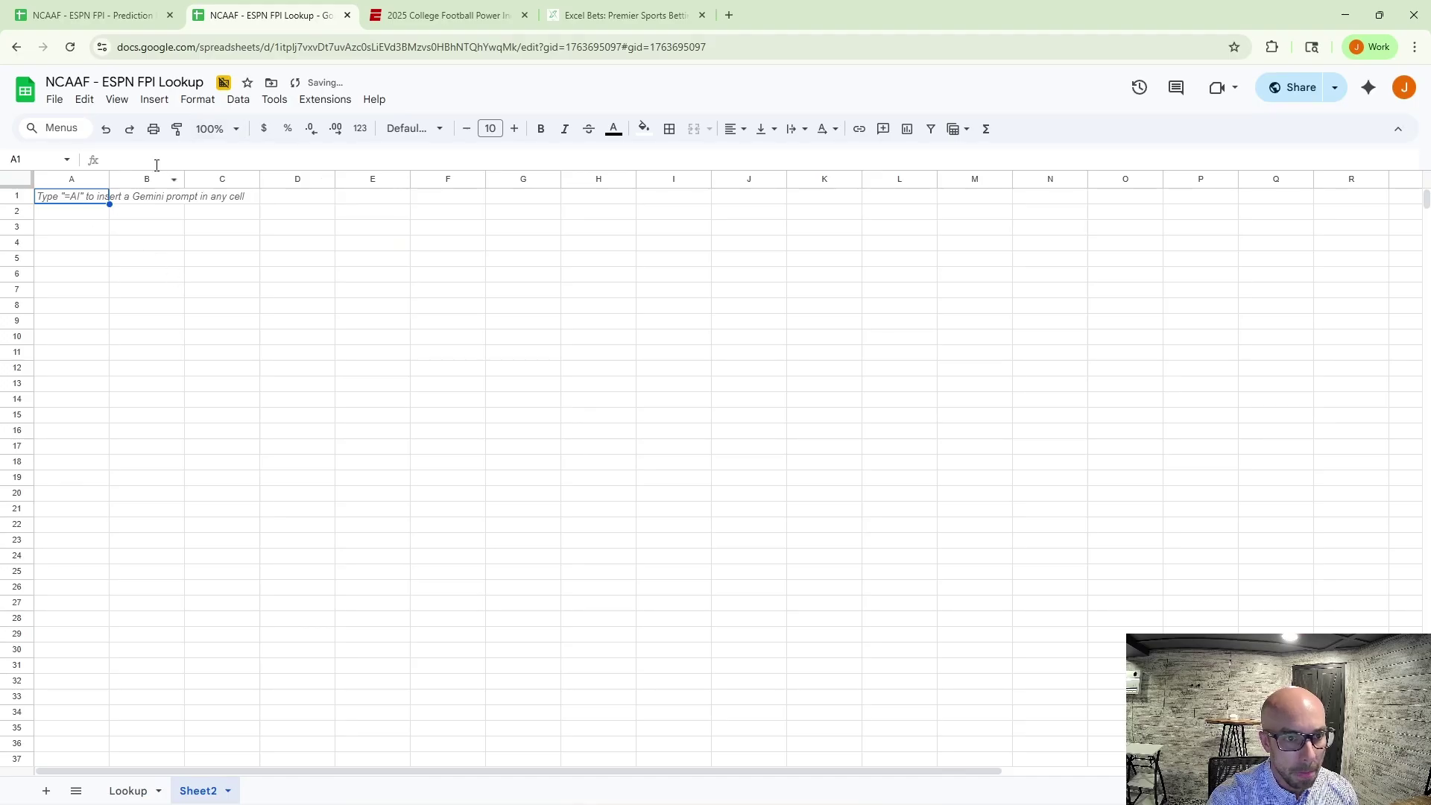
type("=im")
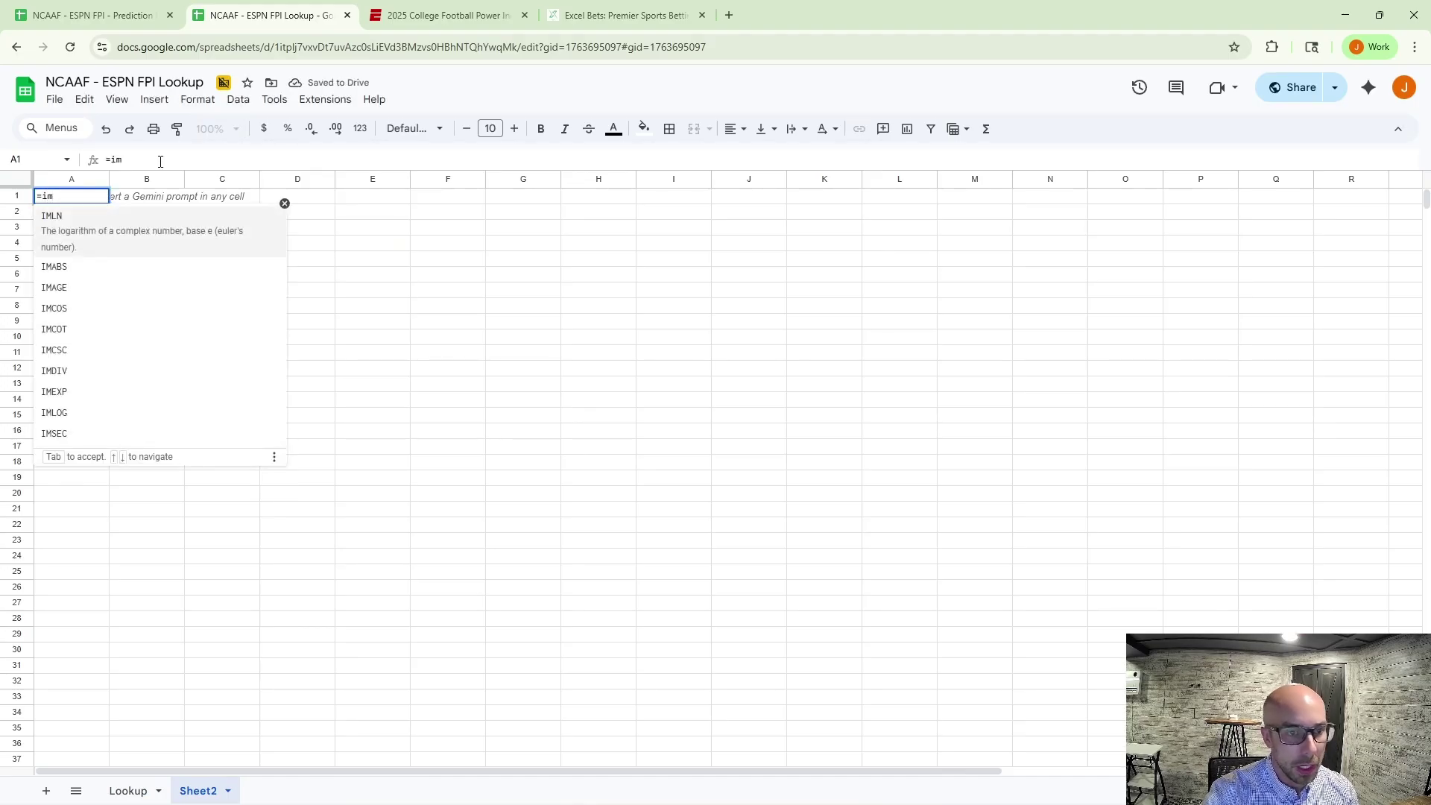
type("port")
key("Down")
key("Down")
key("Down")
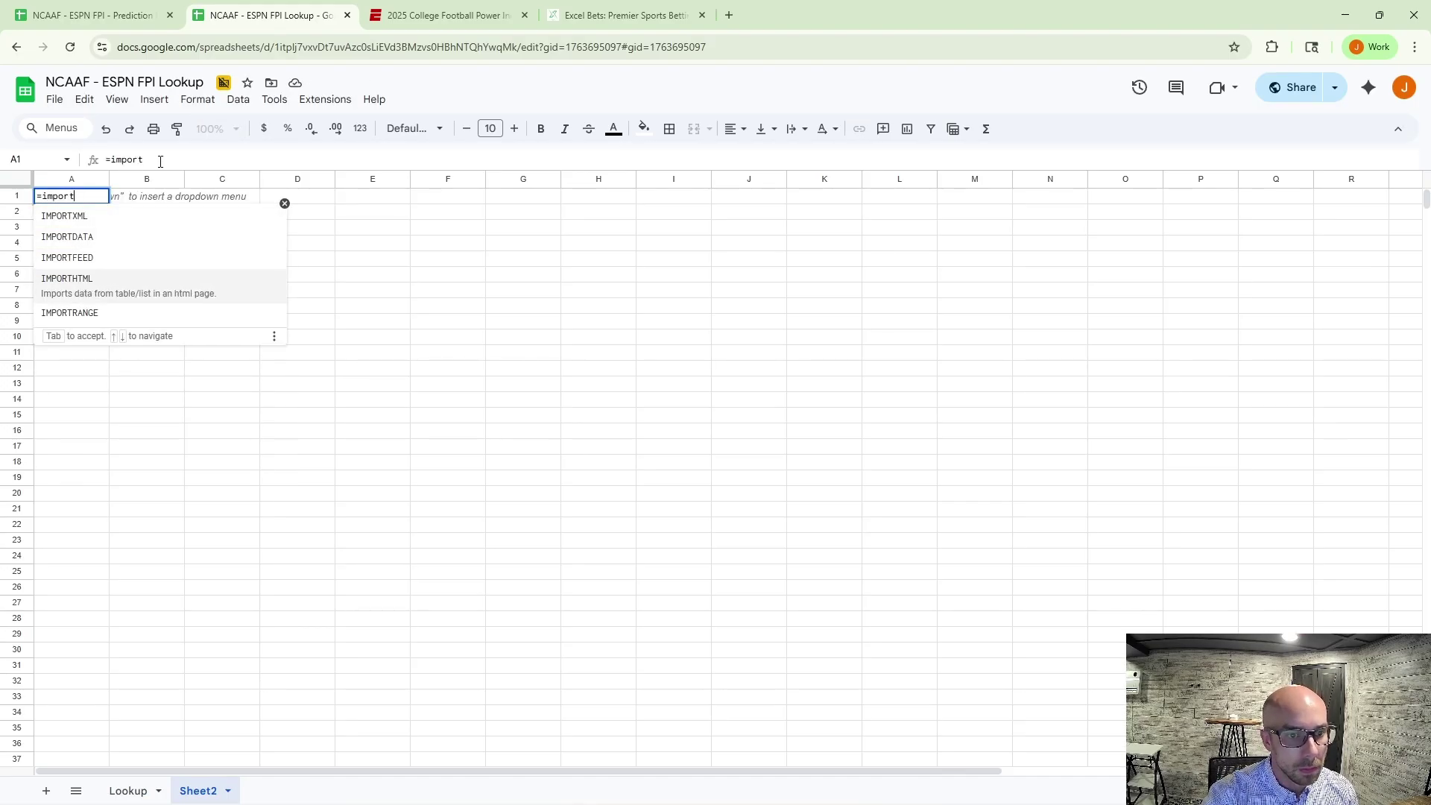
key("Tab")
type("\"")
key("ctrl+v")
type("\"")
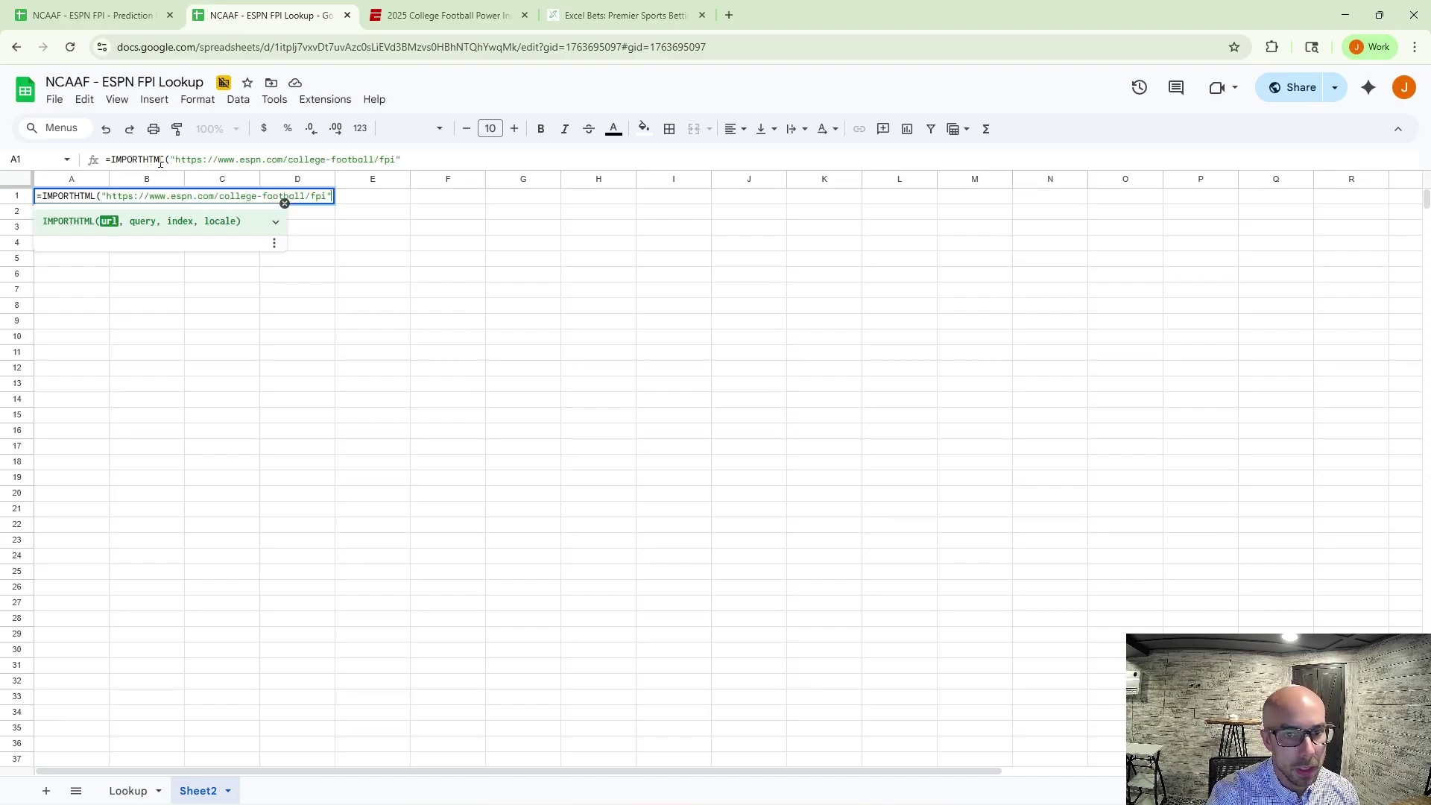
type(",\"")
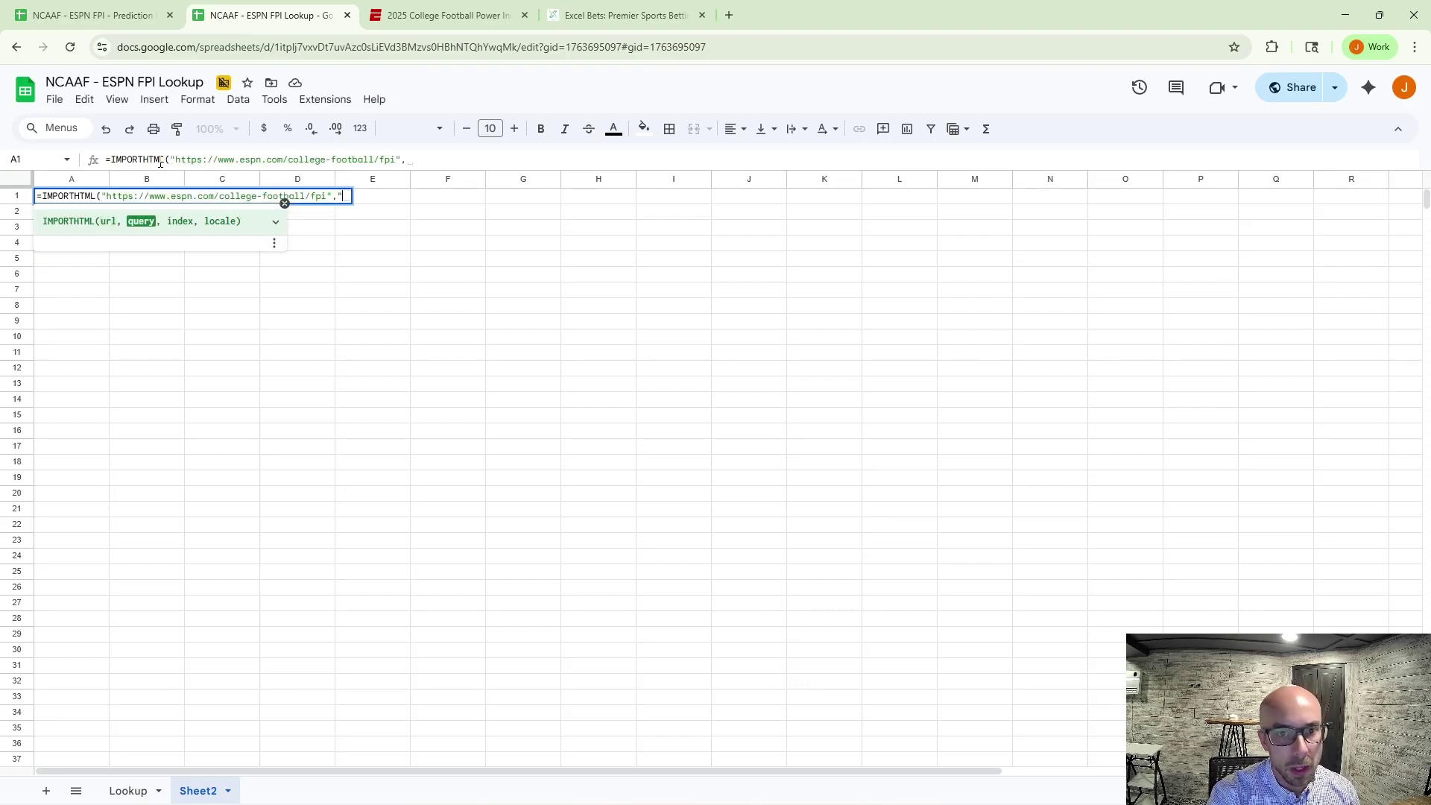
type("Table\",1)")
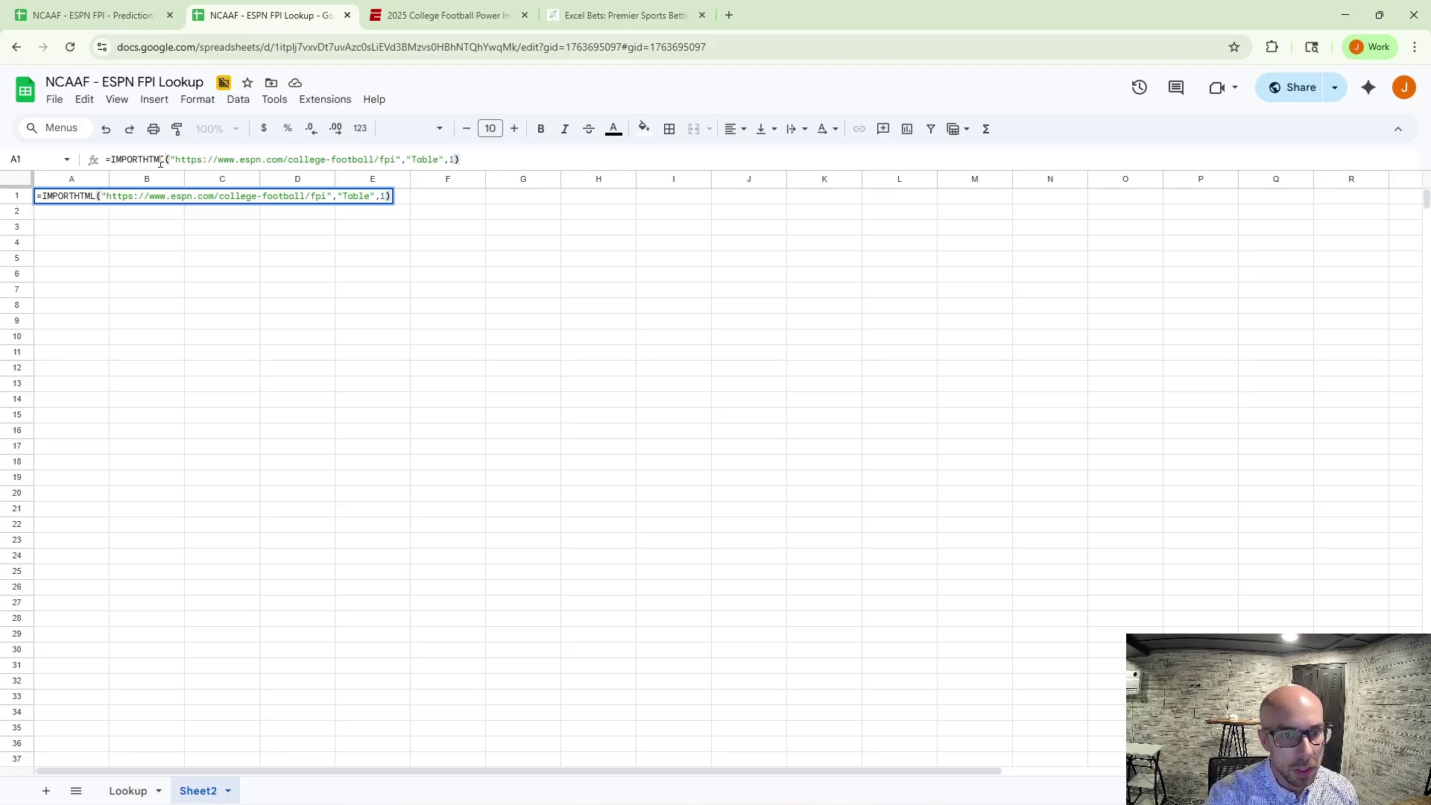
key("Return")
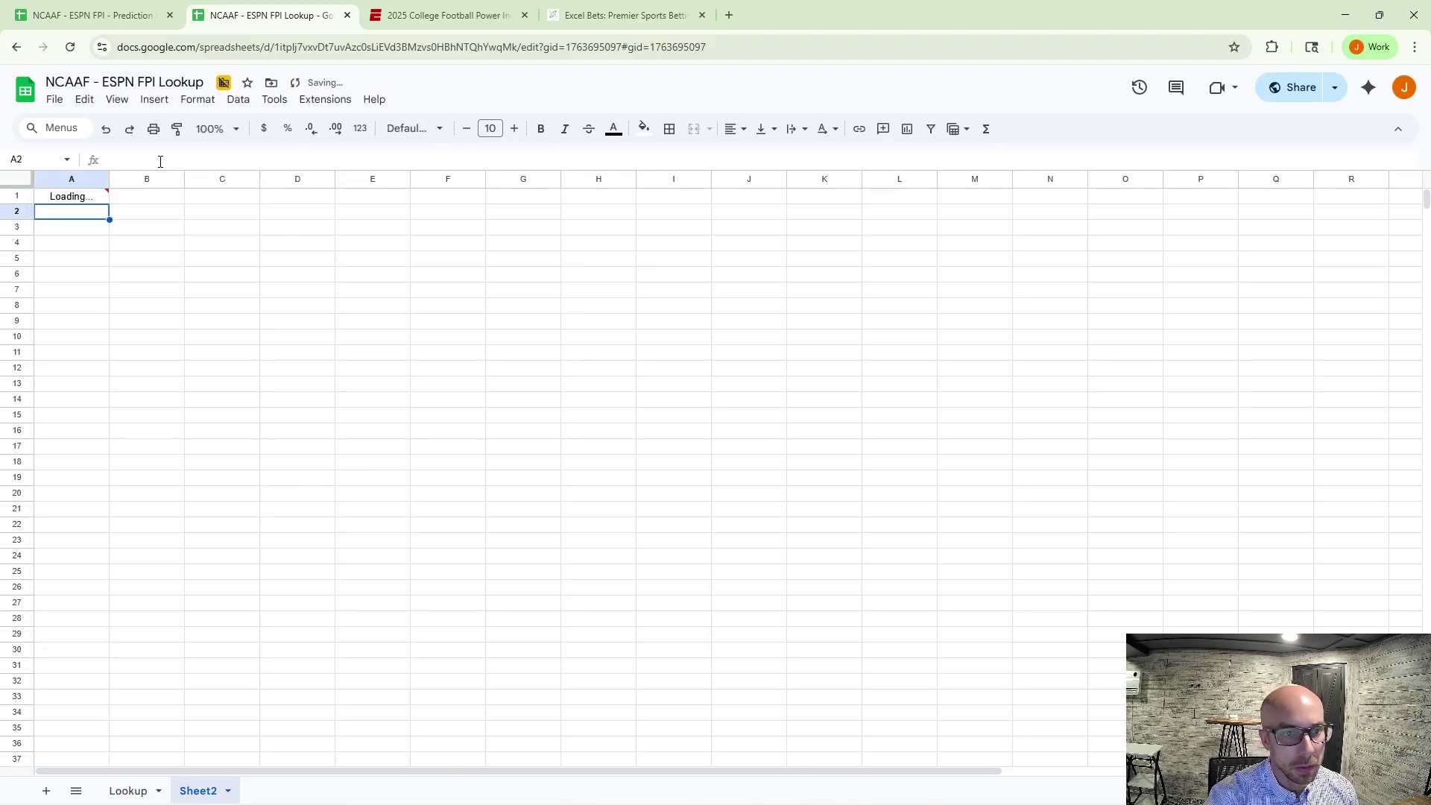
Auto-fit columns A and B to the imported team names and conferences.
double_click(109, 179)
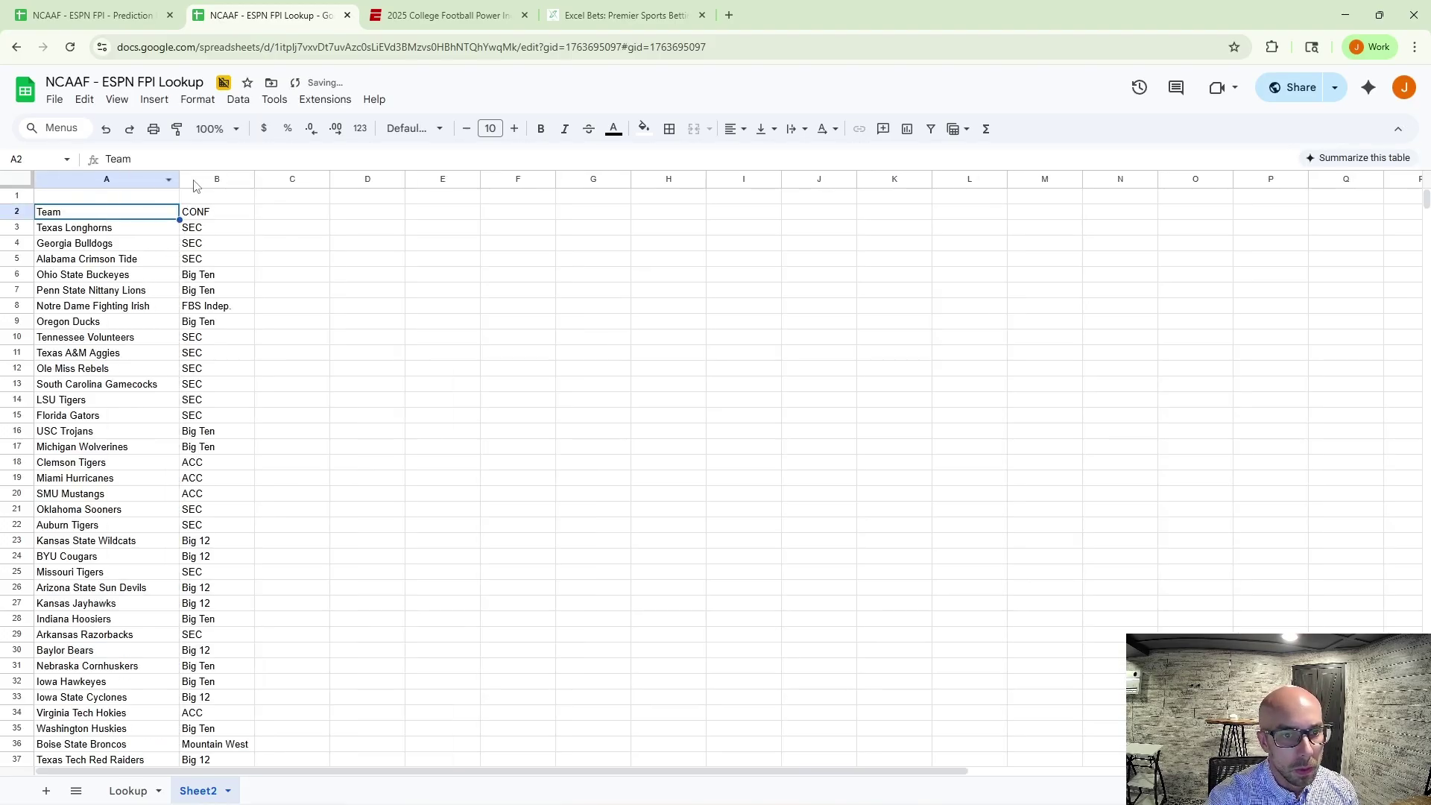
double_click(255, 179)
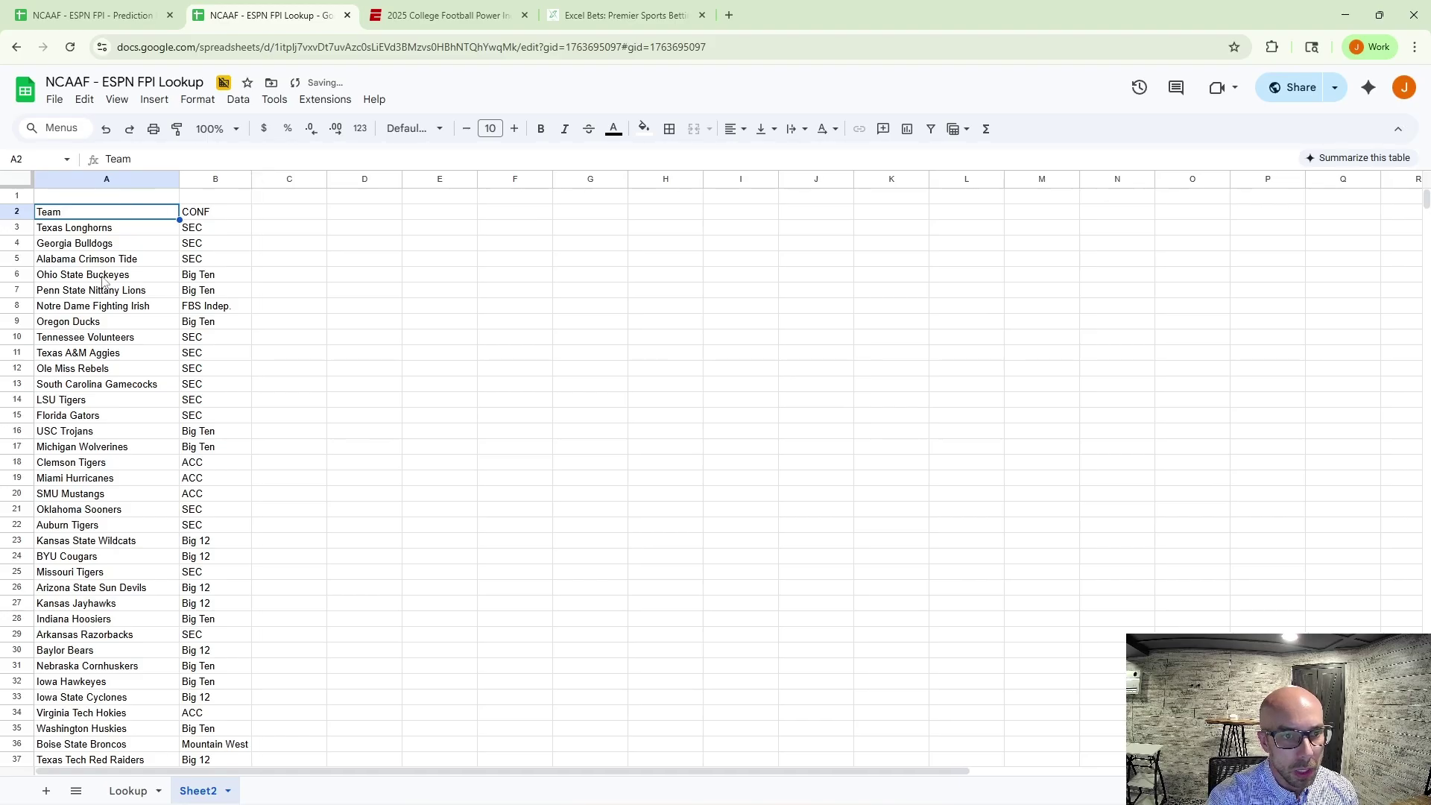
left_click(102, 278)
left_click(200, 212)
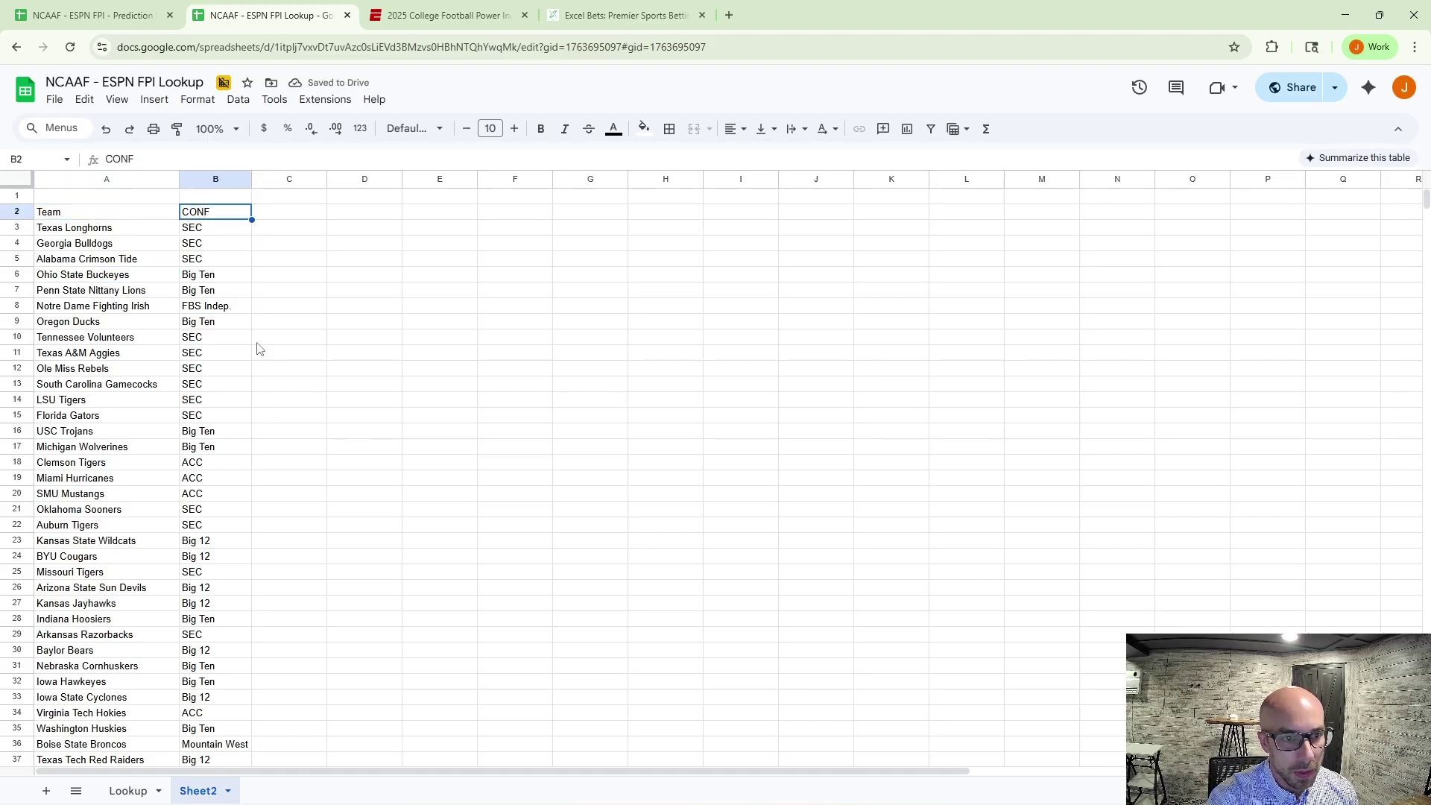
left_click(306, 217)
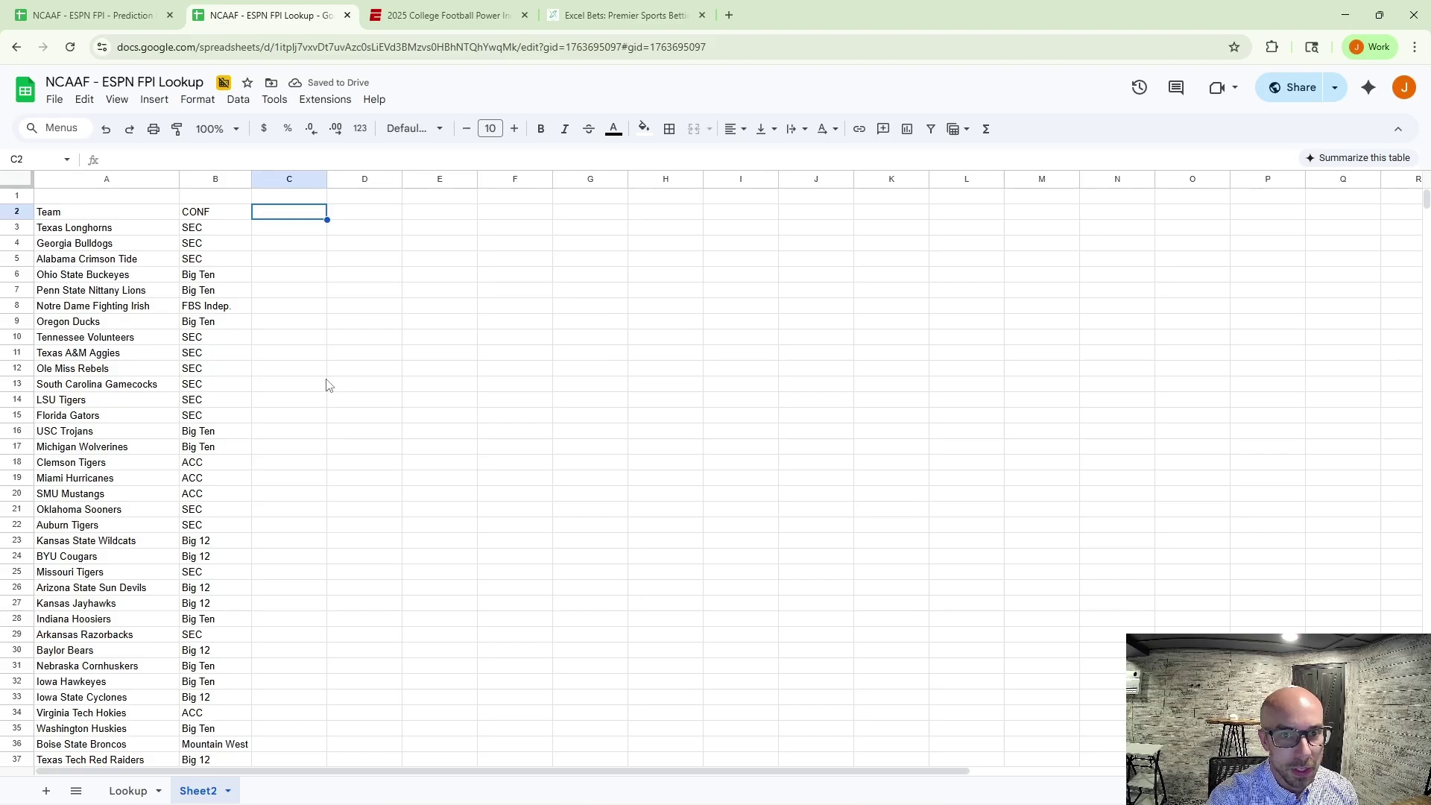
key("Return")
type("https://www.espn.com/college-football/fpi")
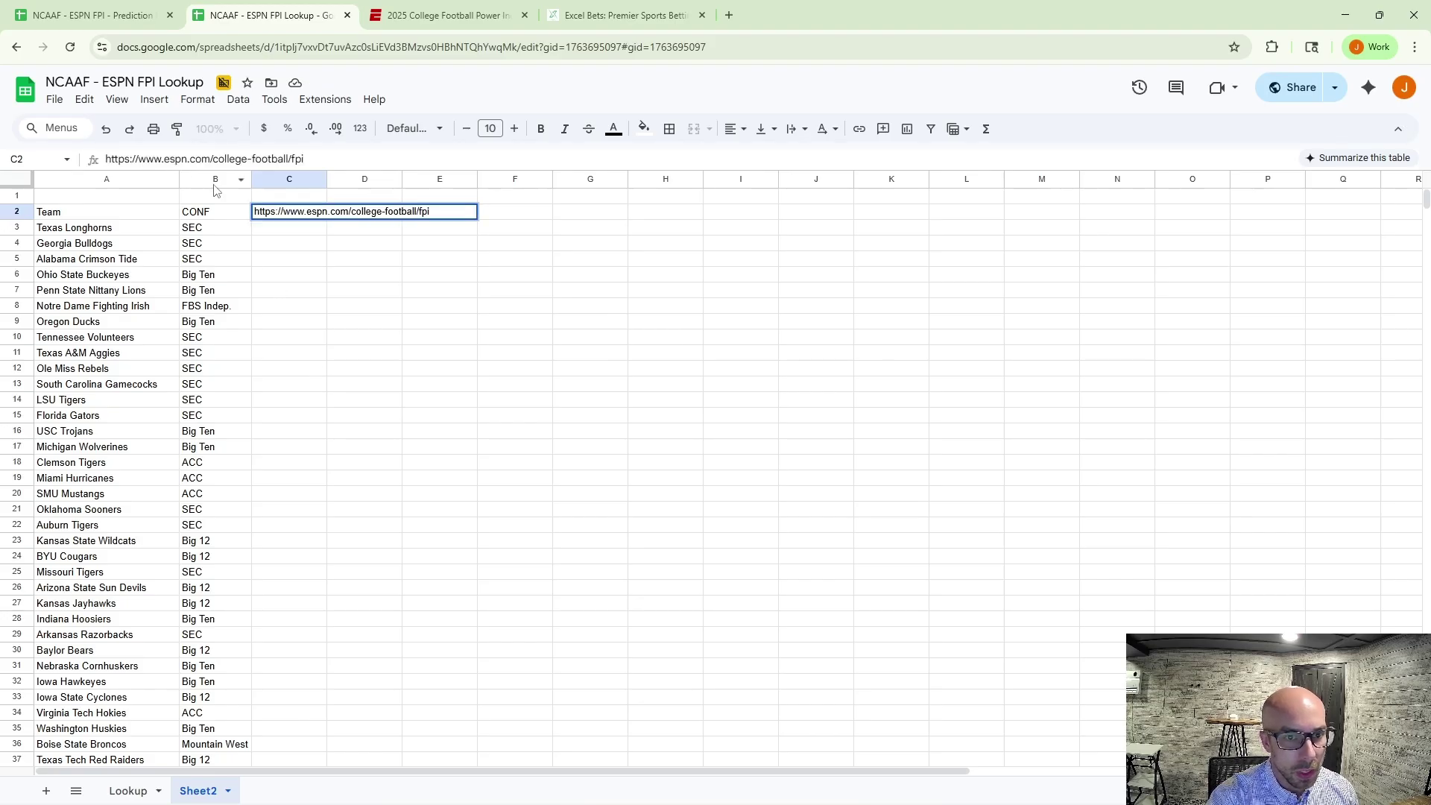
key("Escape")
Copy the A1 import formula into C1 and change its table index to pull the stats columns.
left_click(146, 196)
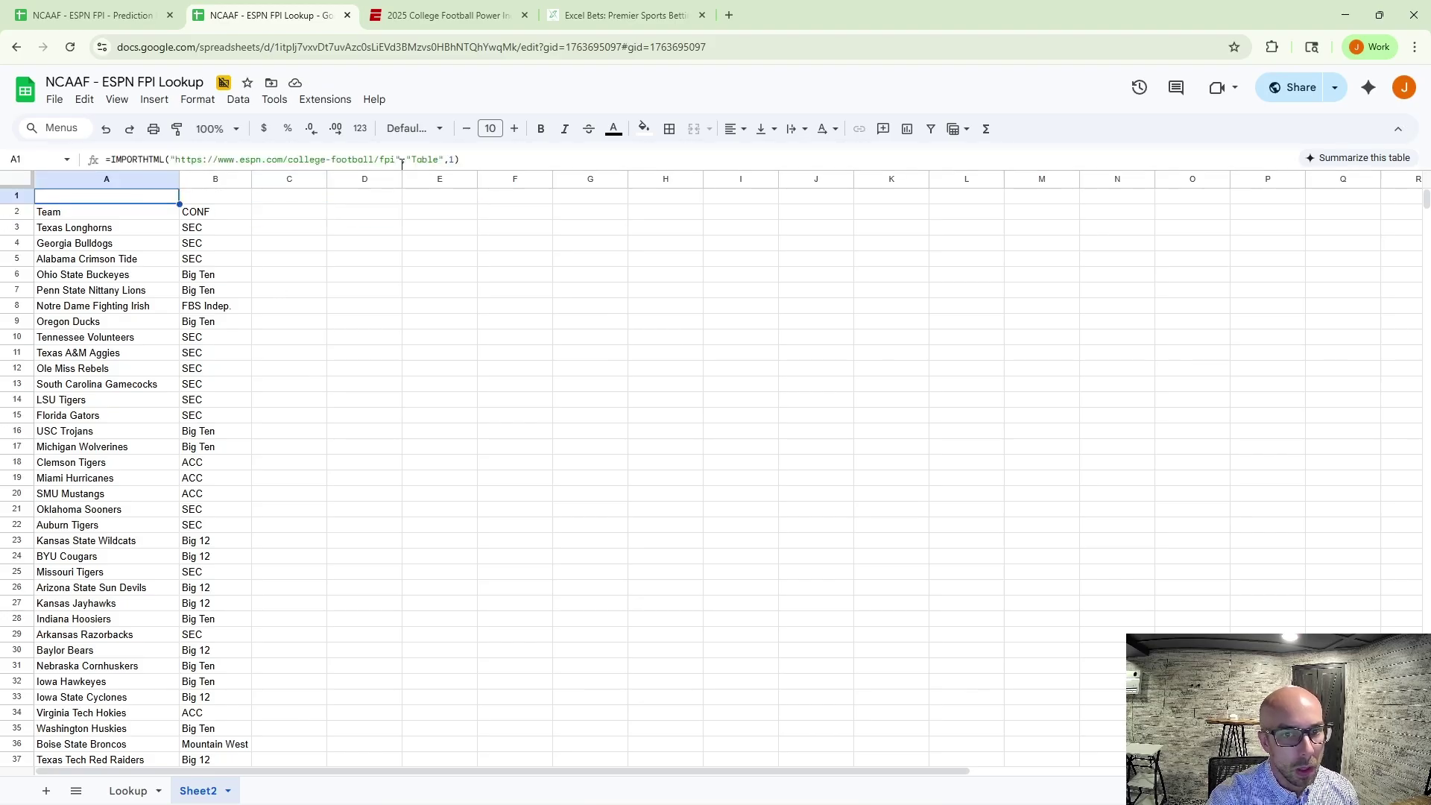
key("ctrl+a")
key("ctrl+c")
left_click(291, 196)
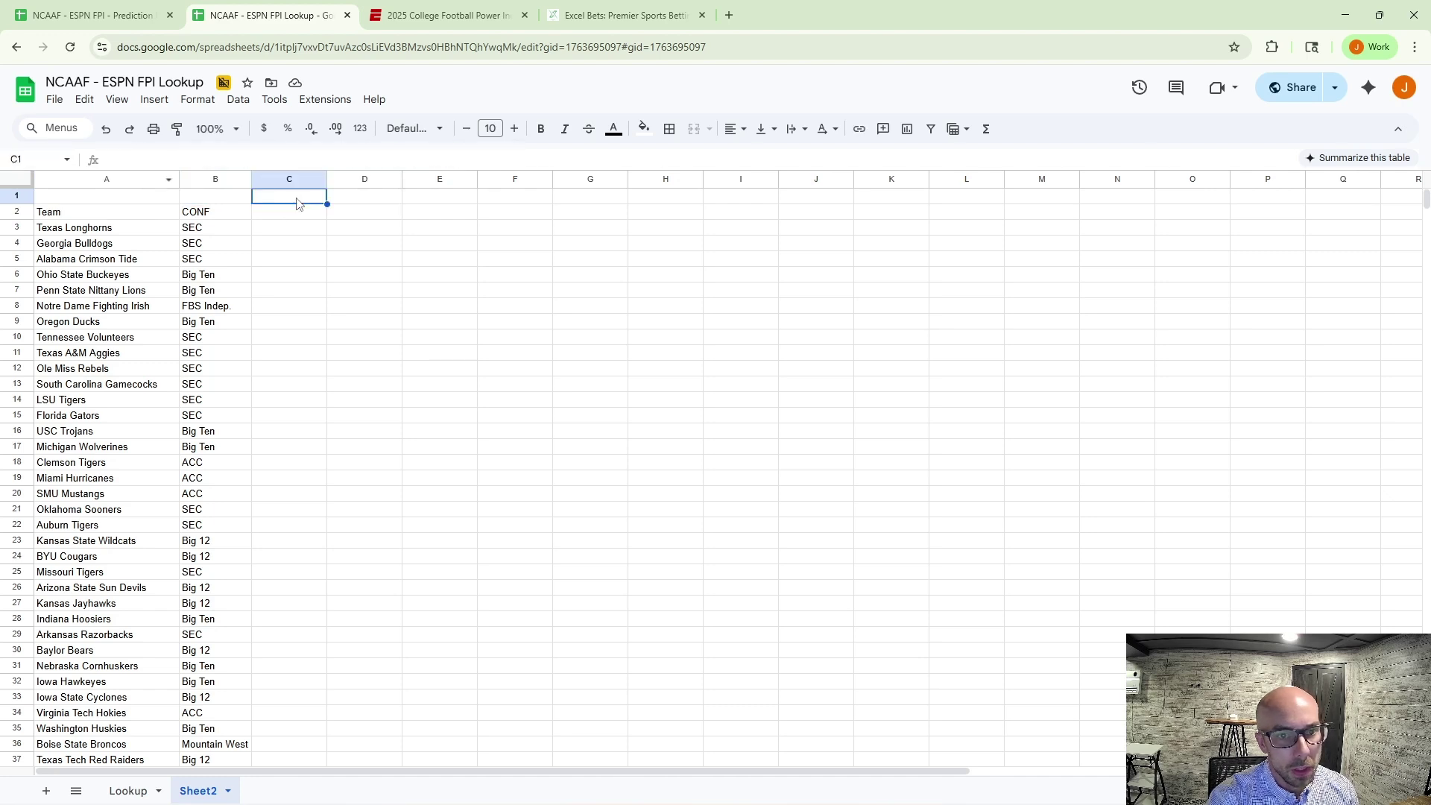
key("Return")
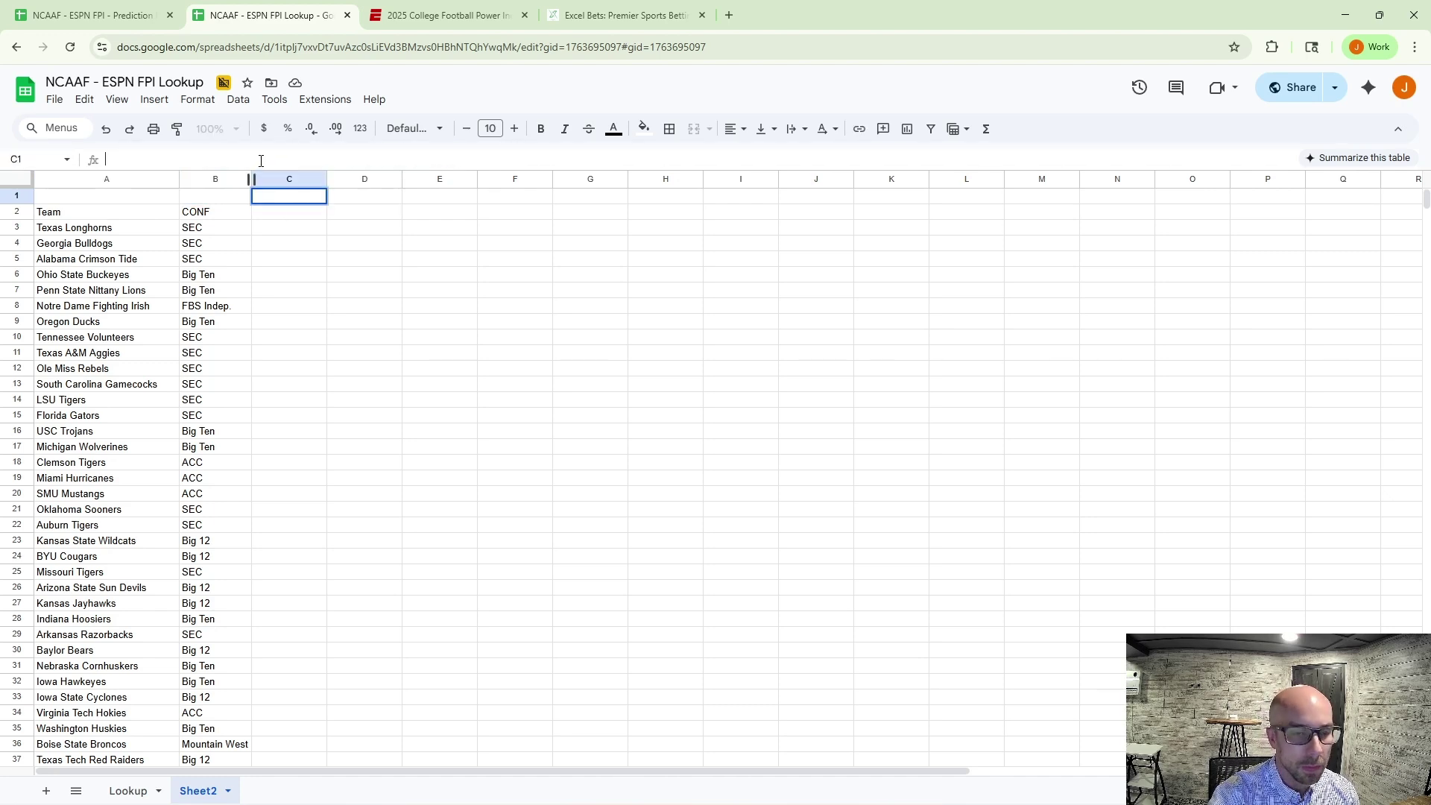
key("ctrl+v")
left_click(454, 160)
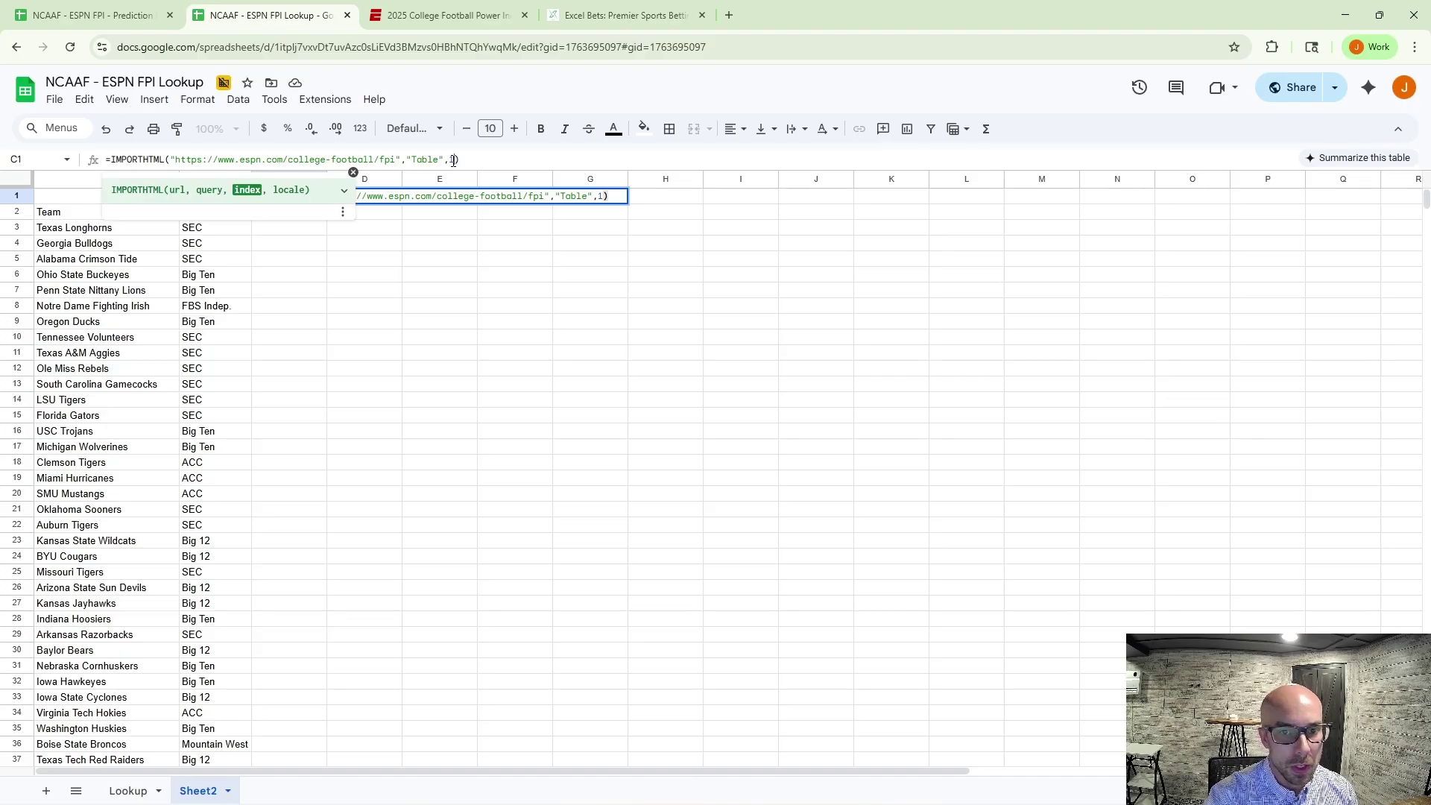
key("Return")
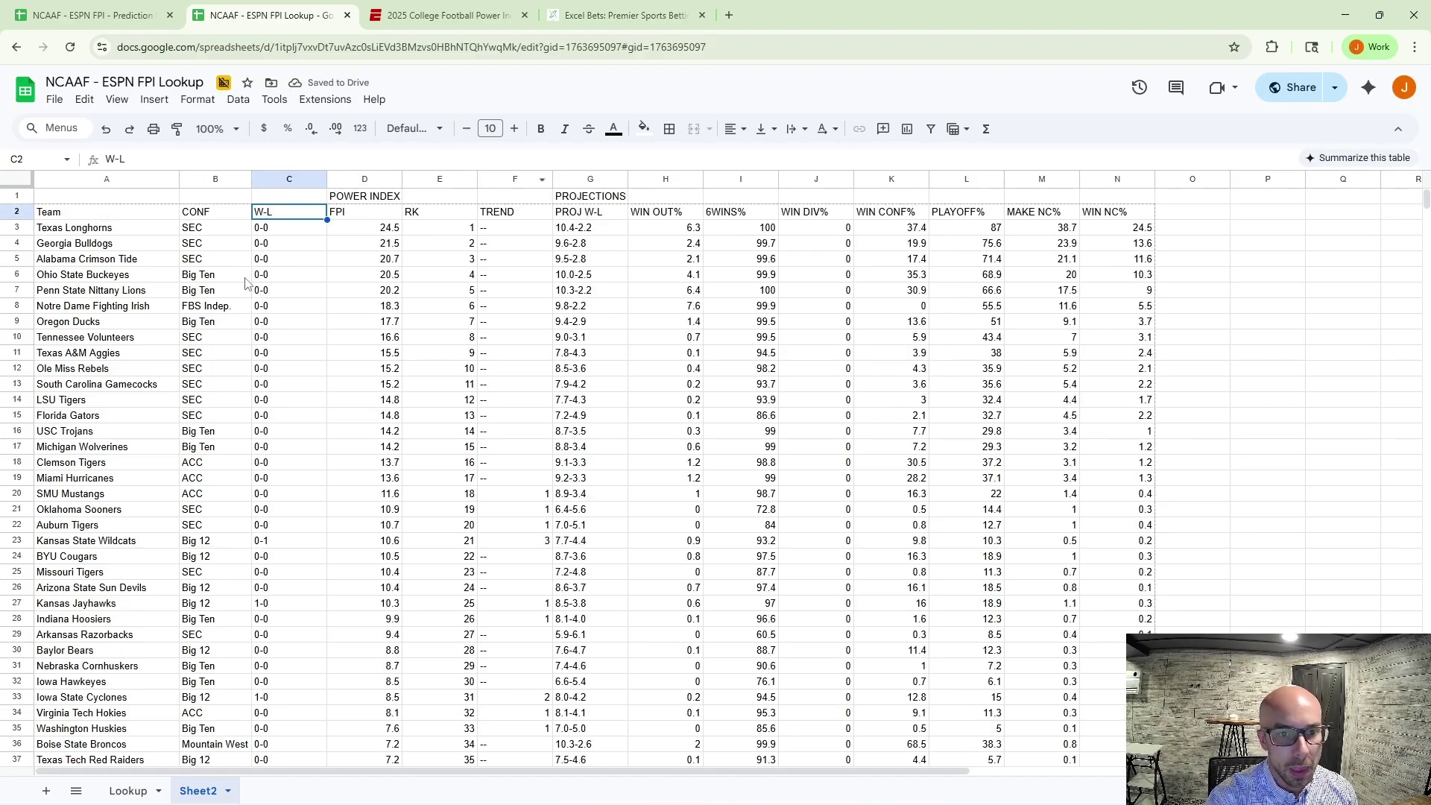
scroll(303, 386, "down", 20)
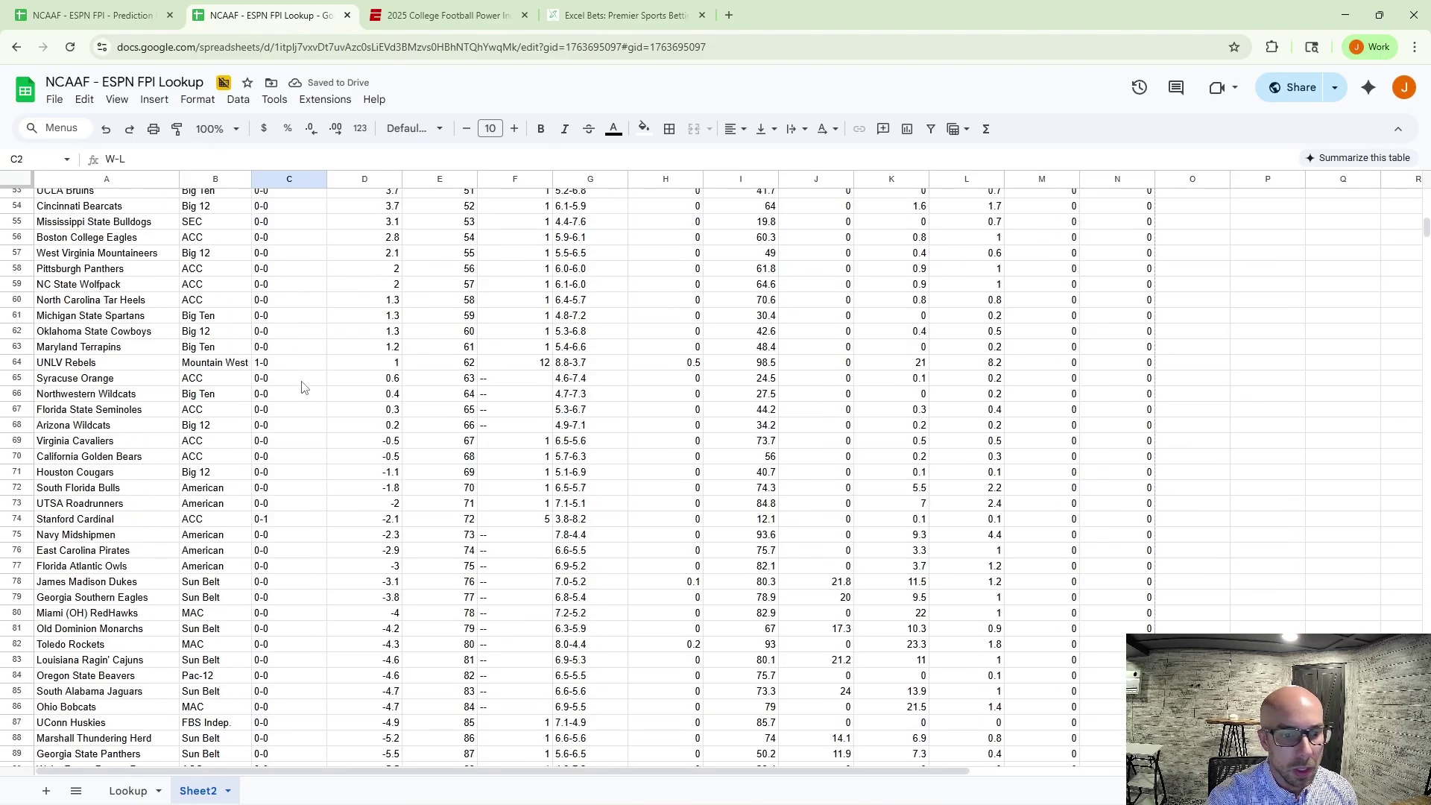
scroll(302, 386, "down", 11)
scroll(336, 463, "up", 20)
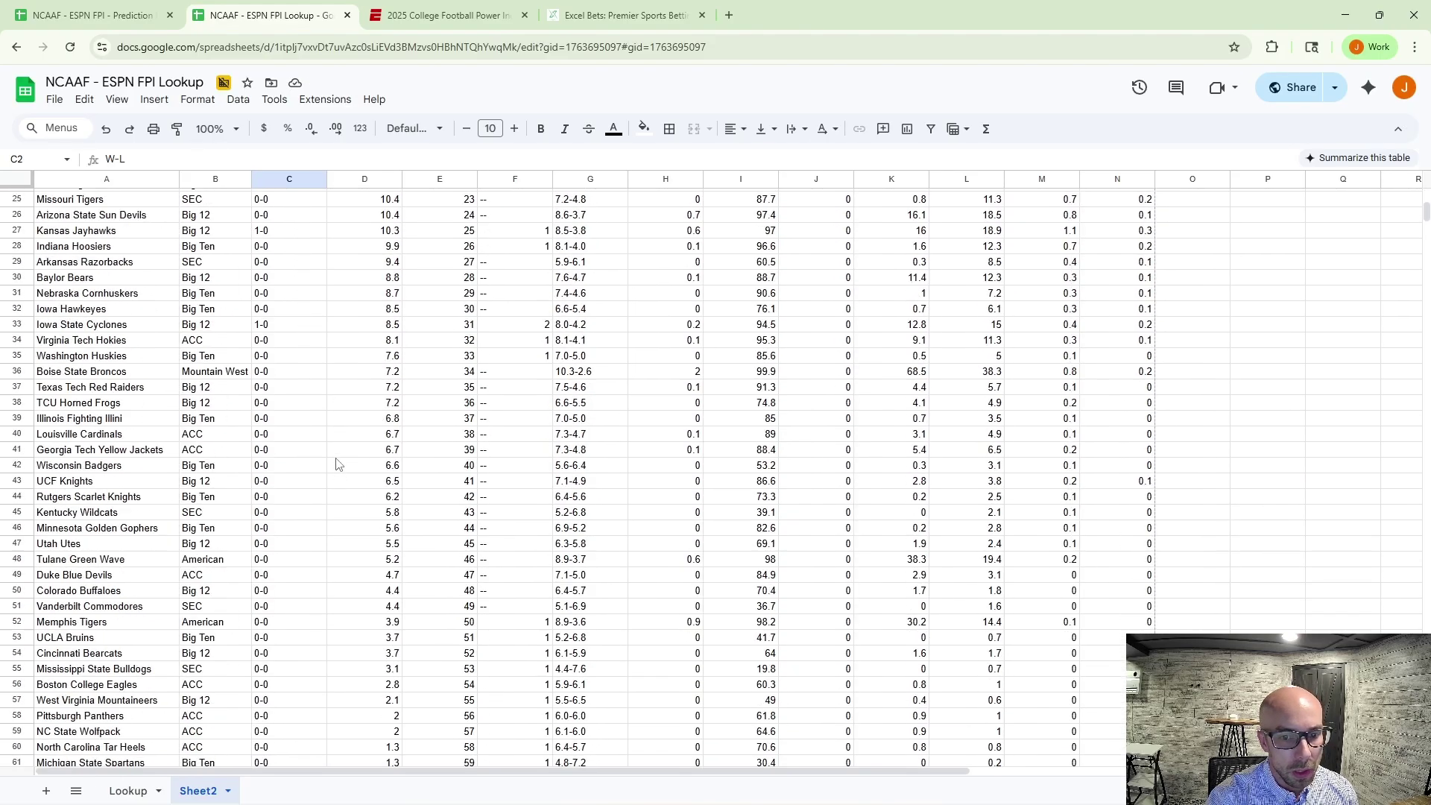
left_click(227, 370)
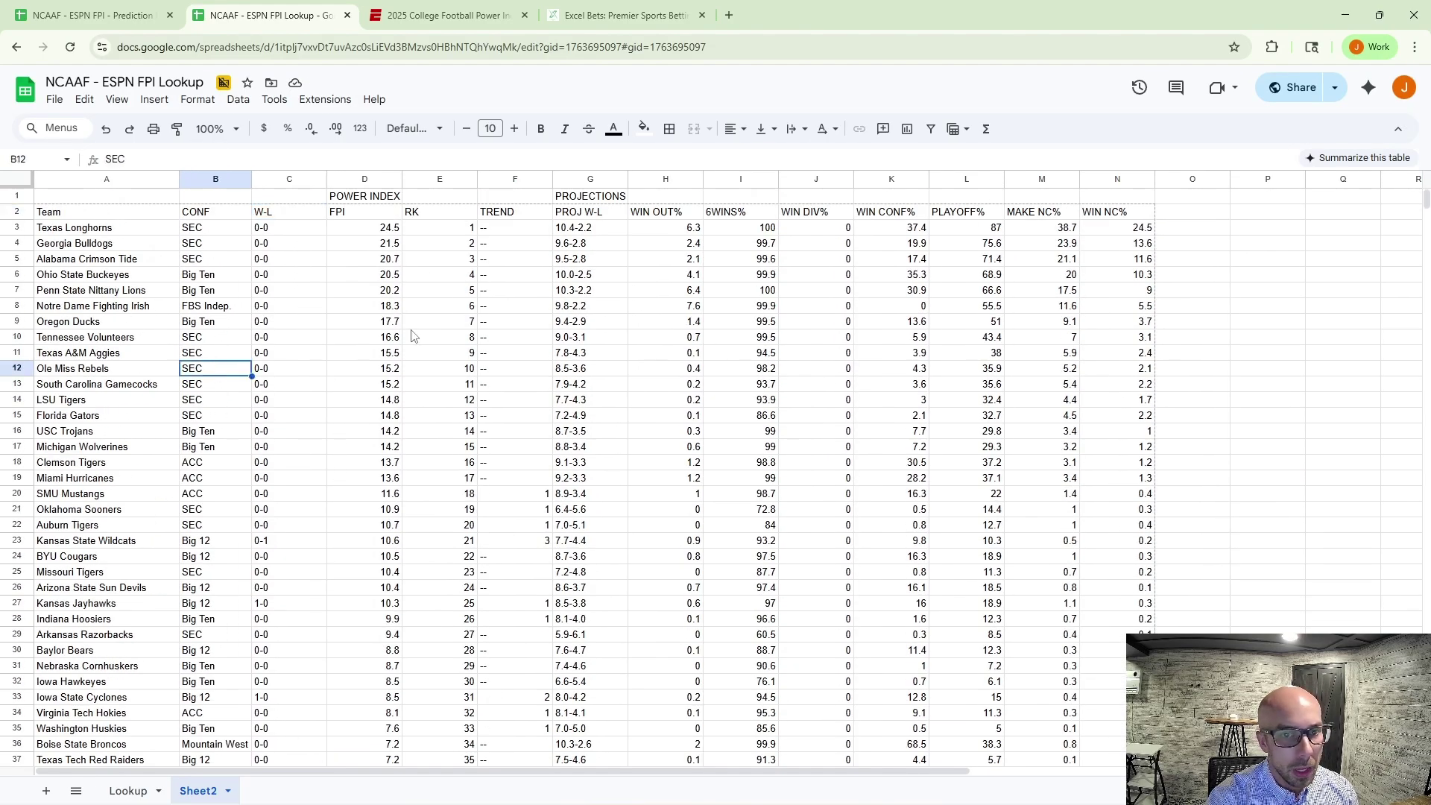
left_click(138, 233)
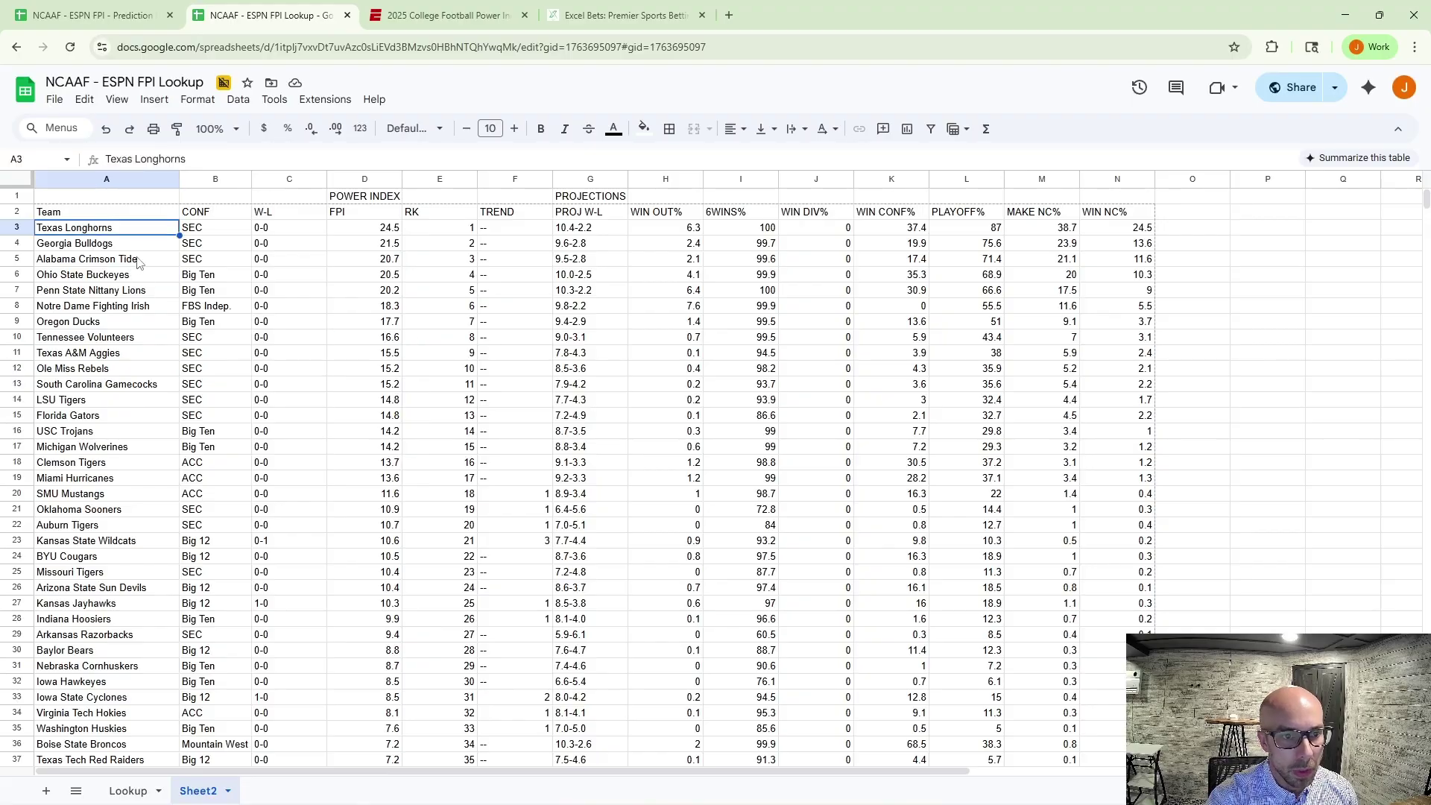
left_click(16, 228)
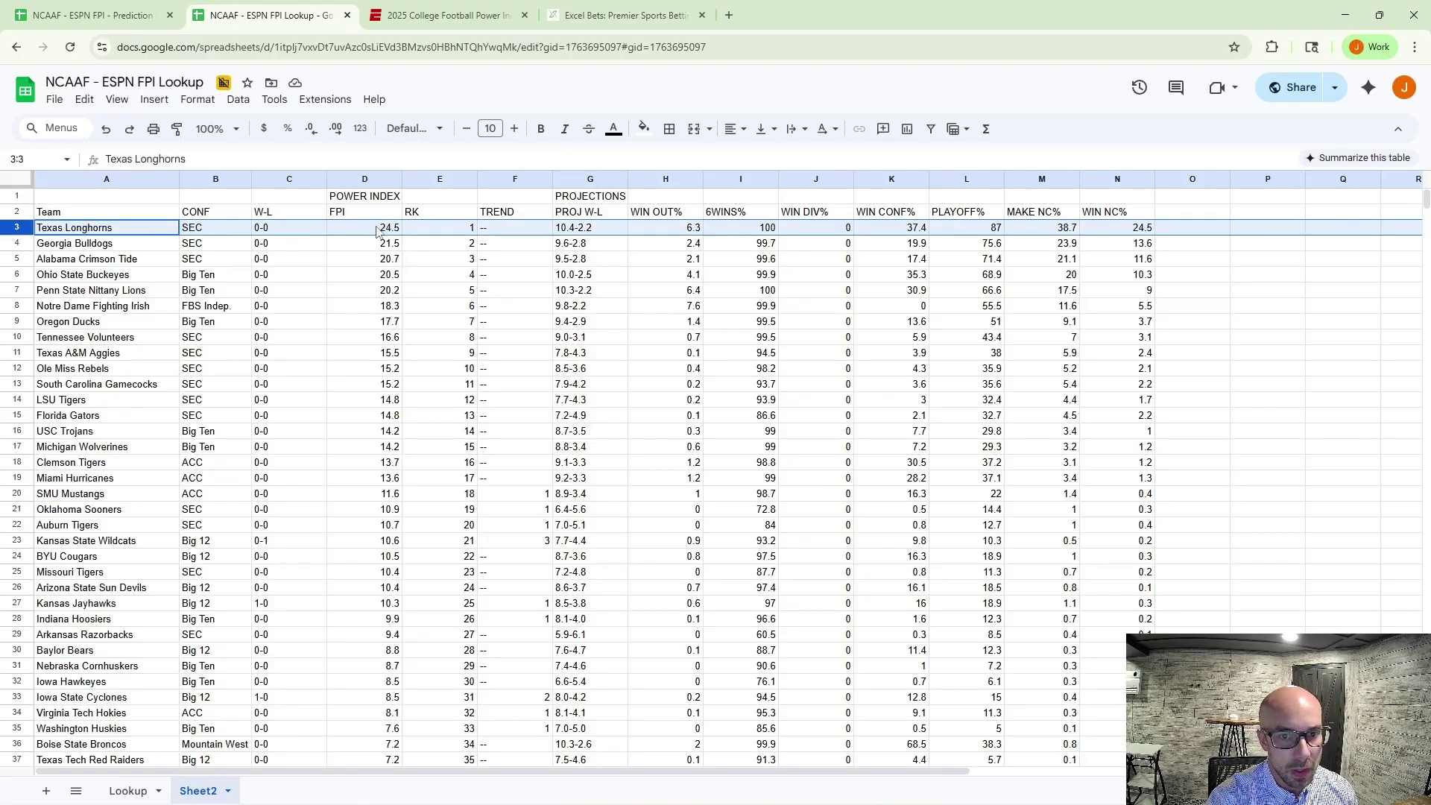
left_click(445, 15)
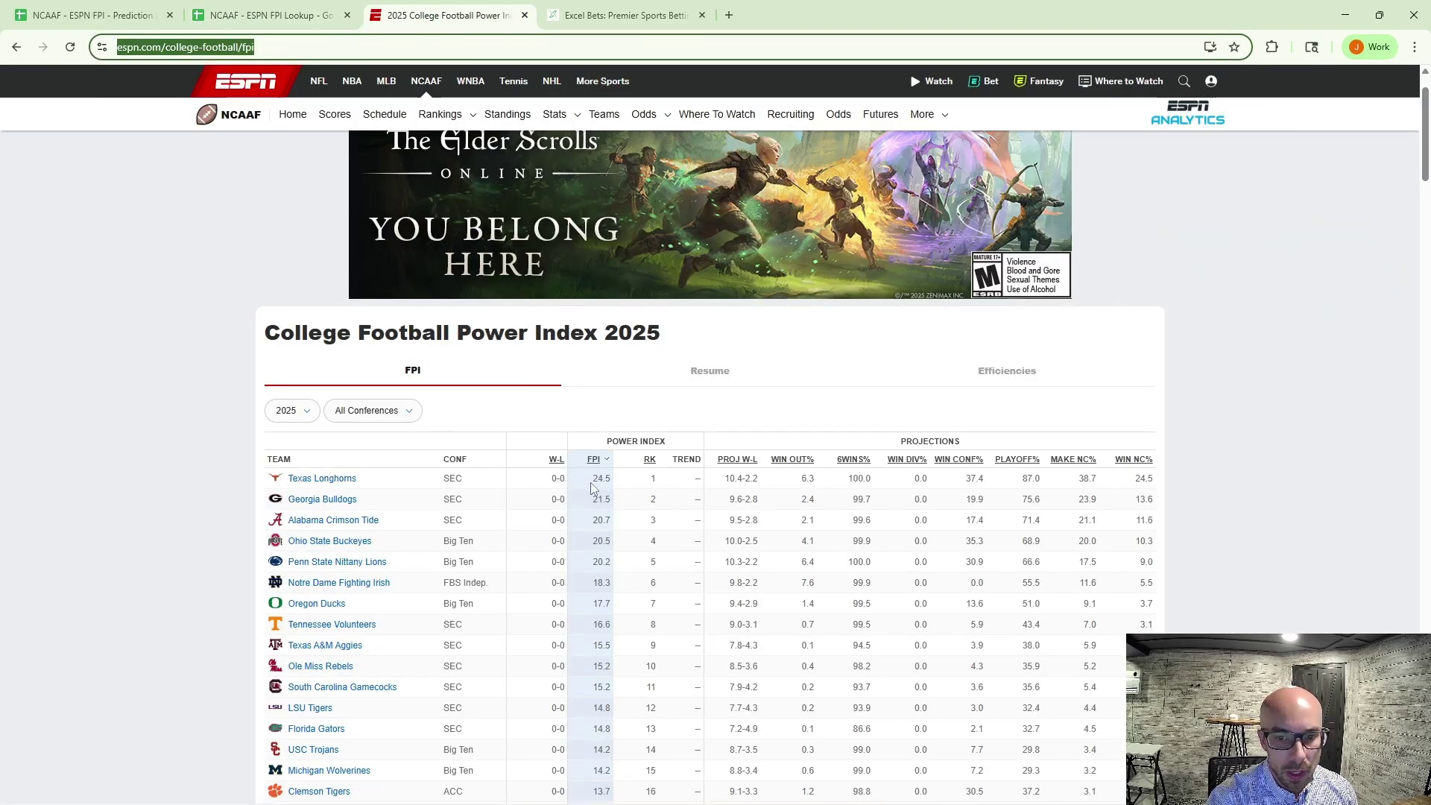
Rename the Sheet2 tab holding the power-index import to 'FPI'.
left_click(303, 18)
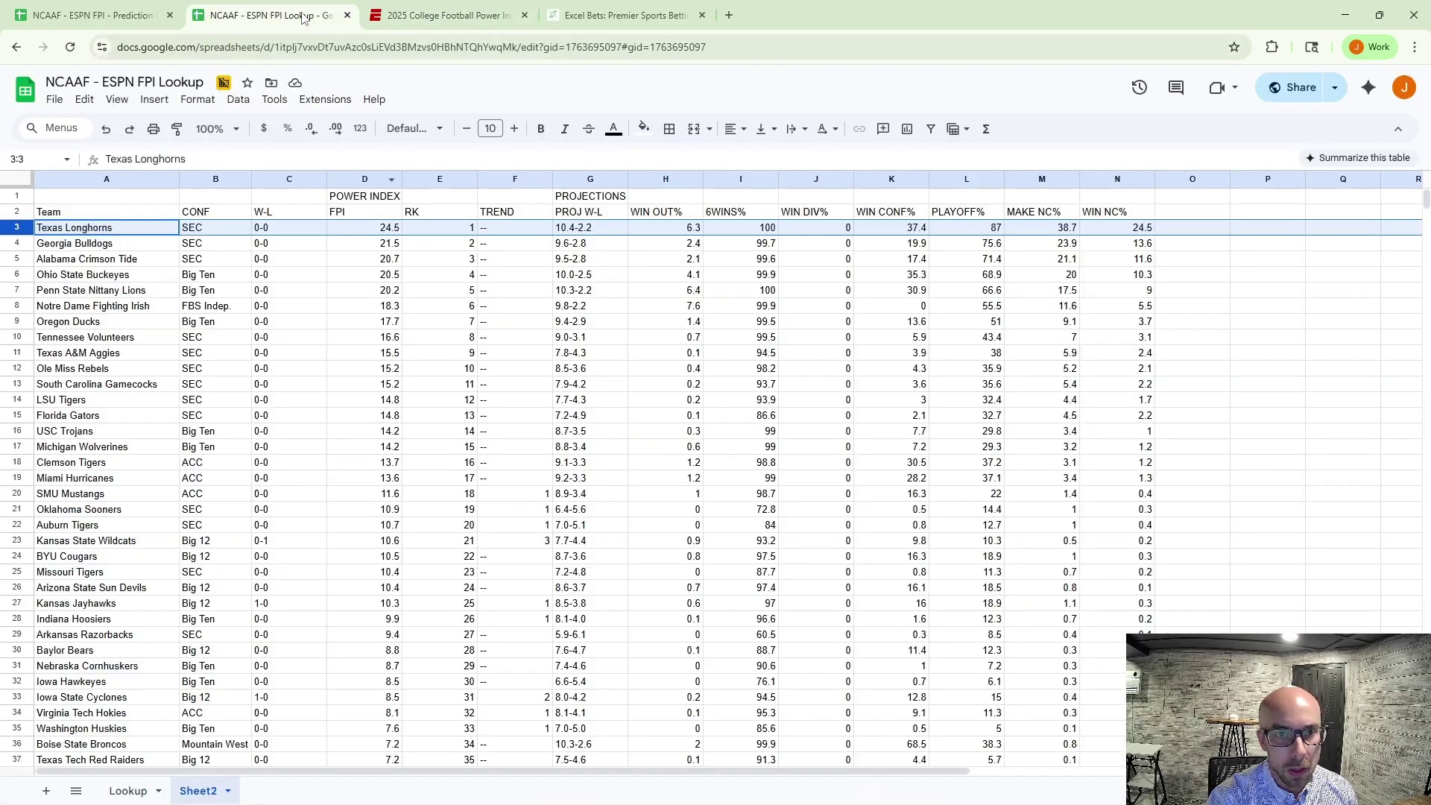
left_click(440, 353)
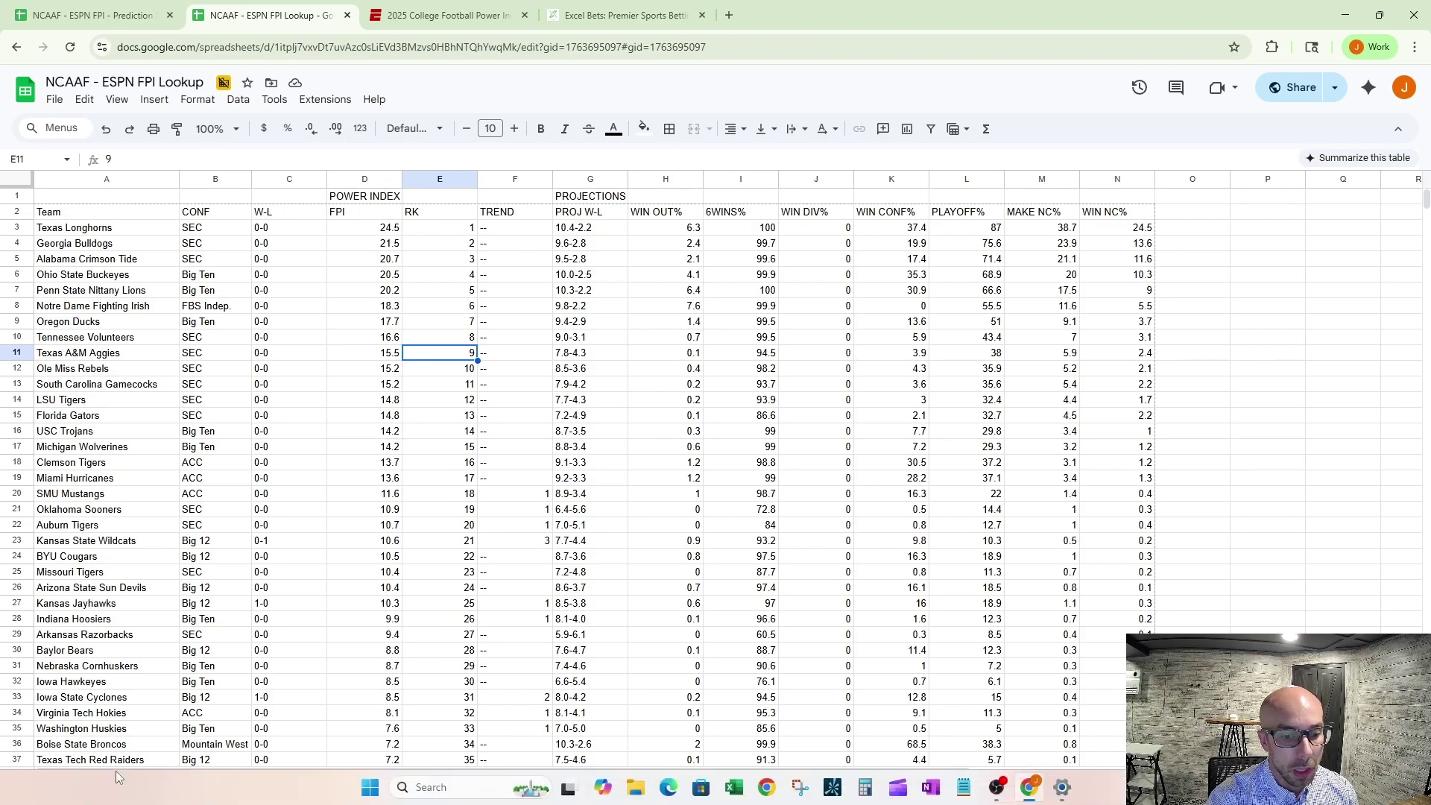
left_click(127, 792)
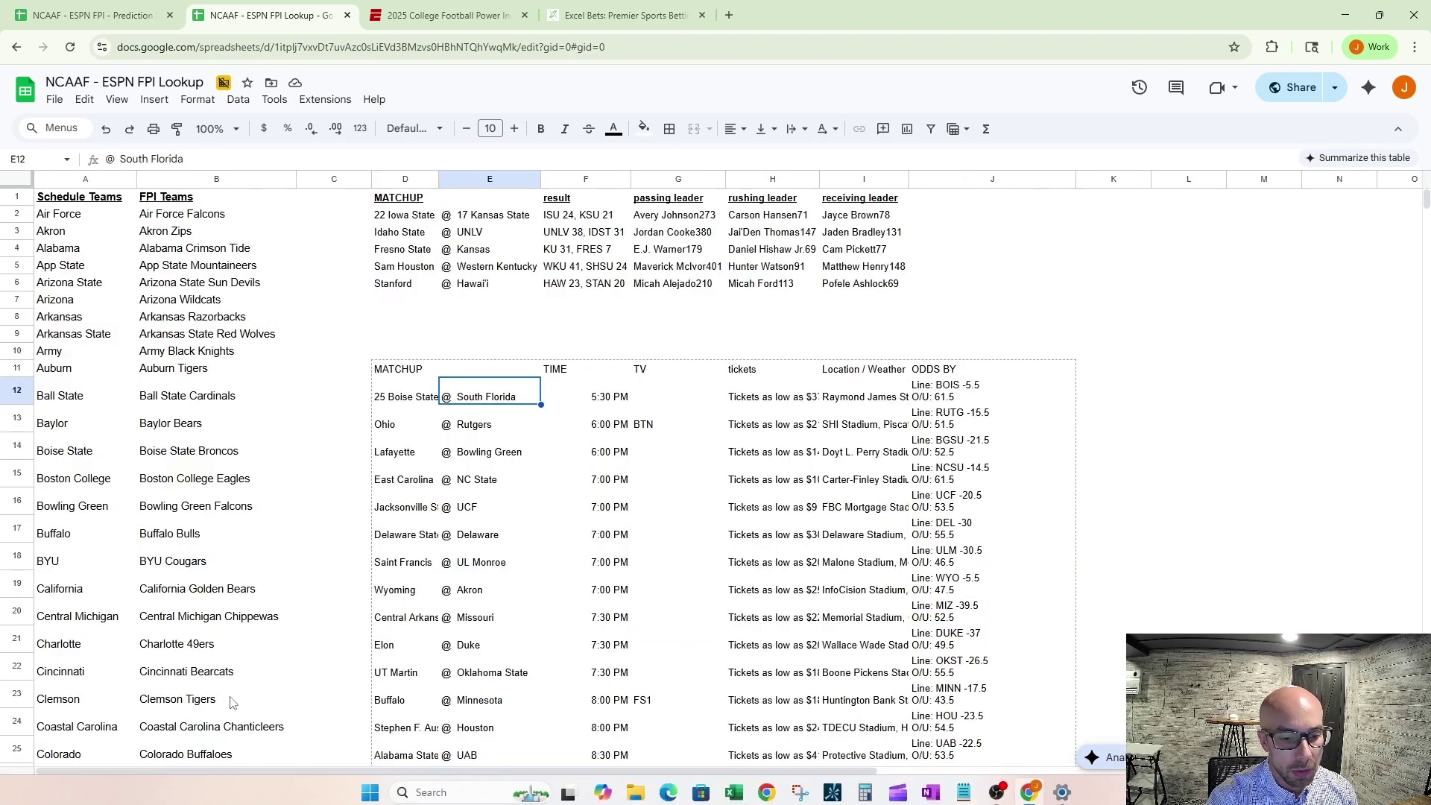
left_click(199, 790)
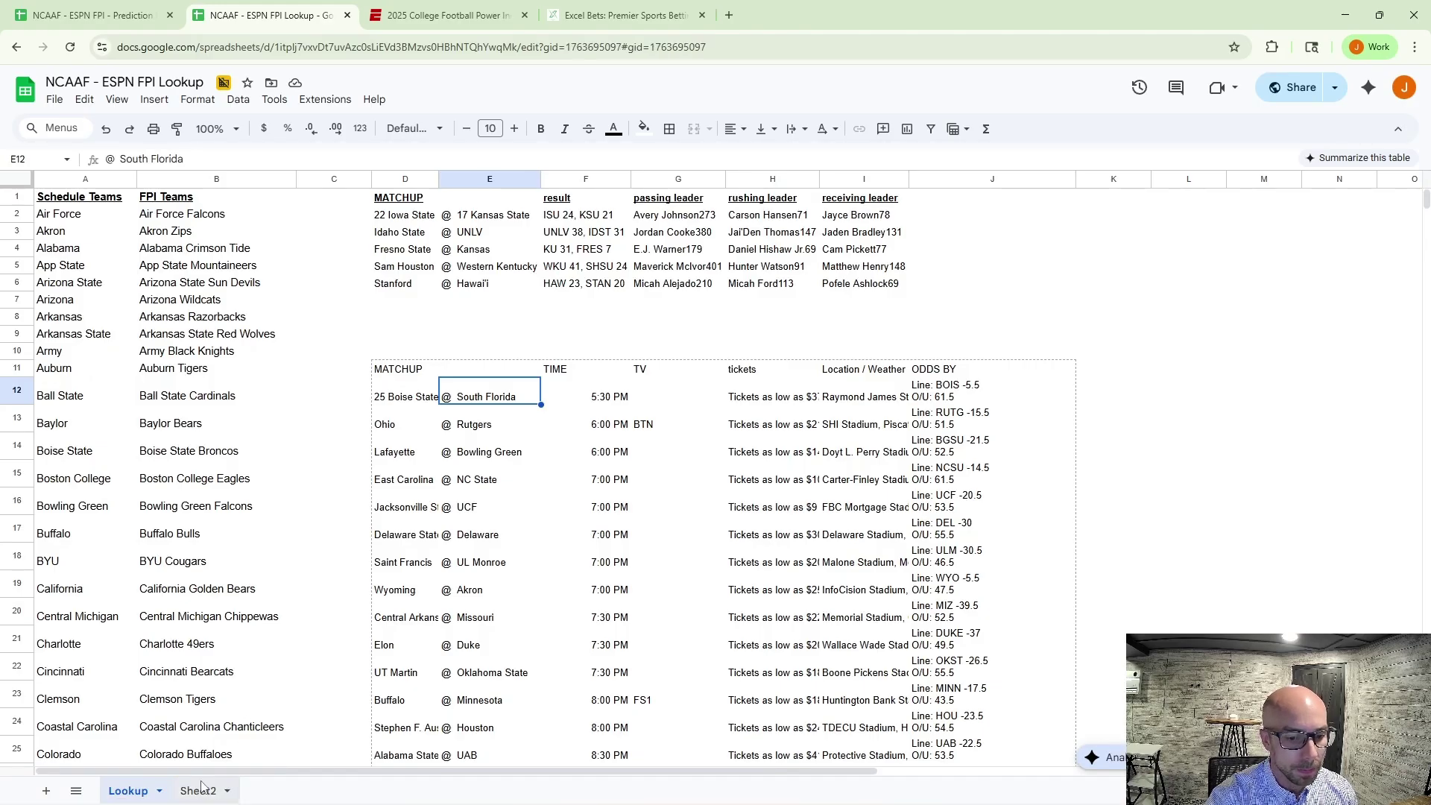
double_click(198, 789)
type("FPI")
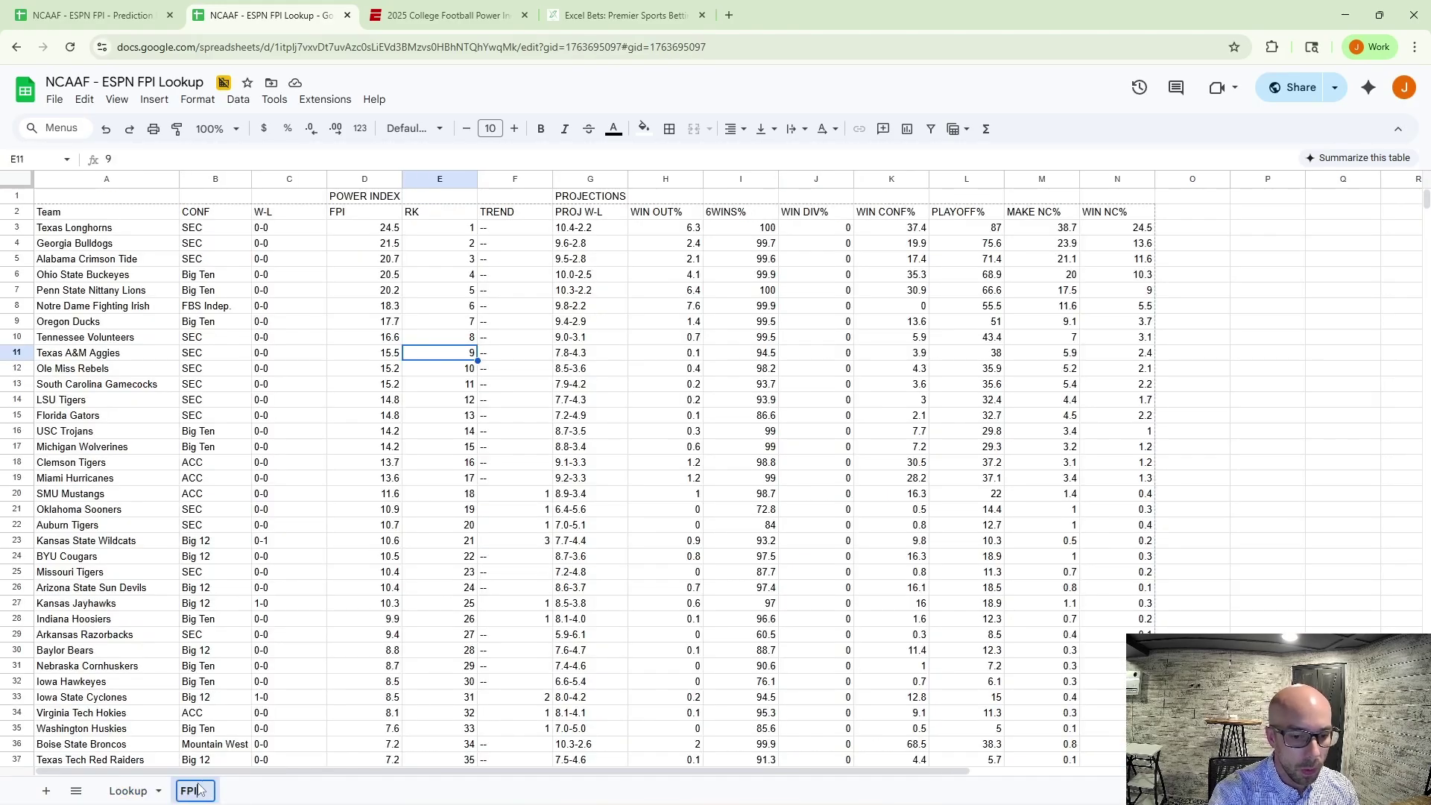
key("Return")
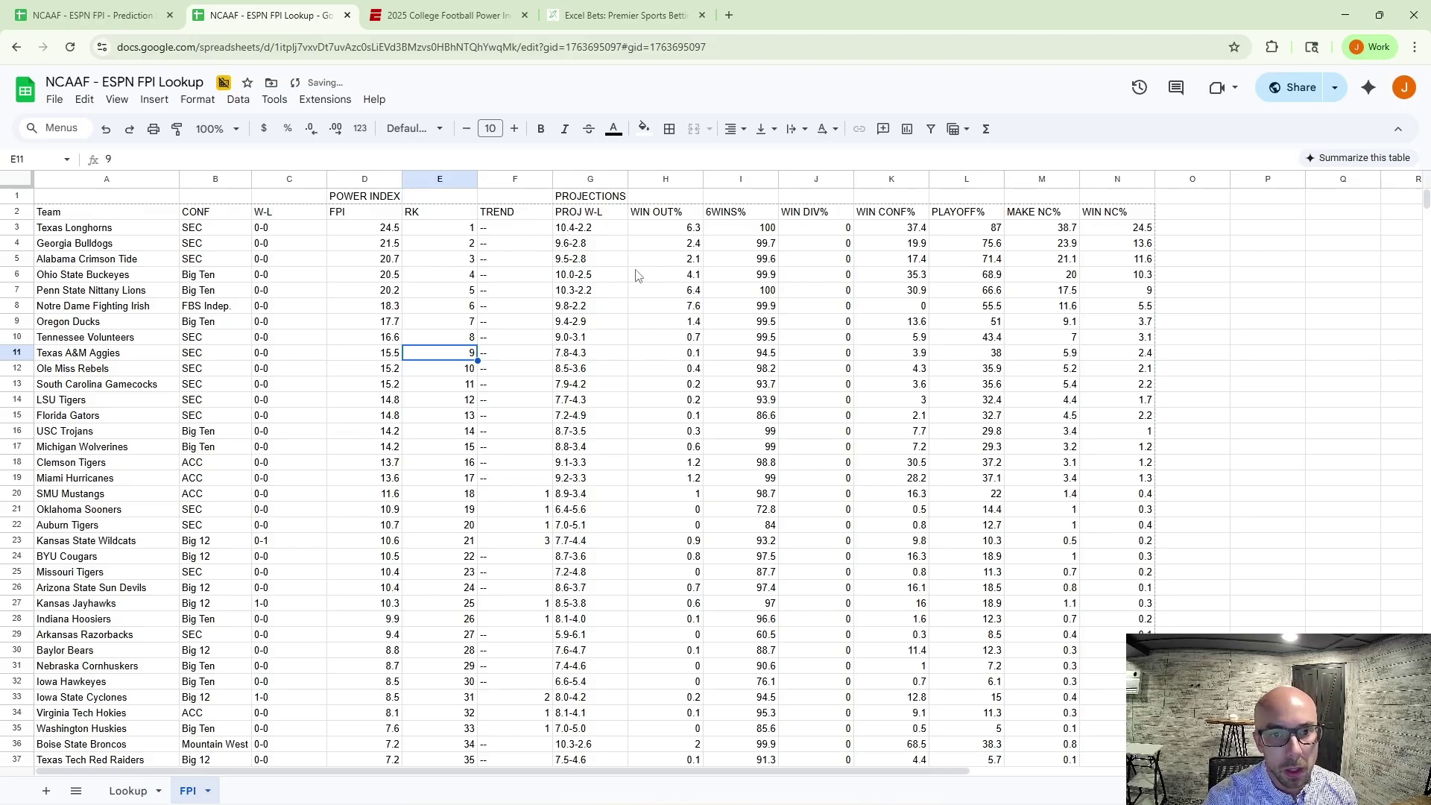
left_click(597, 276)
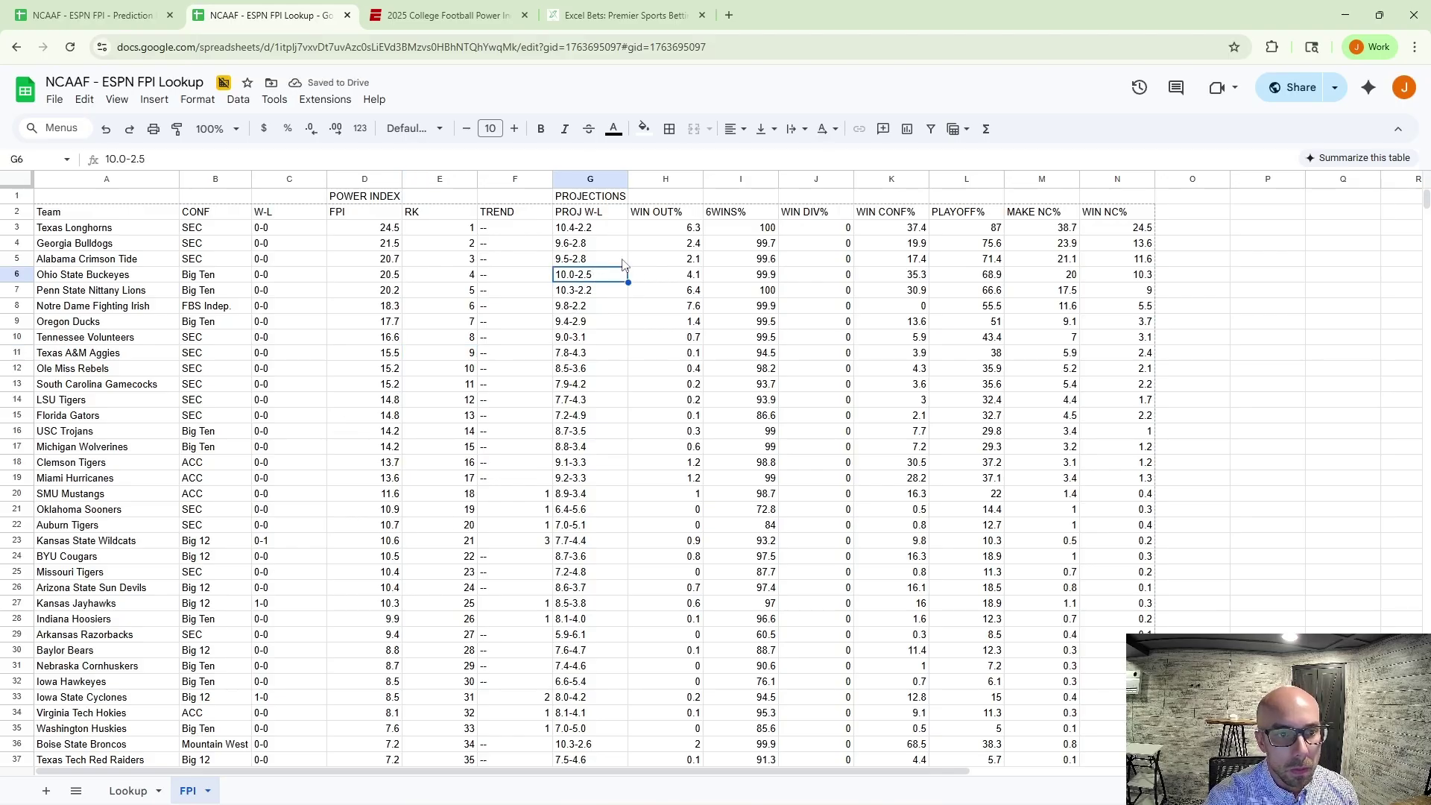
Review the Lookup sheet's Schedule Teams to FPI Teams name map and the matchup cells like Ohio @ Rutgers.
left_click(128, 791)
left_click(1125, 399)
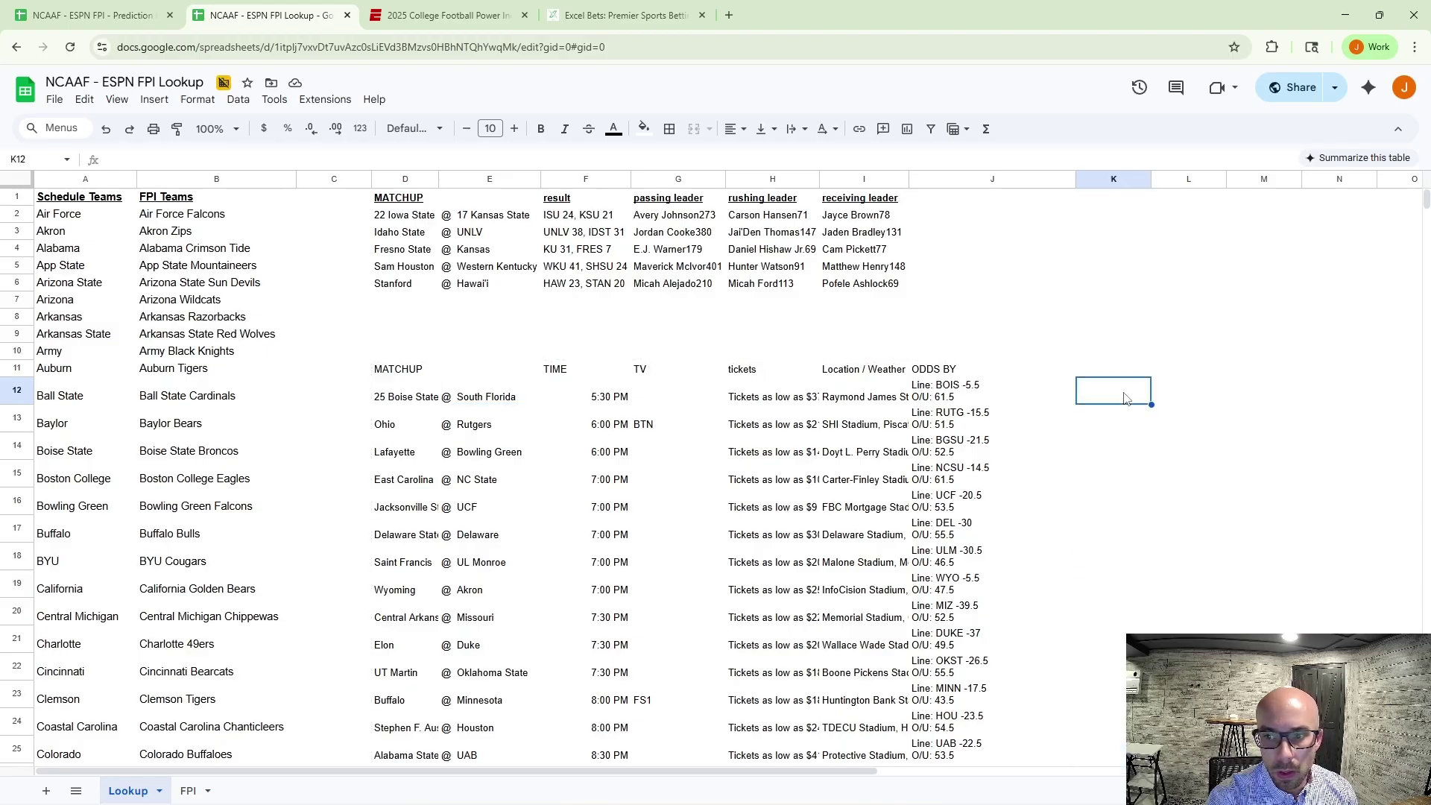
left_click(1189, 392)
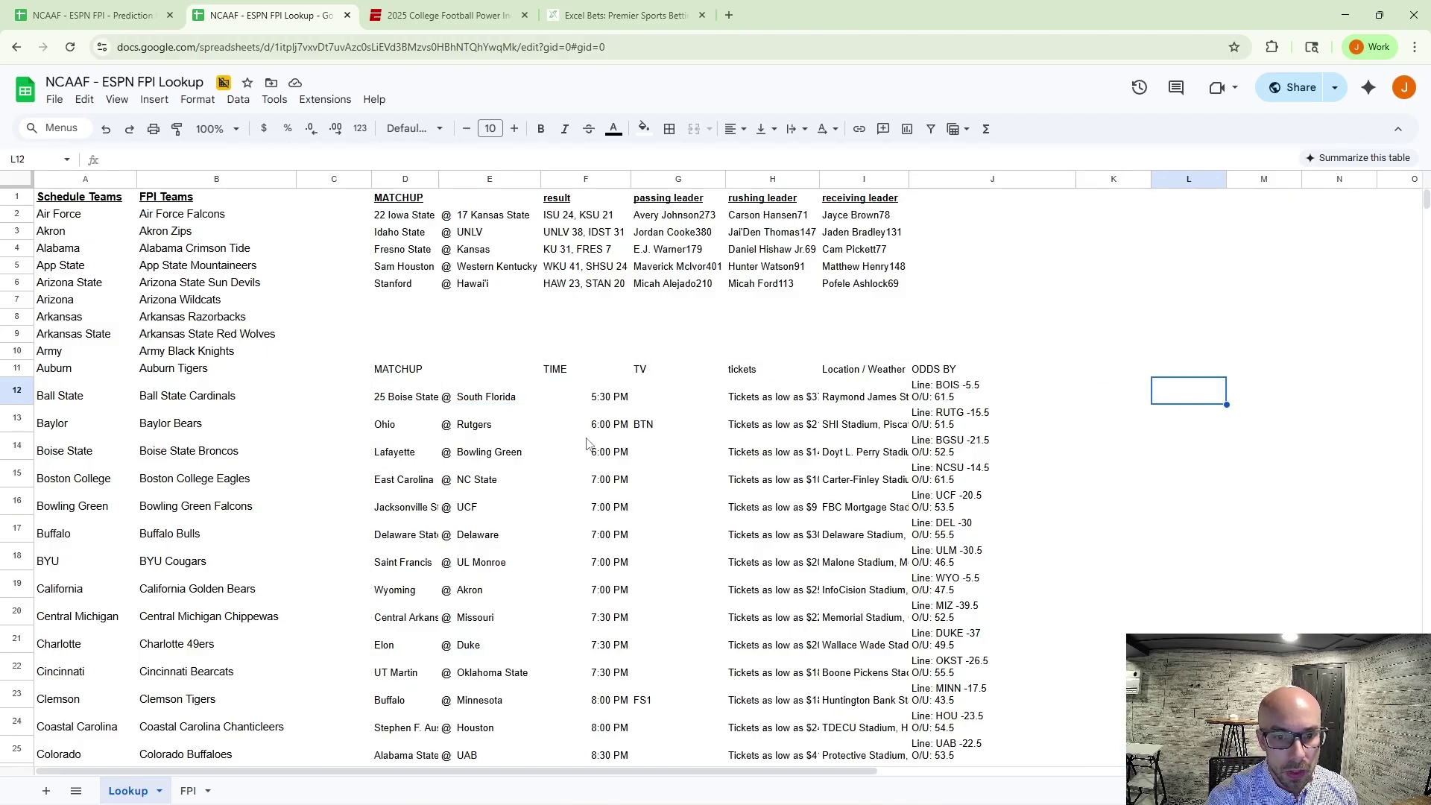
left_click_drag(80, 180, 160, 179)
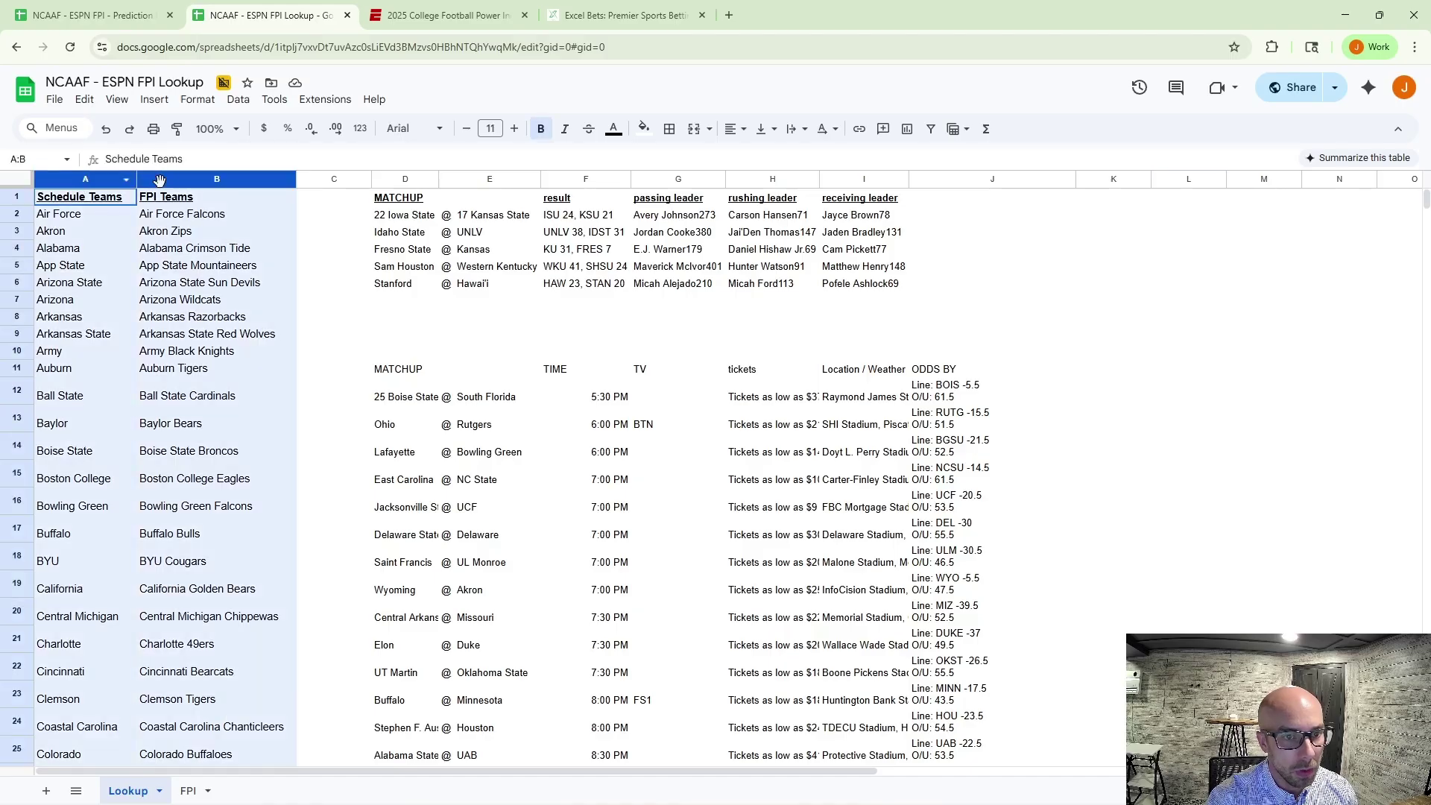
left_click(195, 218)
left_click(99, 251)
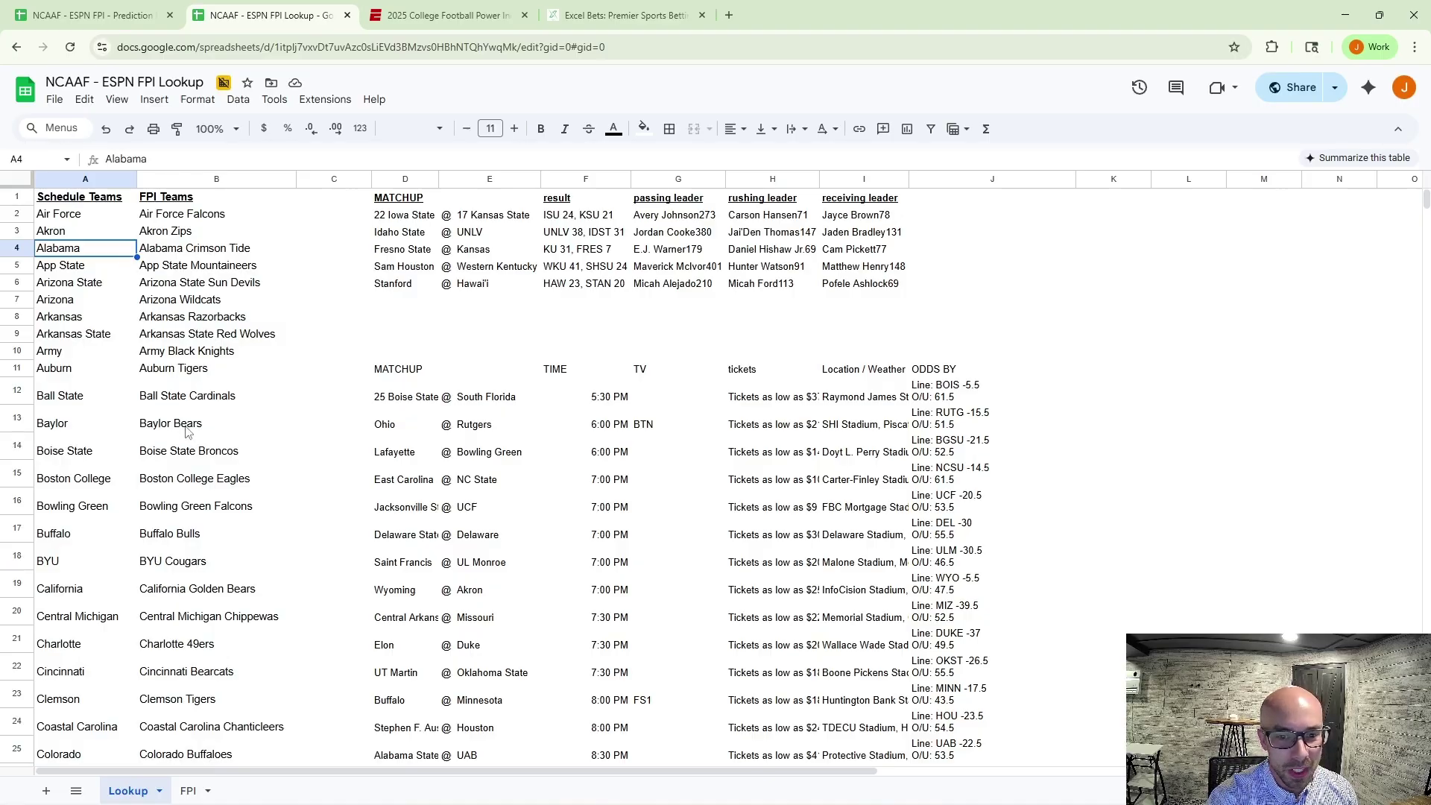
left_click(381, 427)
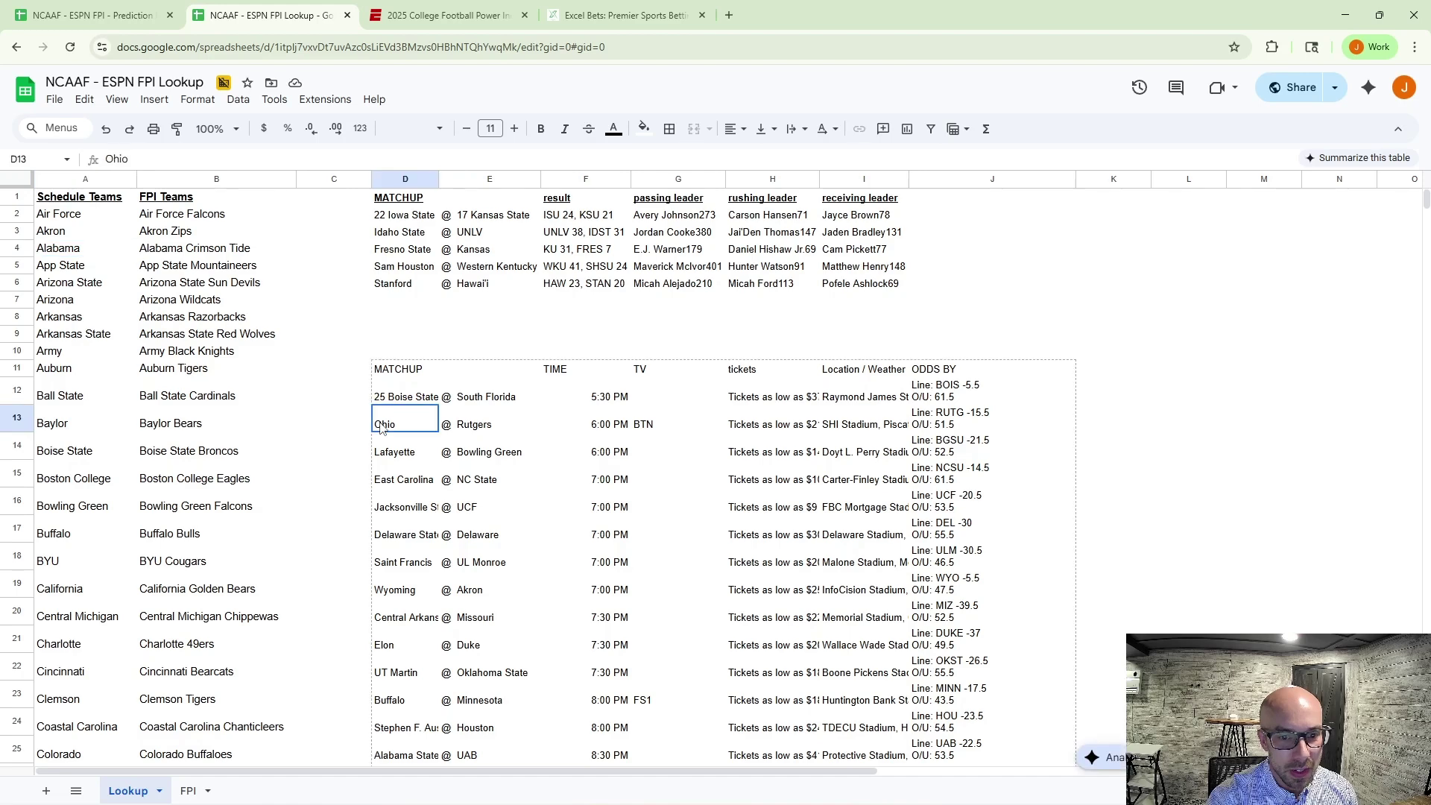
left_click(512, 431)
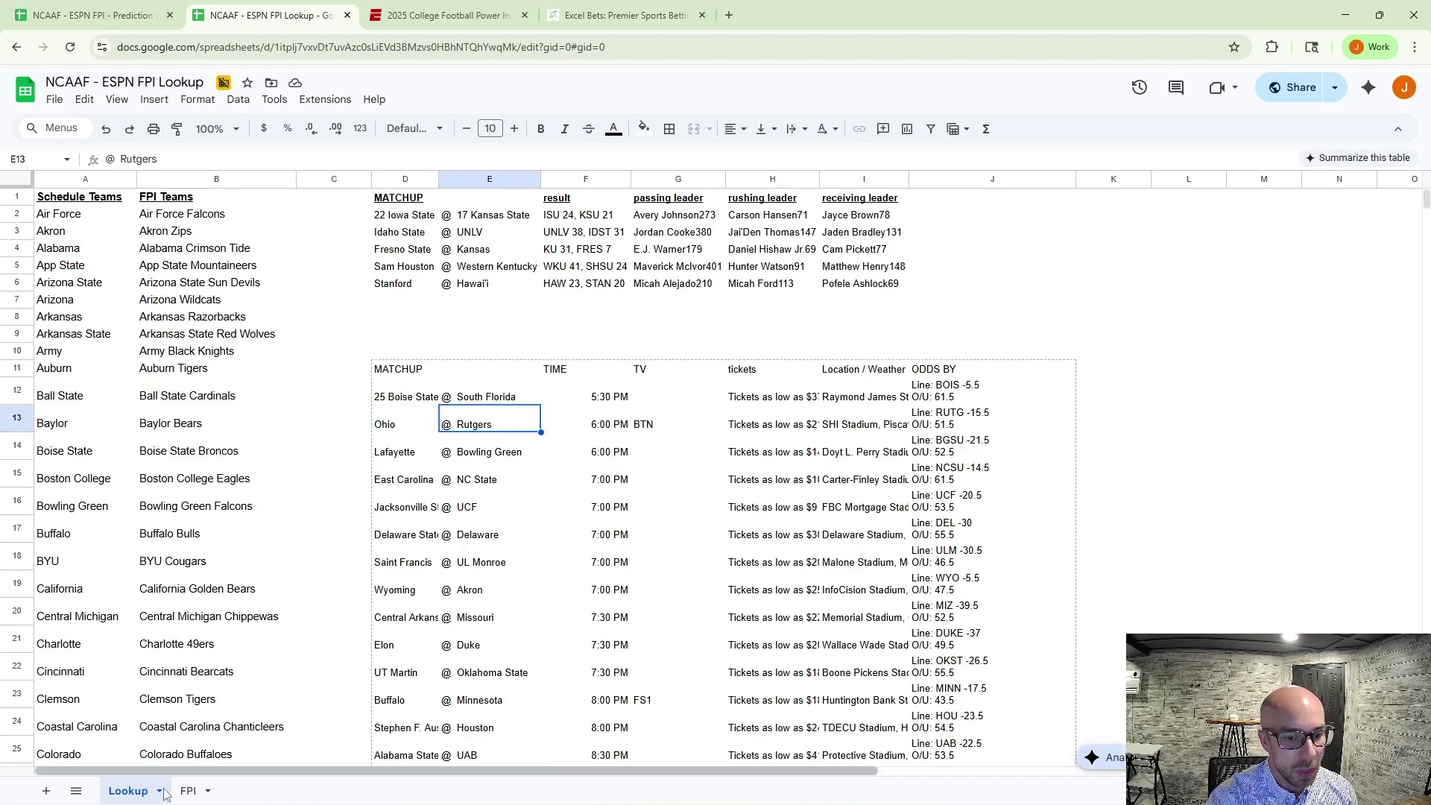
Compare FPI sheet names such as Kansas State Wildcats and BYU Cougars, then come back to Lookup.
left_click(188, 790)
left_click(153, 542)
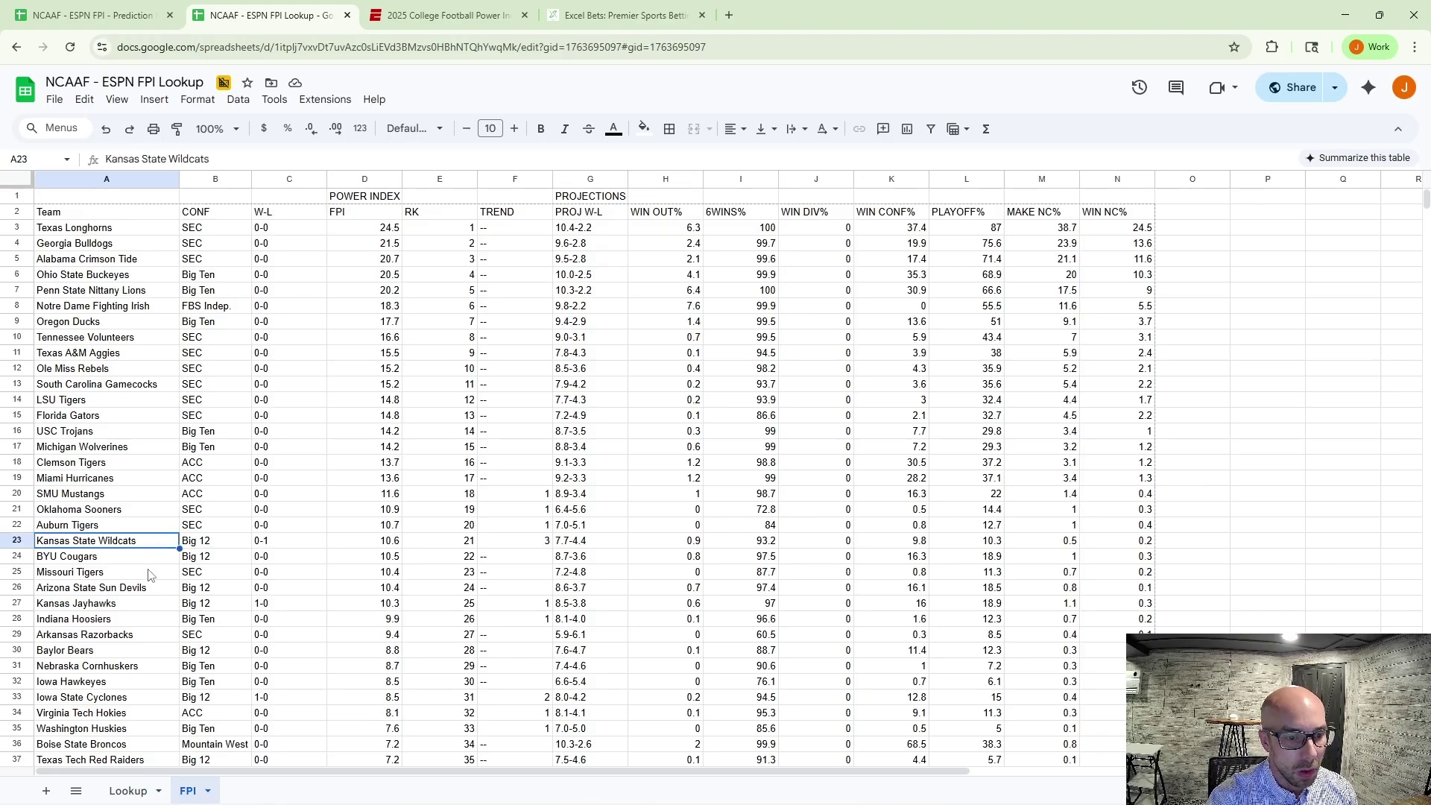
scroll(149, 575, "down", 3)
scroll(84, 483, "up", 2)
left_click(84, 483)
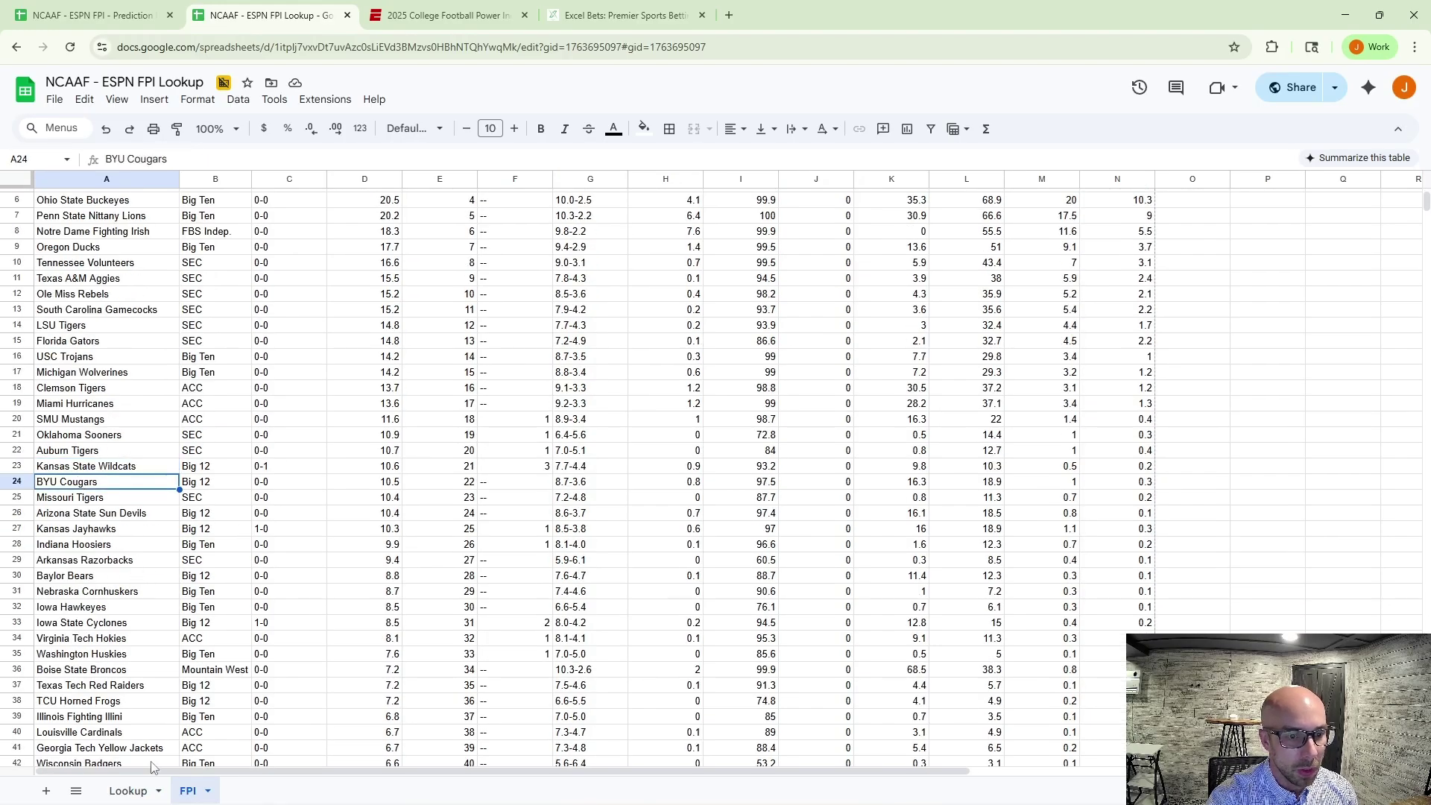
left_click(123, 791)
scroll(467, 465, "down", 4)
scroll(488, 495, "up", 4)
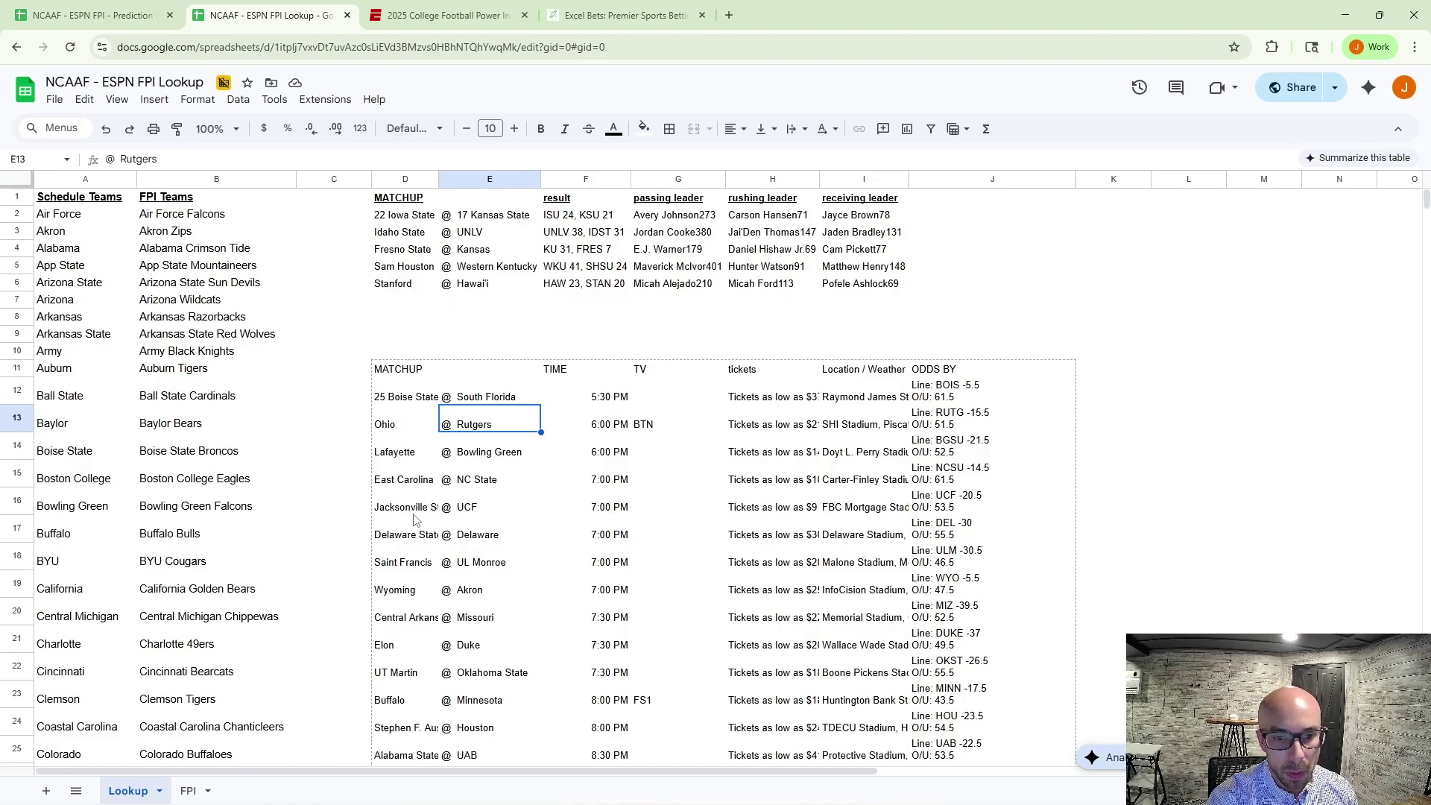
Recheck the name map (Akron to Akron Zips) and pick cell K12 for the away-team formula.
left_click_drag(97, 186, 183, 179)
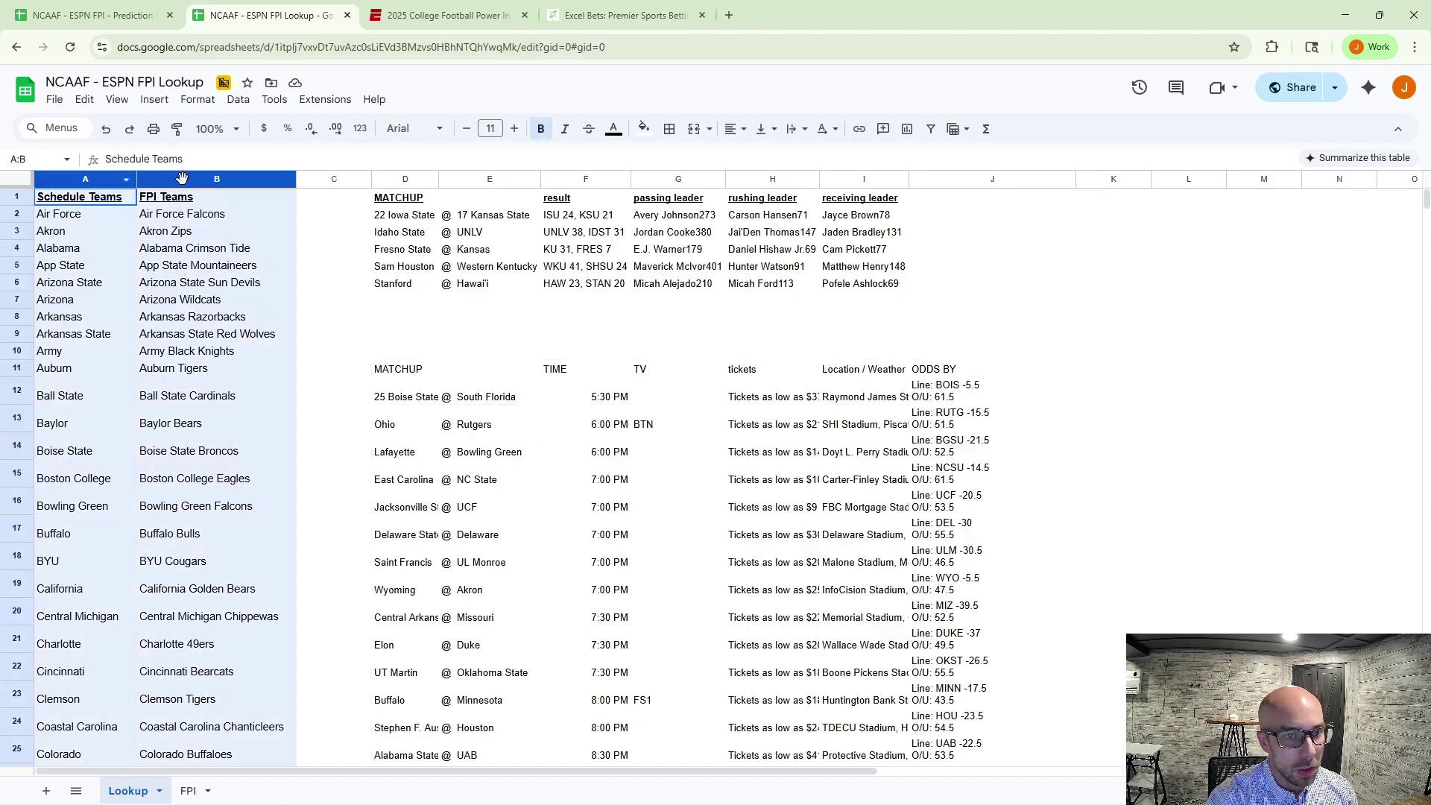
left_click(158, 225)
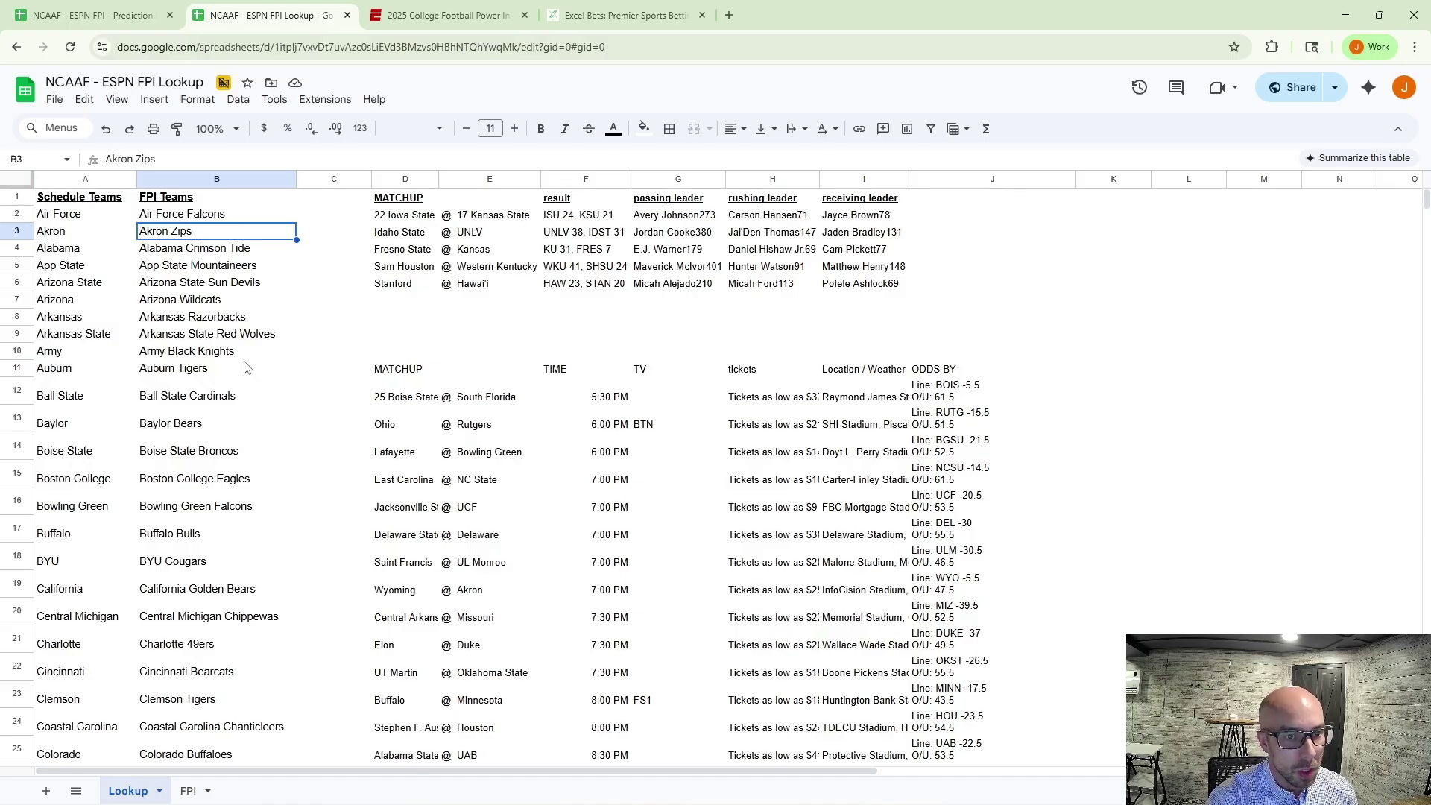
scroll(256, 465, "down", 2)
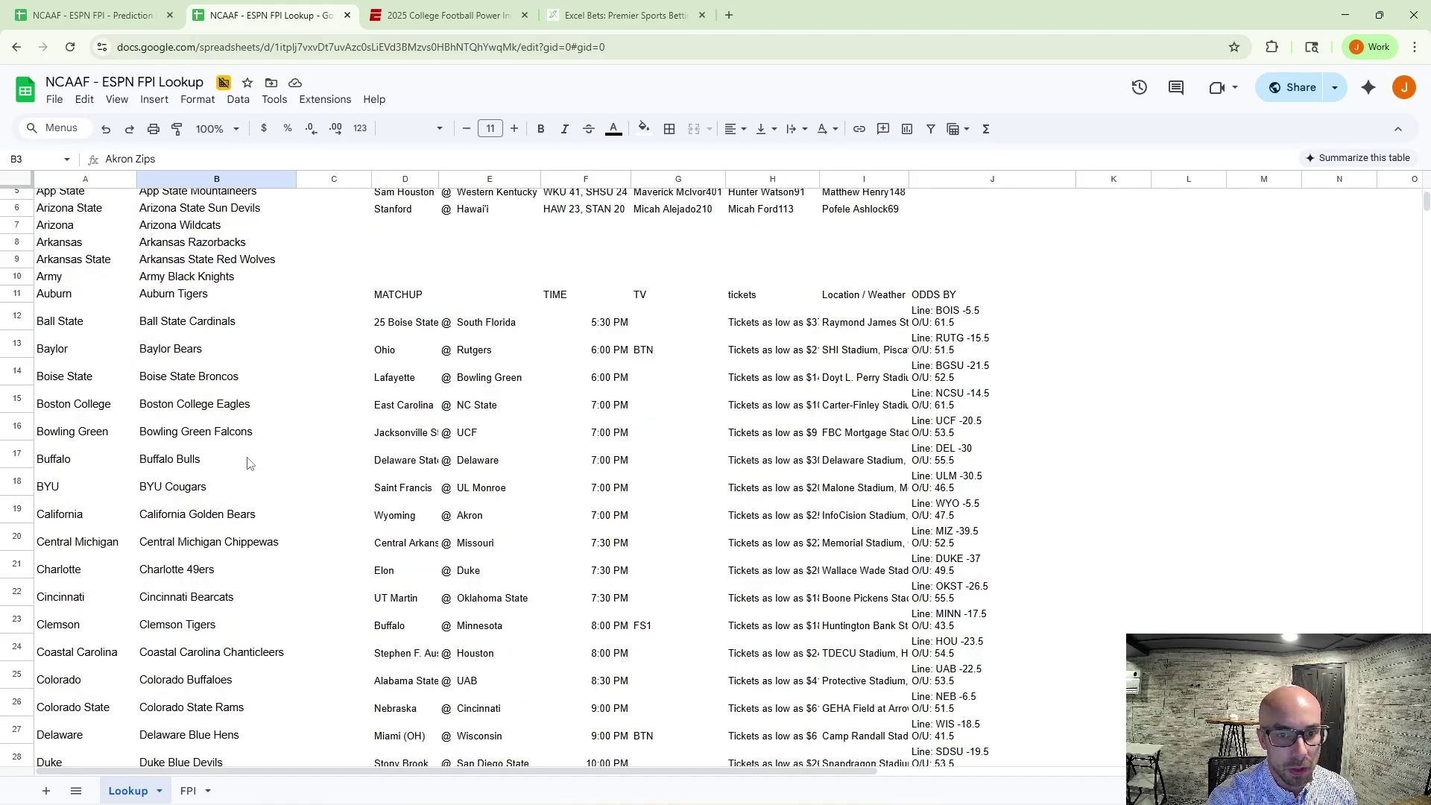
scroll(253, 464, "up", 2)
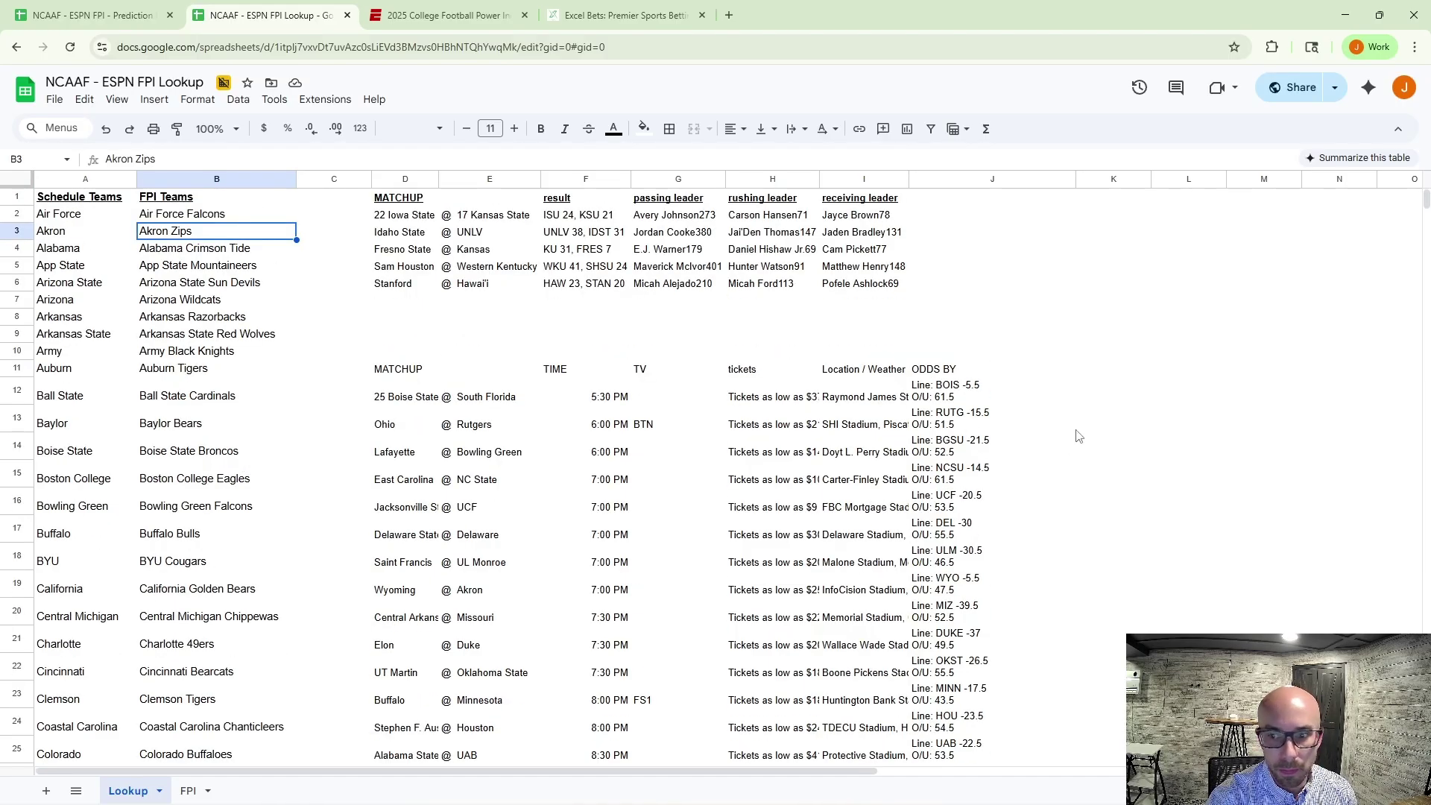
left_click(1087, 395)
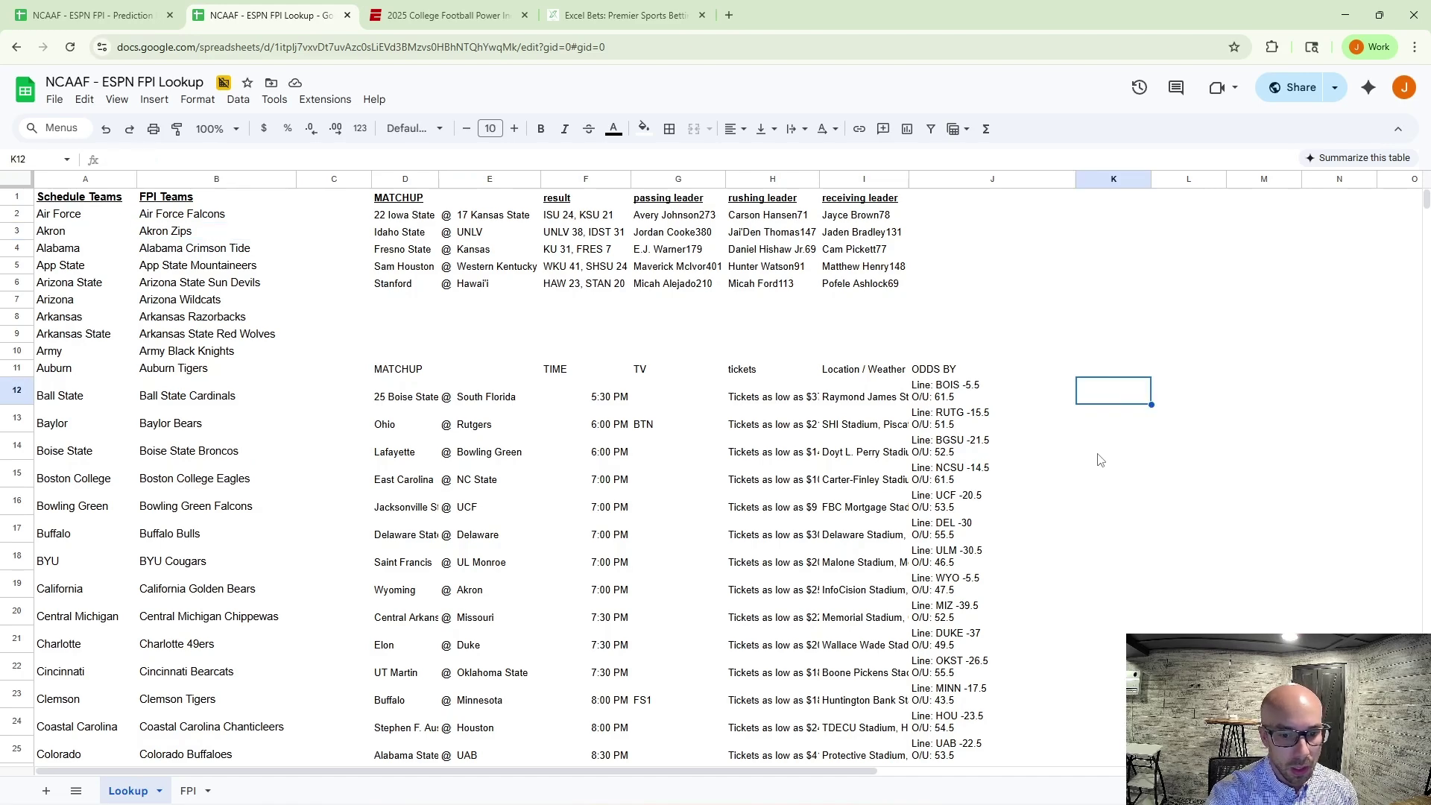
scroll(1073, 477, "down", 6)
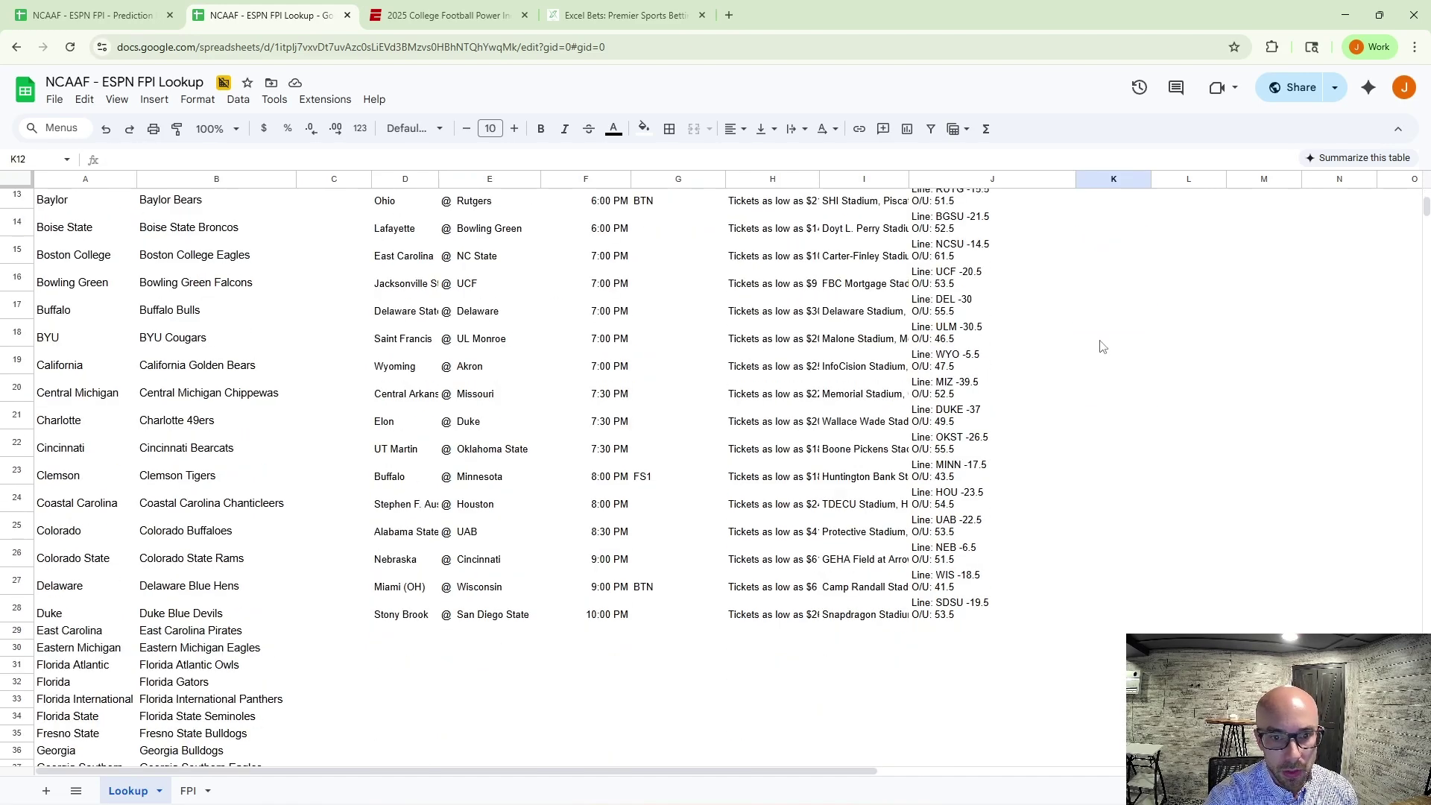
left_click(1098, 359)
scroll(1091, 408, "up", 4)
left_click(1088, 324)
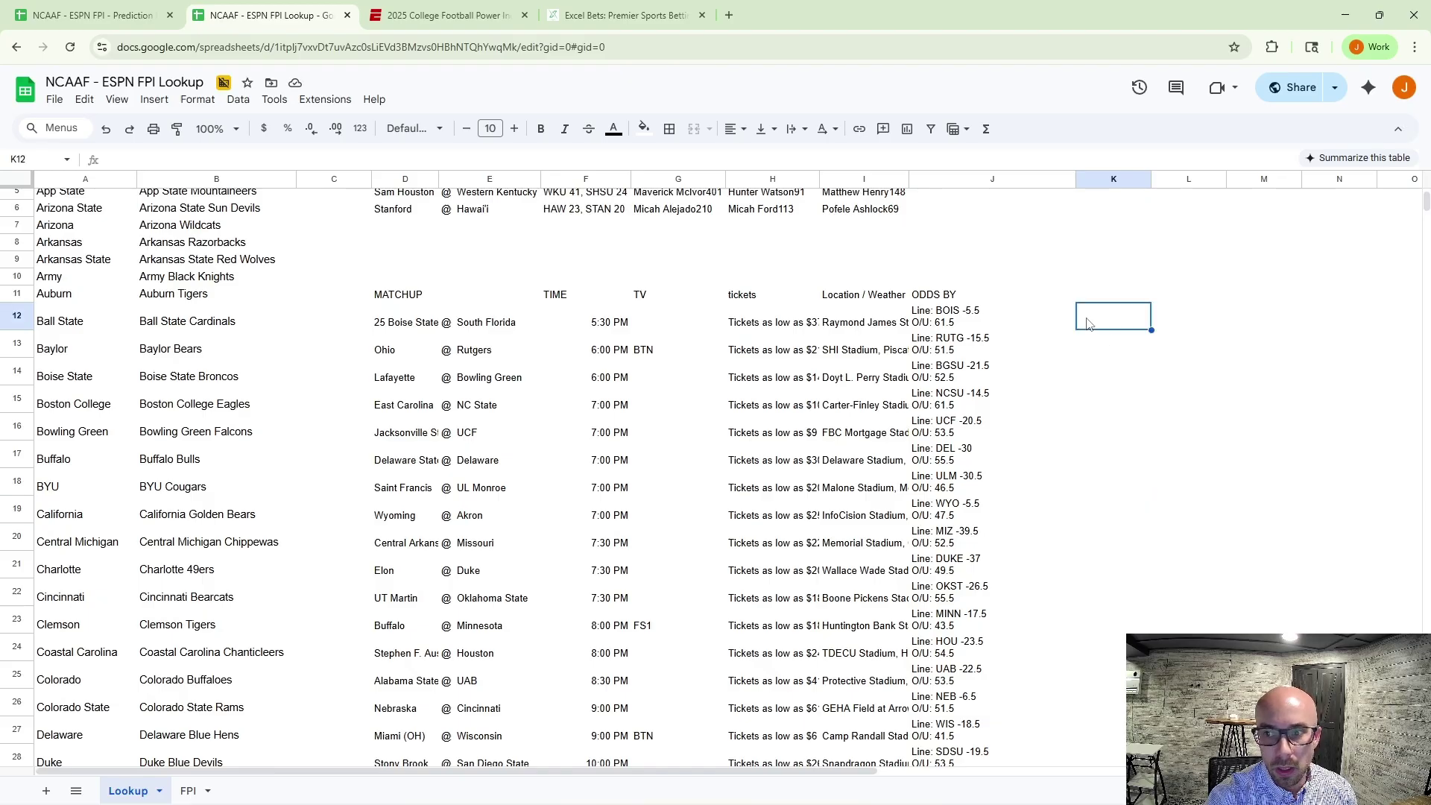
Enter =D12 in K12 and autofill it down to list each away team, starting with 25 Boise State.
left_click(1111, 358)
key("Up")
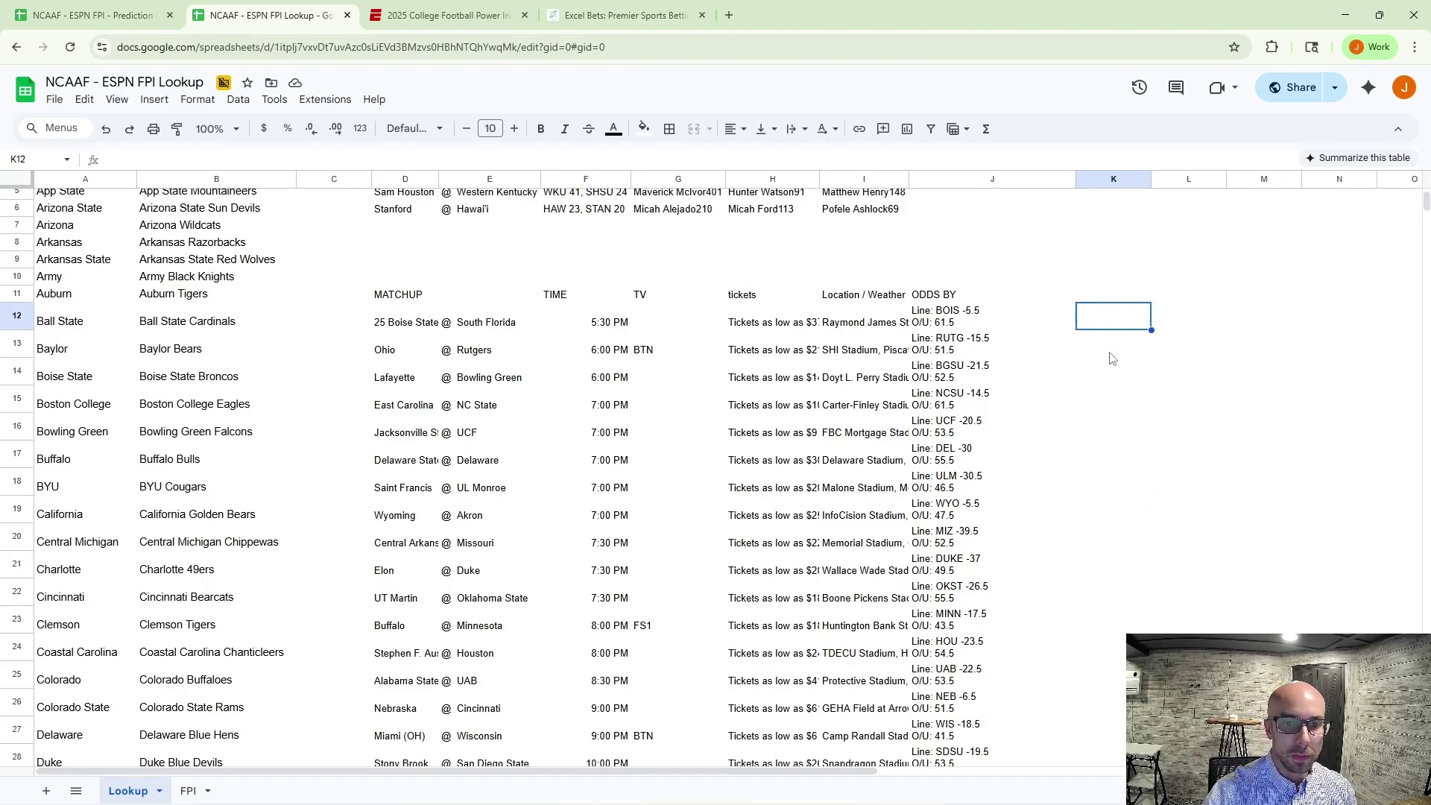
type("=")
key("Left")
key("Left")
key("Left")
key("Left")
key("Left")
key("Left")
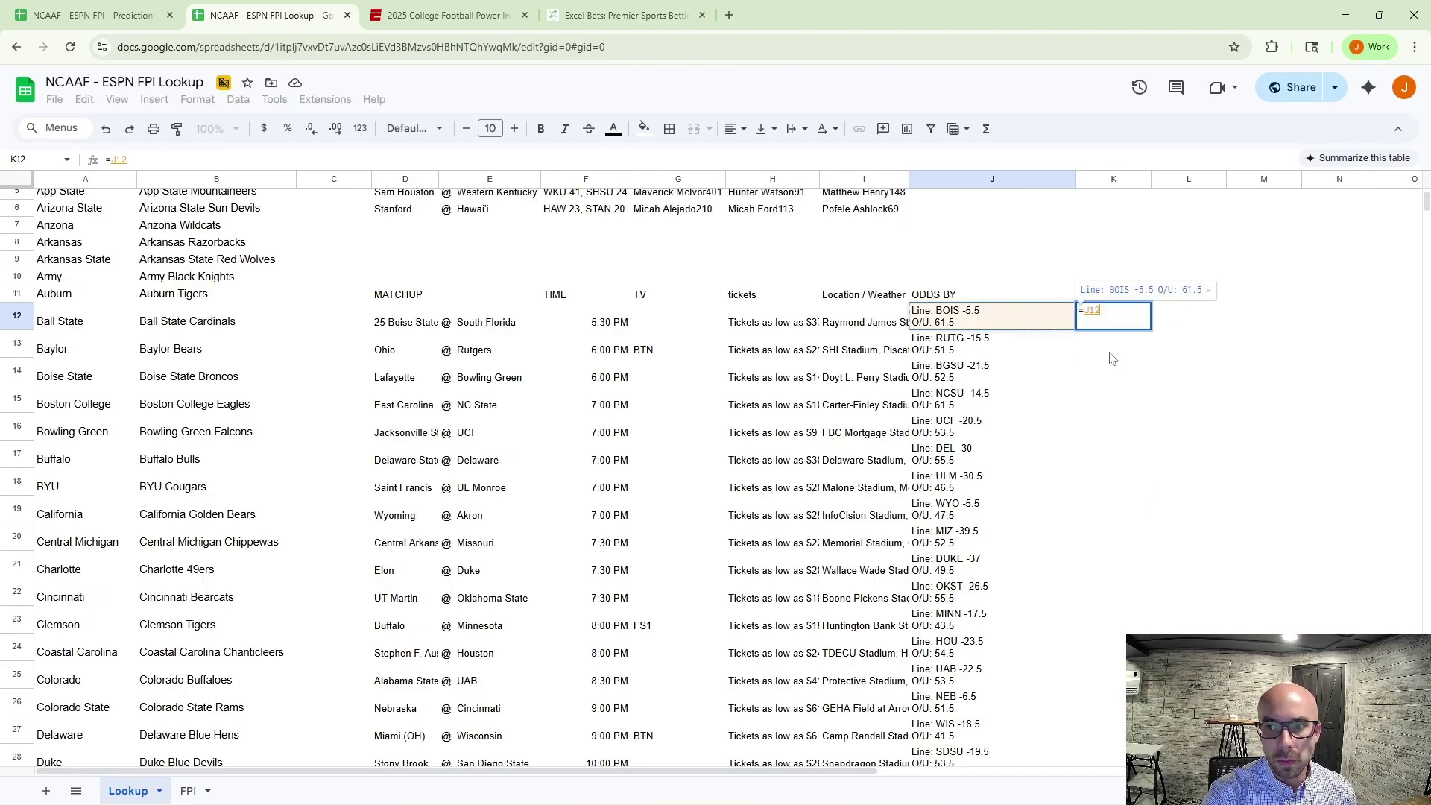
key("Left")
key("Return")
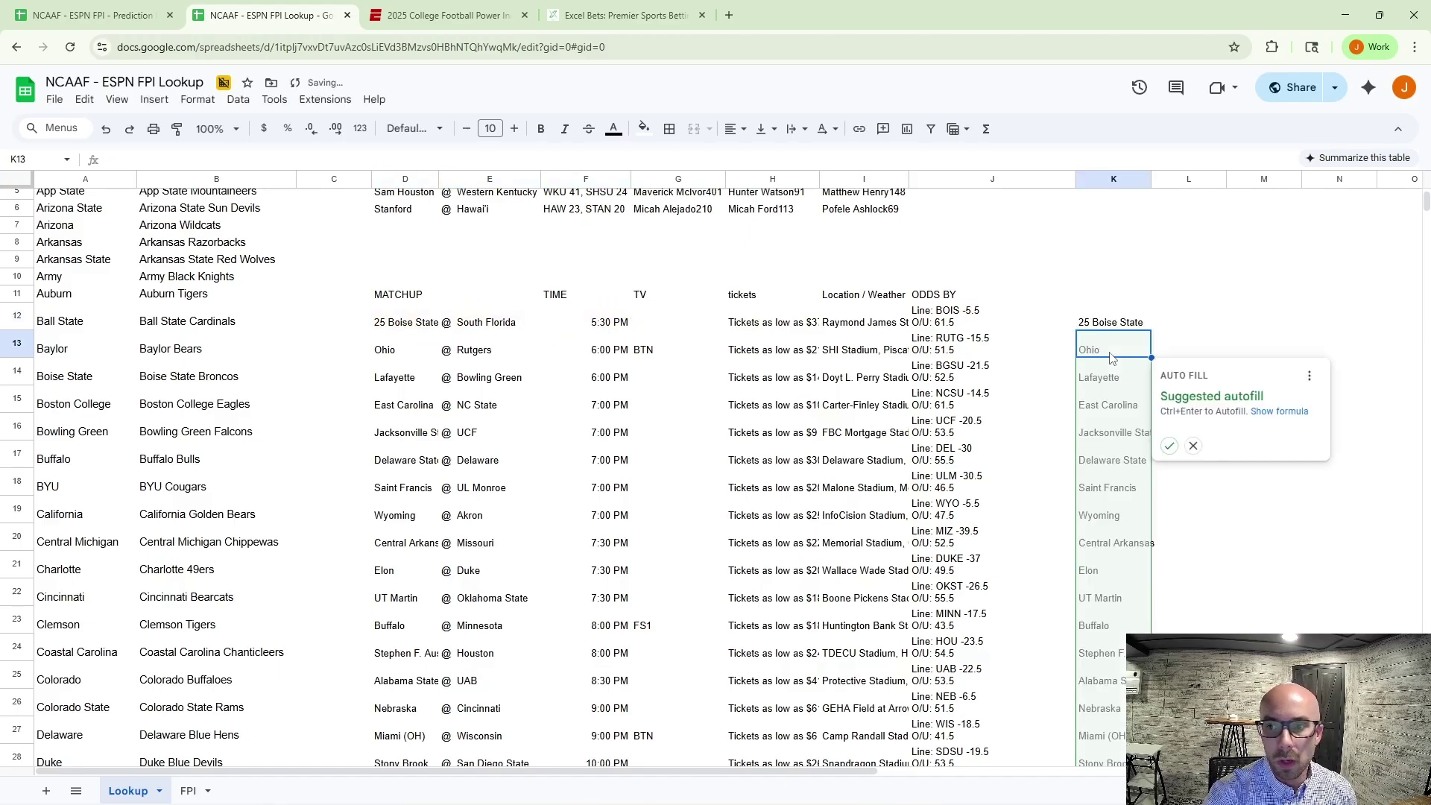
left_click(1168, 445)
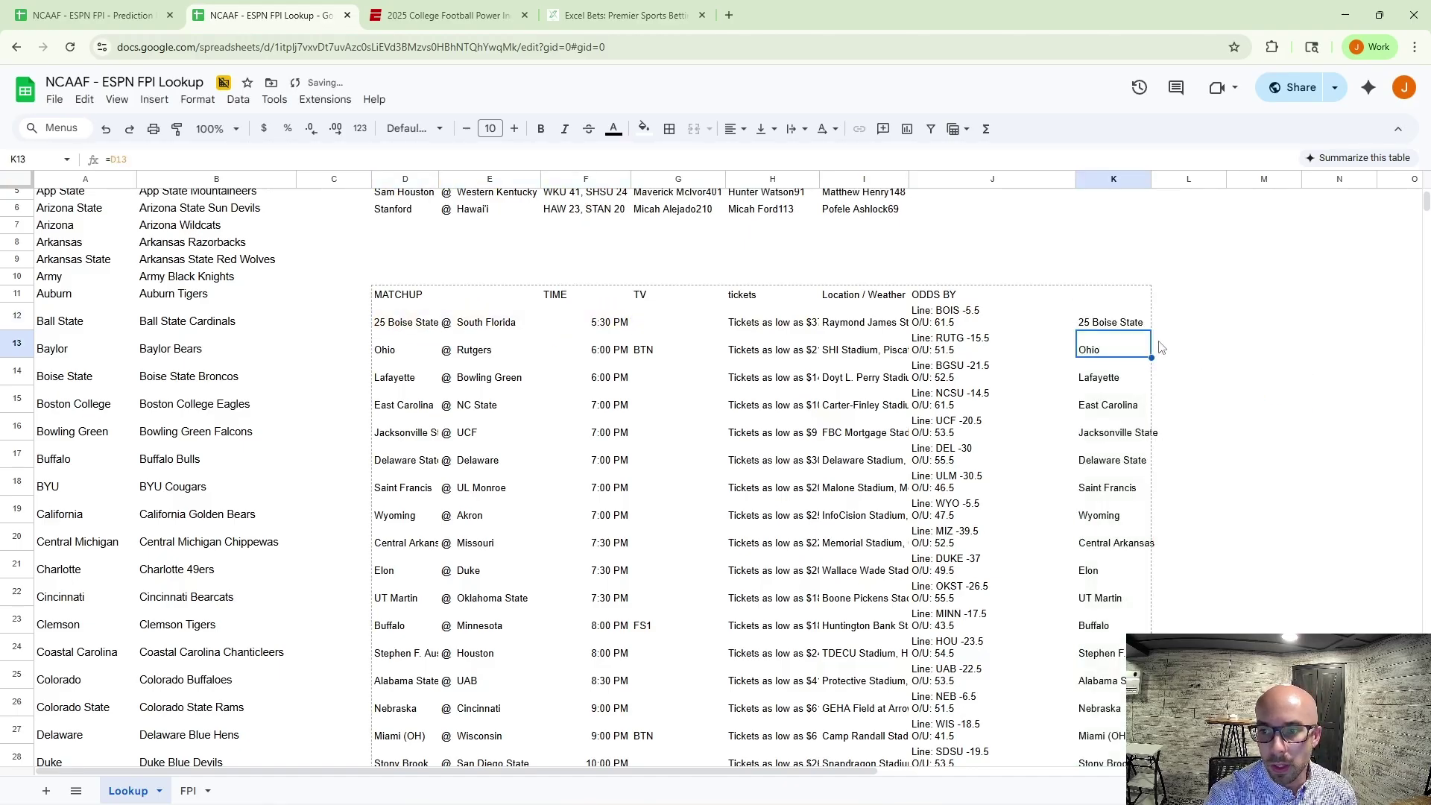
Fill L12:L27 with =E12 to list each home team, starting with @ South Florida.
left_click(1175, 331)
type("=")
key("Left")
key("Left")
key("Left")
key("Left")
key("Left")
key("Left")
key("Left")
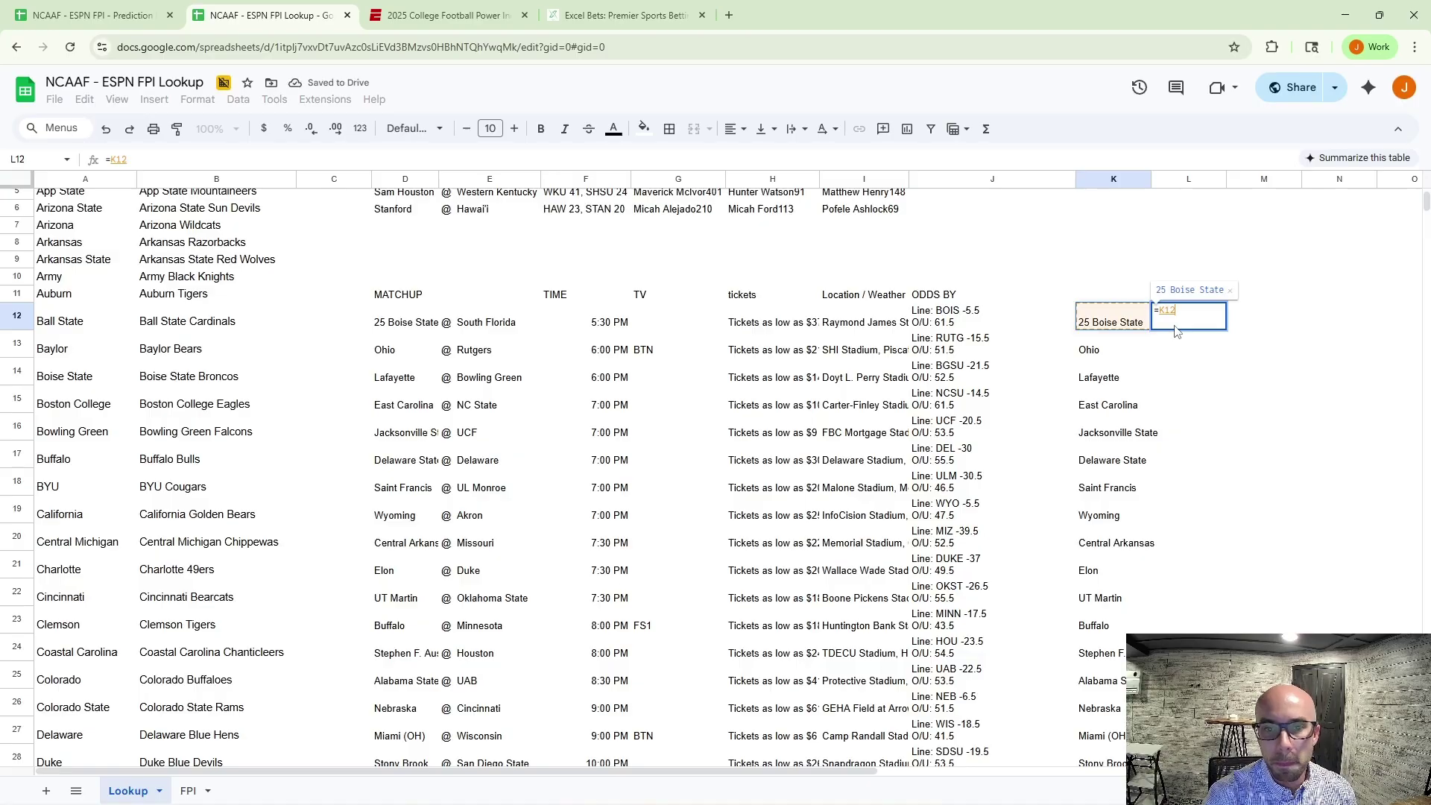
key("Return")
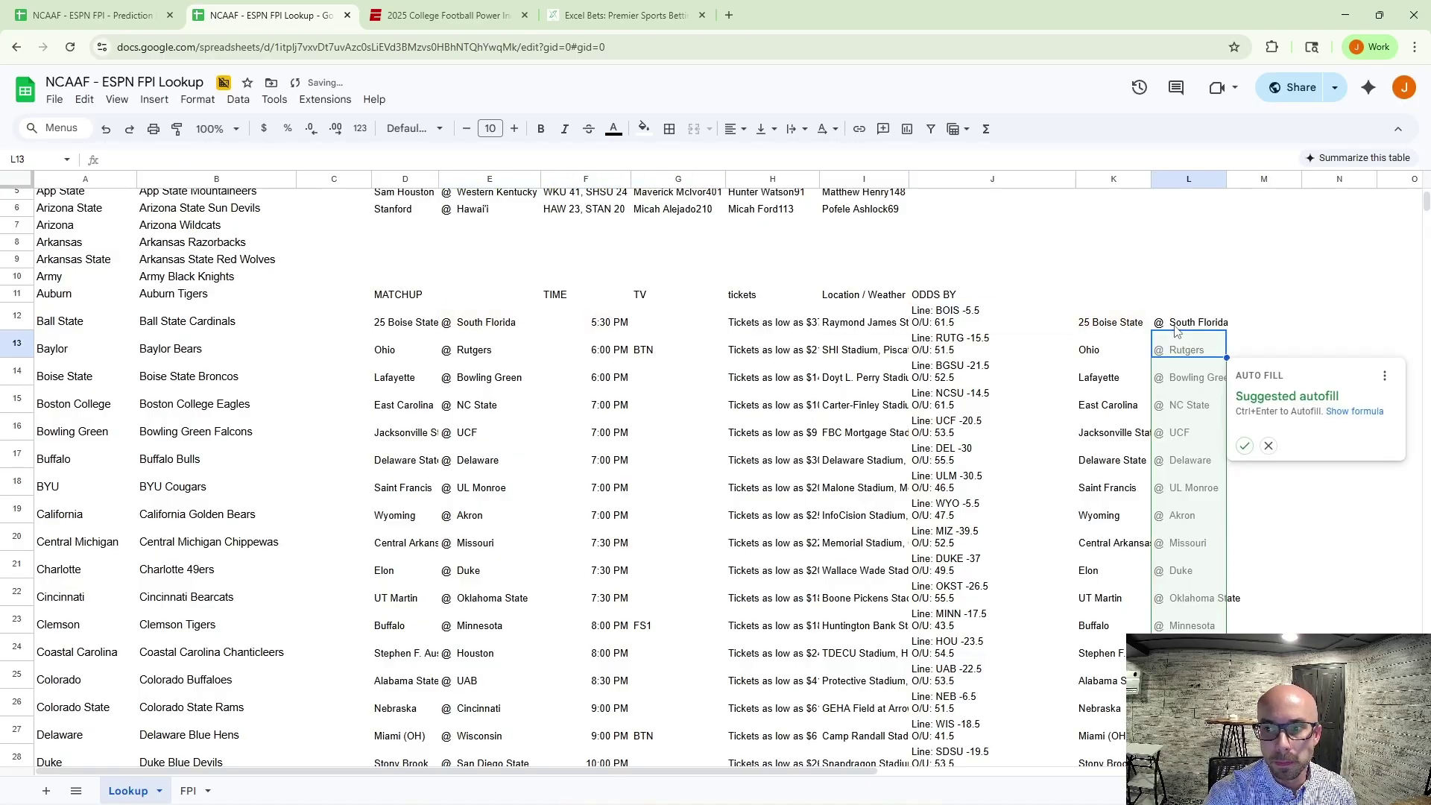
key("Up")
key("ctrl+shift+Down")
key("ctrl+shift+Up")
key("ctrl+c")
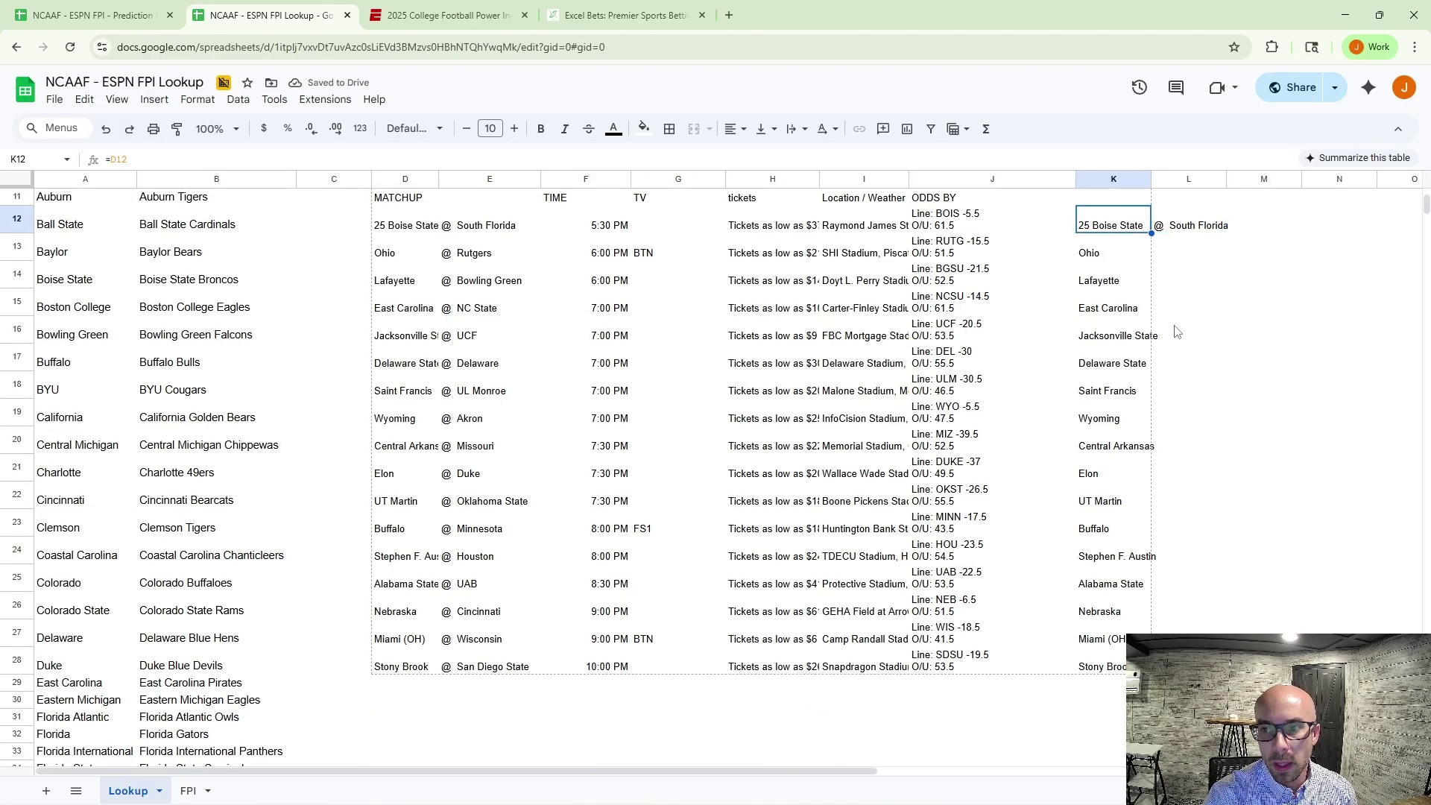
key("ctrl+v")
key("ctrl+Up")
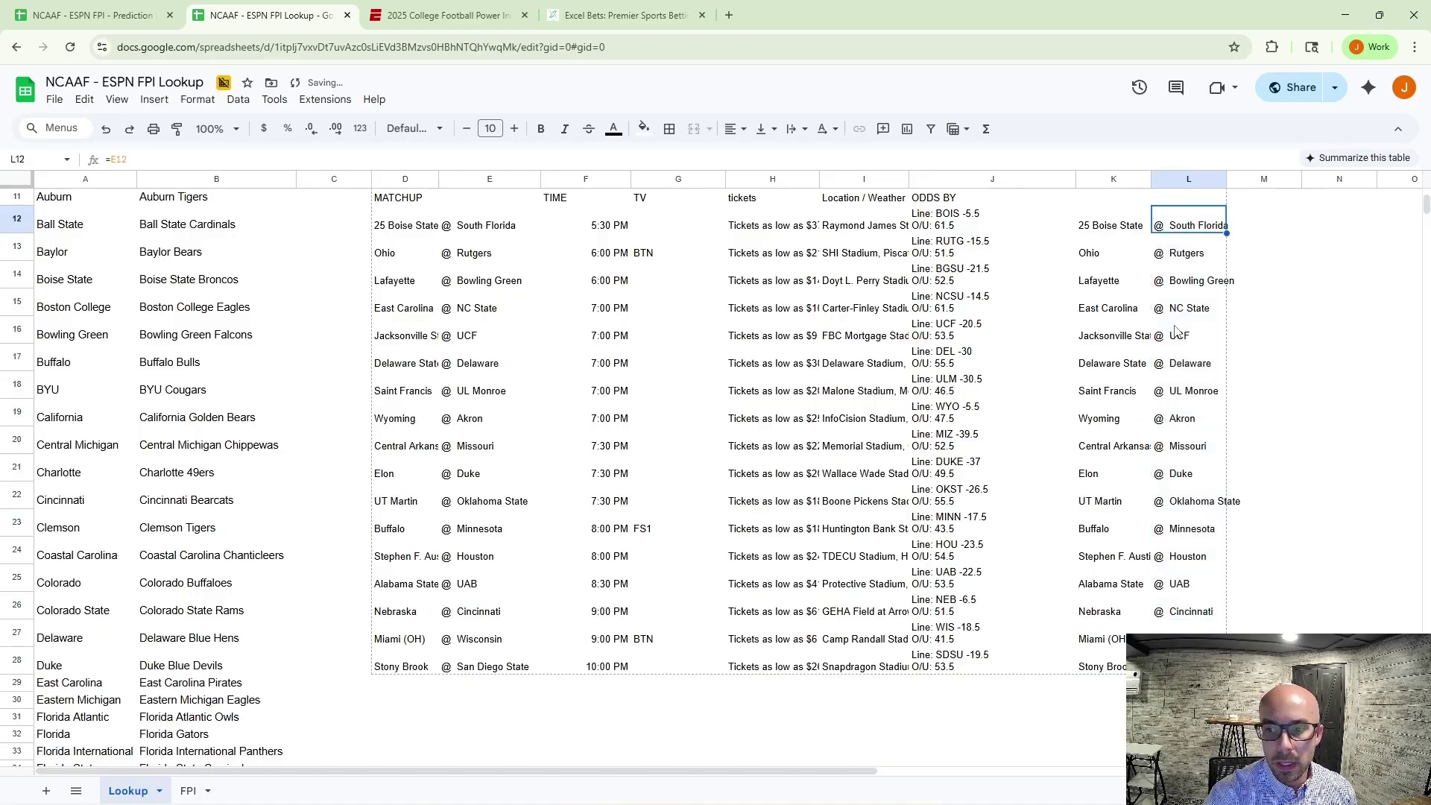
scroll(1148, 365, "up", 2)
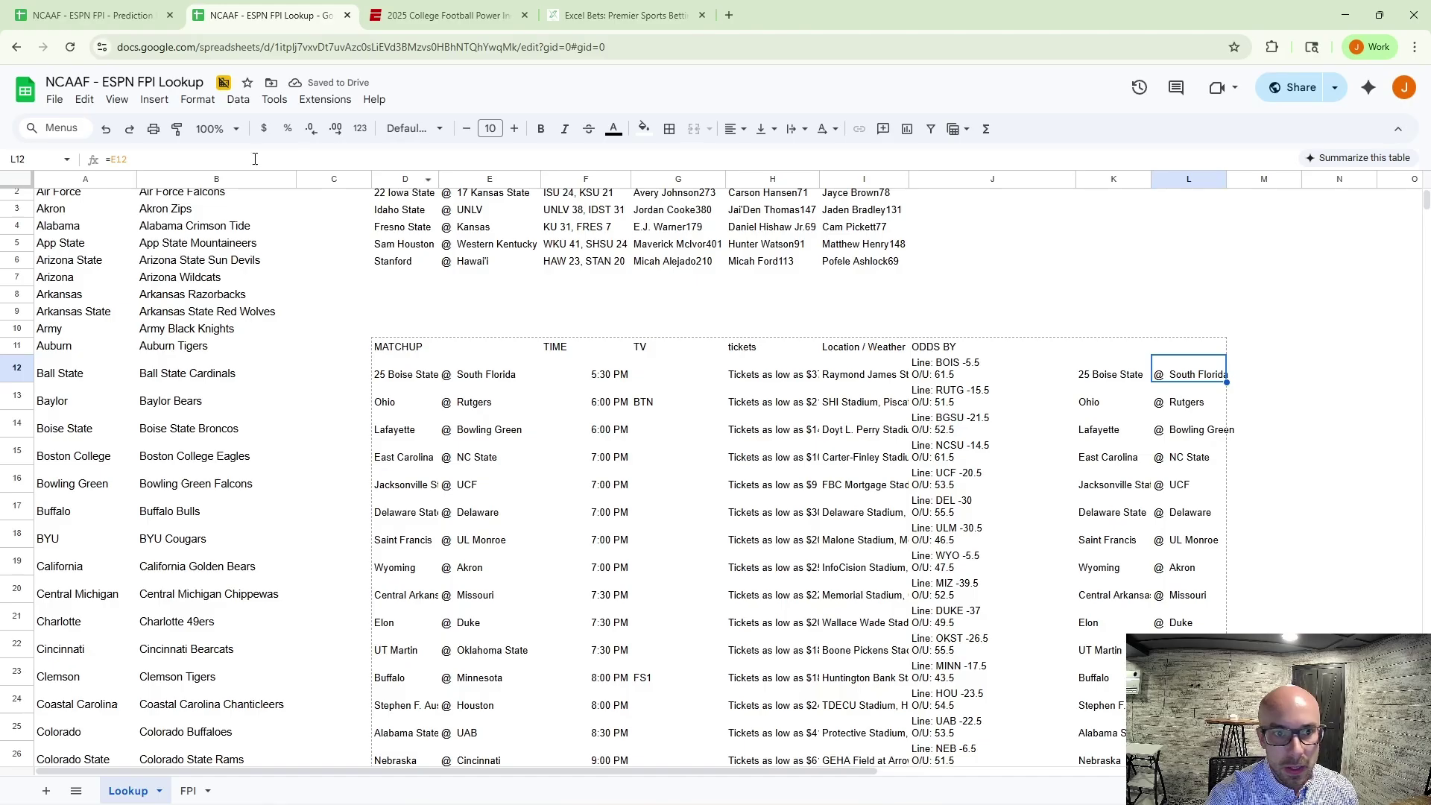
Change L12 to =MID(E12,4,LEN(E12)-3) to drop the '@ ' and fill it down to L28.
left_click(109, 160)
type("mid")
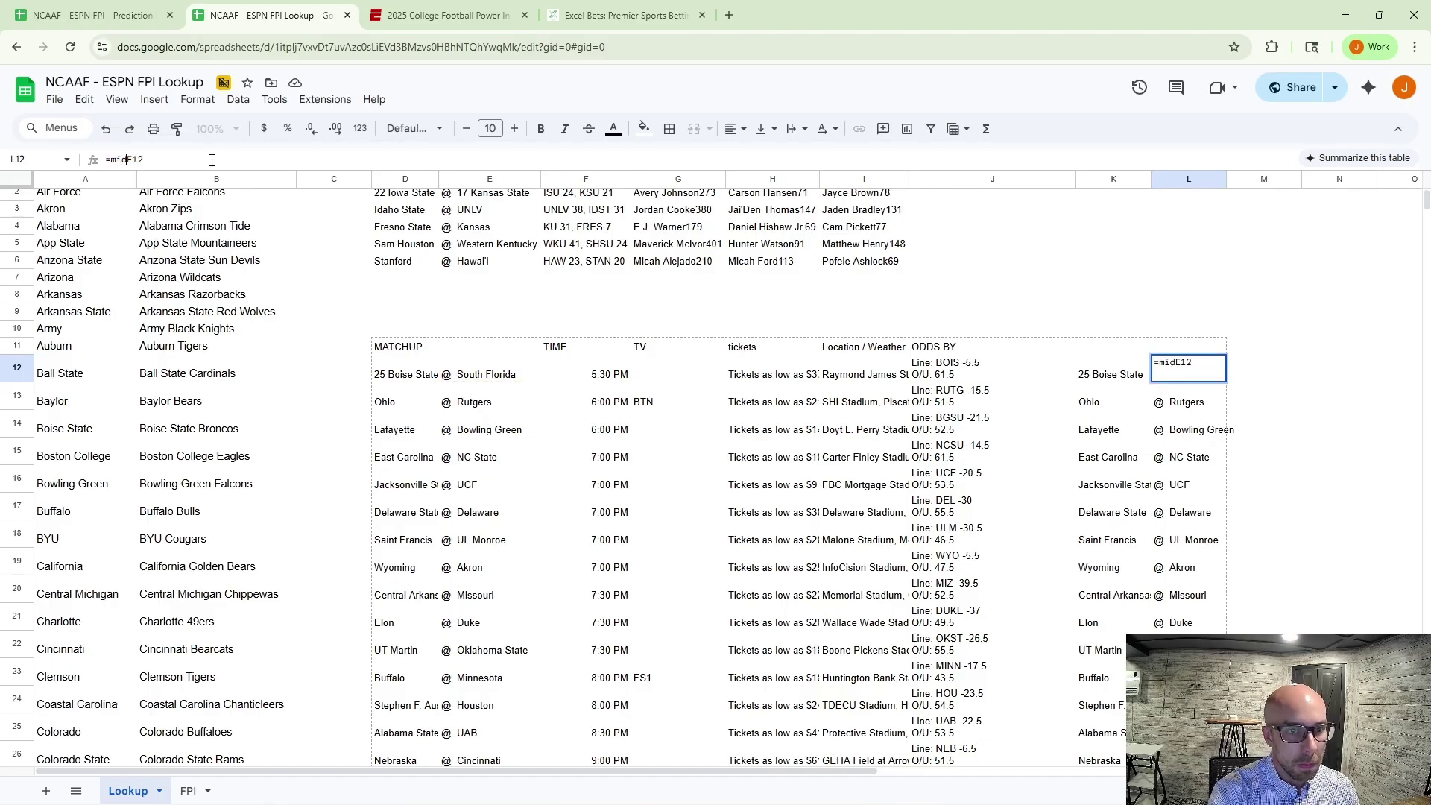
type("(")
key("Return")
left_click(483, 370)
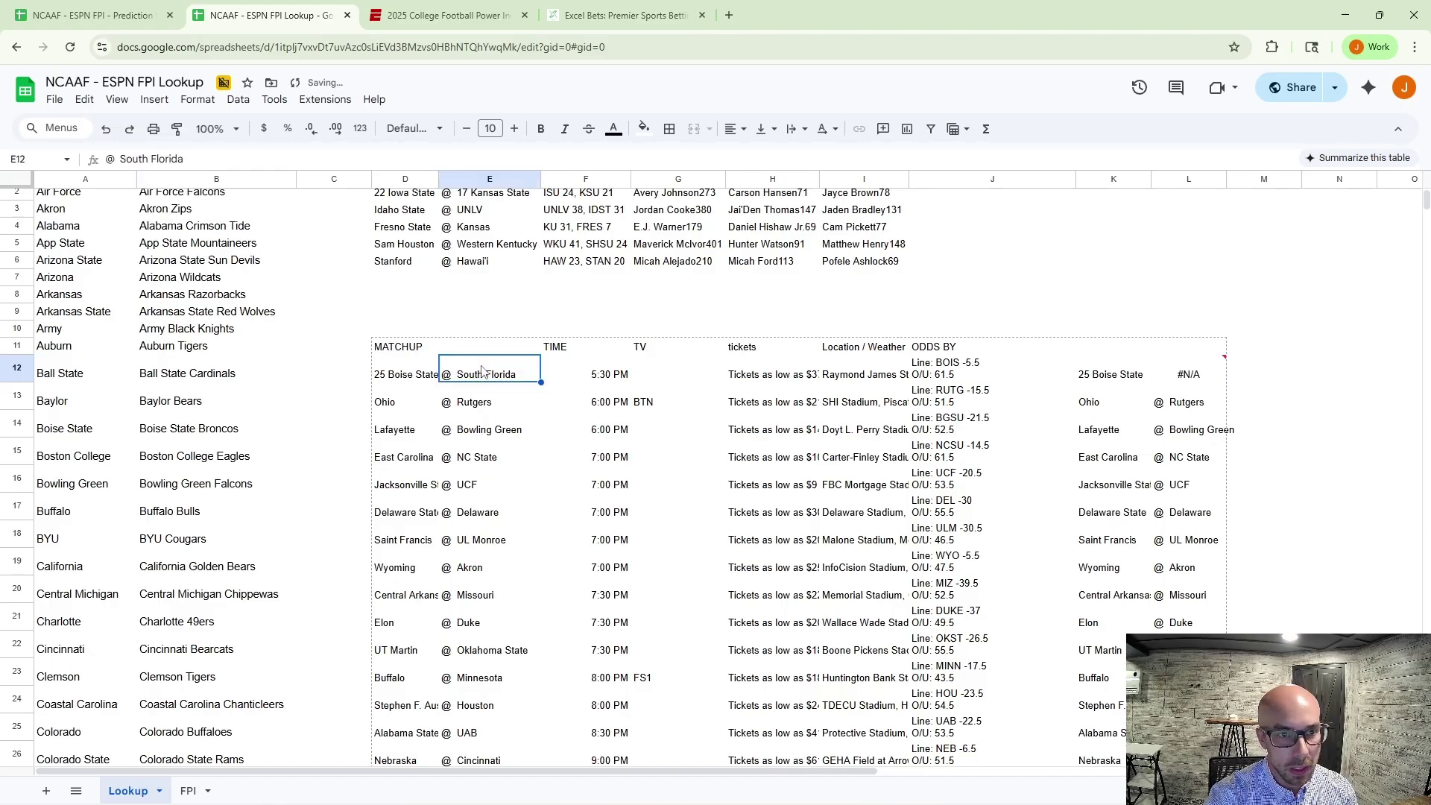
left_click(1191, 376)
left_click(178, 157)
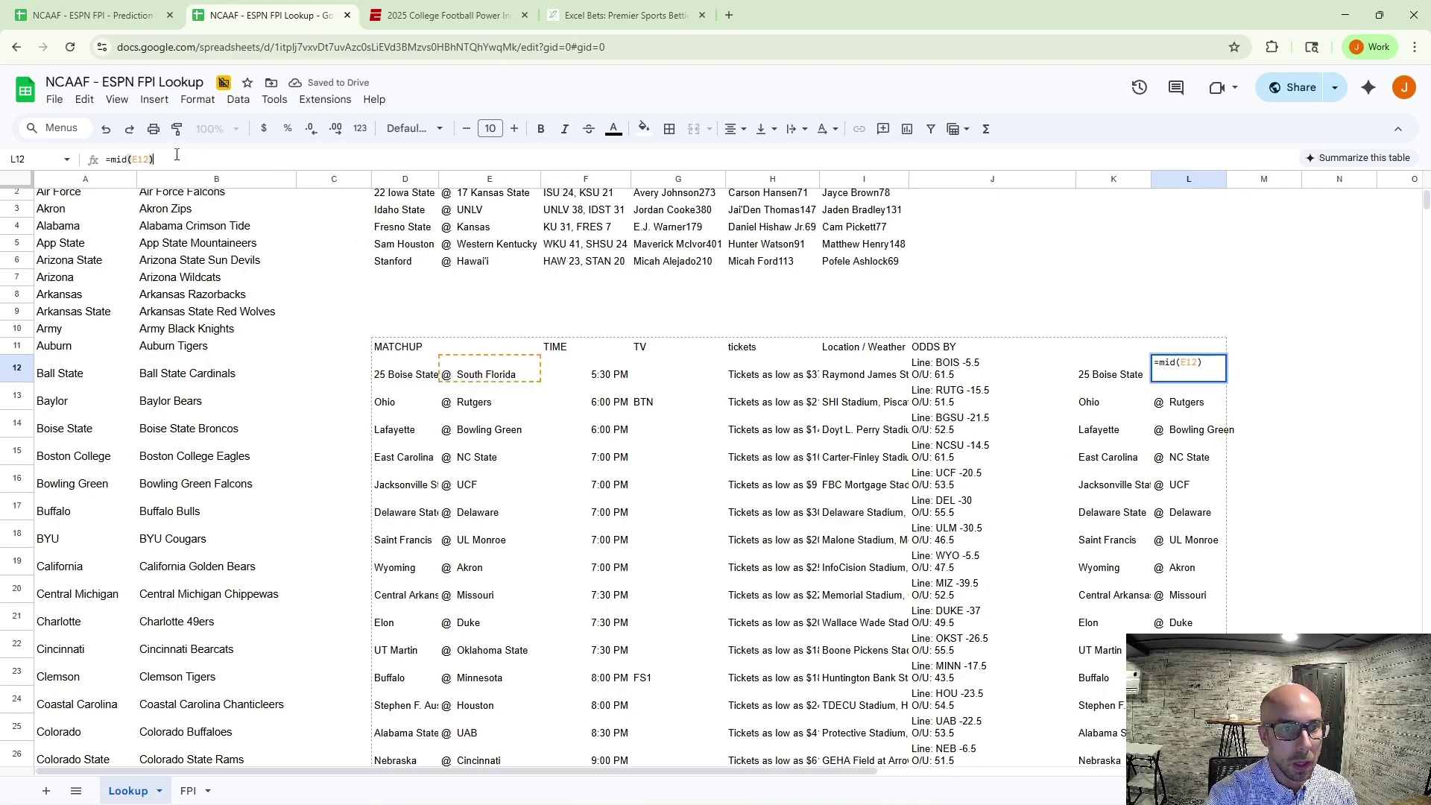
key("BackSpace")
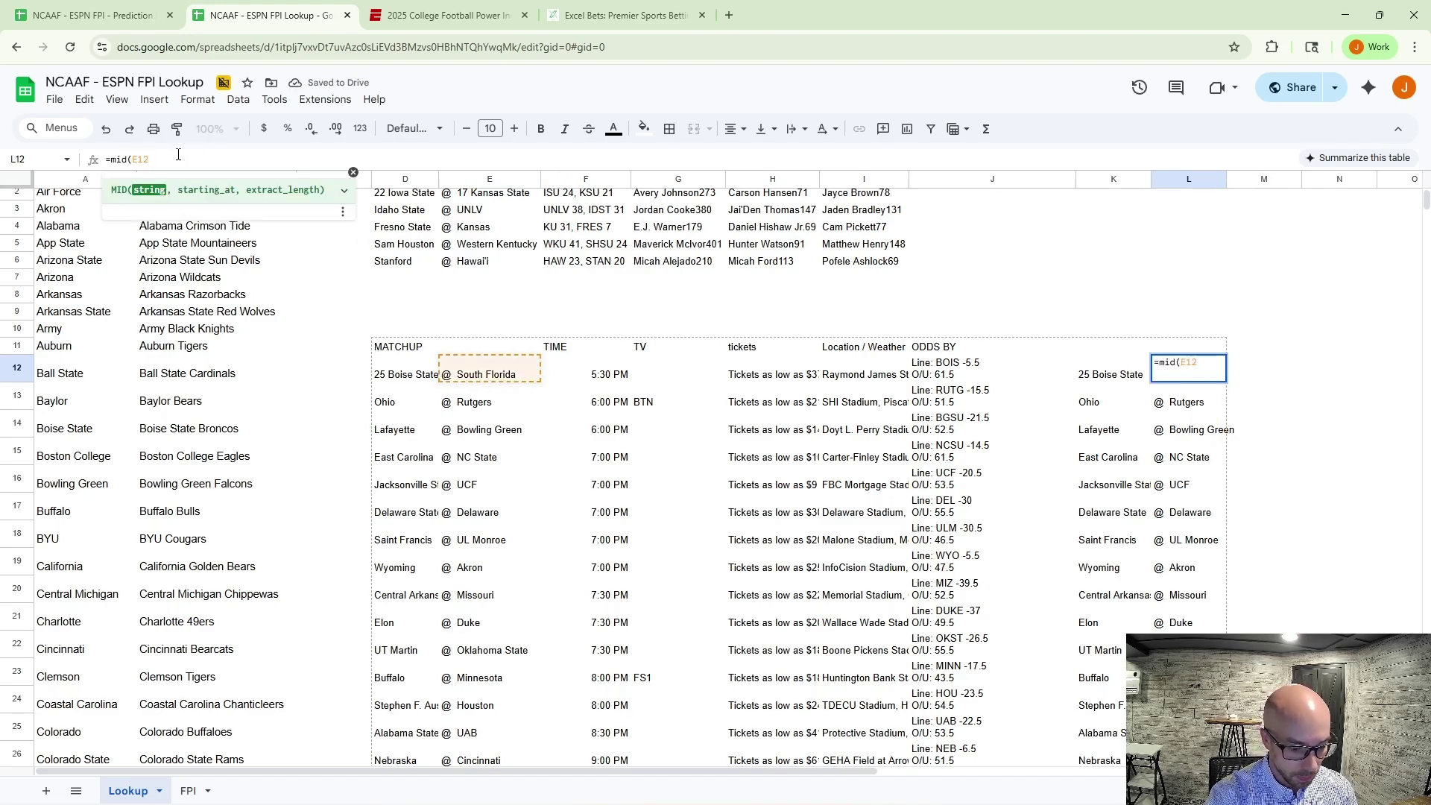
type(",3,")
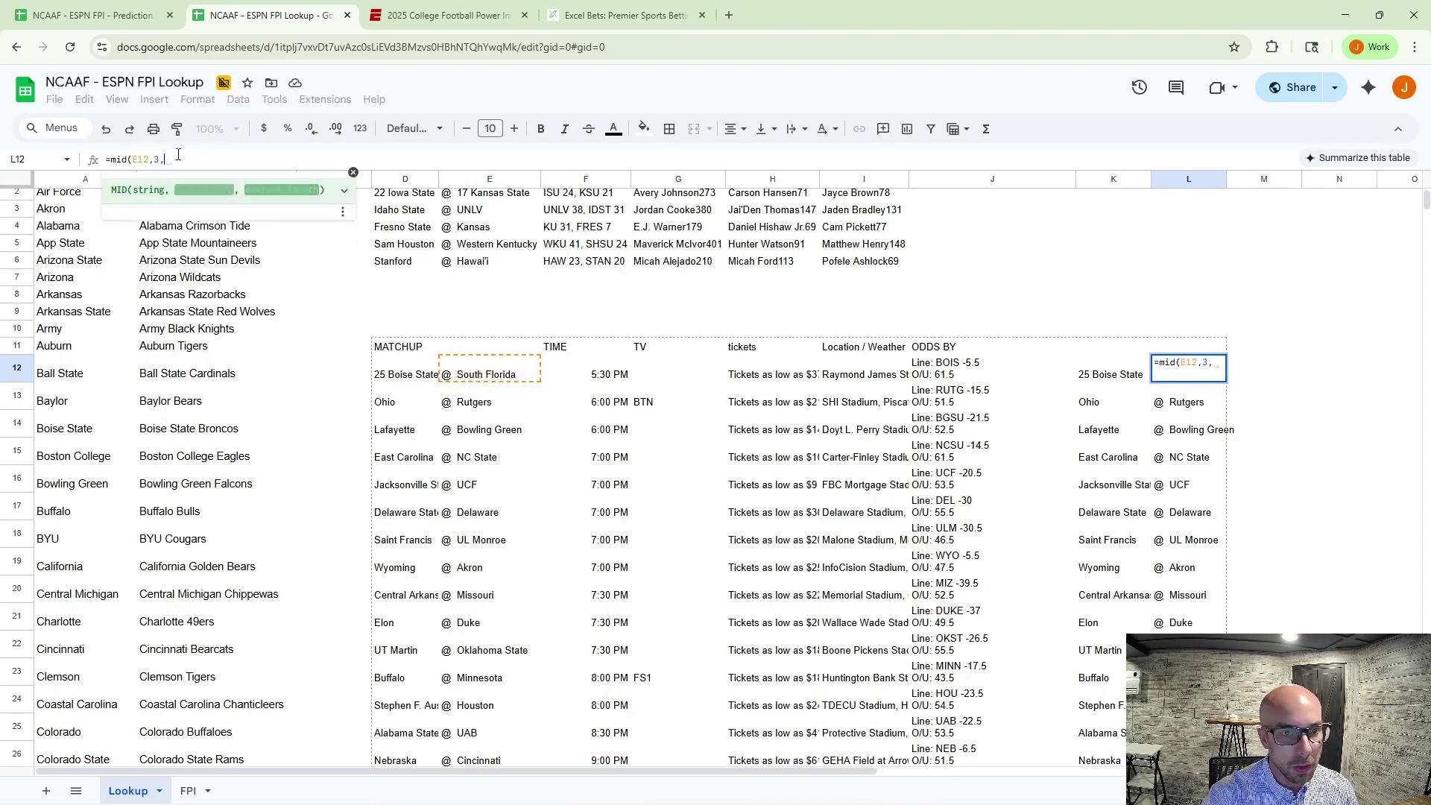
type("len(E")
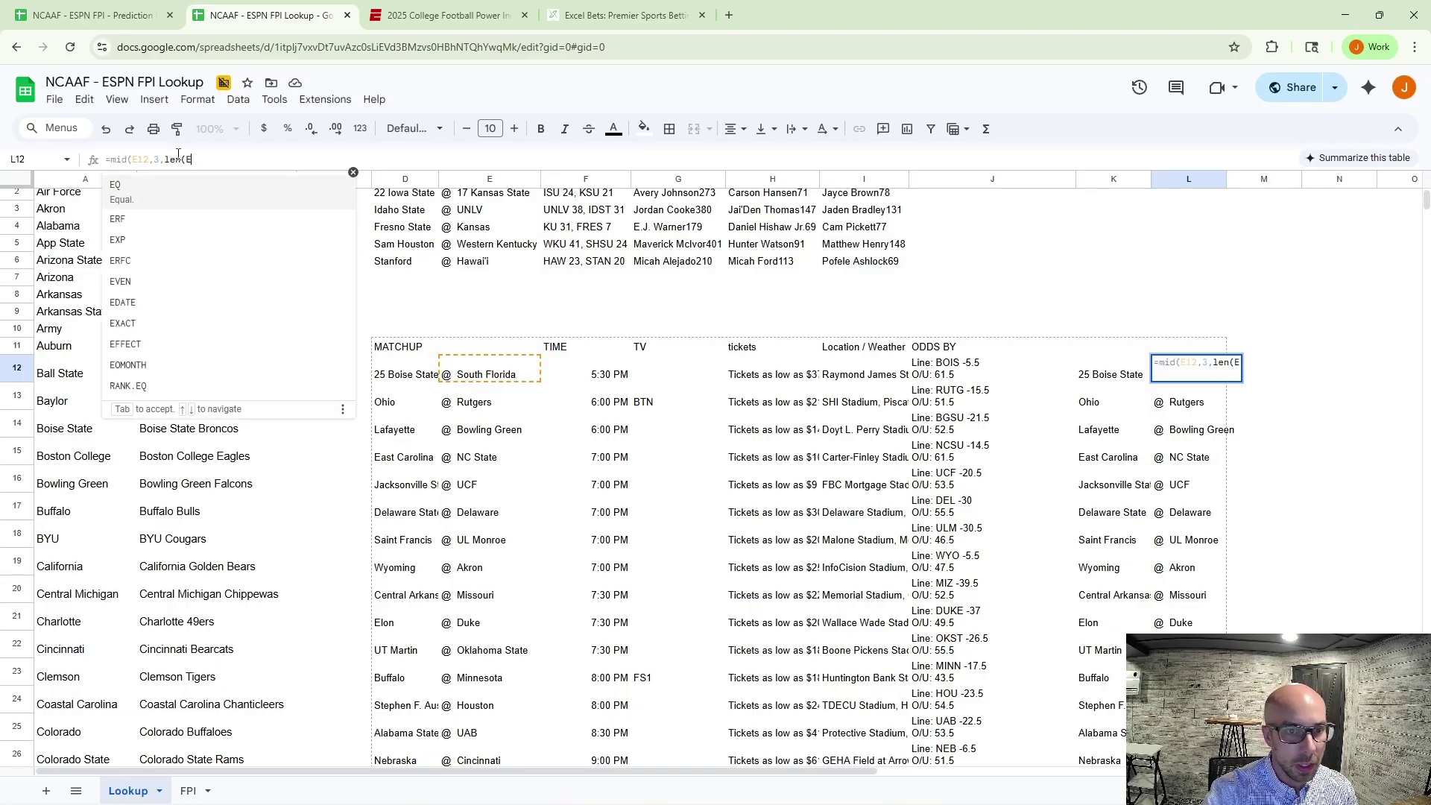
type("12)-3)")
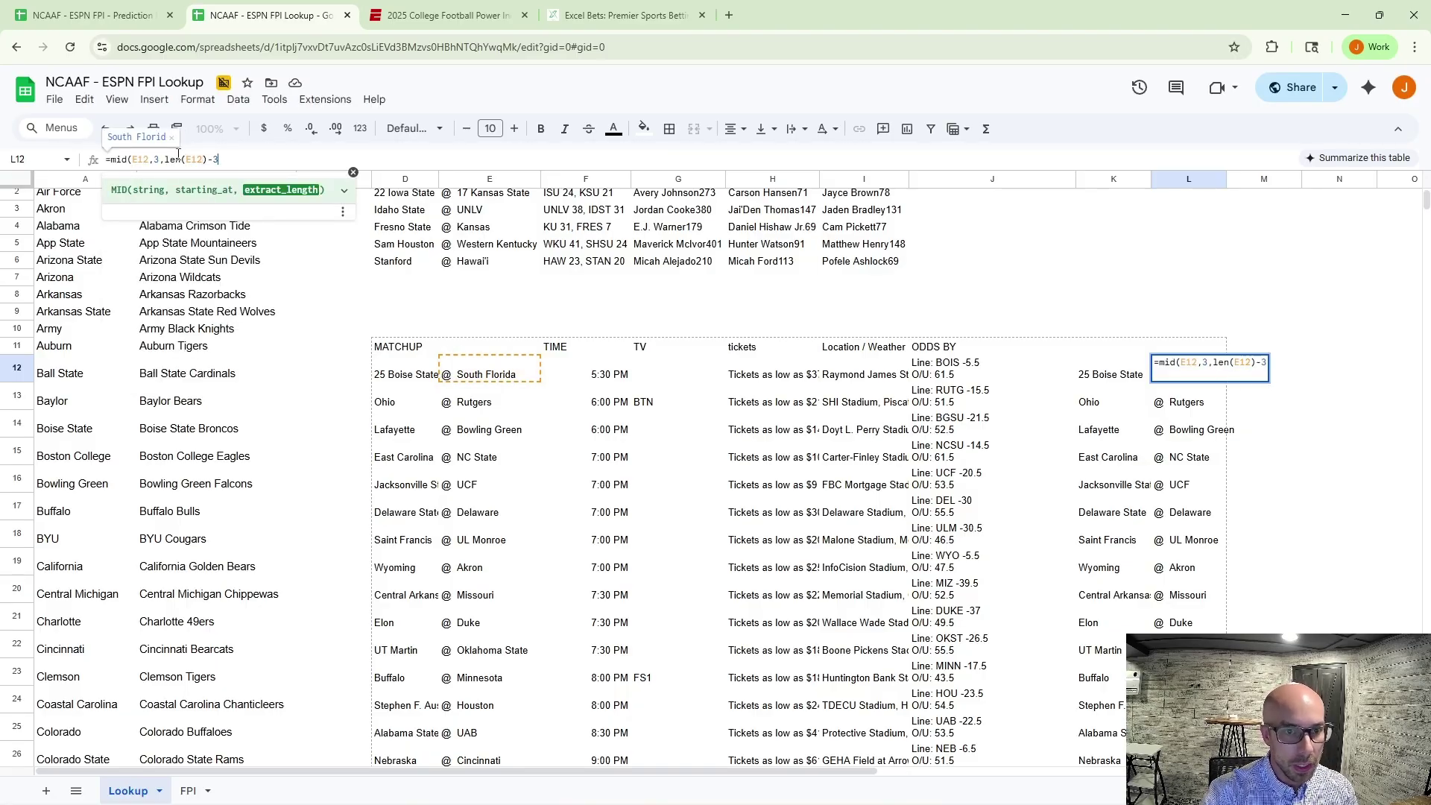
key("Return")
key("Up")
left_click(179, 156)
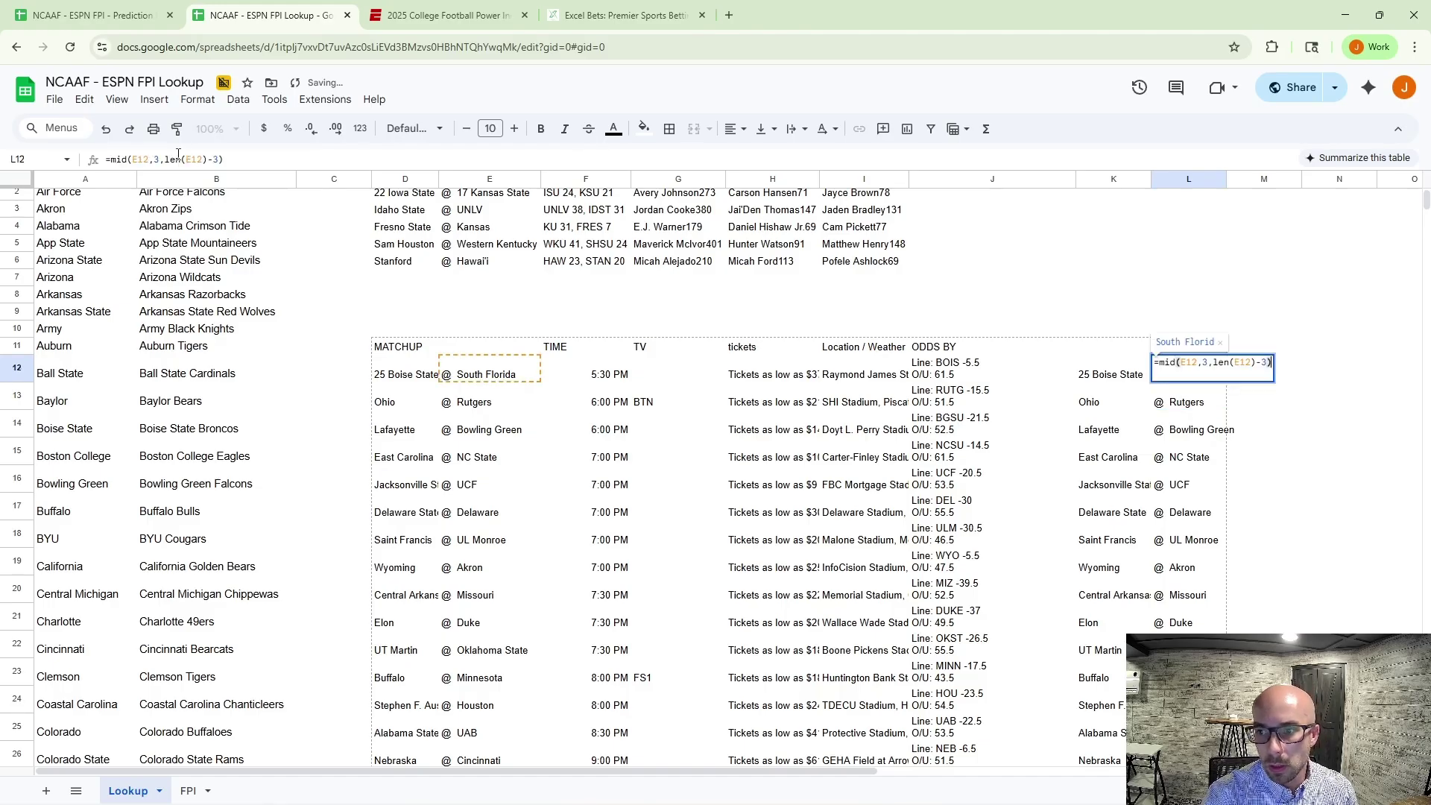
key("Left")
key("Left")
key("Left")
key("Left")
key("Left")
key("Left")
key("Left")
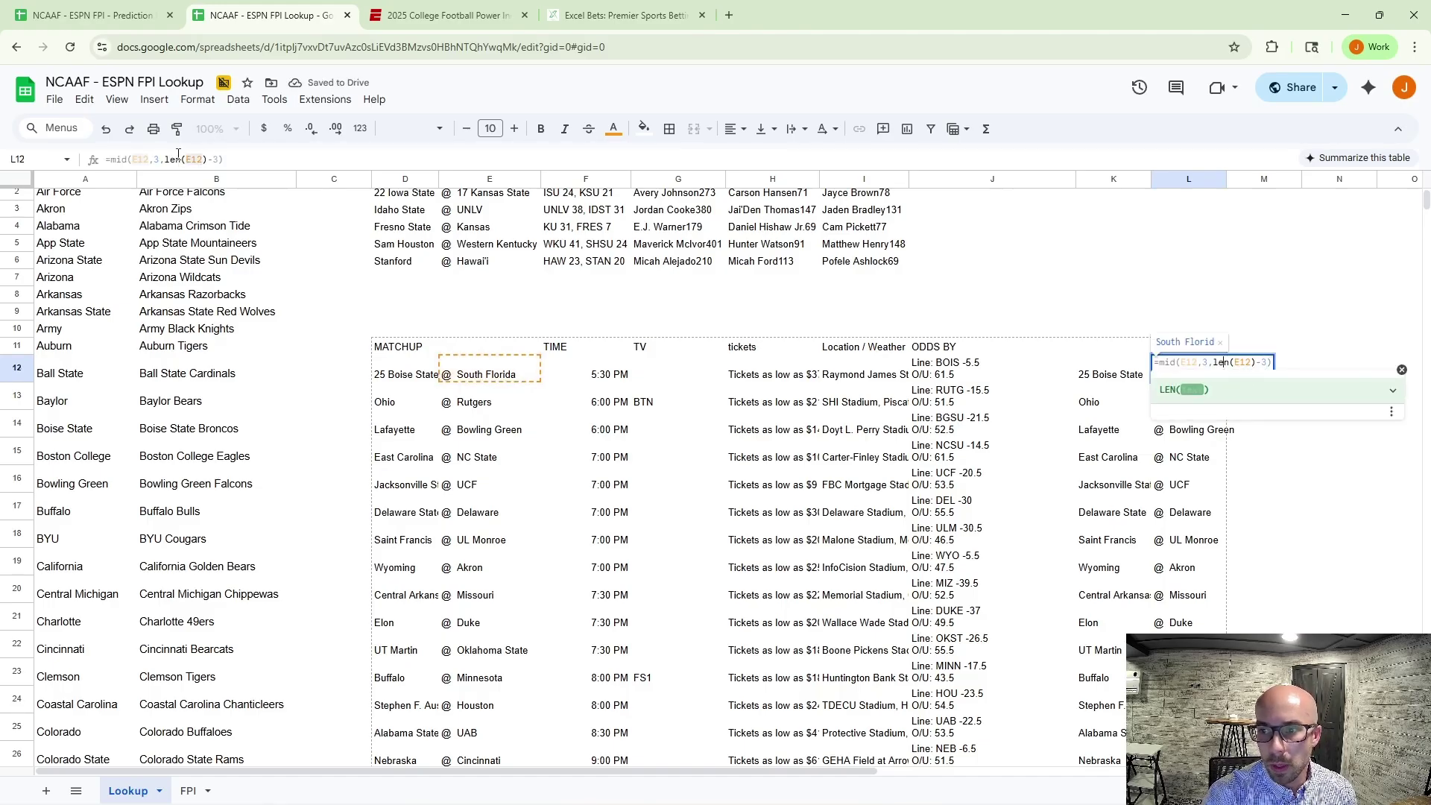
key("shift+Left")
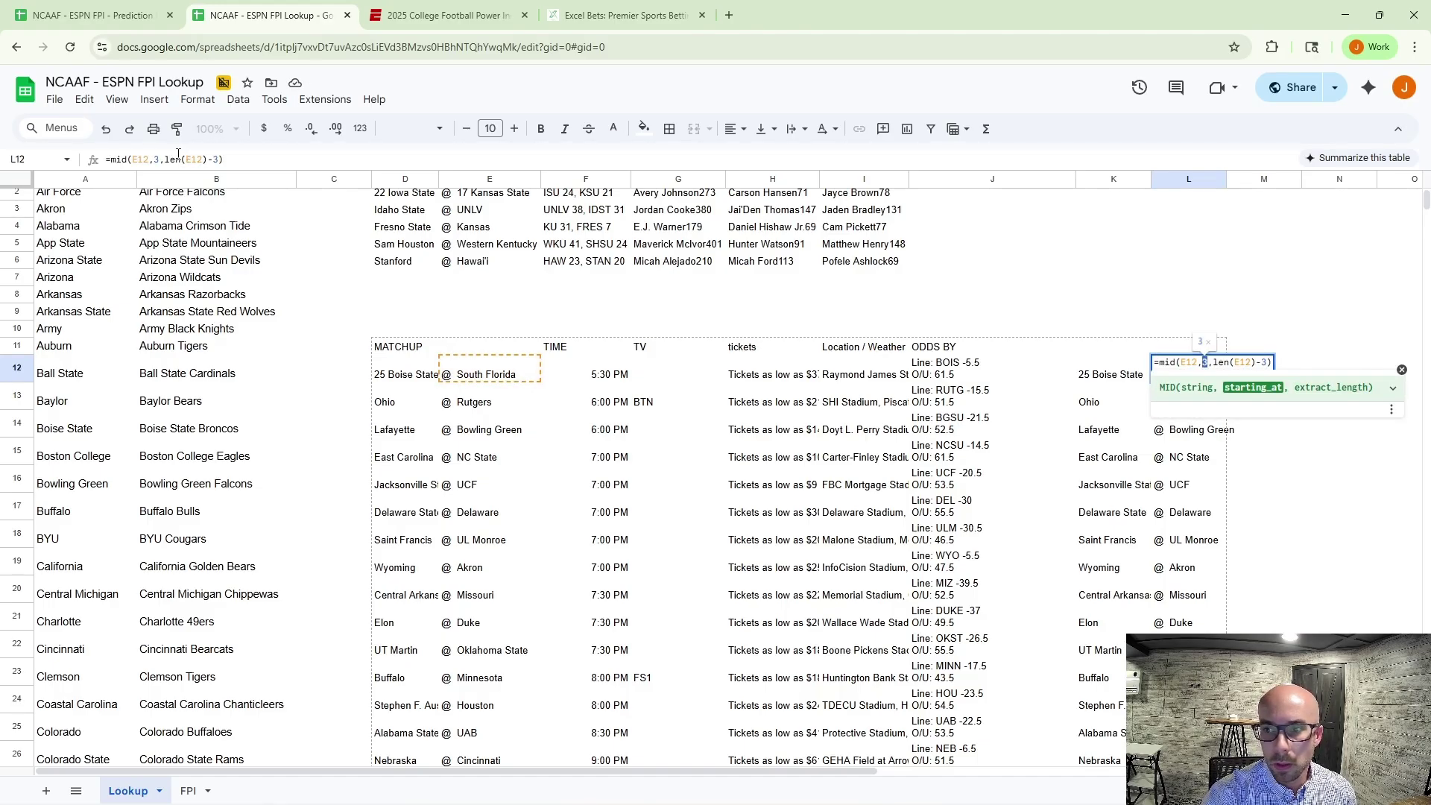
type("4")
key("Return")
key("ctrl+Return")
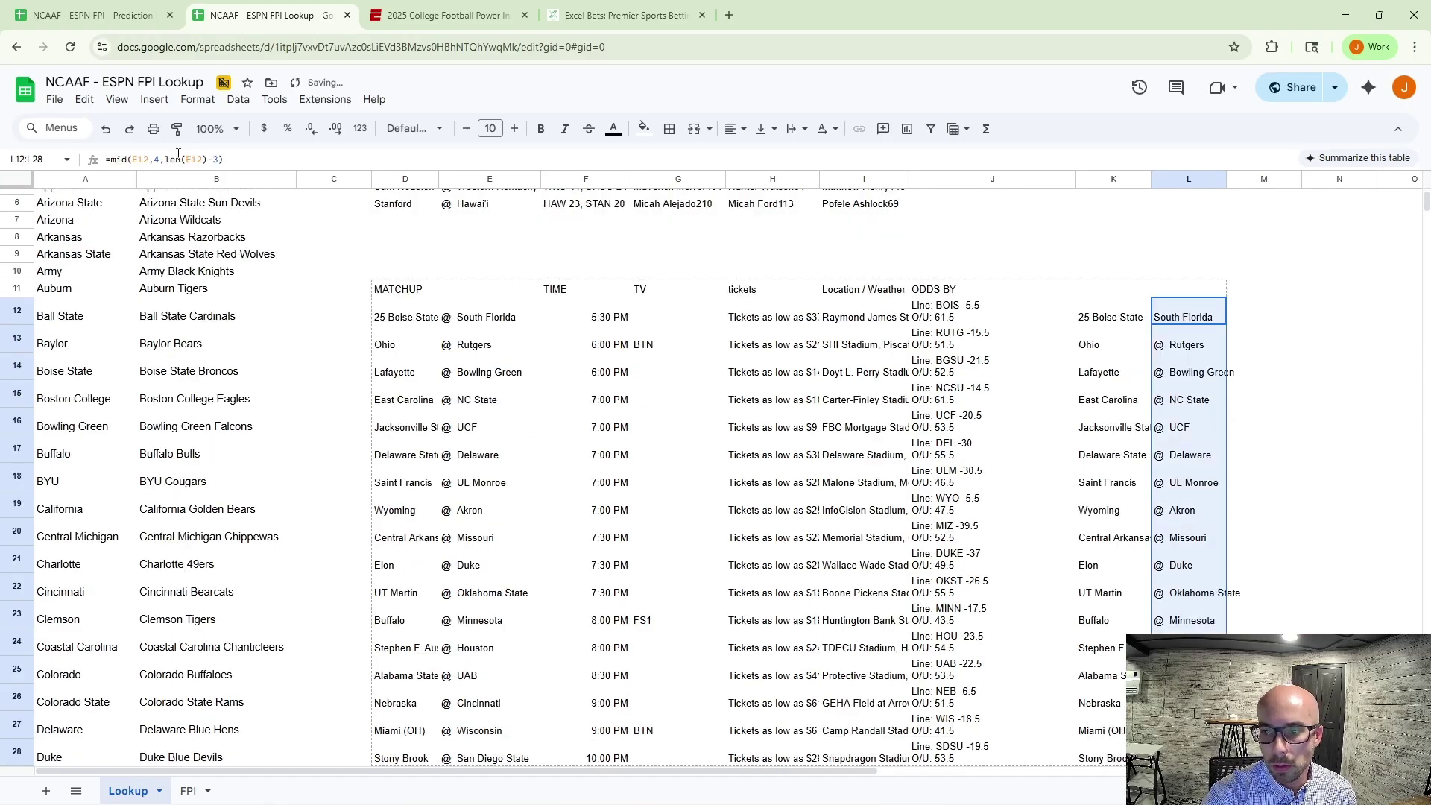
key("ctrl+shift+Up")
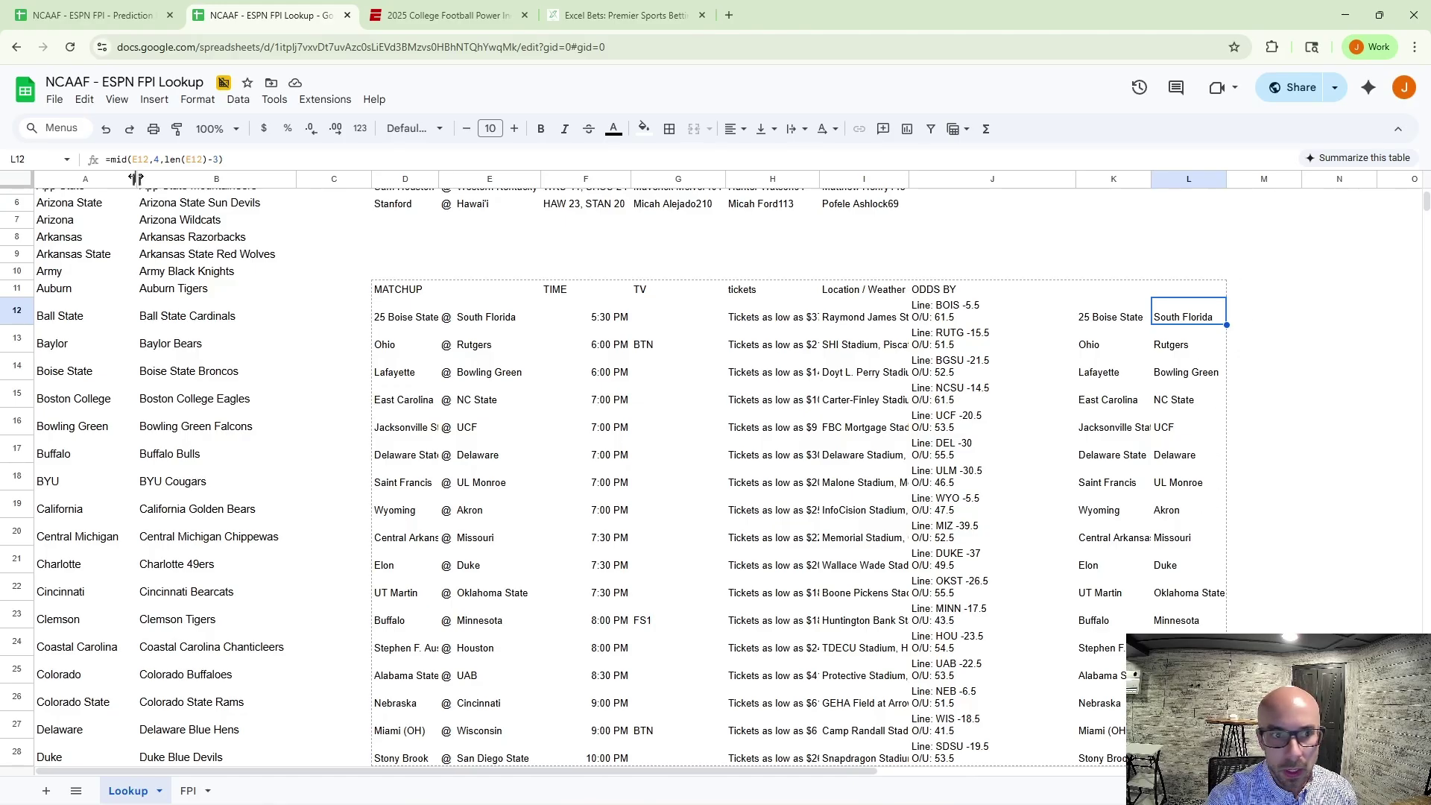
Wrap the L12 formula in TRIM and refill it down through L28.
left_click(110, 158)
type("trim(")
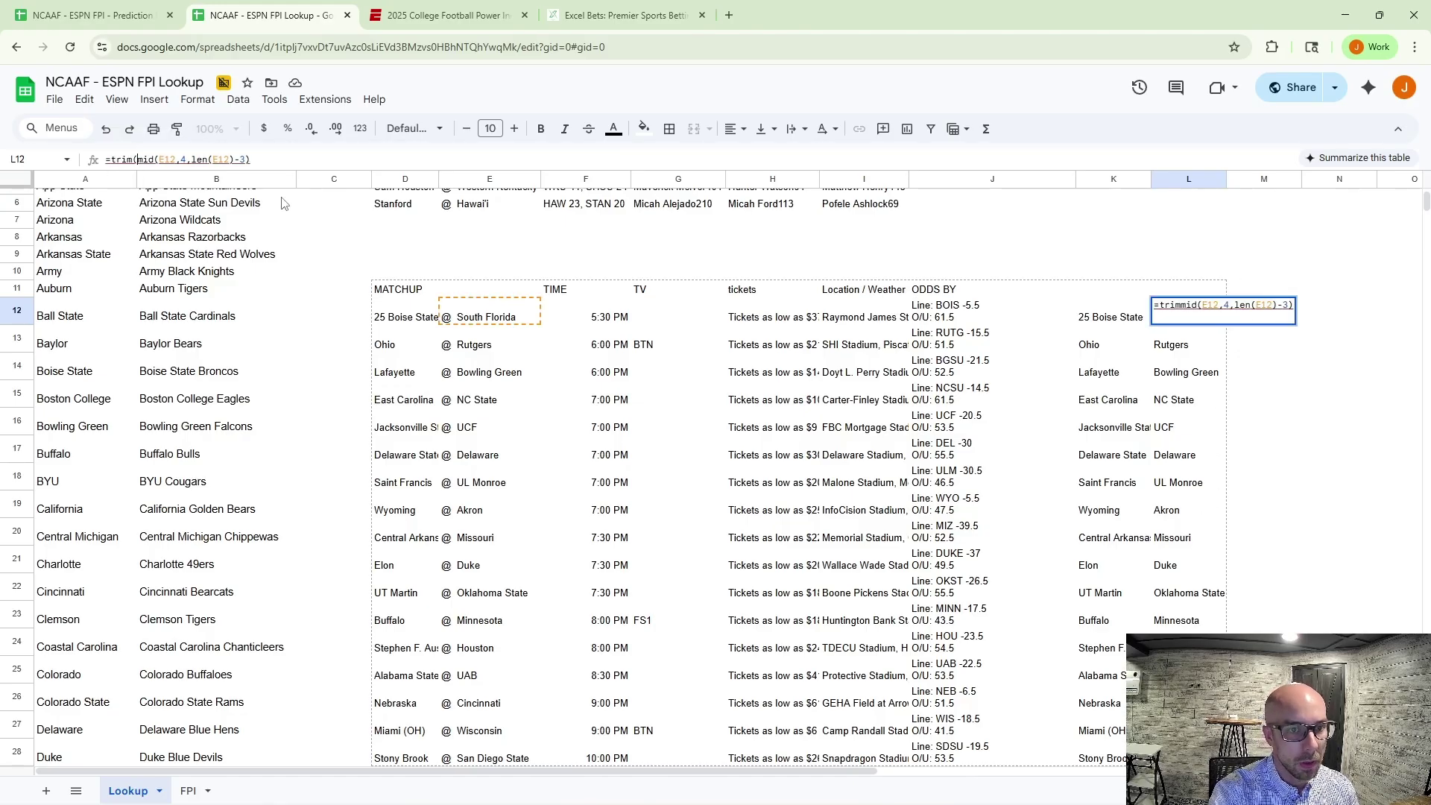
left_click(318, 153)
type(")")
key("Return")
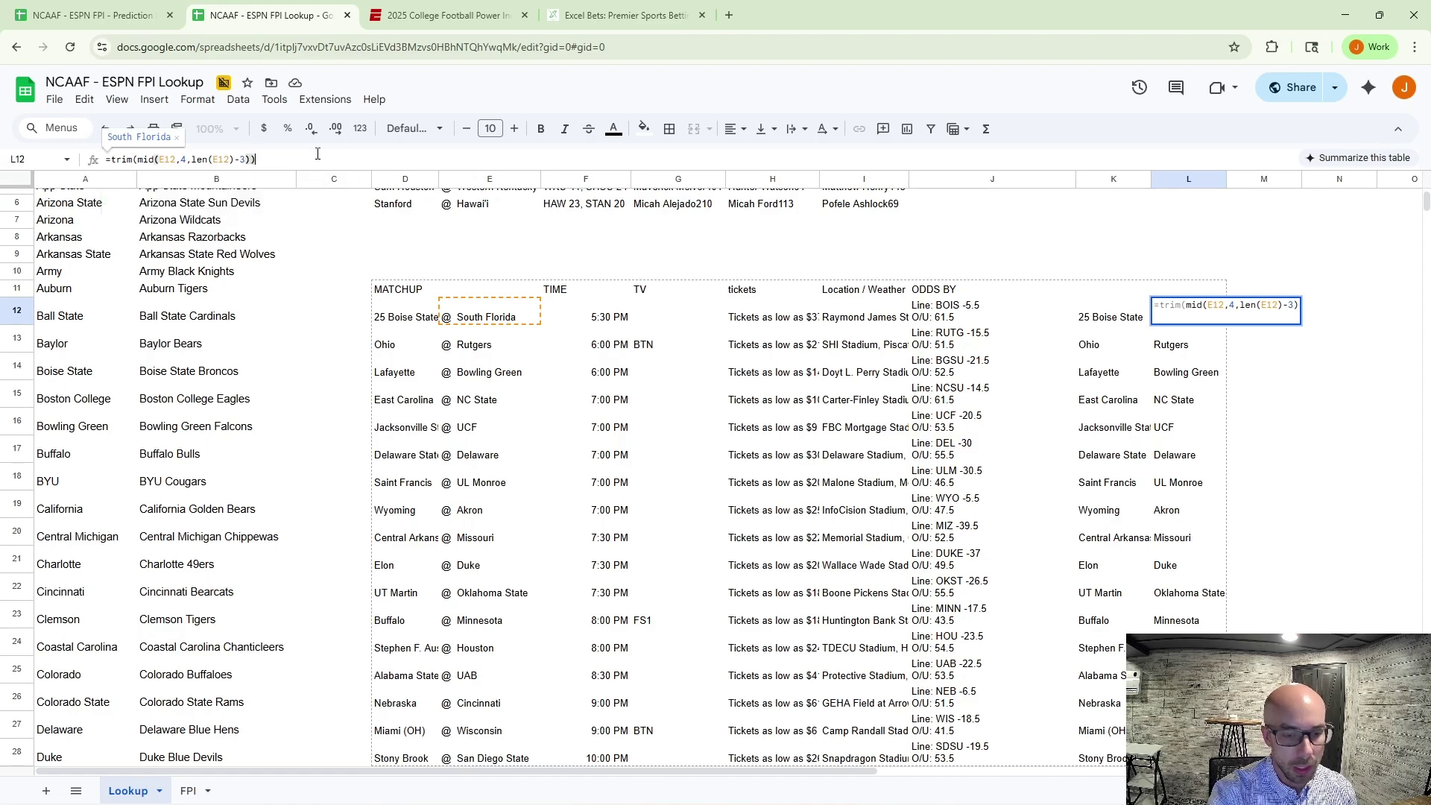
key("Up")
key("ctrl+shift+Down")
key("Up")
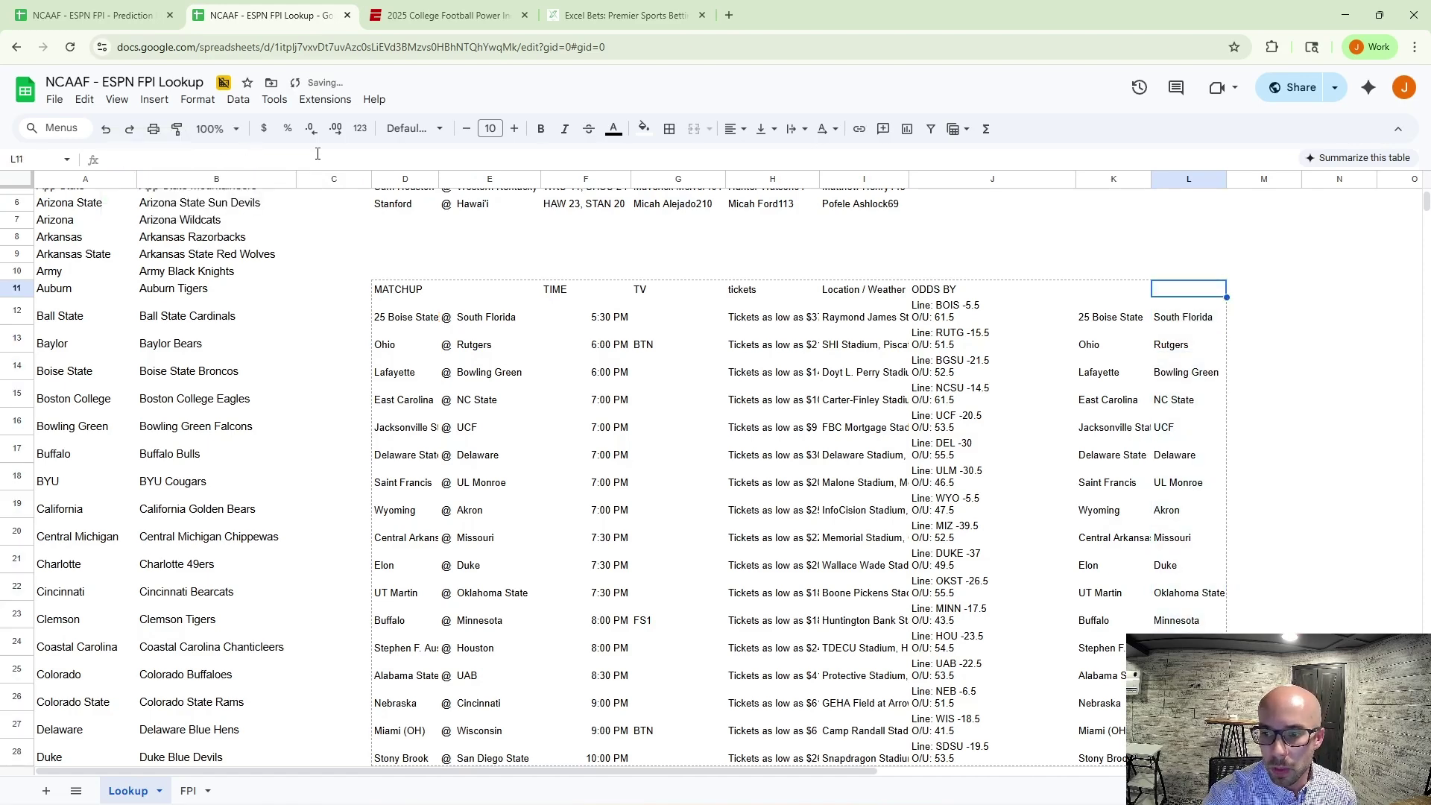
Copy K12 into M12 and delete the '25 ' rank to leave Boise State, then enter =L12 in N12.
left_click(1259, 317)
scroll(1282, 388, "down", 3)
scroll(1282, 391, "up", 3)
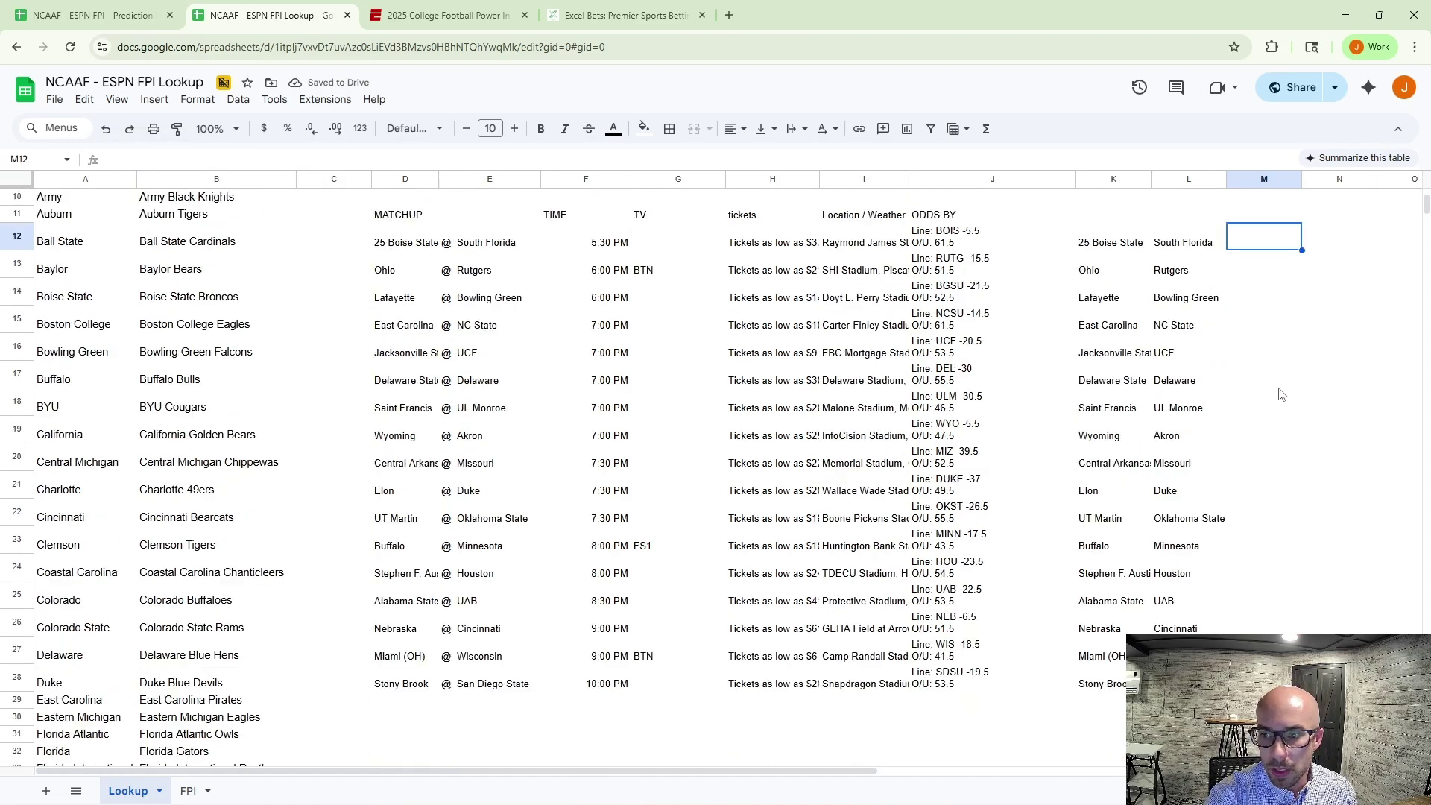
left_click(1131, 321)
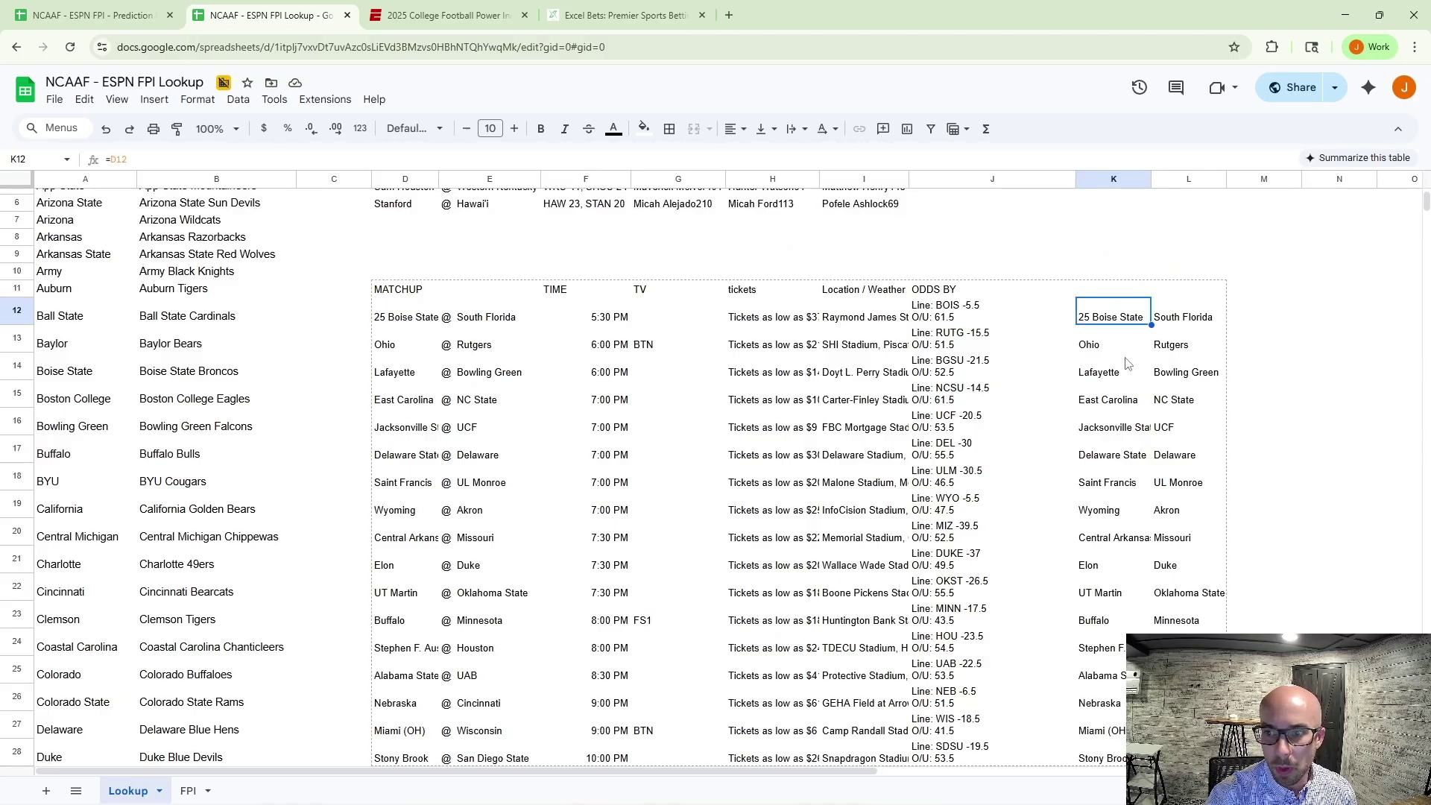
left_click(1260, 316)
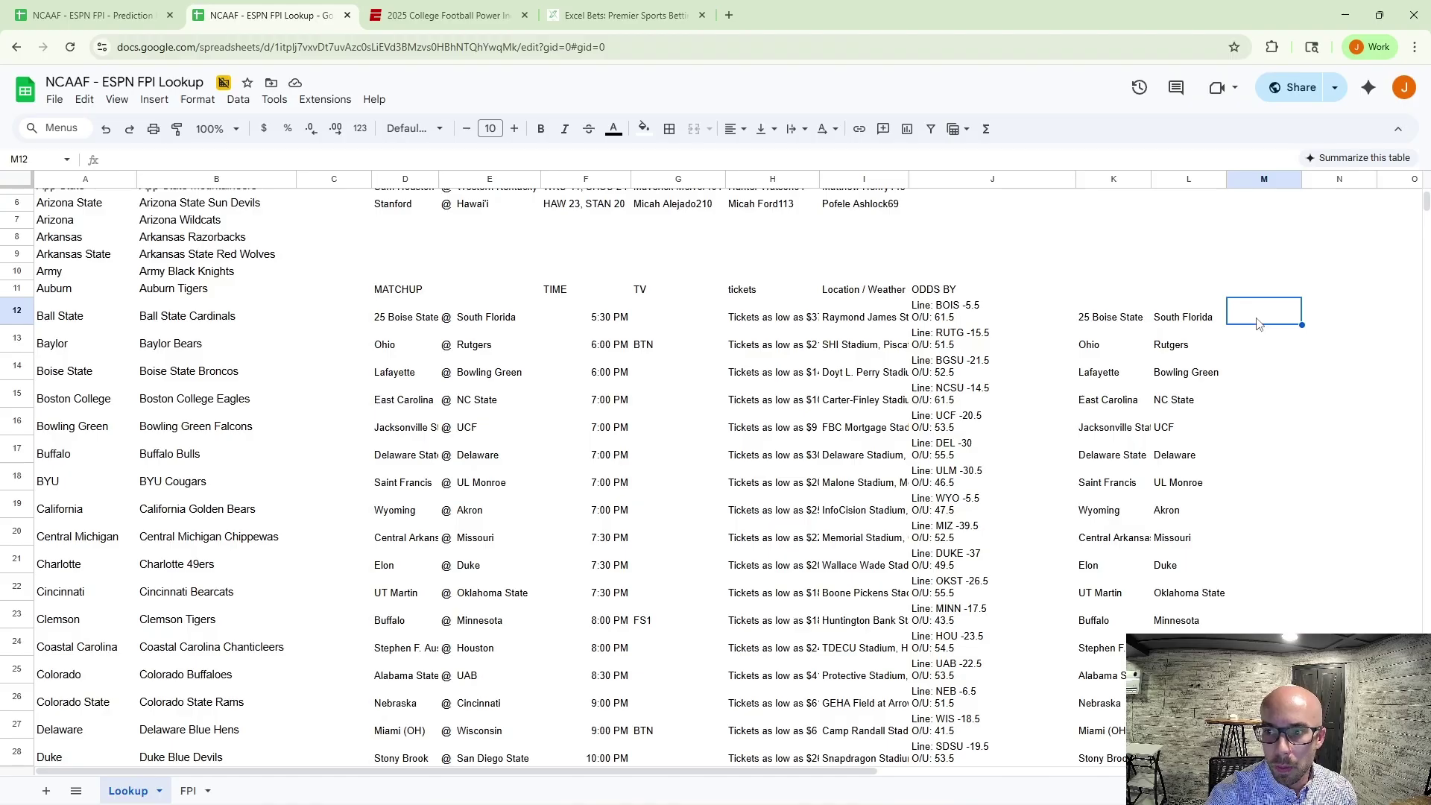
key("Left")
key("Left")
key("ctrl+c")
left_click(1259, 317)
key("ctrl+v")
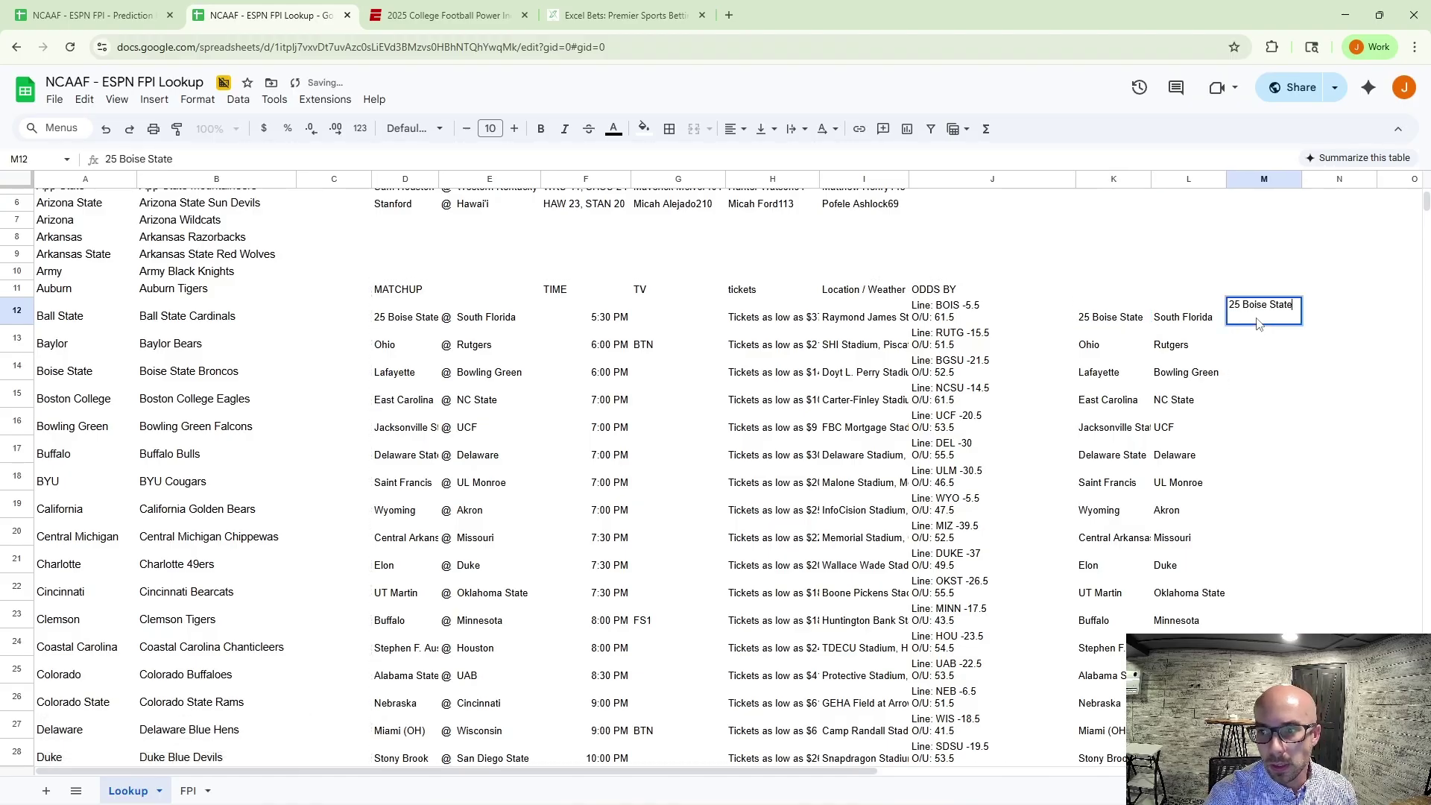
double_click(1258, 323)
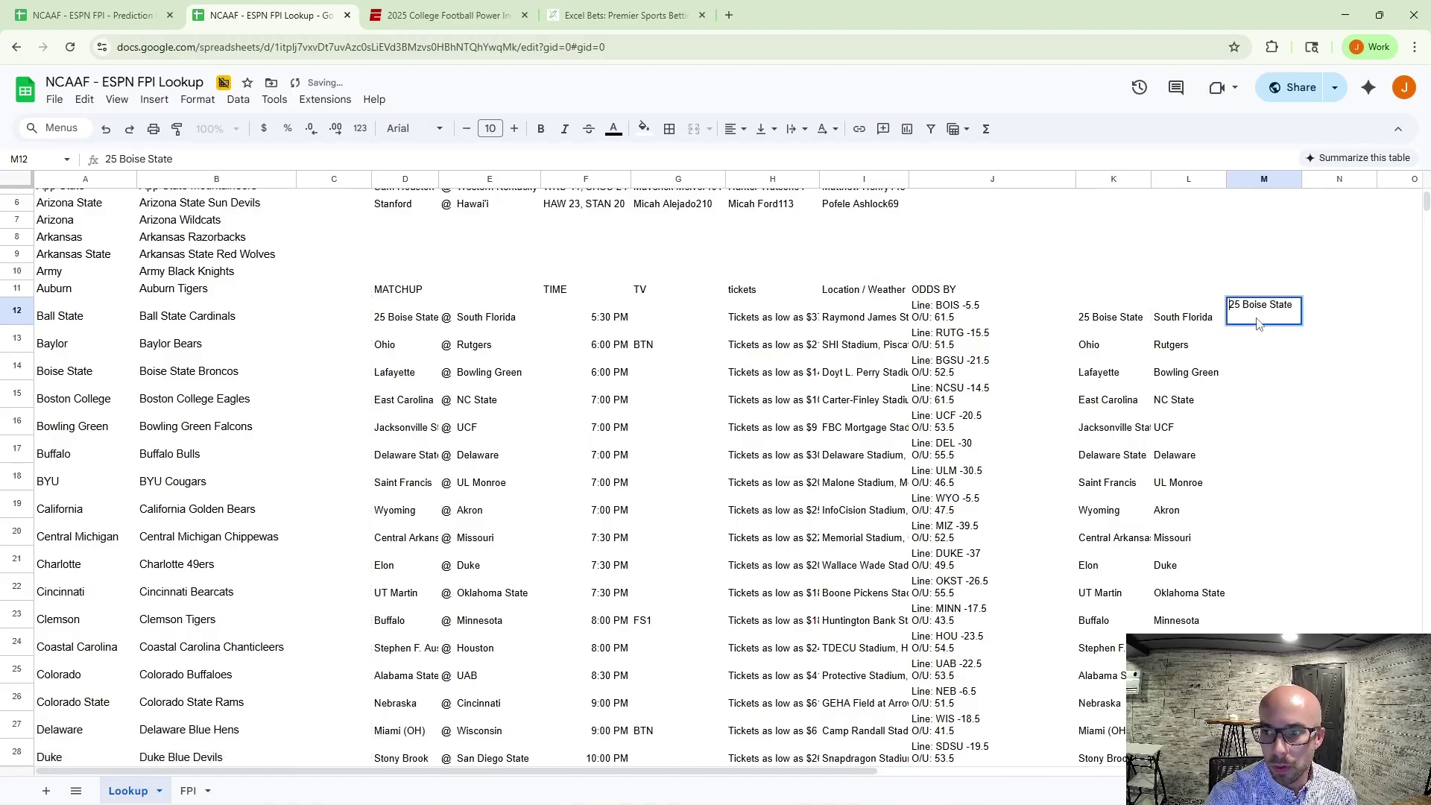
key("Delete")
key("Delete")
key("Delete")
key("Tab")
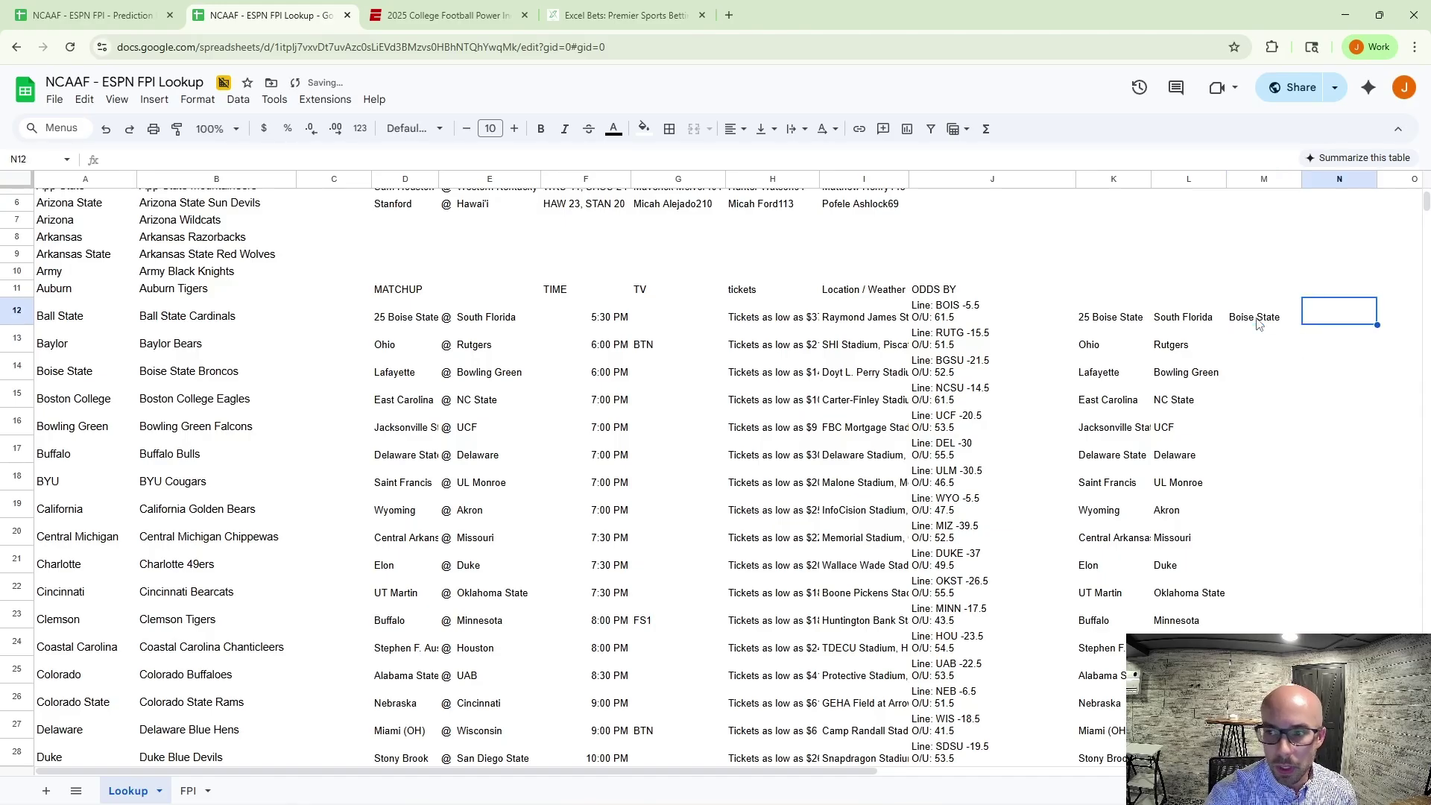
type("=L12")
key("Tab")
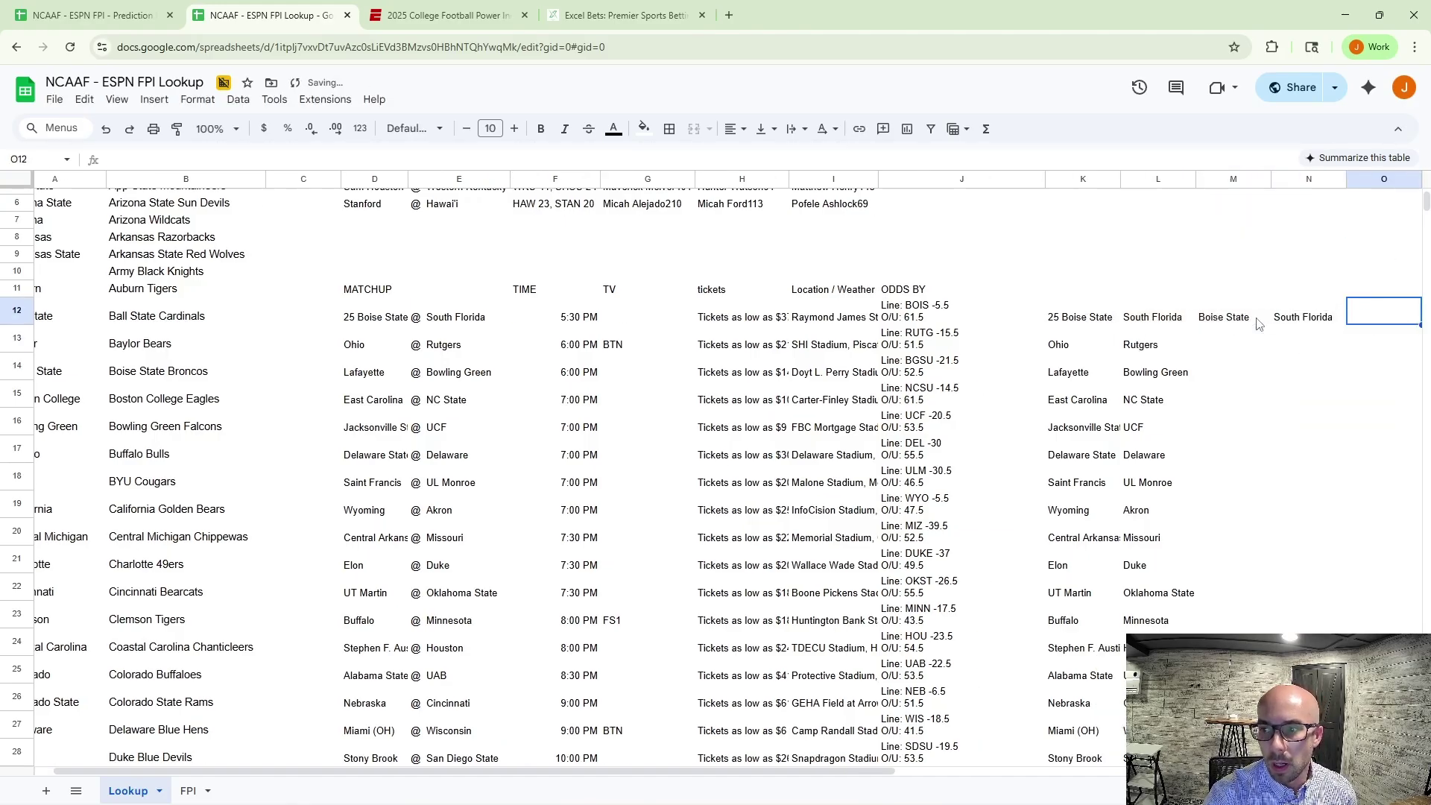
Enter =VLOOKUP(M12,$A:$B,2,False) in O12 to return Boise State Broncos.
type("=VLOOKUP(")
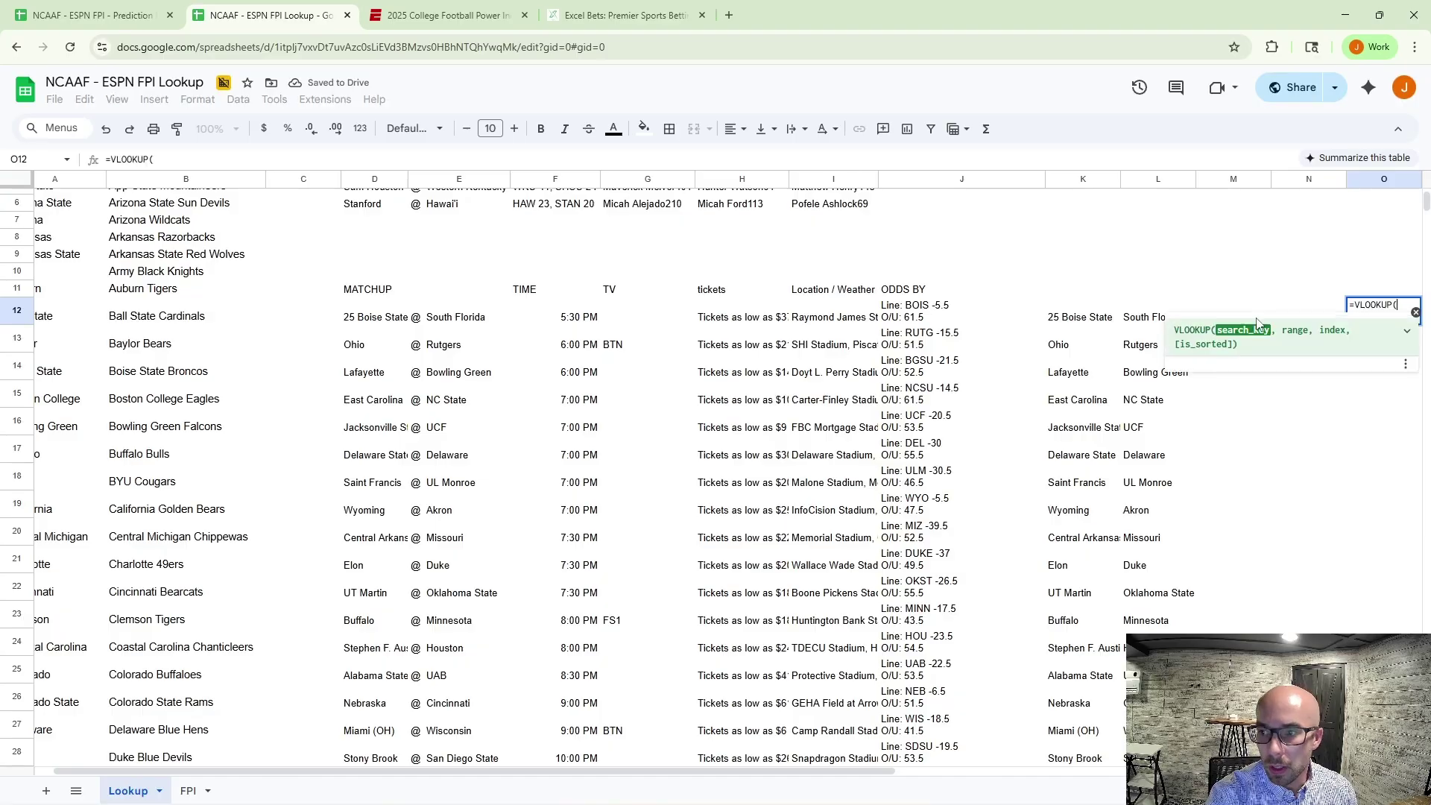
left_click(1259, 323)
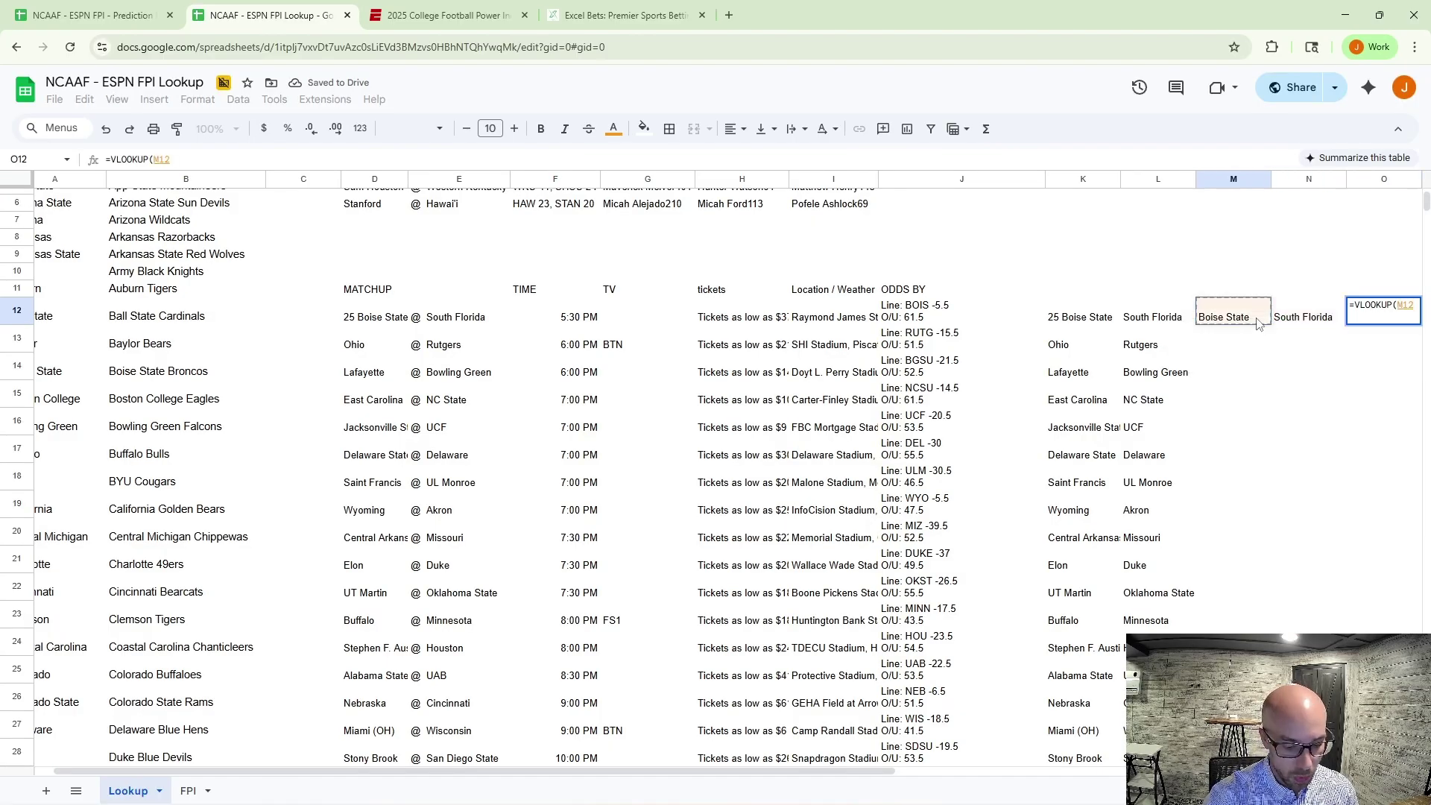
type(",")
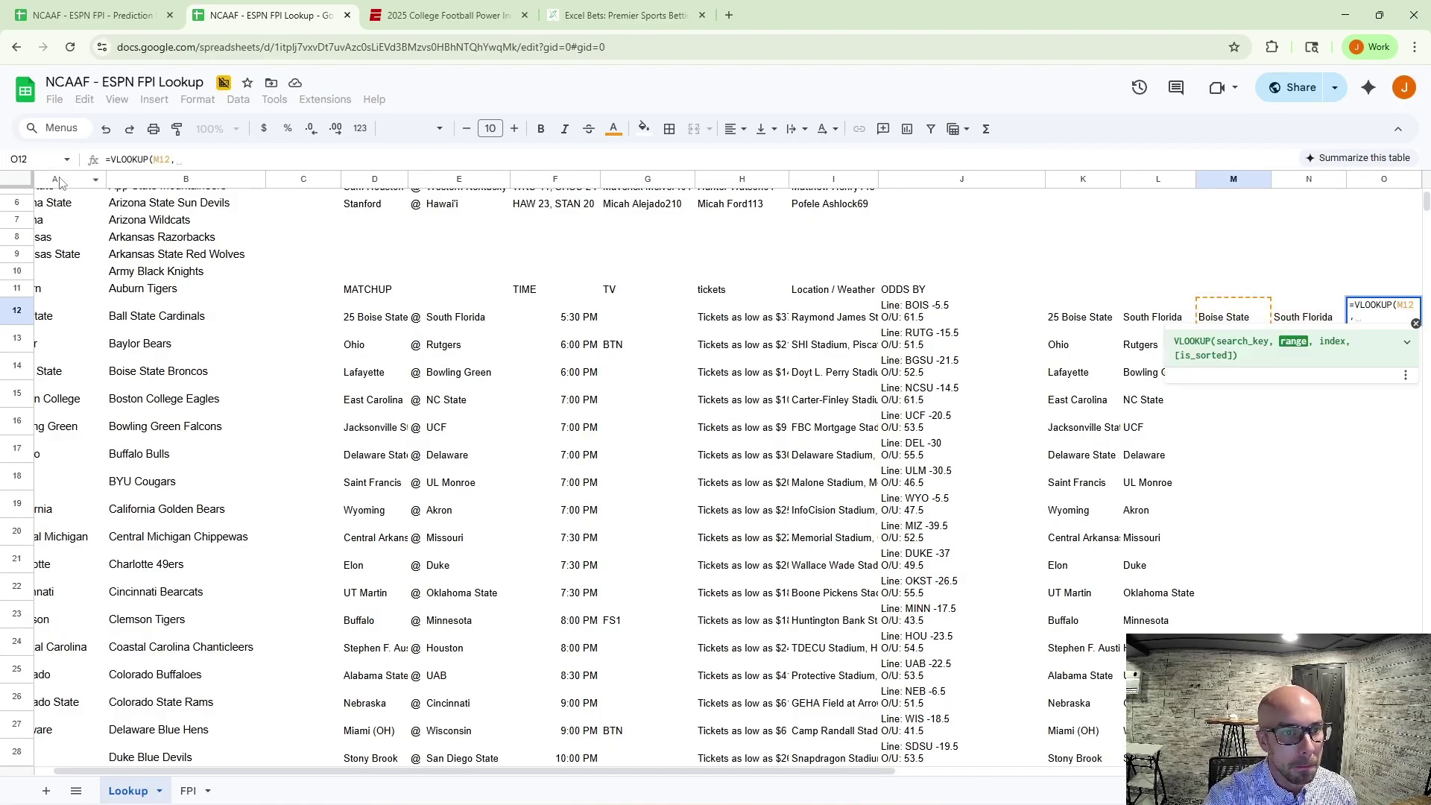
left_click_drag(60, 183, 165, 183)
key("F4")
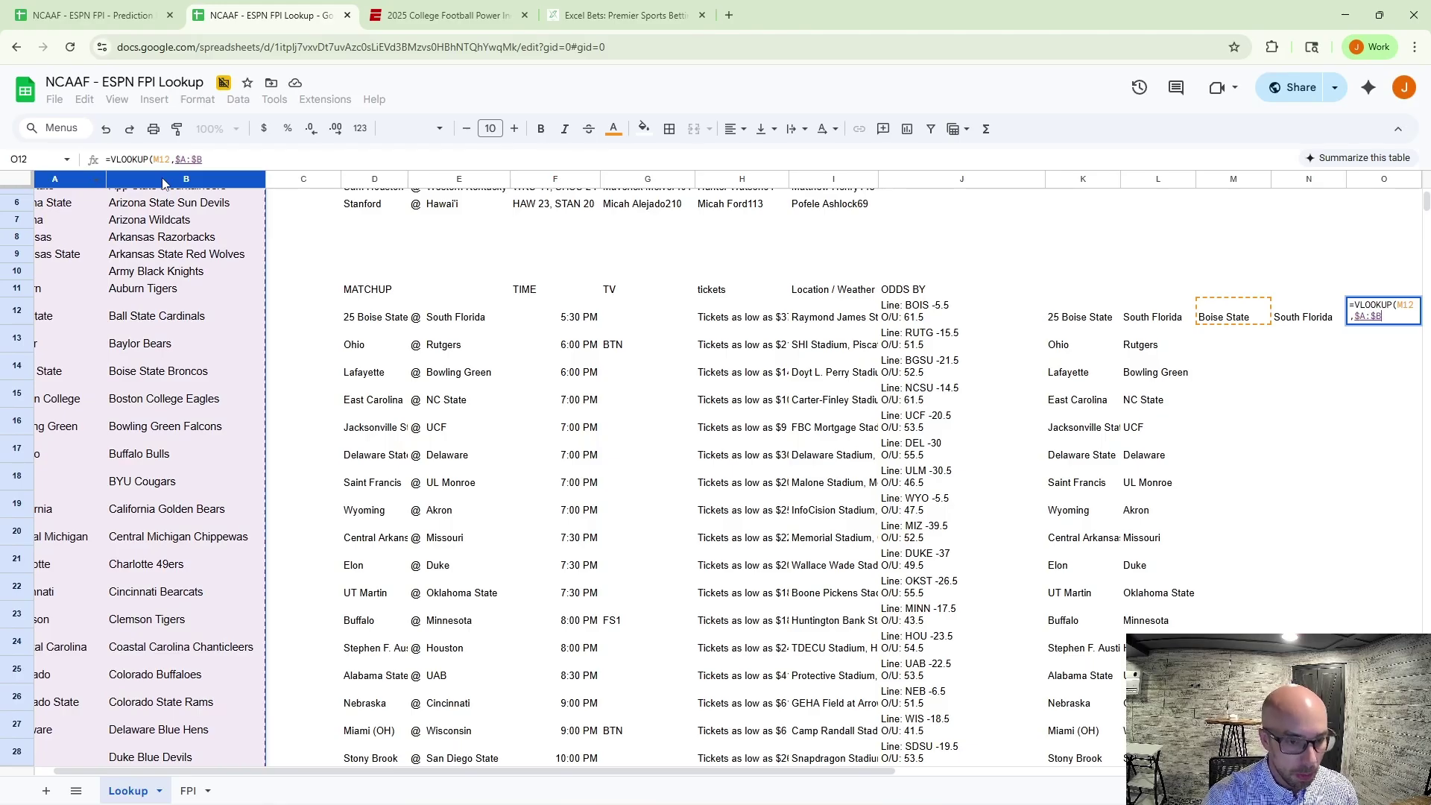
type(",2,")
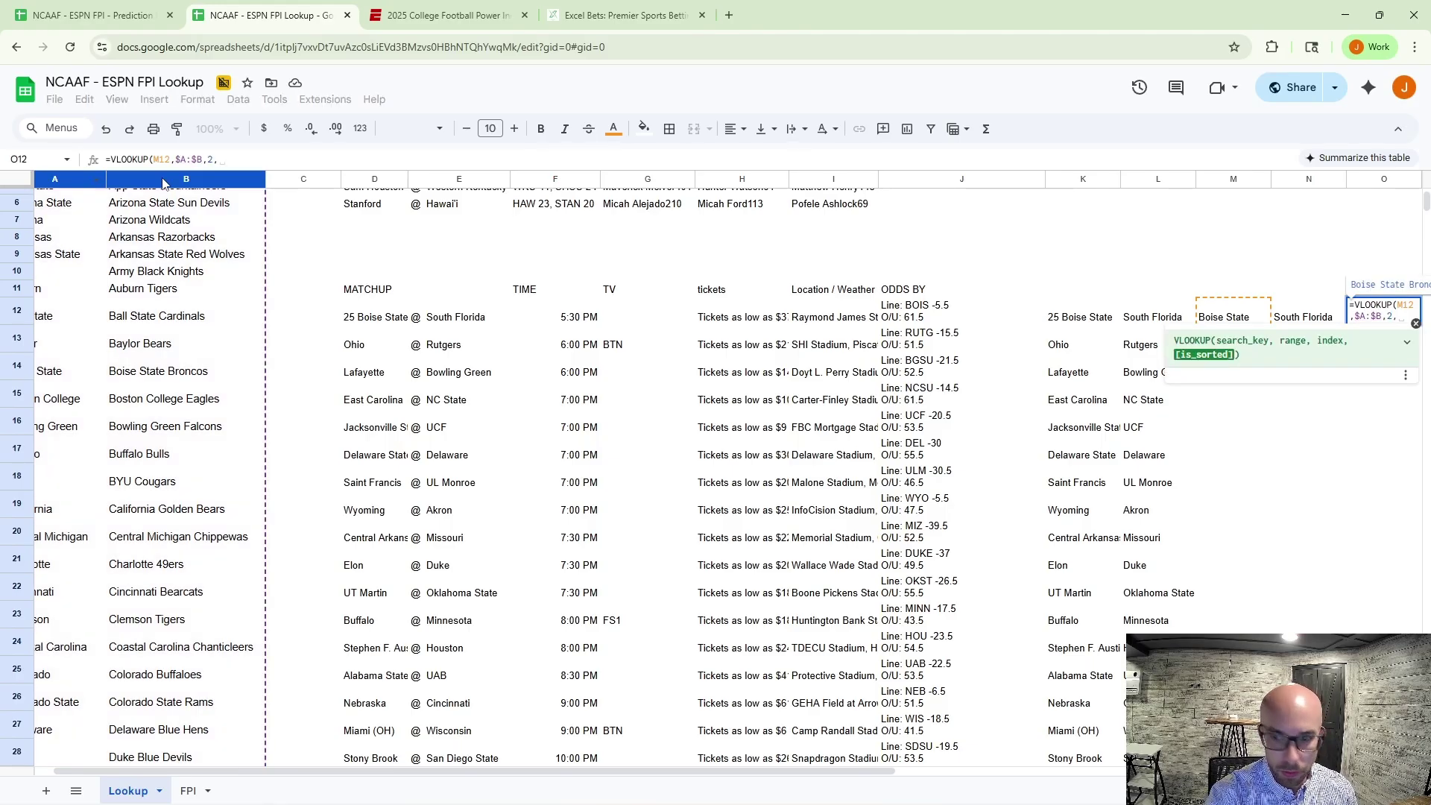
type("False)")
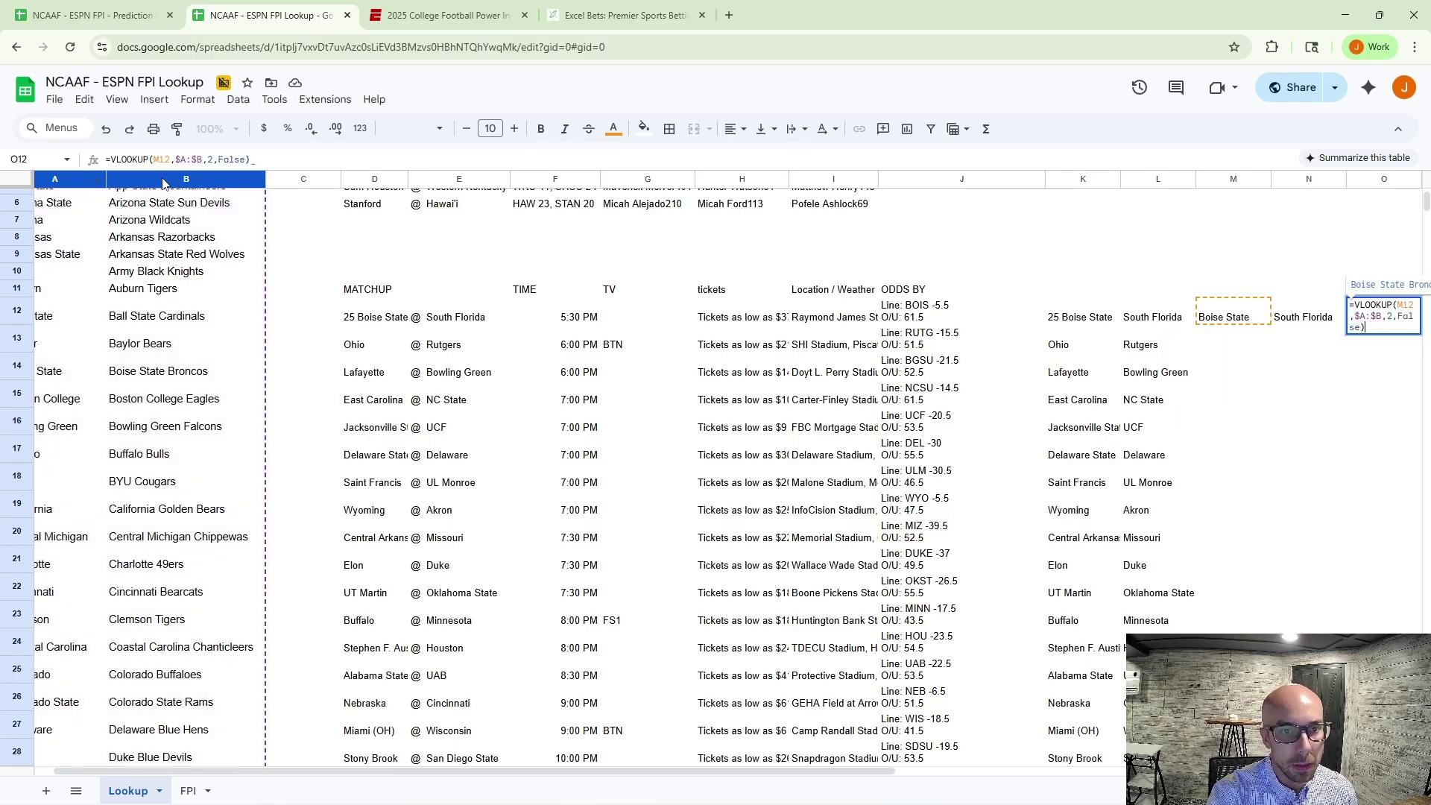
key("Tab")
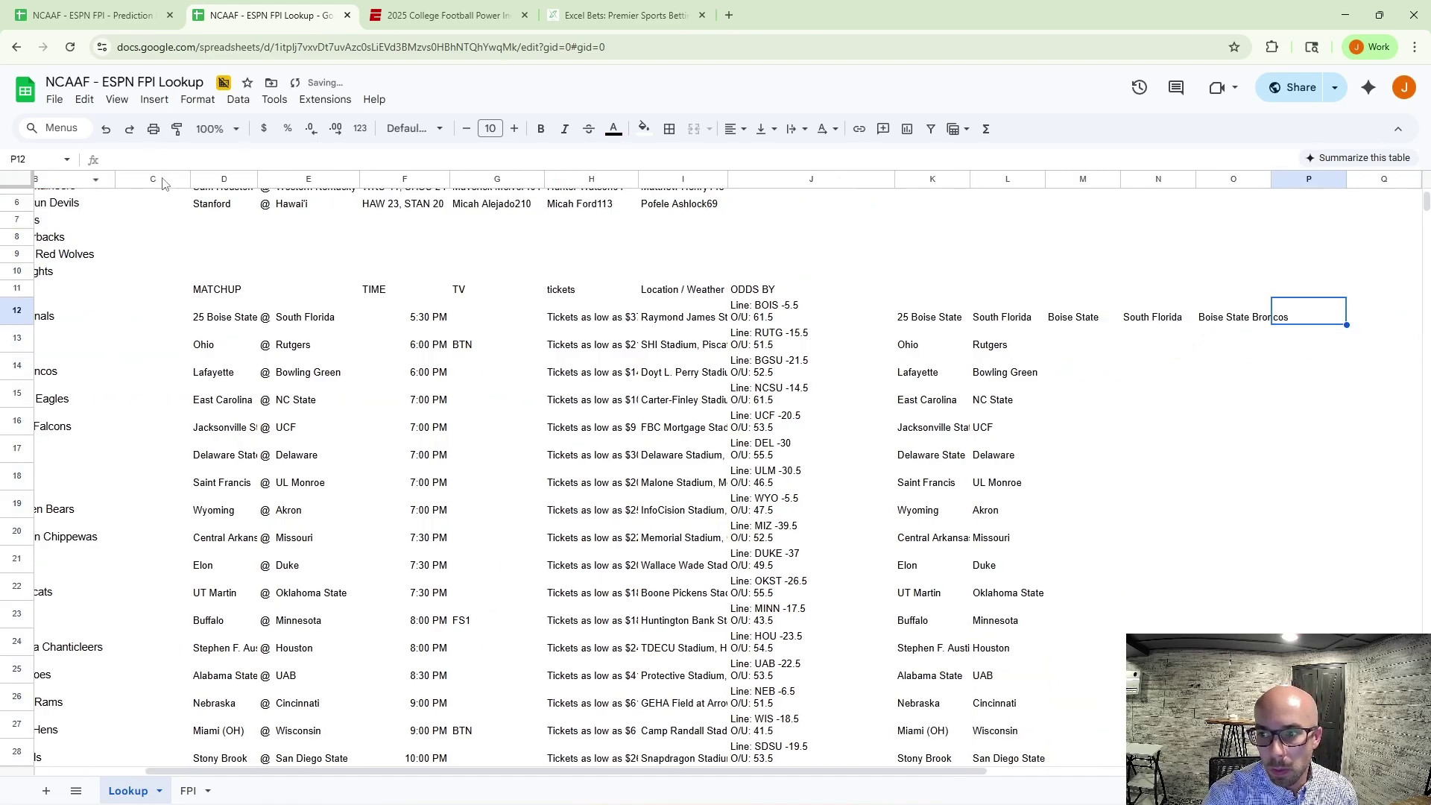
Copy the O12 lookup into P12 to return South Florida Bulls.
key("Left")
key("ctrl+c")
key("Right")
key("ctrl+v")
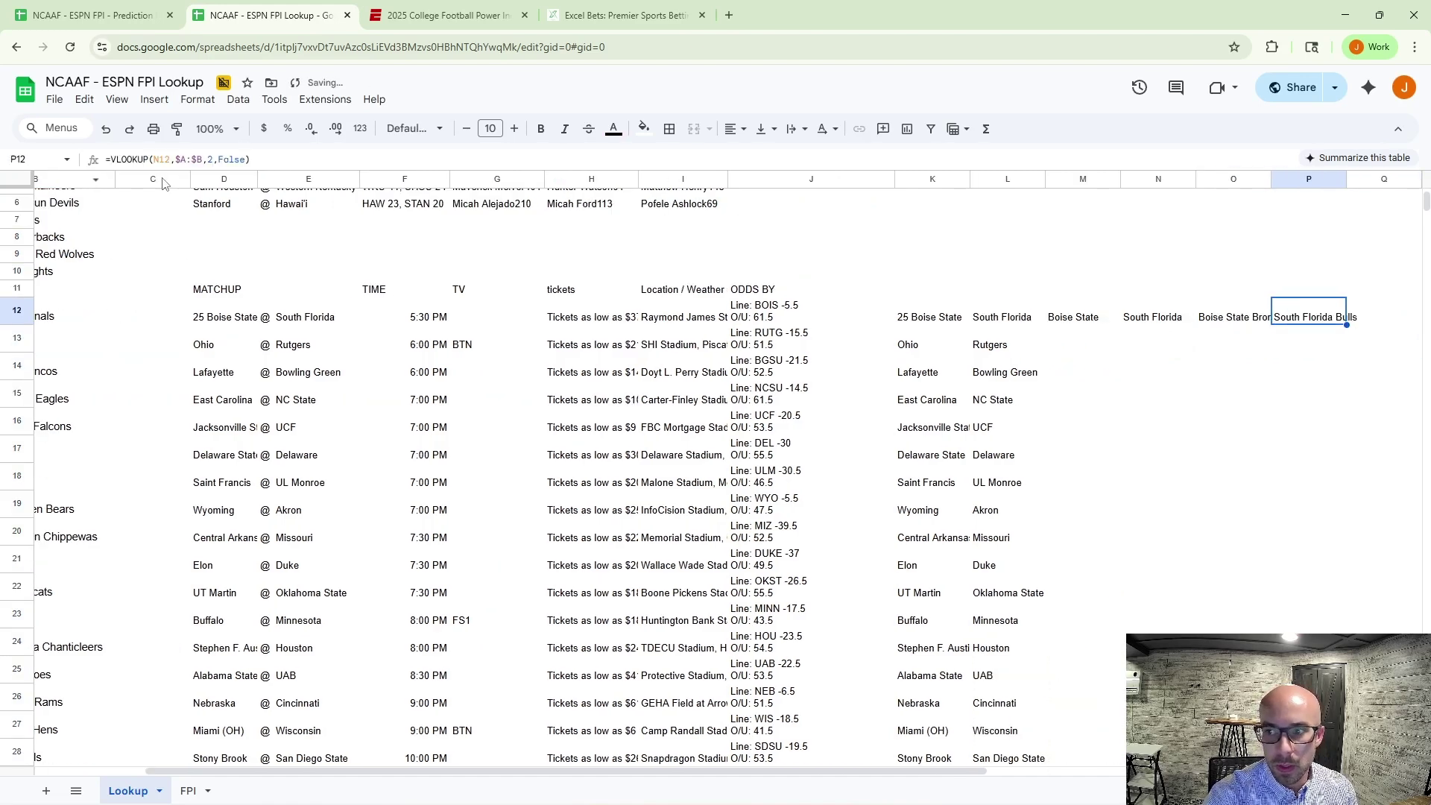
key("F2")
key("Escape")
key("Left")
key("Right")
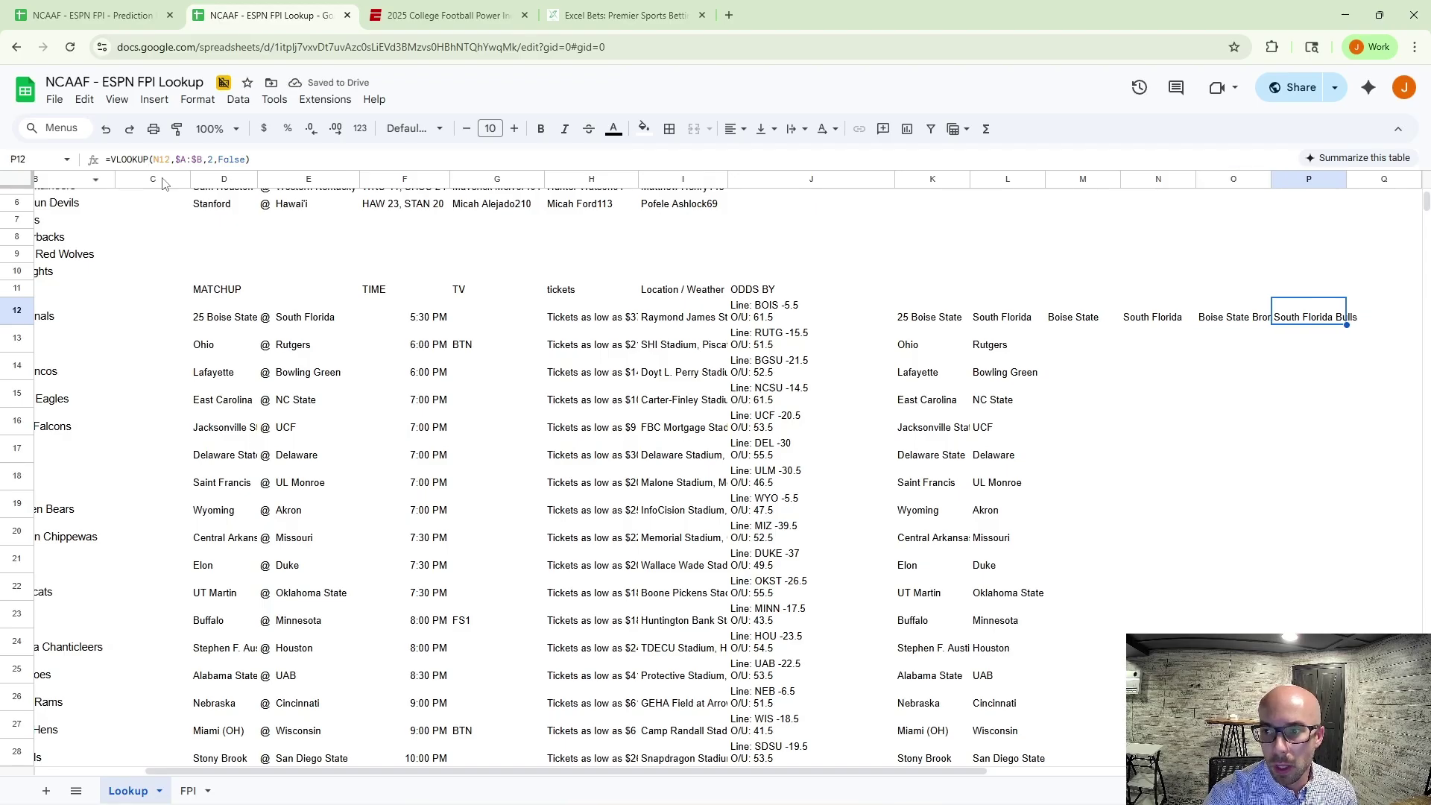
key("Left")
key("shift+Right")
left_click(1283, 397)
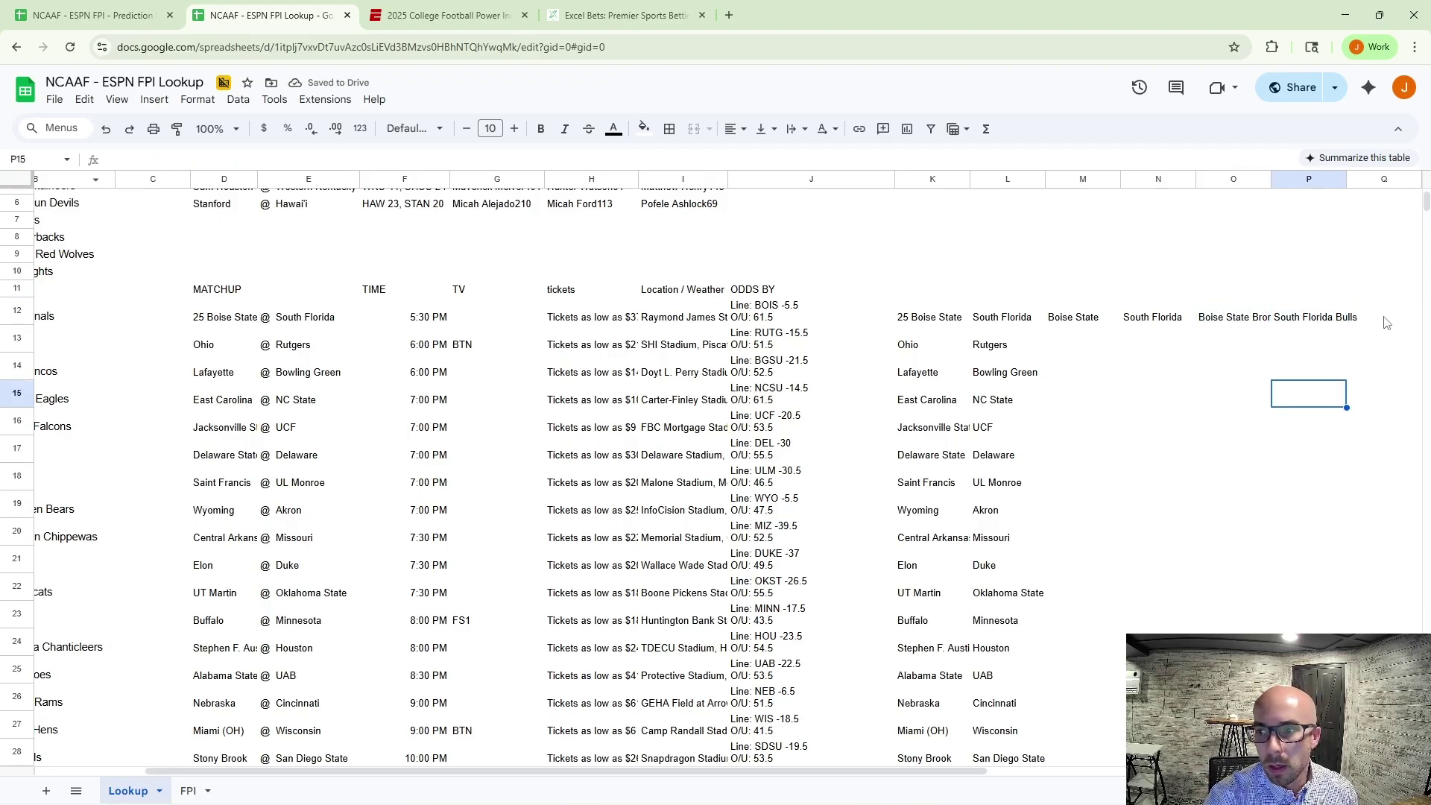
Enter =VLOOKUP(O12,FPI!$A:$D,4,False) in Q12 to get Boise State's 7.2 rating.
left_click(1384, 316)
key("Right")
key("Right")
key("Left")
key("Left")
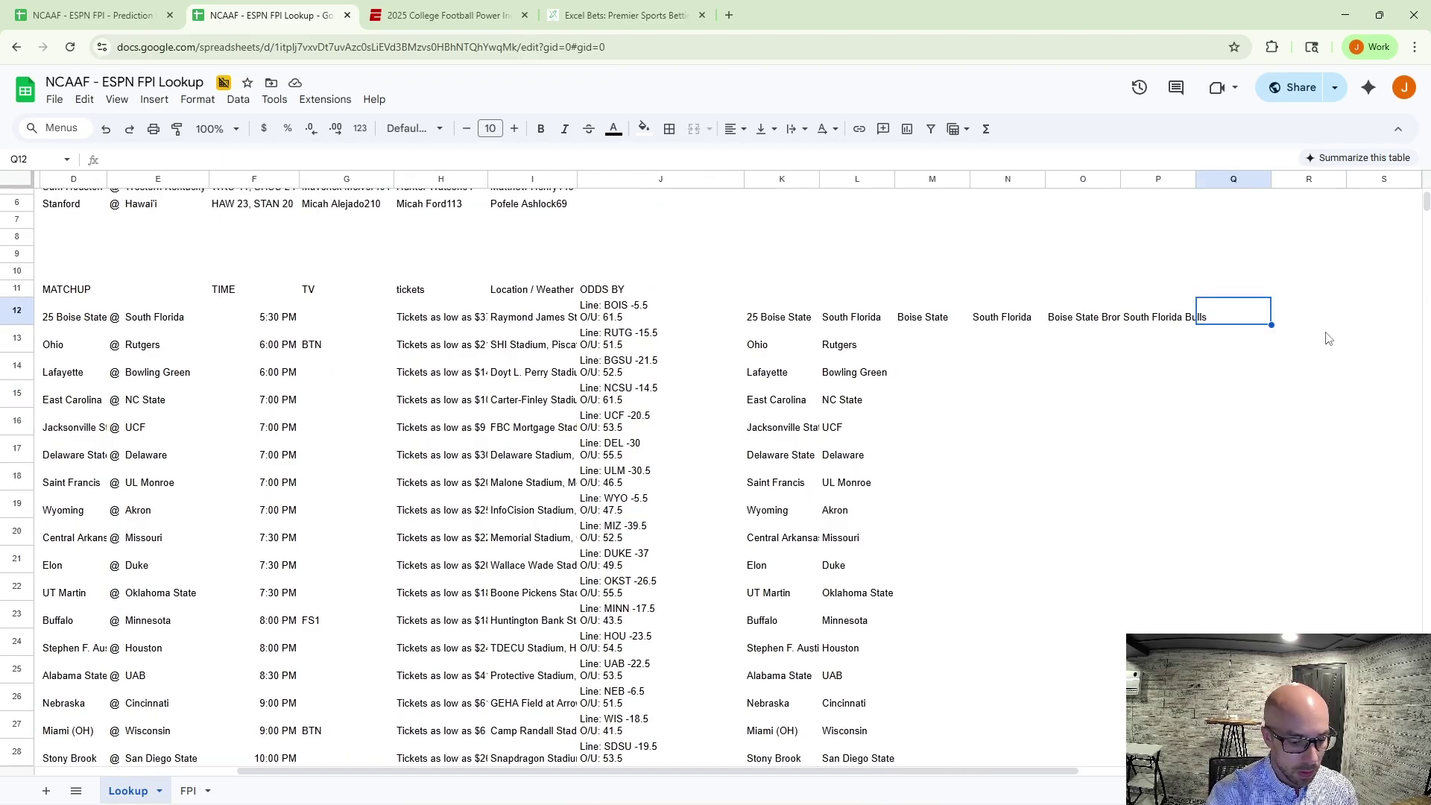
type("=VLOOKUP(")
key("Left")
key("Left")
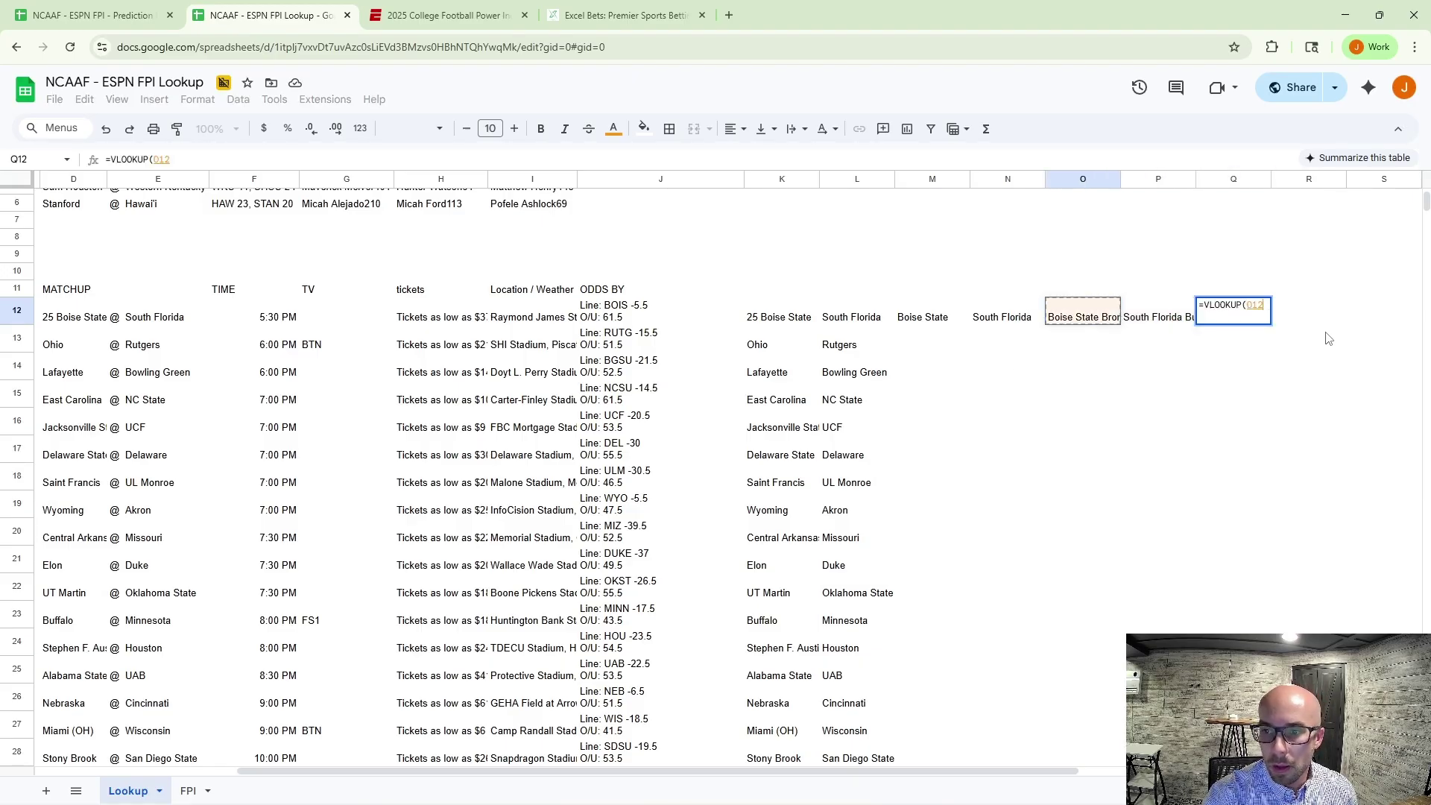
type(",")
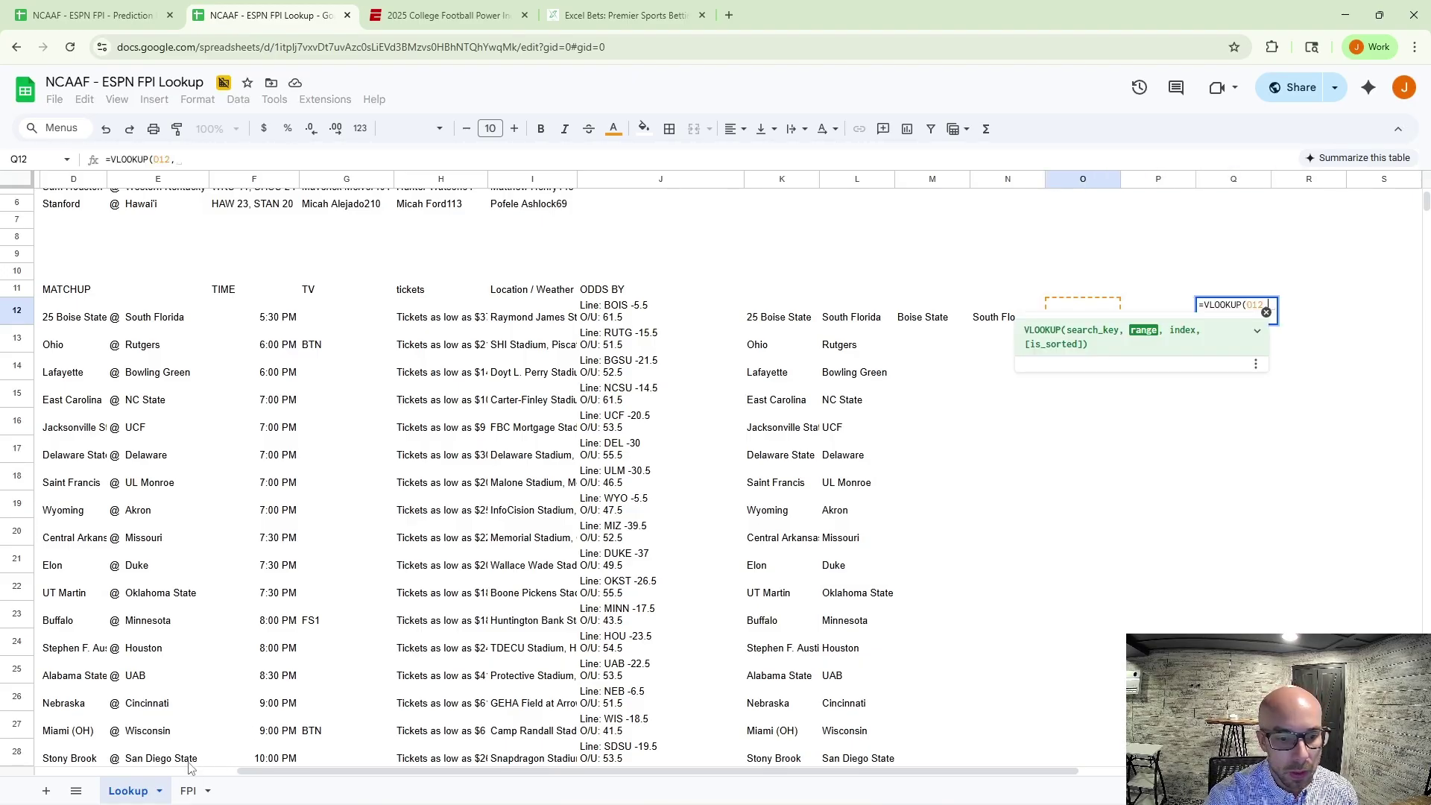
left_click(187, 791)
scroll(119, 186, "up", 2)
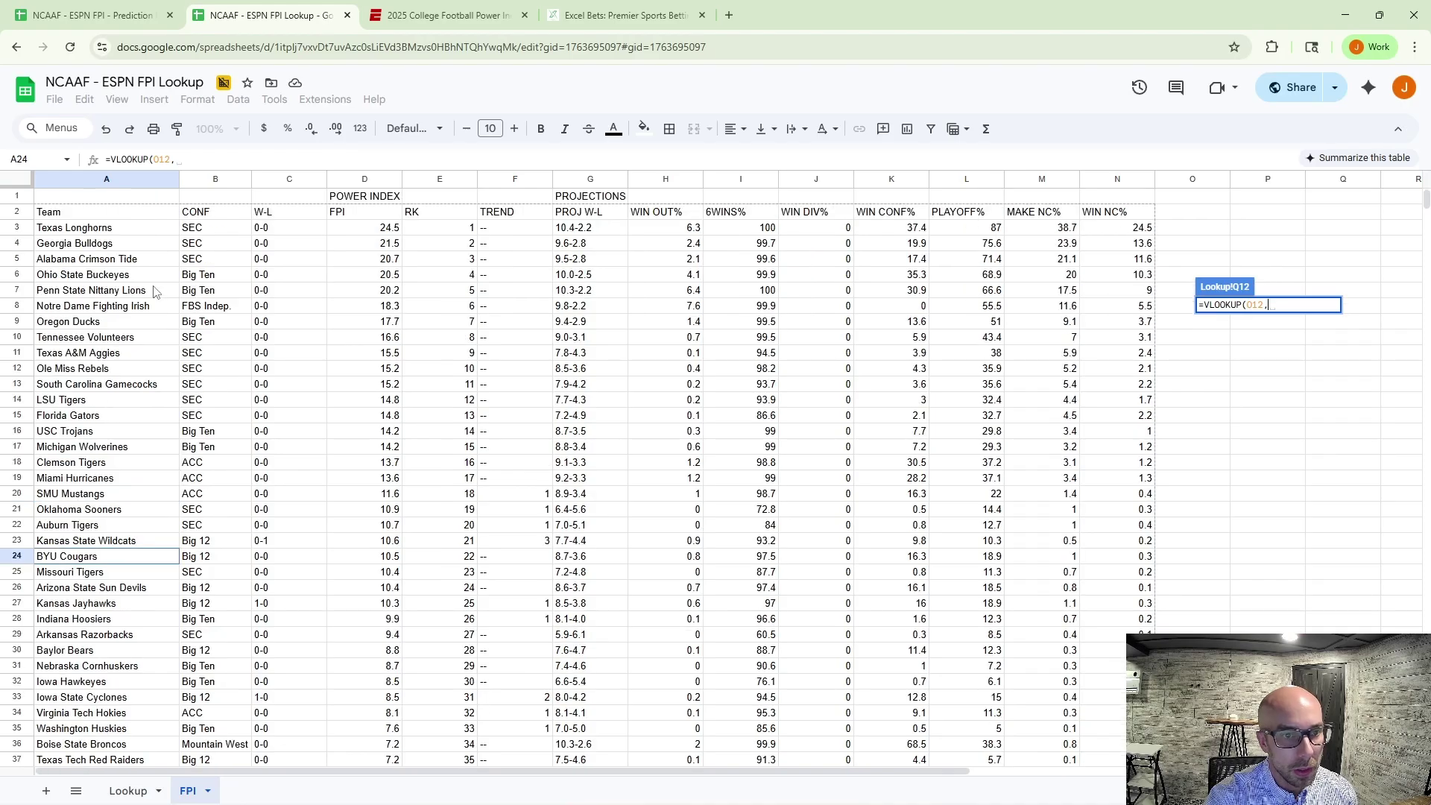
left_click_drag(130, 184, 354, 186)
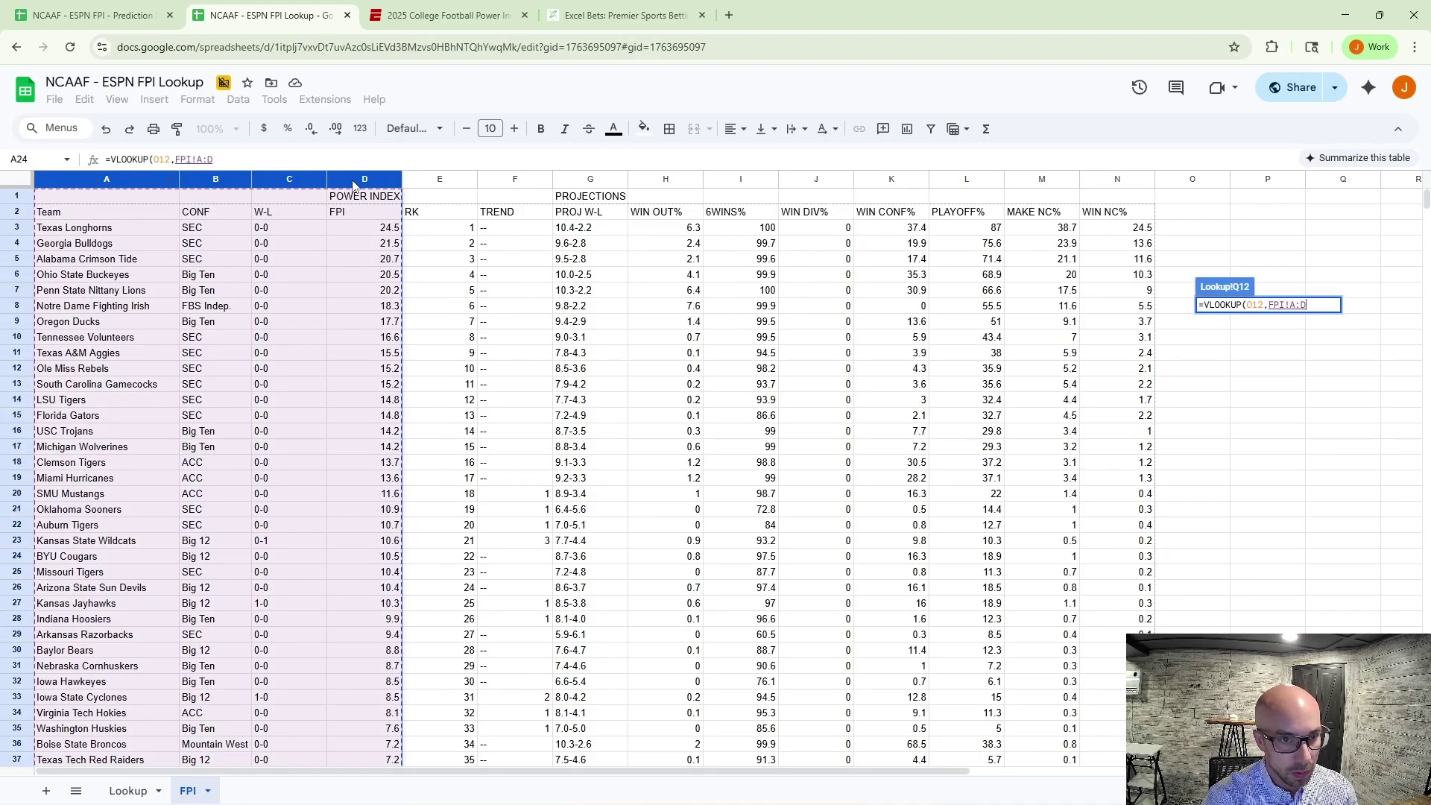
key("F4")
type(",4,False")
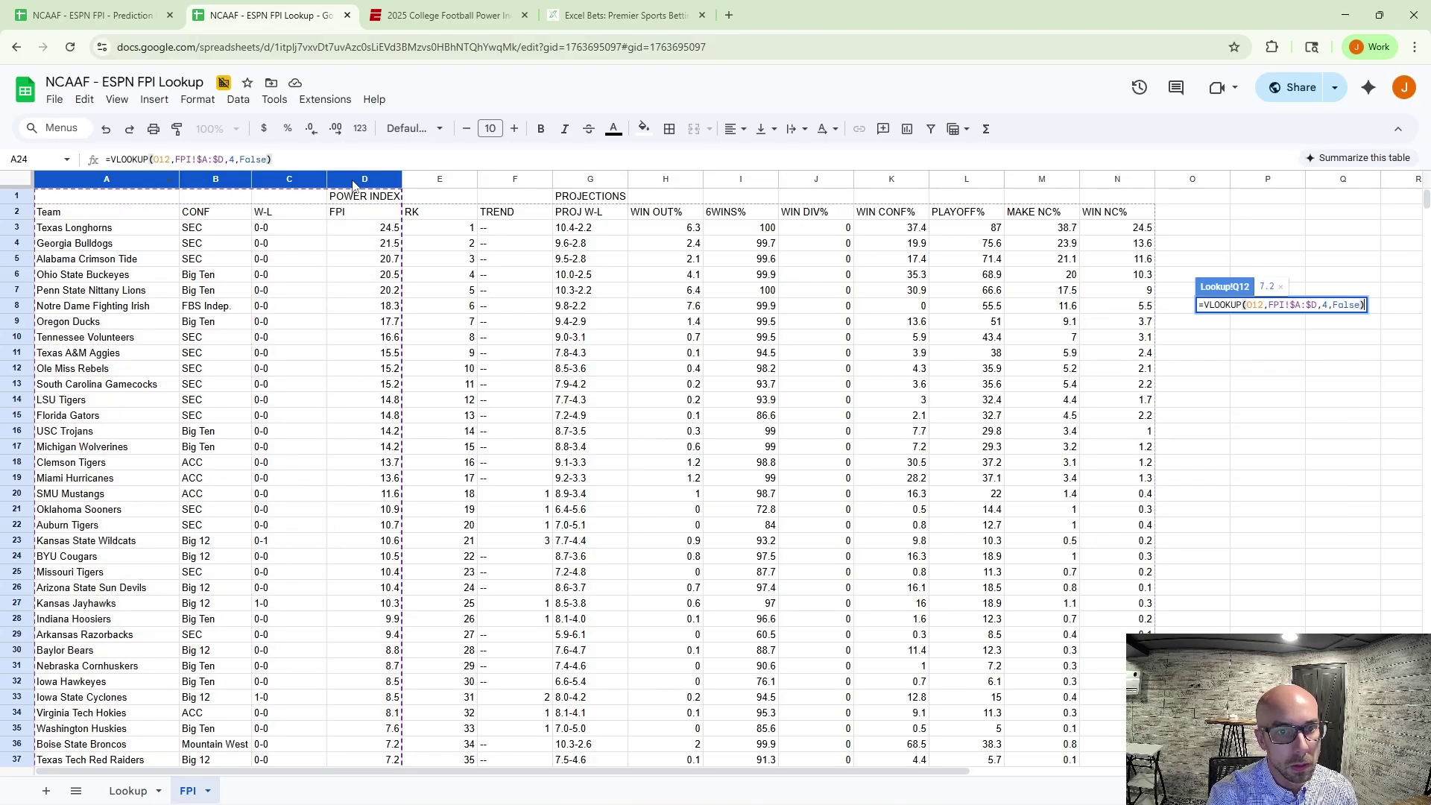
key("Return")
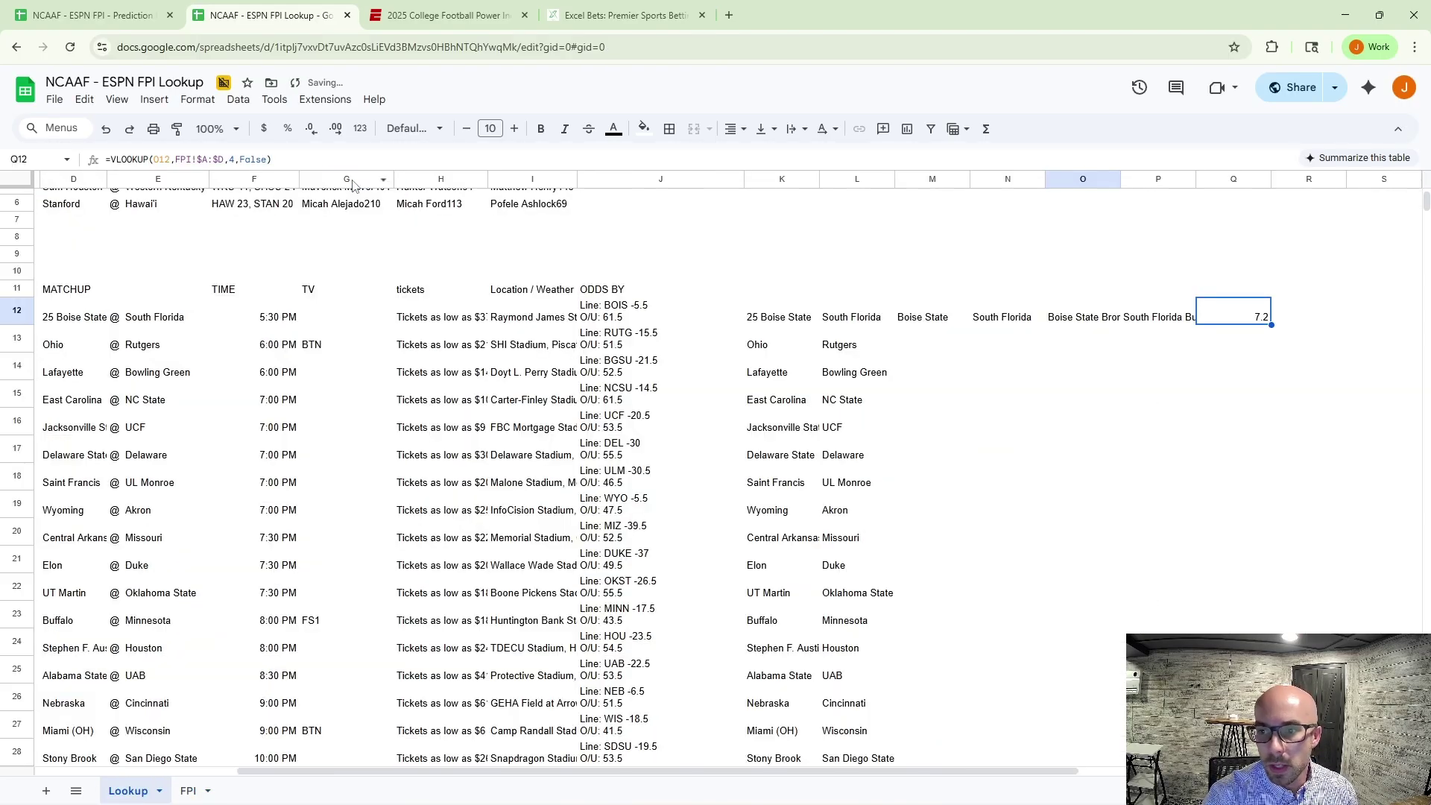
Copy the Q12 rating lookup into R12 to get South Florida's -1.8.
key("Right")
key("Right")
key("Right")
key("Left")
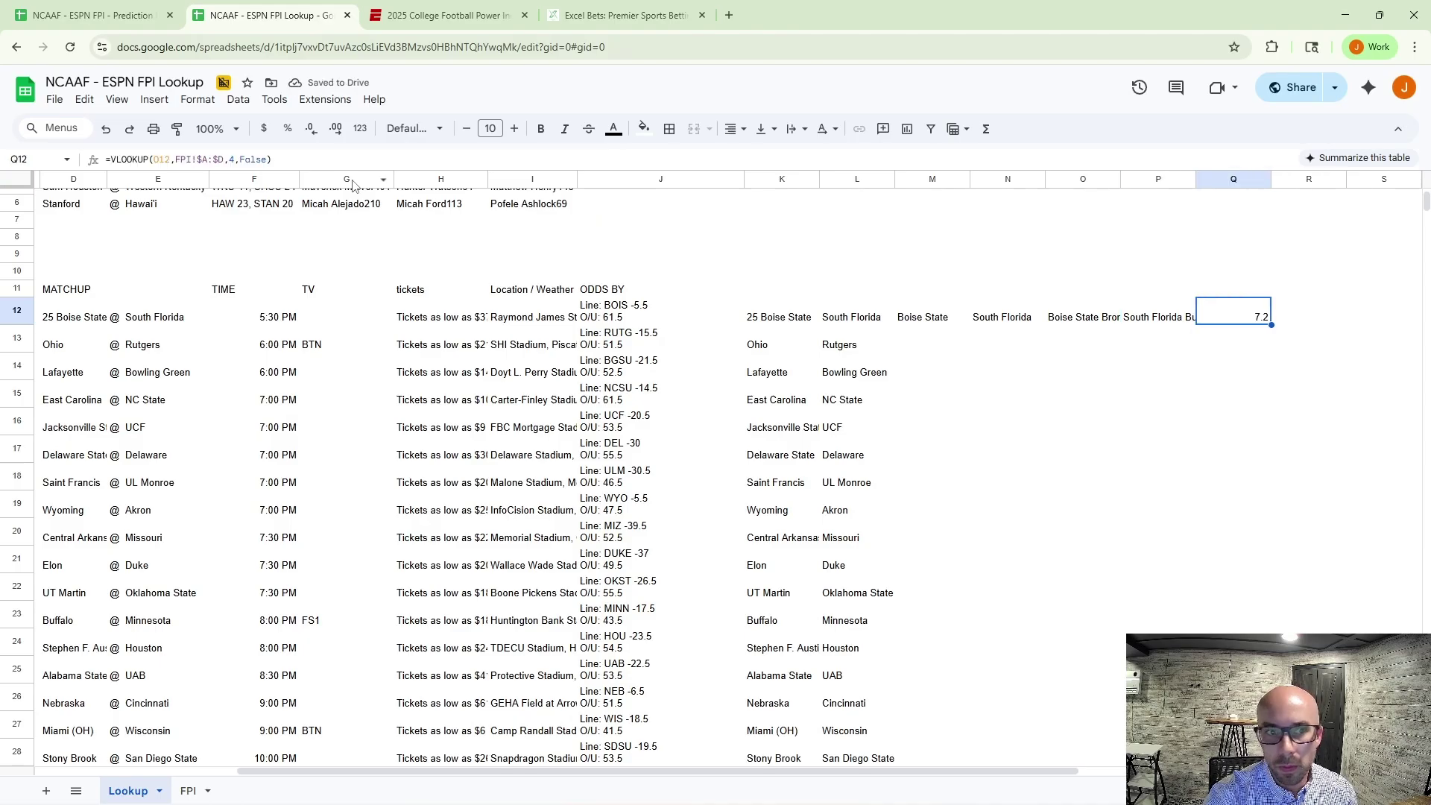
key("ctrl+c")
key("Right")
key("ctrl+v")
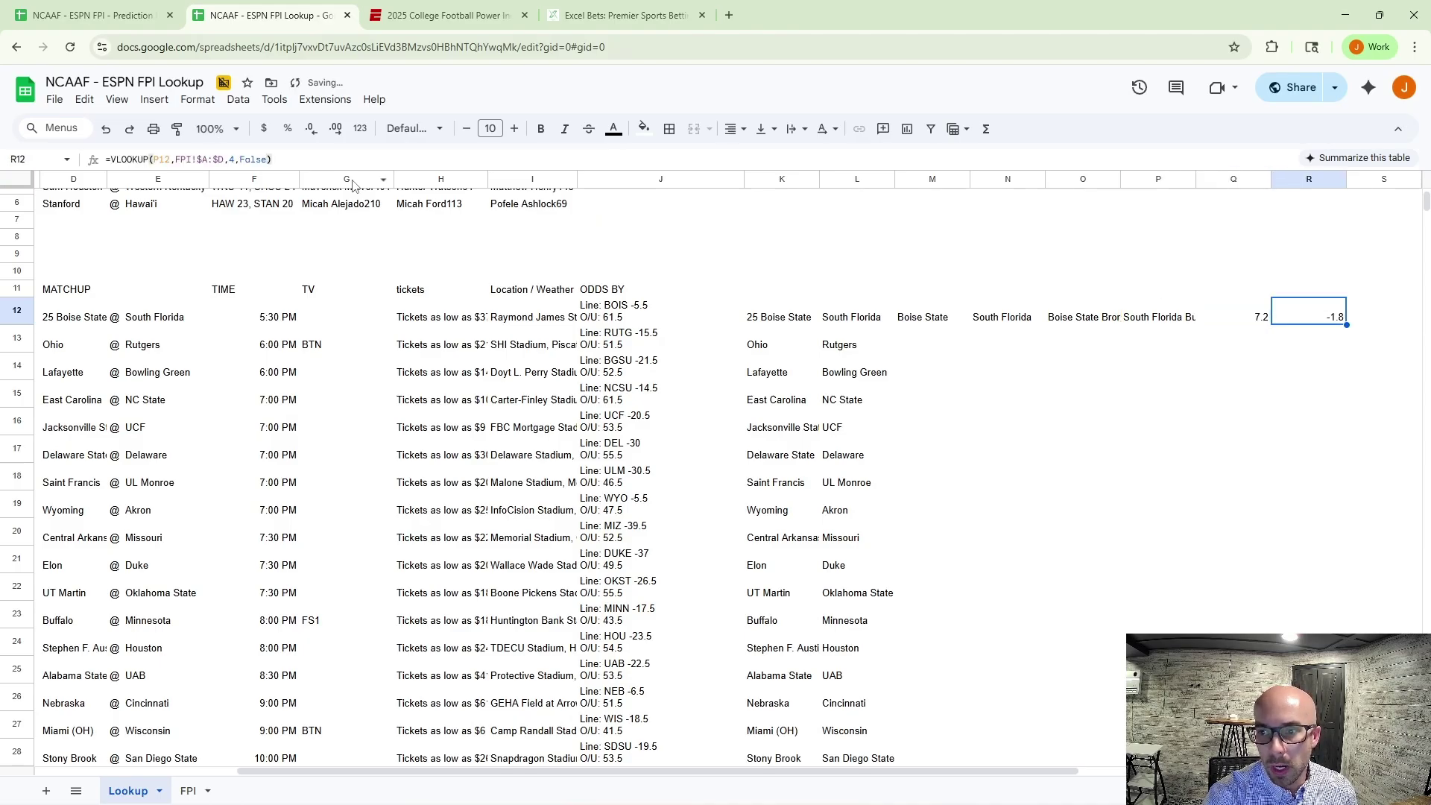
key("Left")
key("Left")
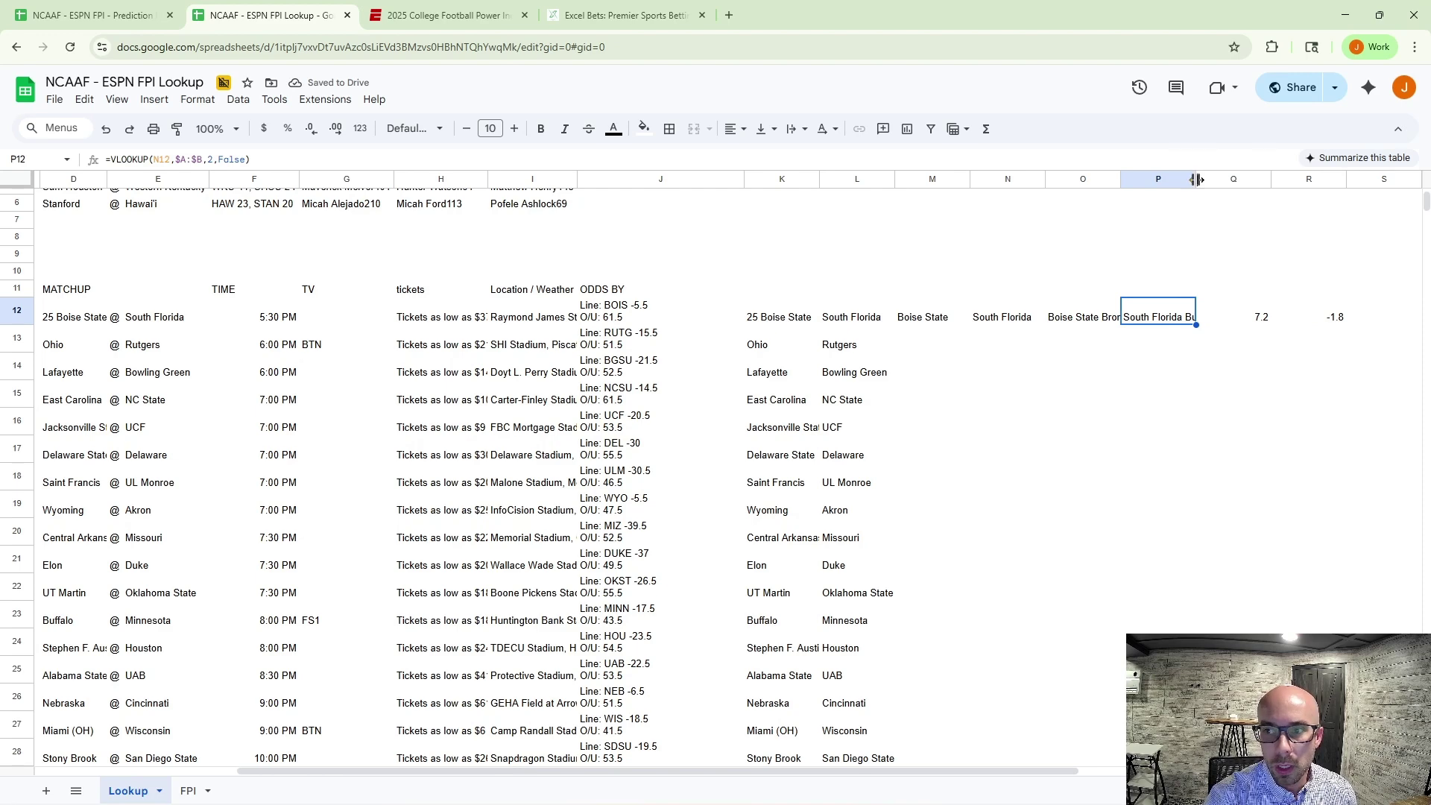
Widen column P and auto-fit column O so the full team names fit.
left_click_drag(1196, 180, 1211, 179)
right_click(1108, 180)
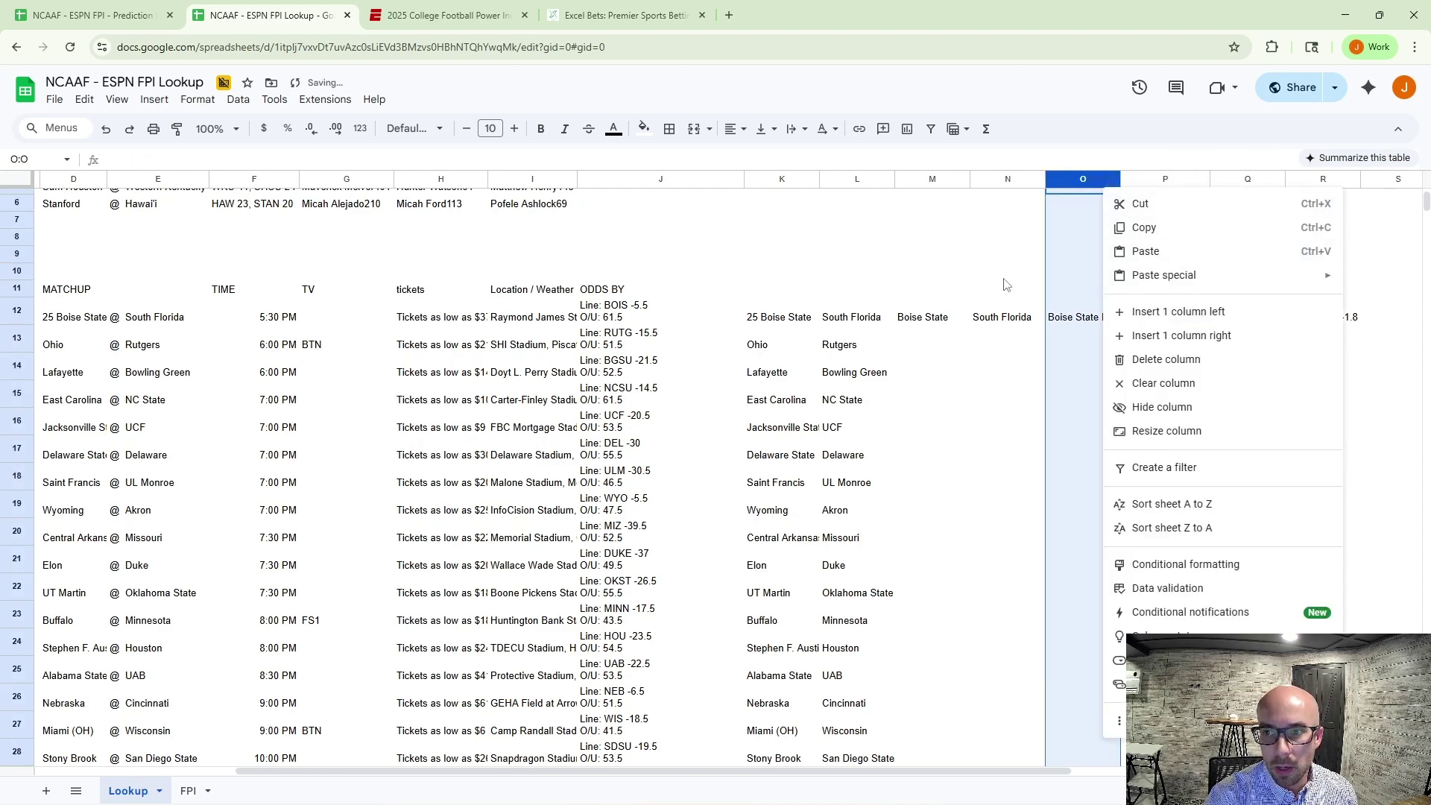
left_click(1006, 282)
double_click(1120, 180)
left_click(1051, 255)
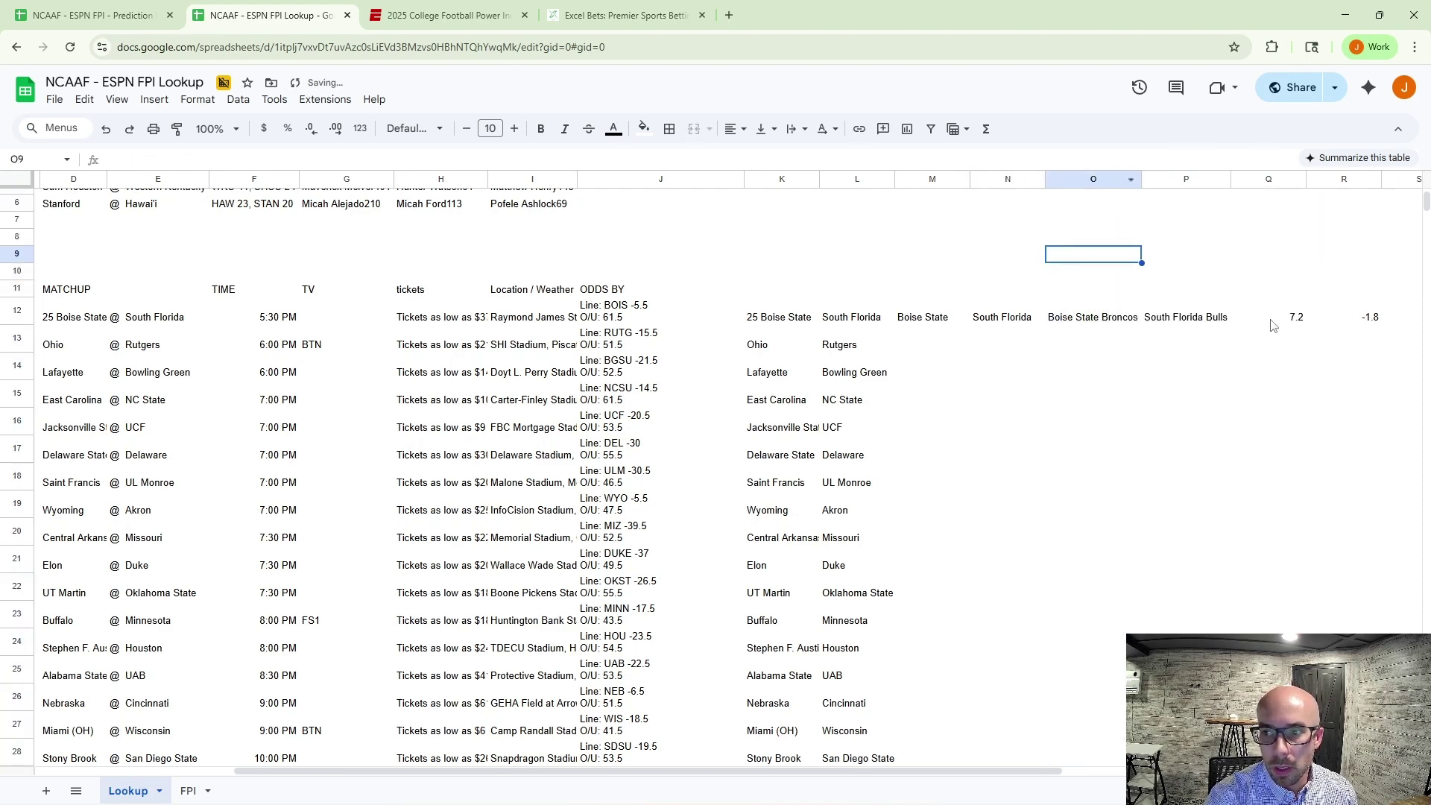
Add headers 'FPI Away' in Q11 and 'FPI Home' in R11.
left_click(1279, 289)
type("FPI")
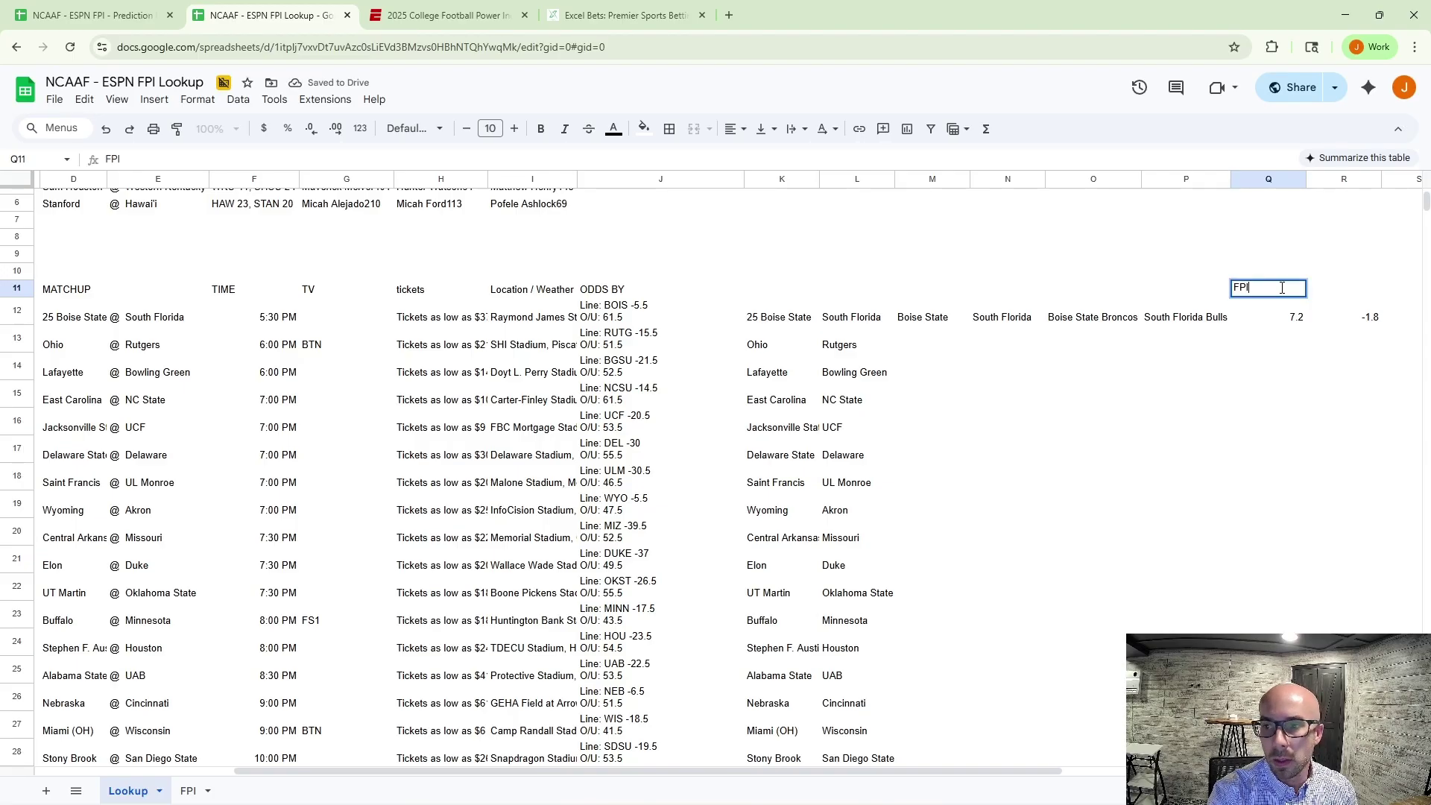
key("Tab")
type("FP")
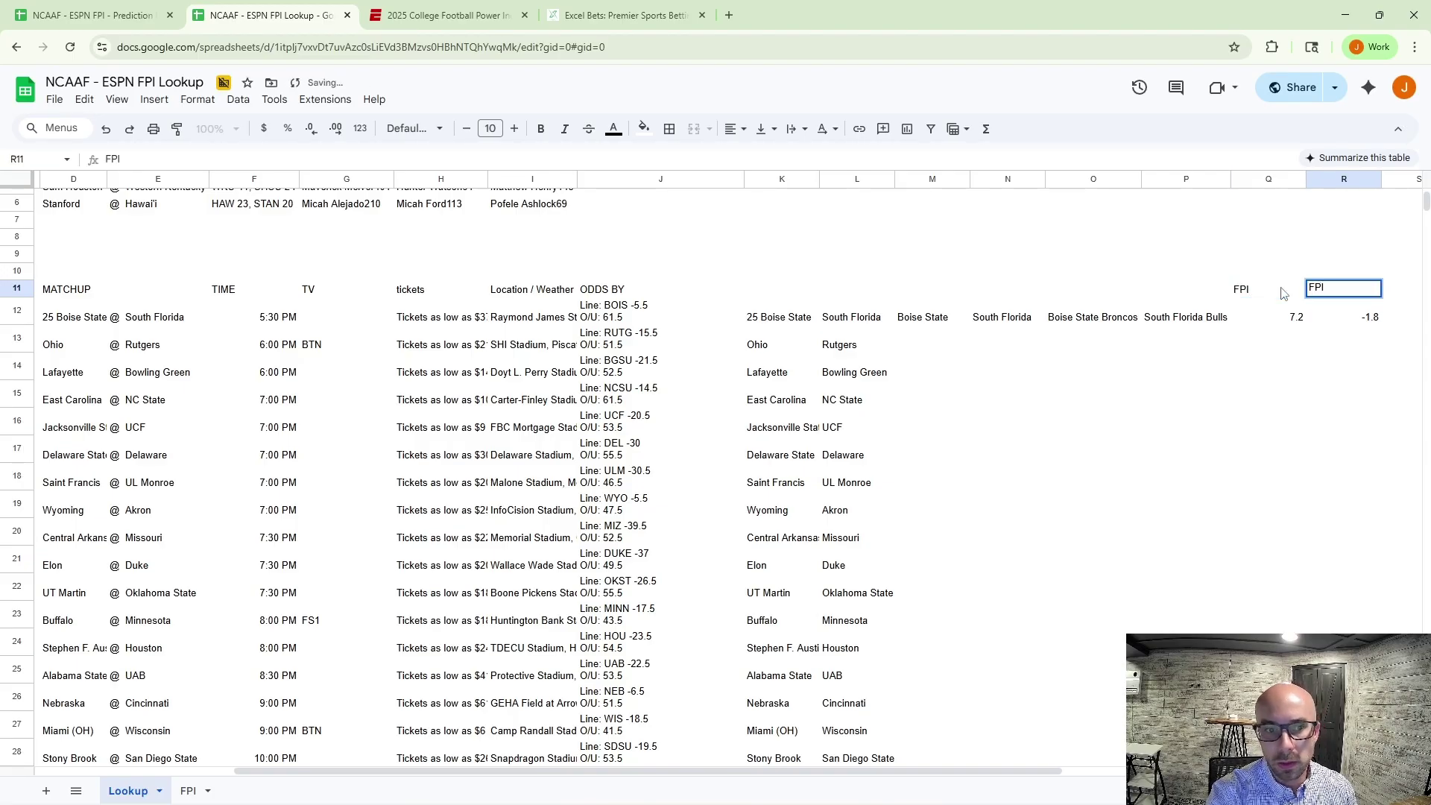
type("I Home")
double_click(1282, 289)
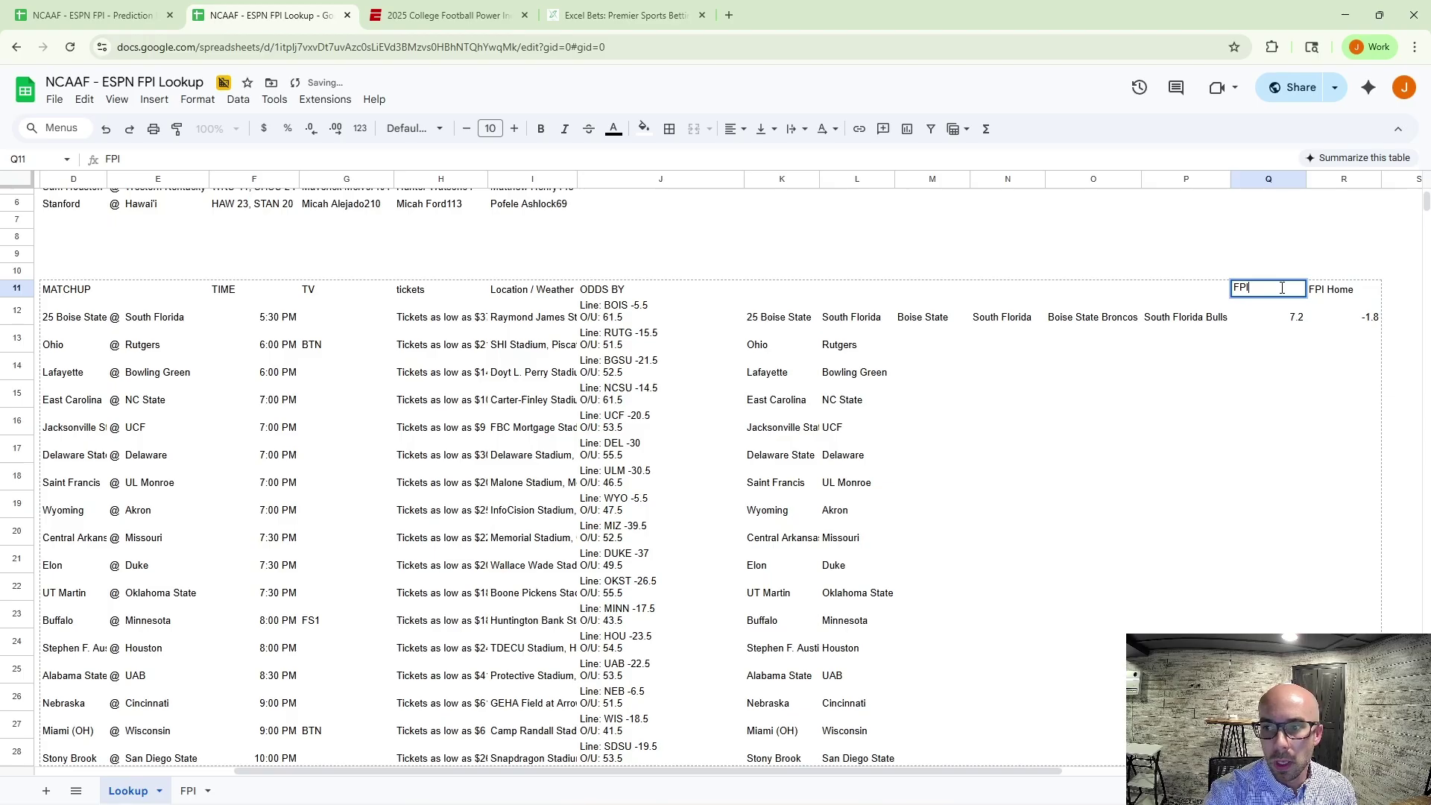
key("Return")
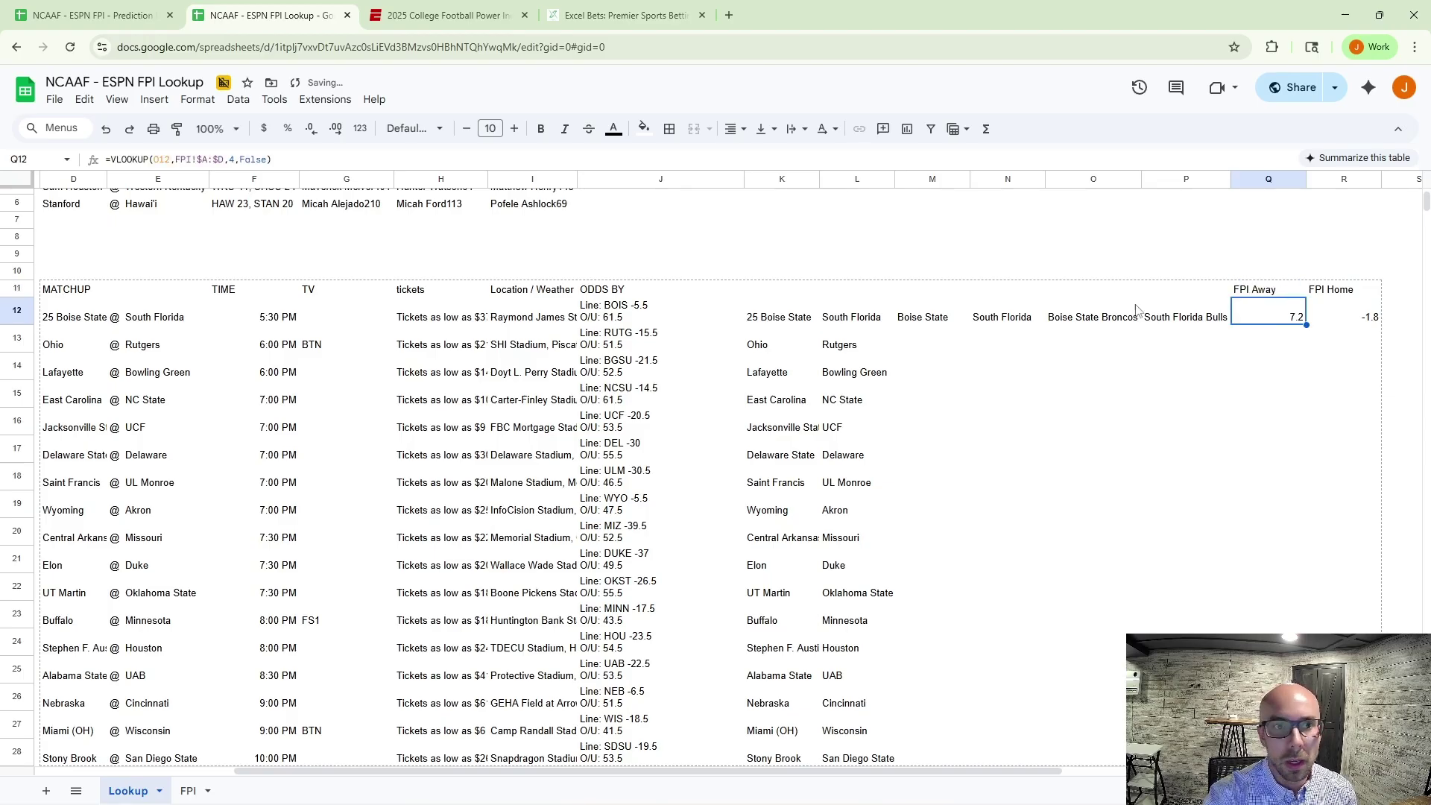
On ESPN's FPI page, search 'boise' to confirm Boise State's 7.2 rating.
left_click(403, 16)
scroll(105, 409, "down", 6)
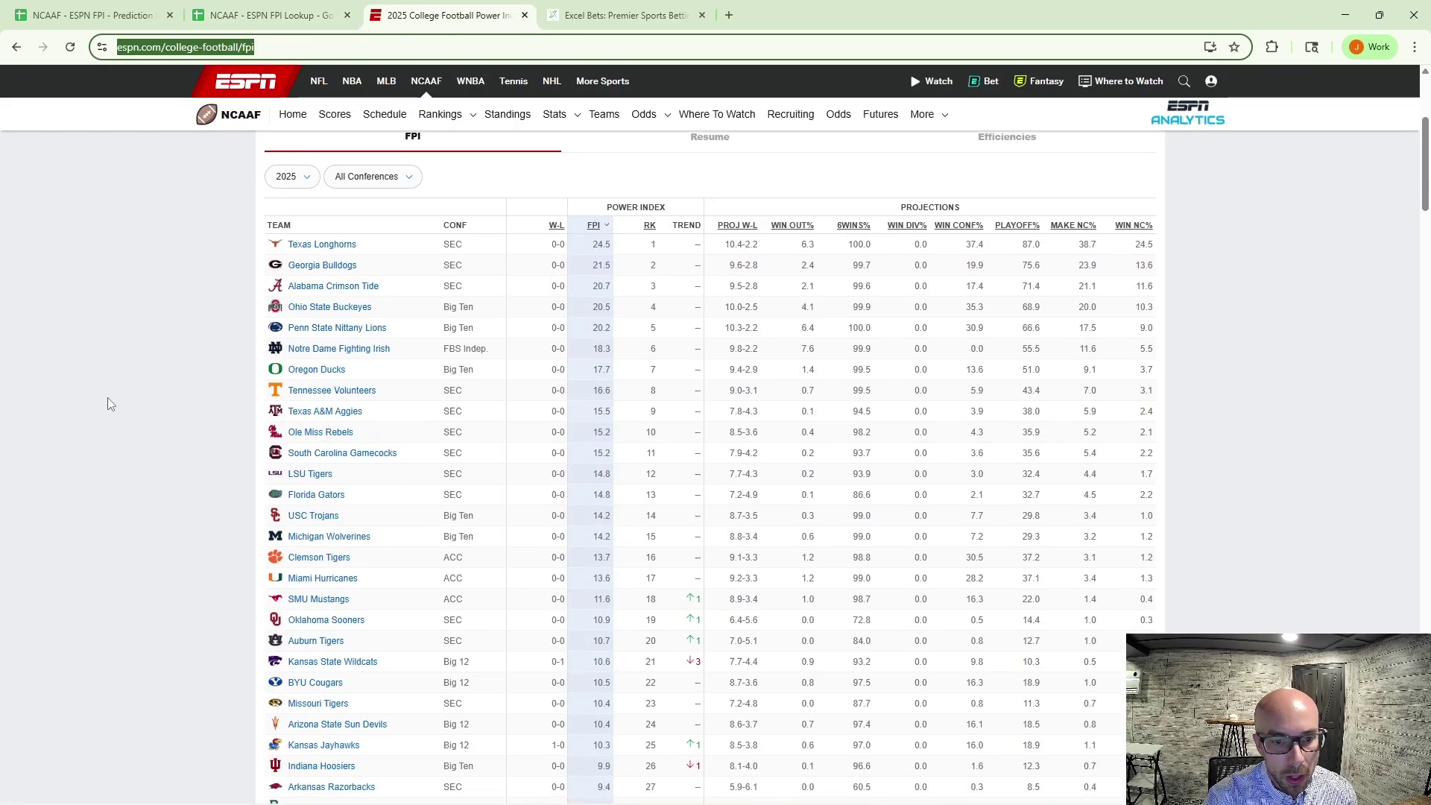
left_click(159, 398)
key("ctrl+f")
type("bo")
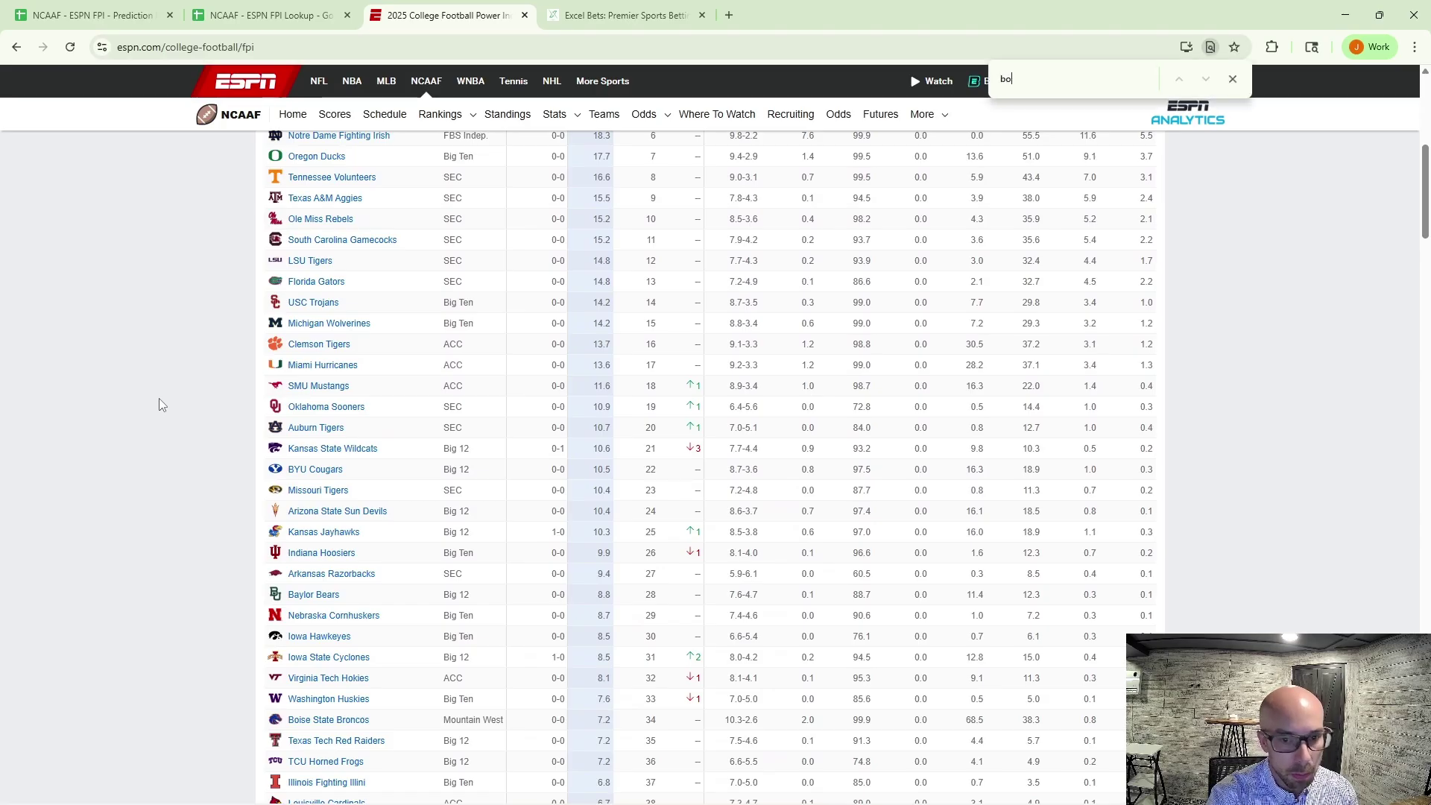
type("ise")
key("Escape")
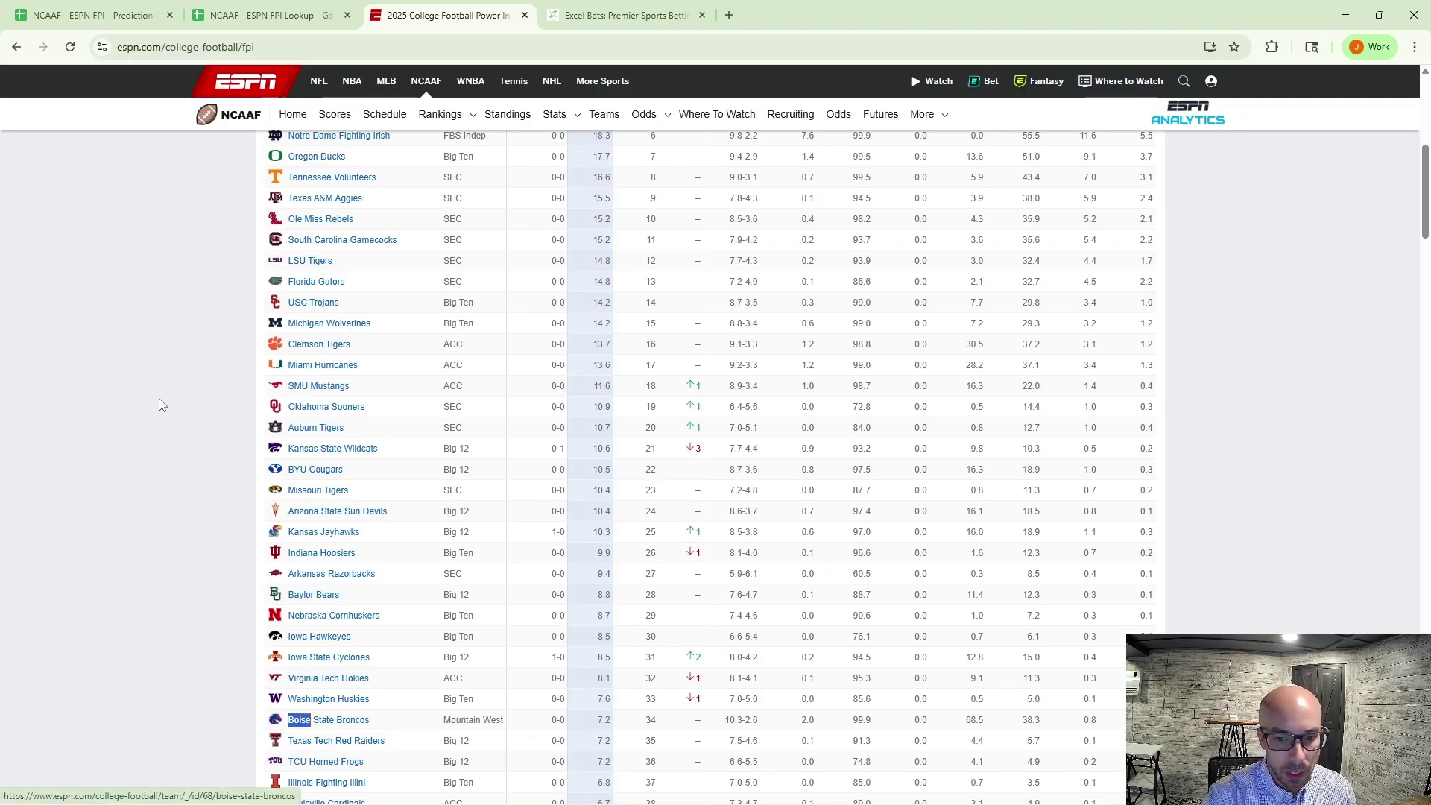
Search 'south flor' to confirm South Florida's -1.8, then return to the spreadsheet.
scroll(658, 707, "down", 1)
key("ctrl+f")
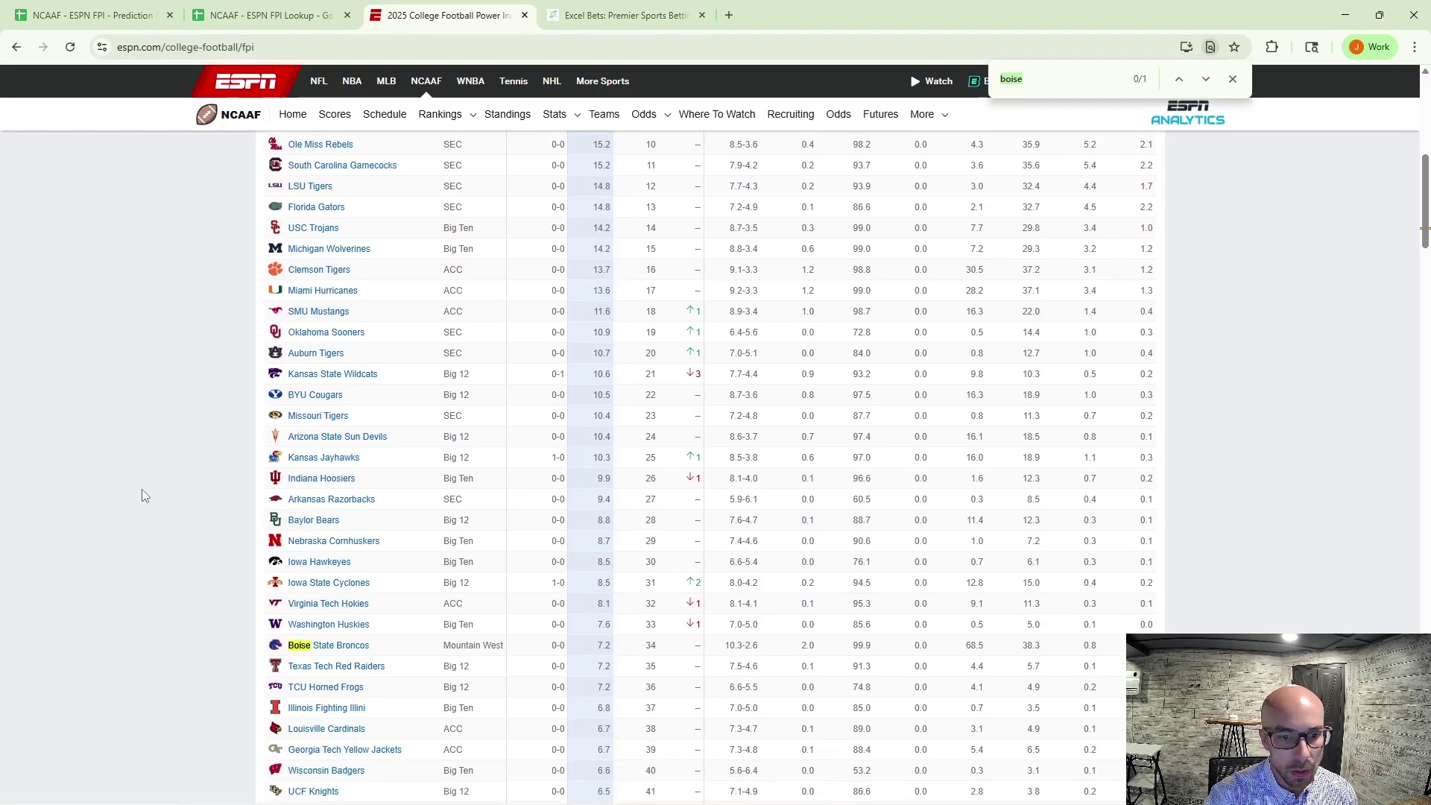
type("south flor")
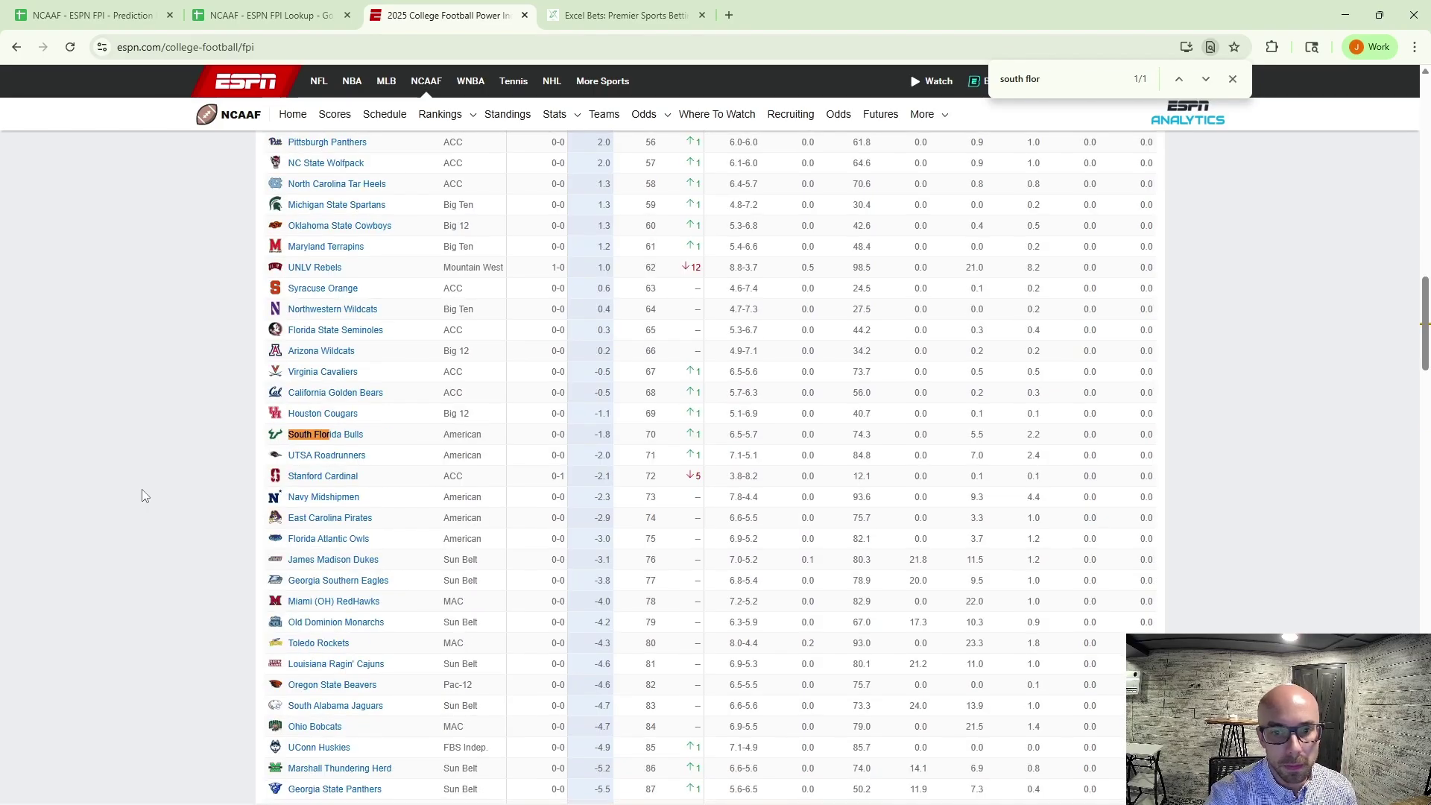
key("Escape")
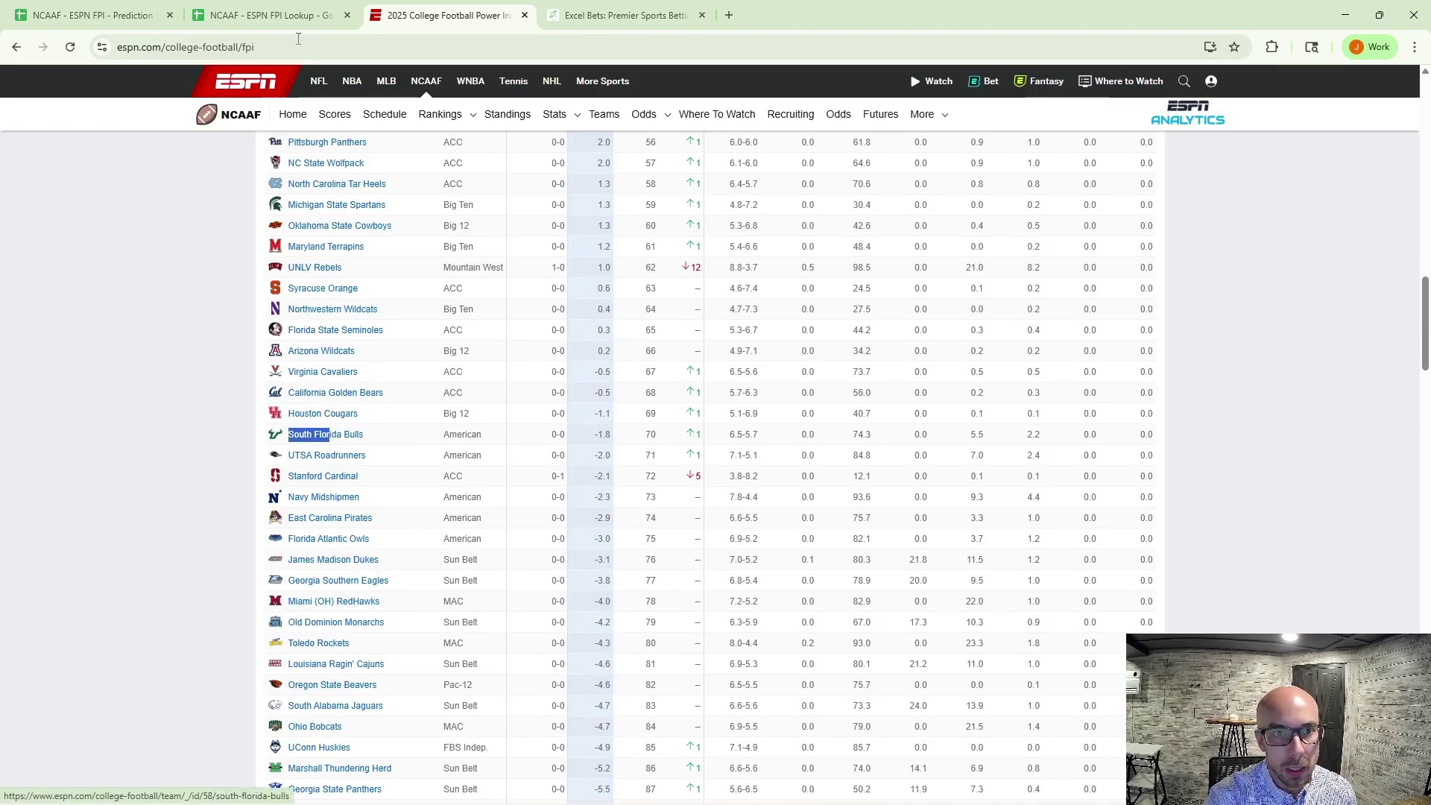
left_click(135, 15)
Inspect the home rating formula in R12 and the home team-name formula in N12.
left_click(298, 14)
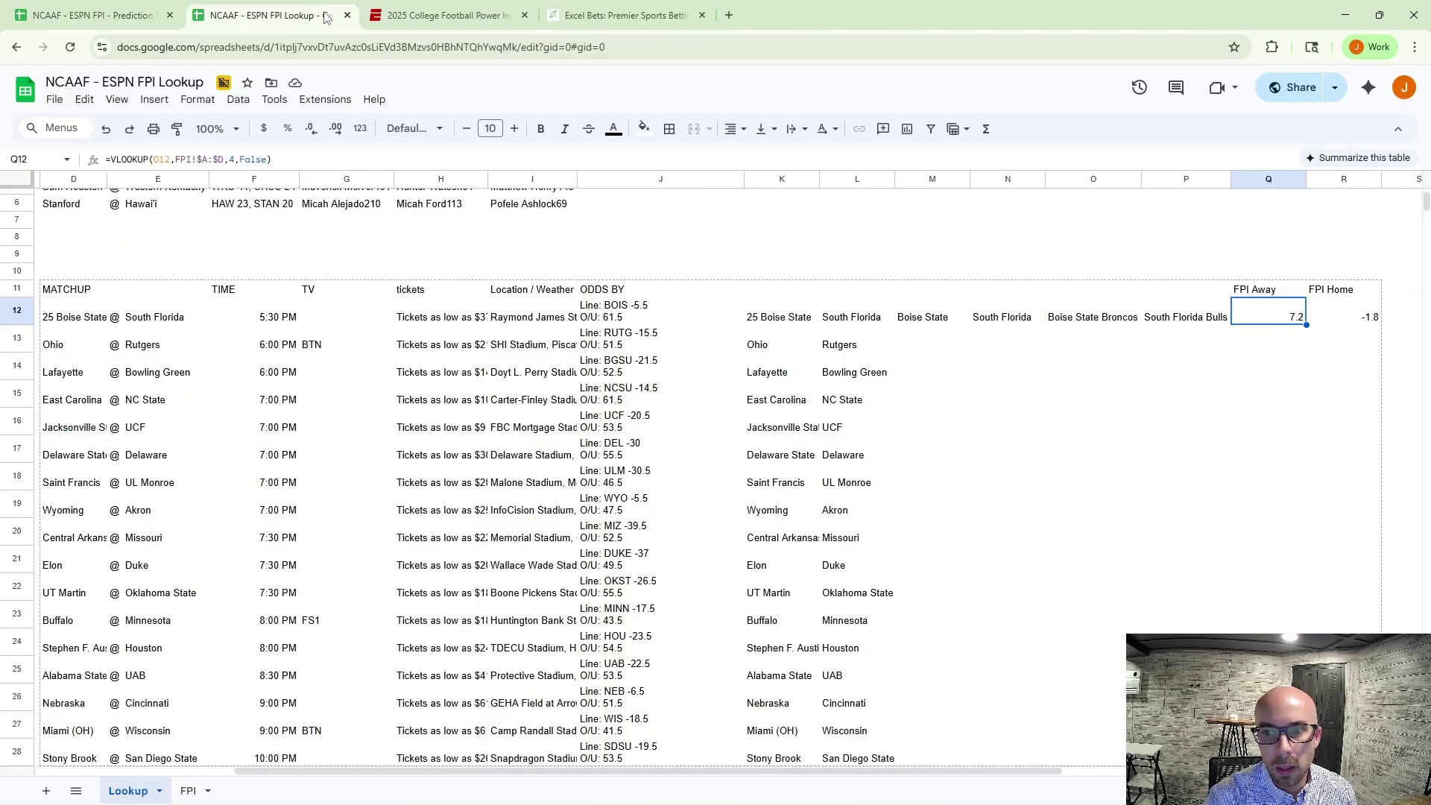
left_click(1265, 392)
left_click(1280, 321)
key("Right")
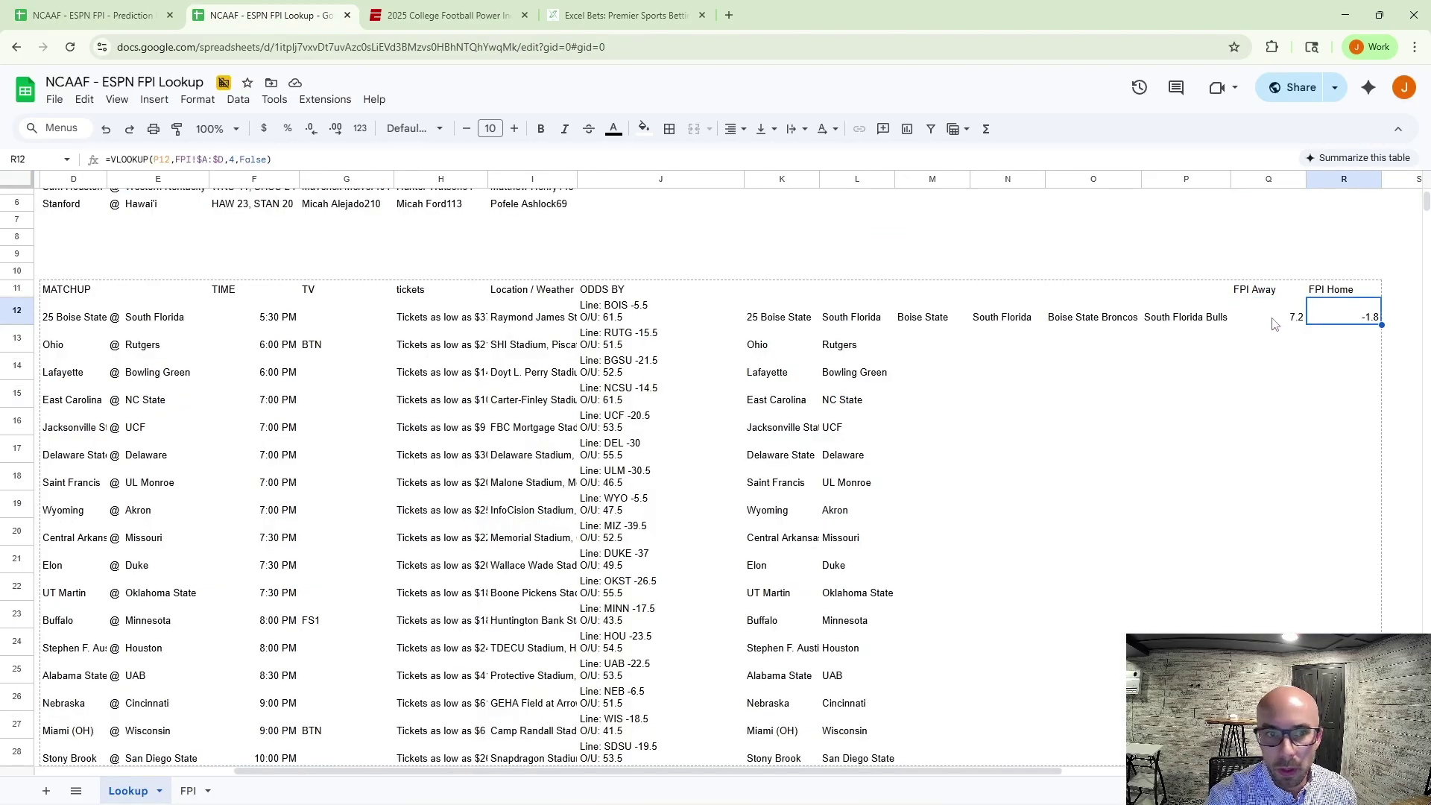
left_click(991, 322)
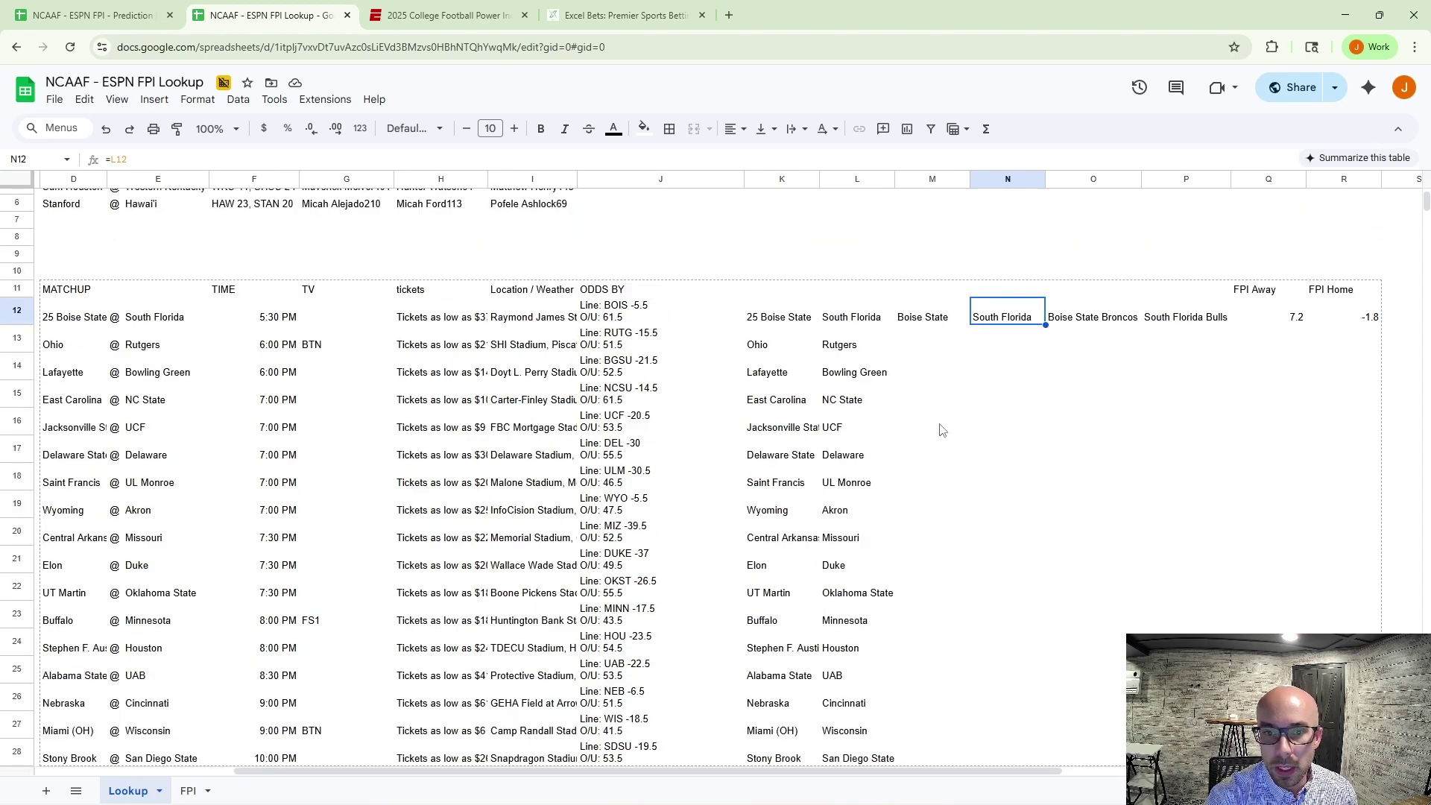
Check the schedule import formula in D1, then go back to the ESPN FPI rankings page.
scroll(170, 477, "up", 2)
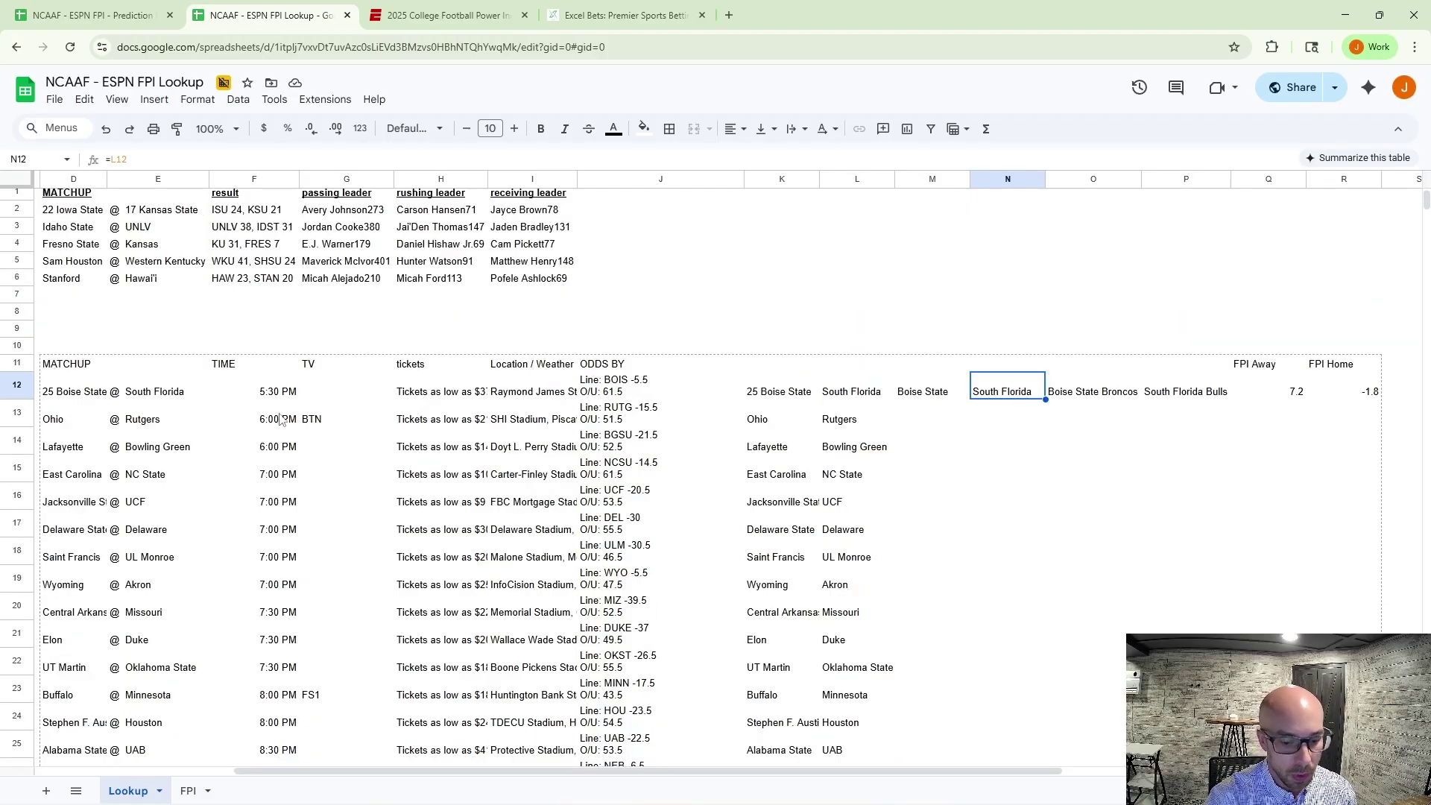
scroll(282, 419, "left", 5)
left_click(394, 198)
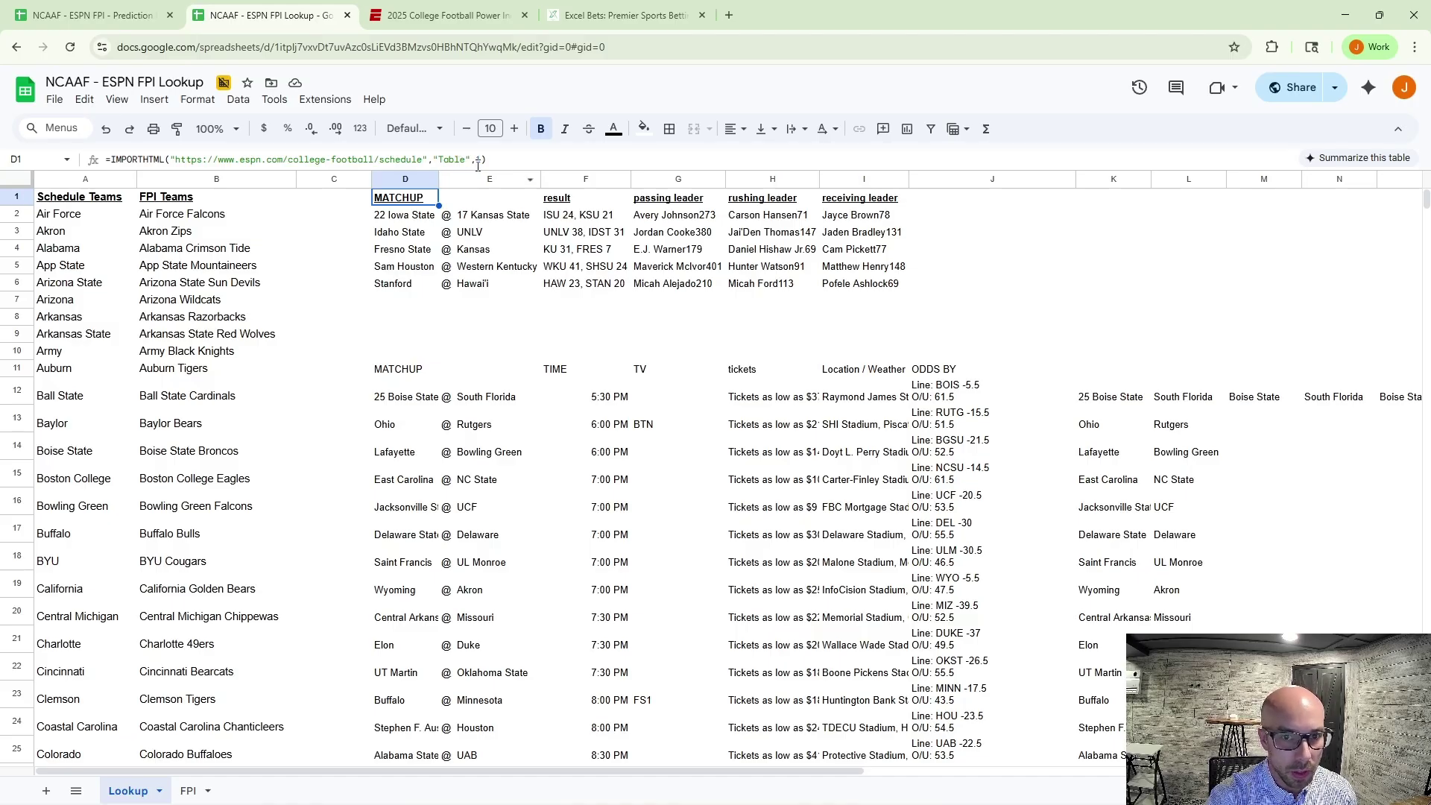
left_click(445, 17)
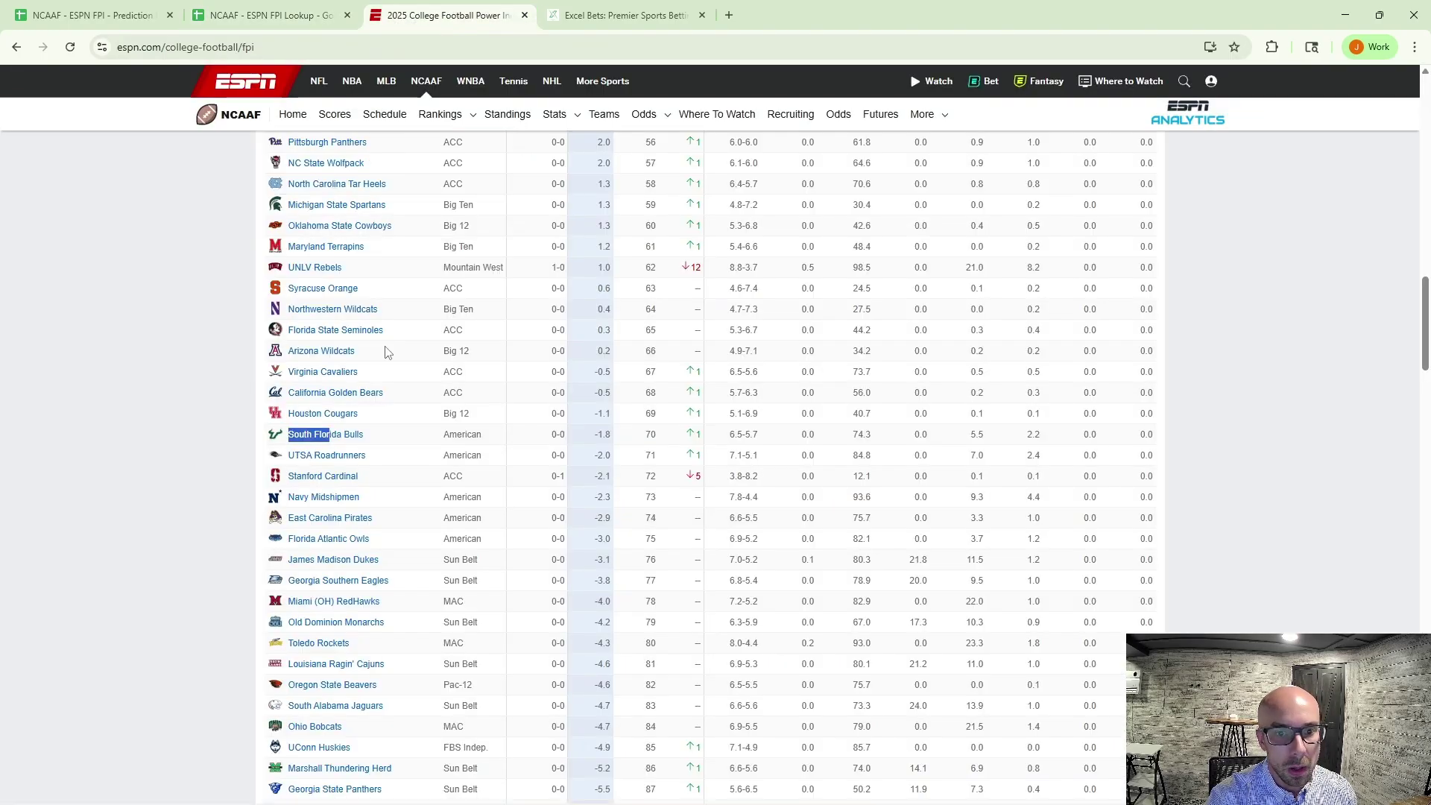
Scroll through ESPN's Week 1 college football schedule, then open the Football Power Index 2025 ratings.
mouse_move(386, 82)
left_click(382, 115)
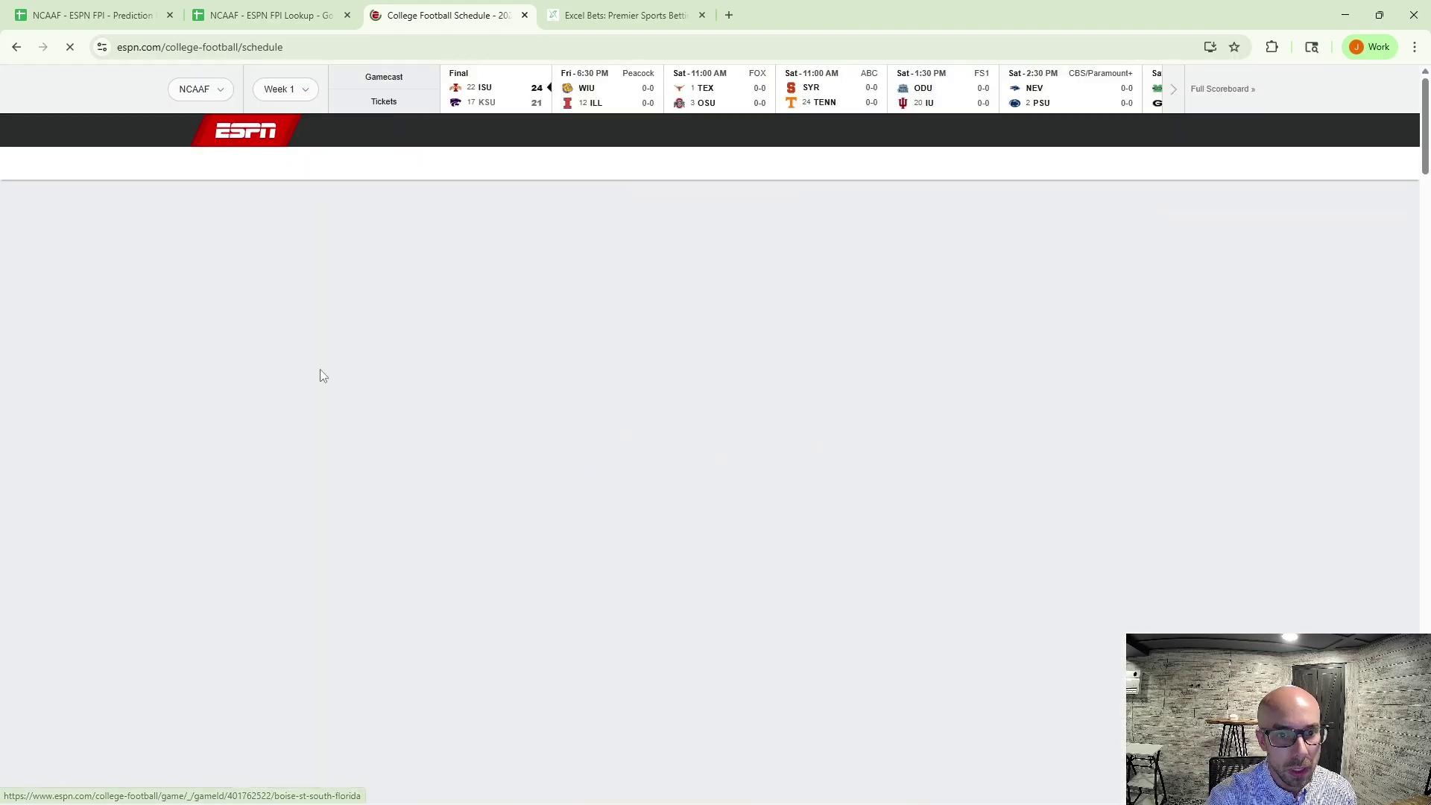
scroll(211, 484, "down", 12)
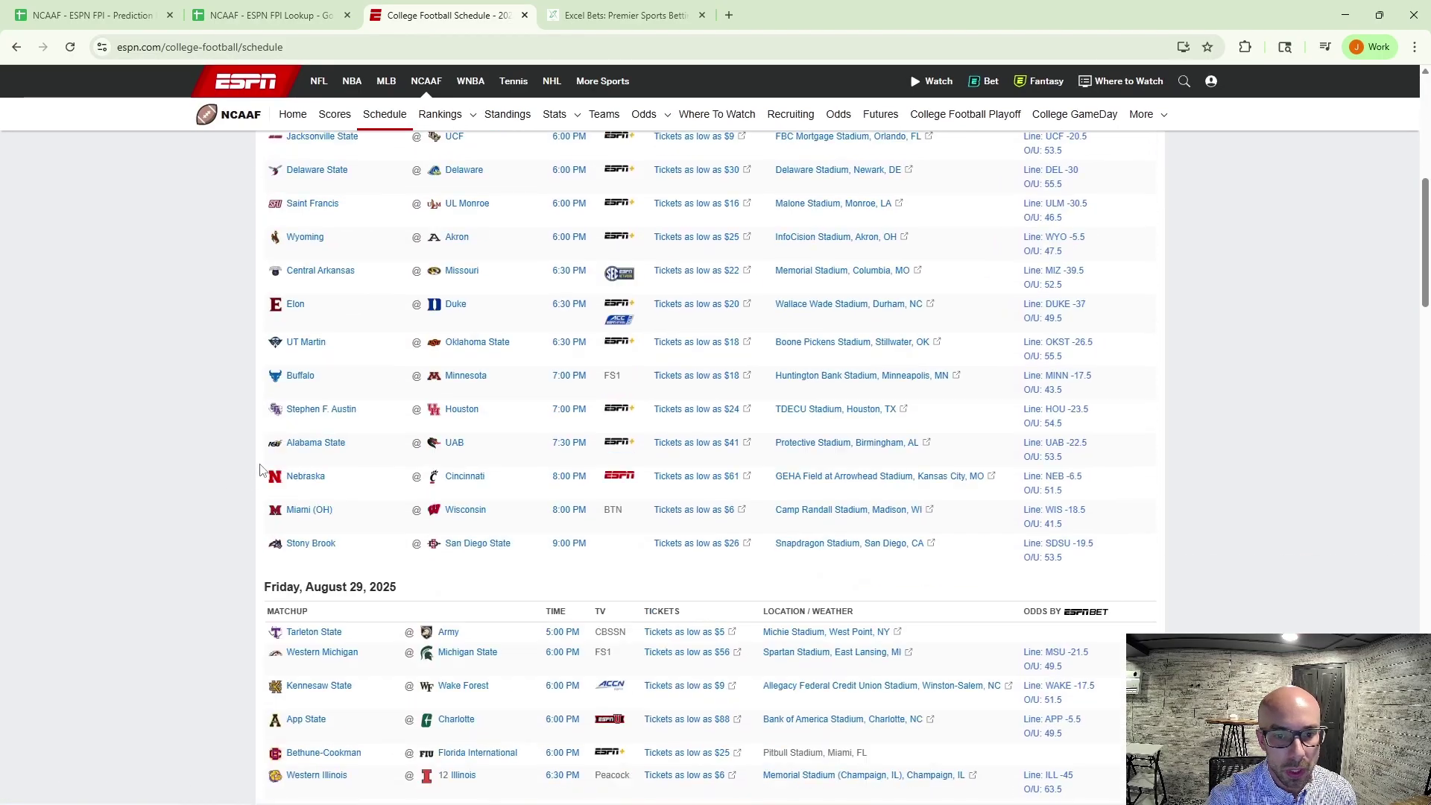
scroll(373, 447, "up", 10)
scroll(380, 492, "down", 9)
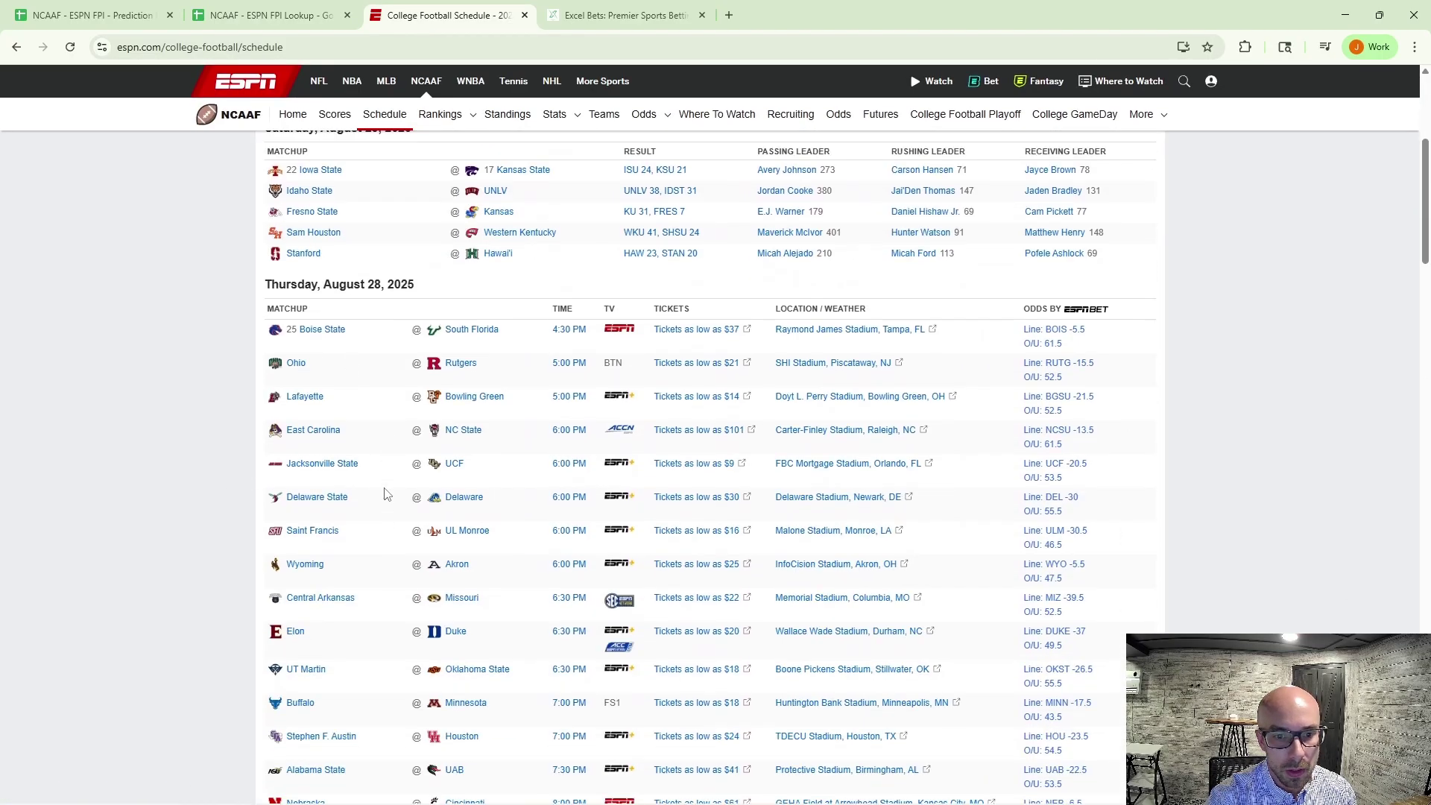
scroll(375, 524, "down", 15)
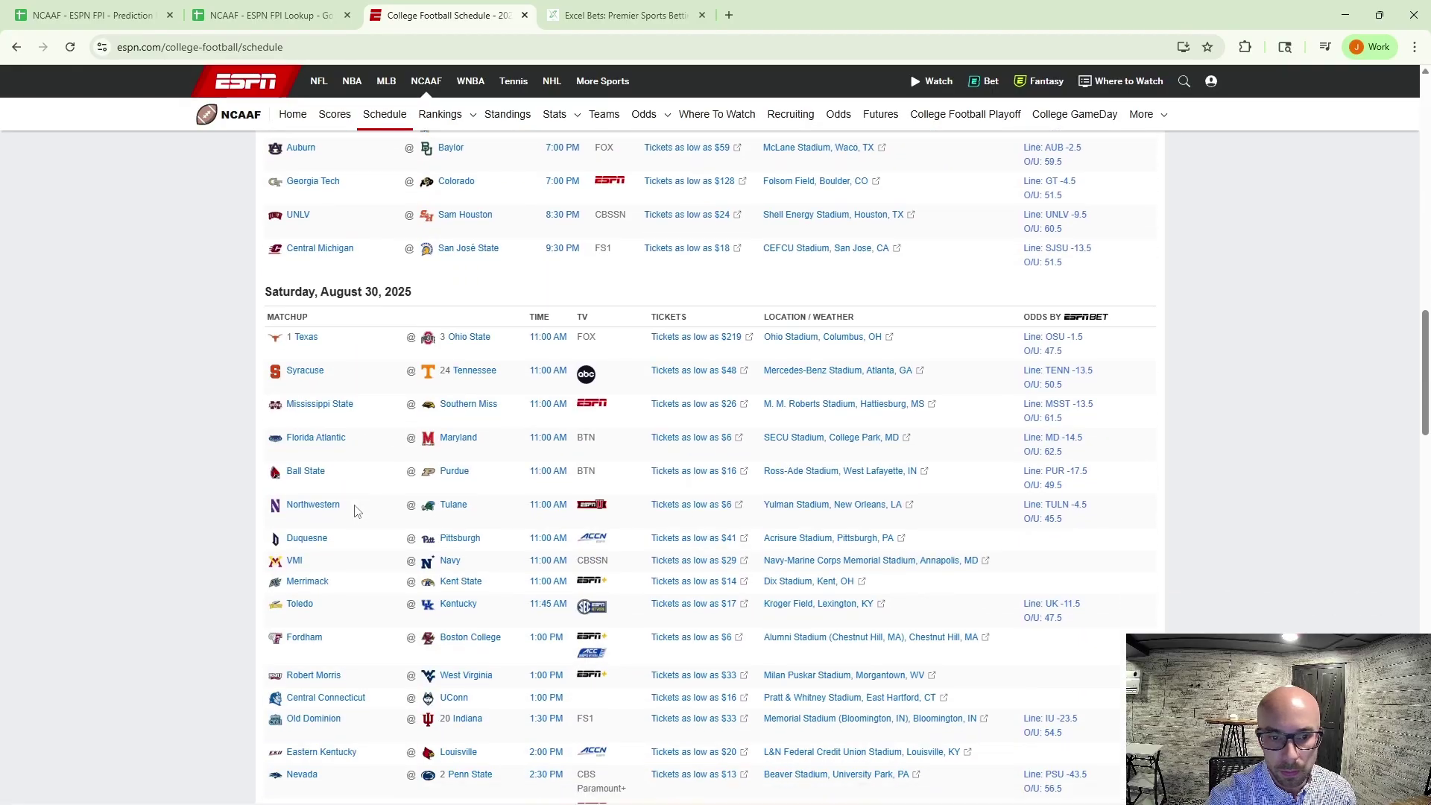
scroll(363, 562, "down", 18)
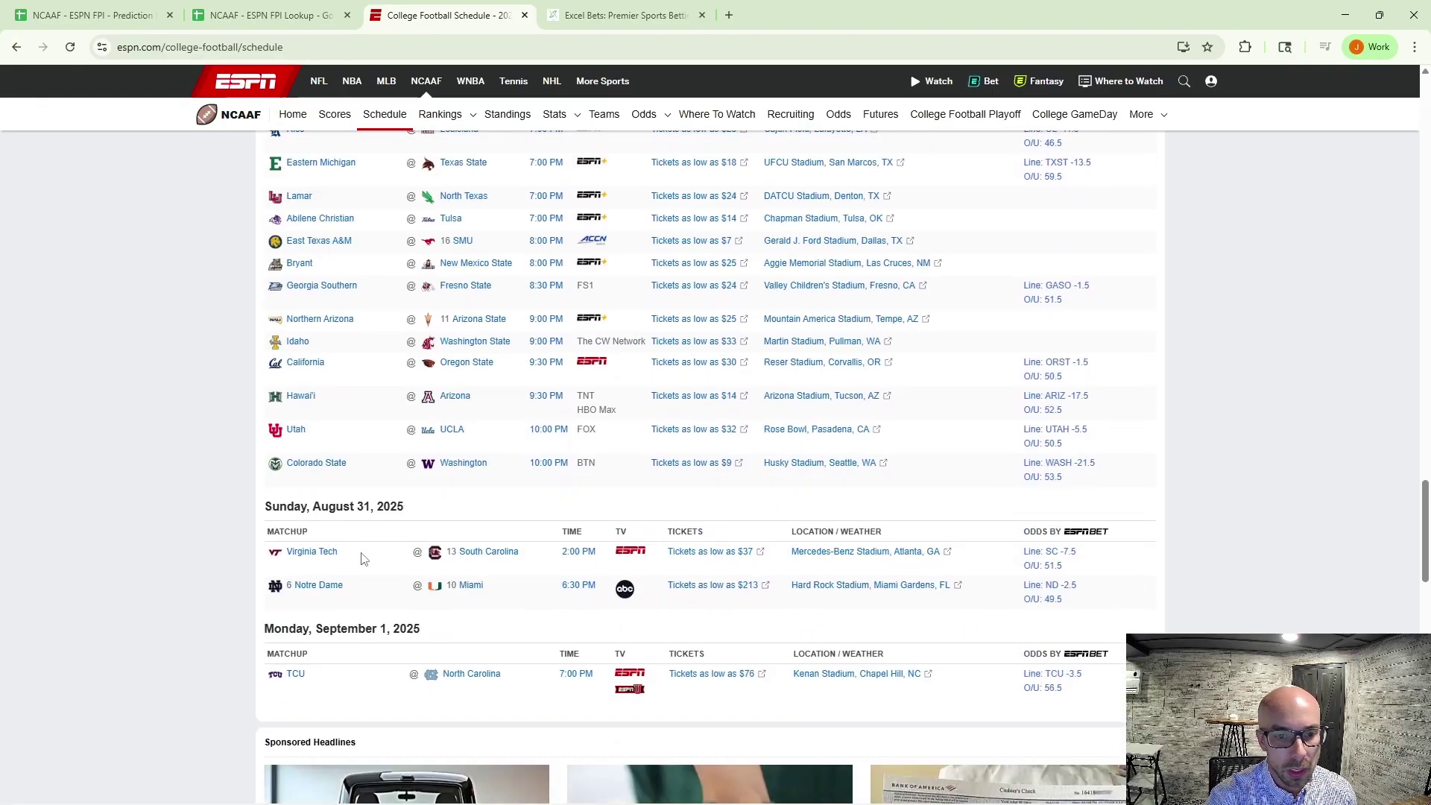
scroll(355, 463, "up", 20)
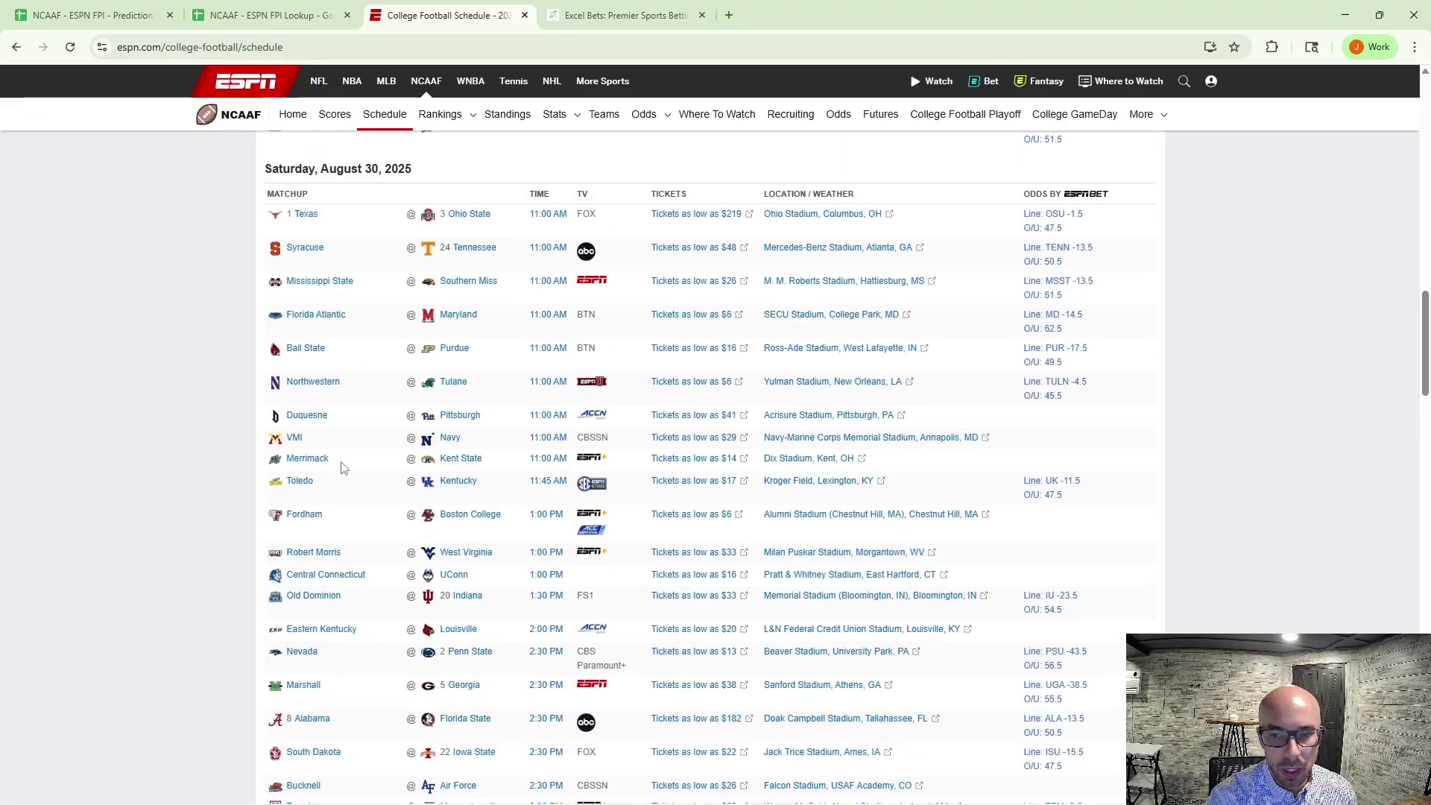
scroll(341, 468, "up", 6)
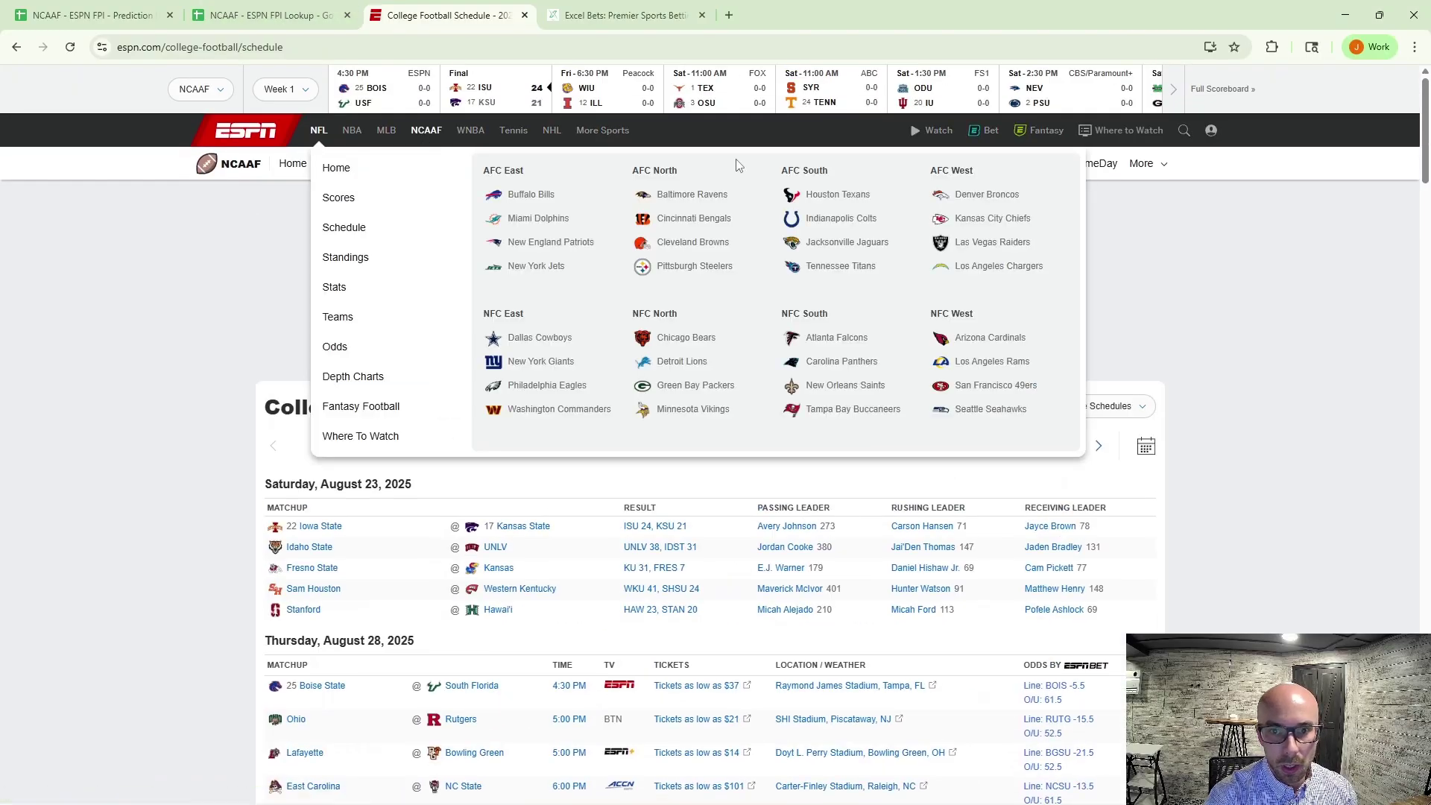
mouse_move(1139, 176)
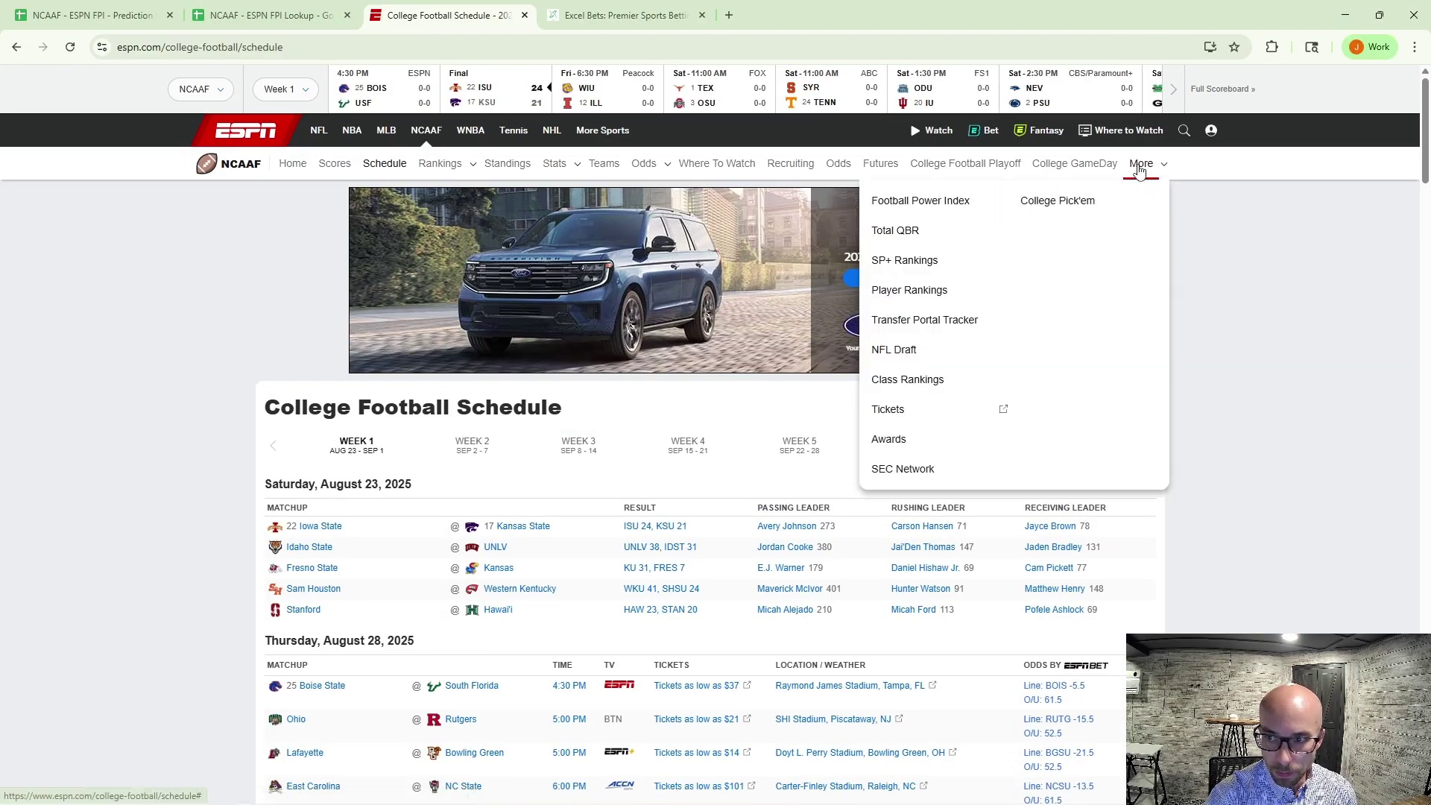
left_click(967, 214)
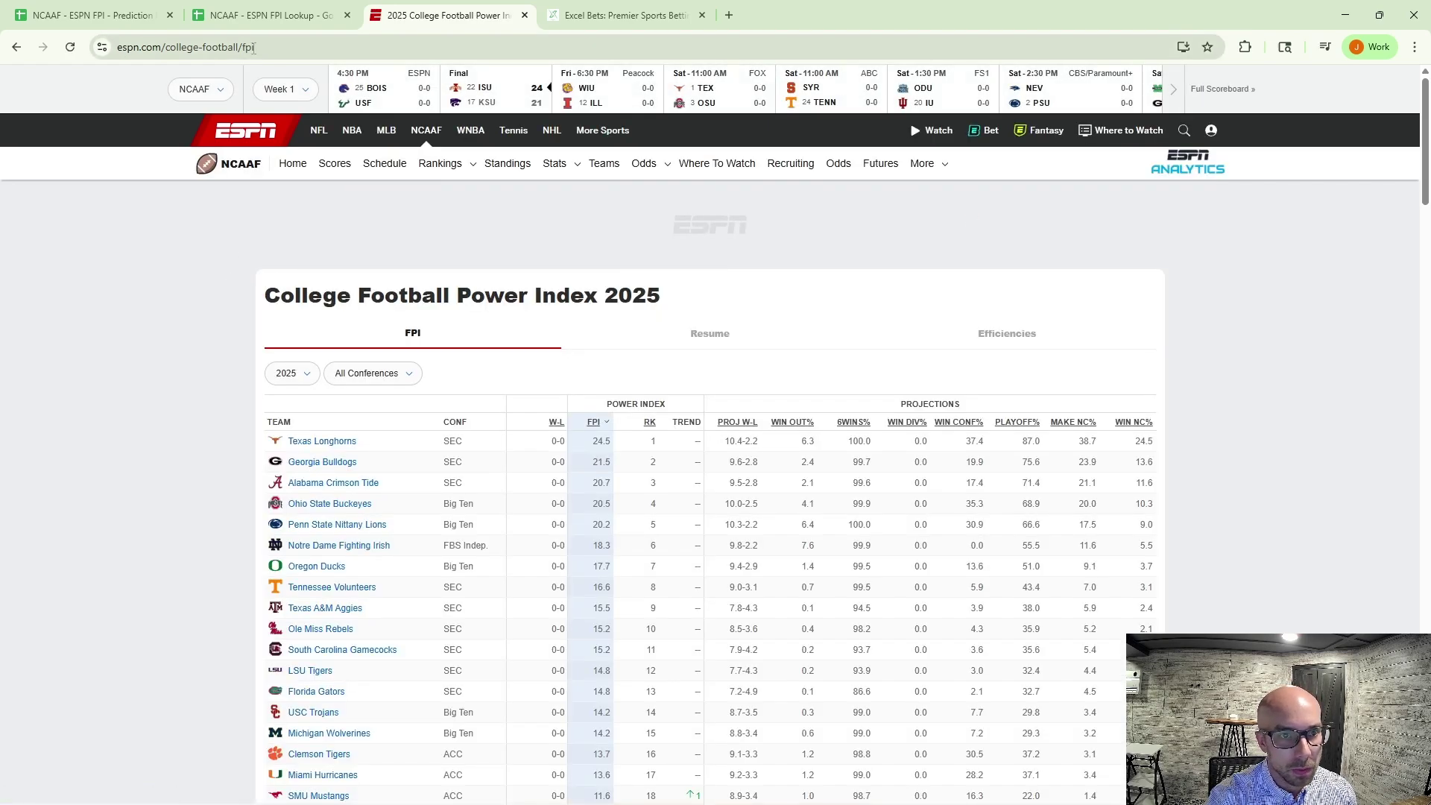
View the IMPORTHTML formulas in A1 and C1 of the FPI sheet, then return to Lookup.
left_click(256, 16)
left_click(191, 790)
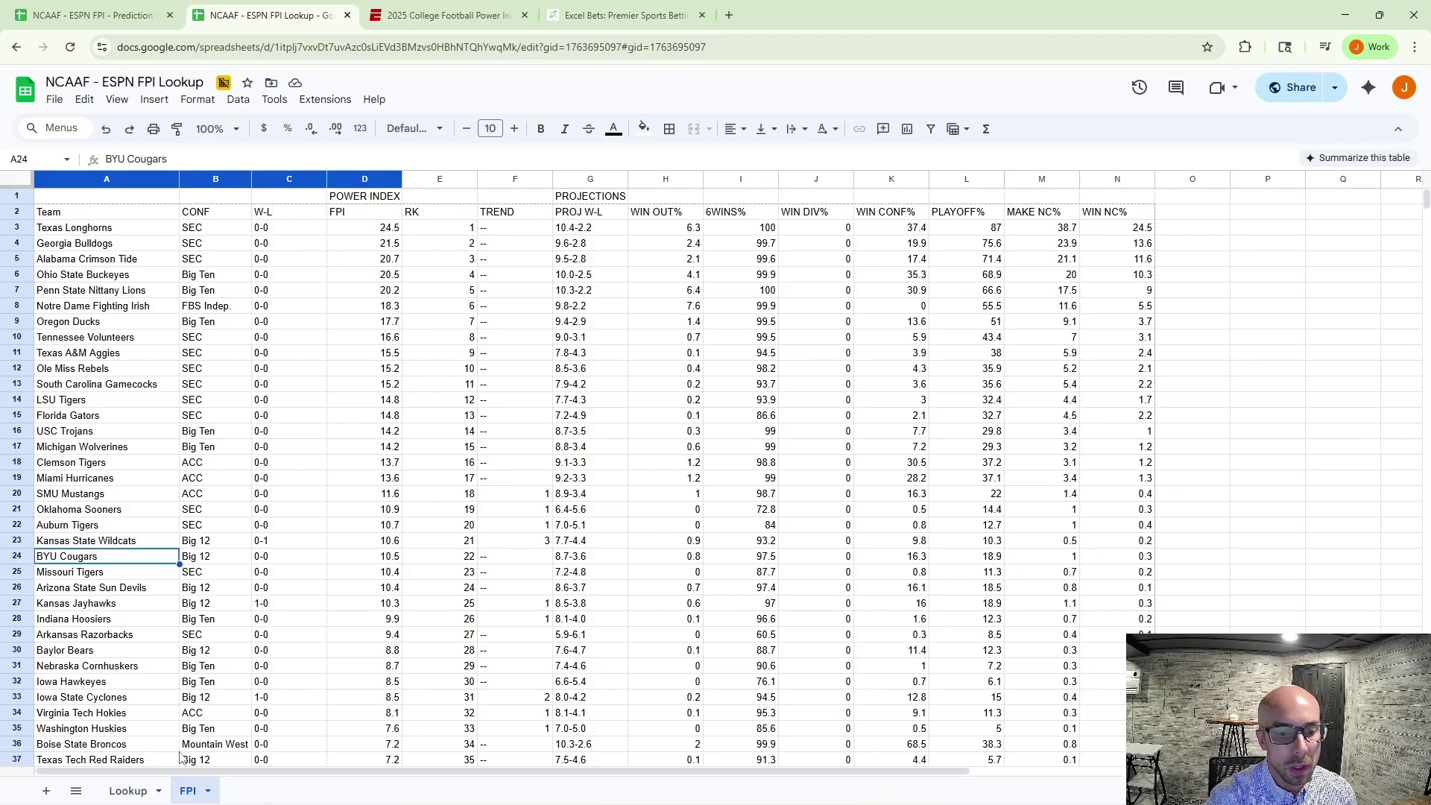
left_click(82, 213)
left_click(87, 199)
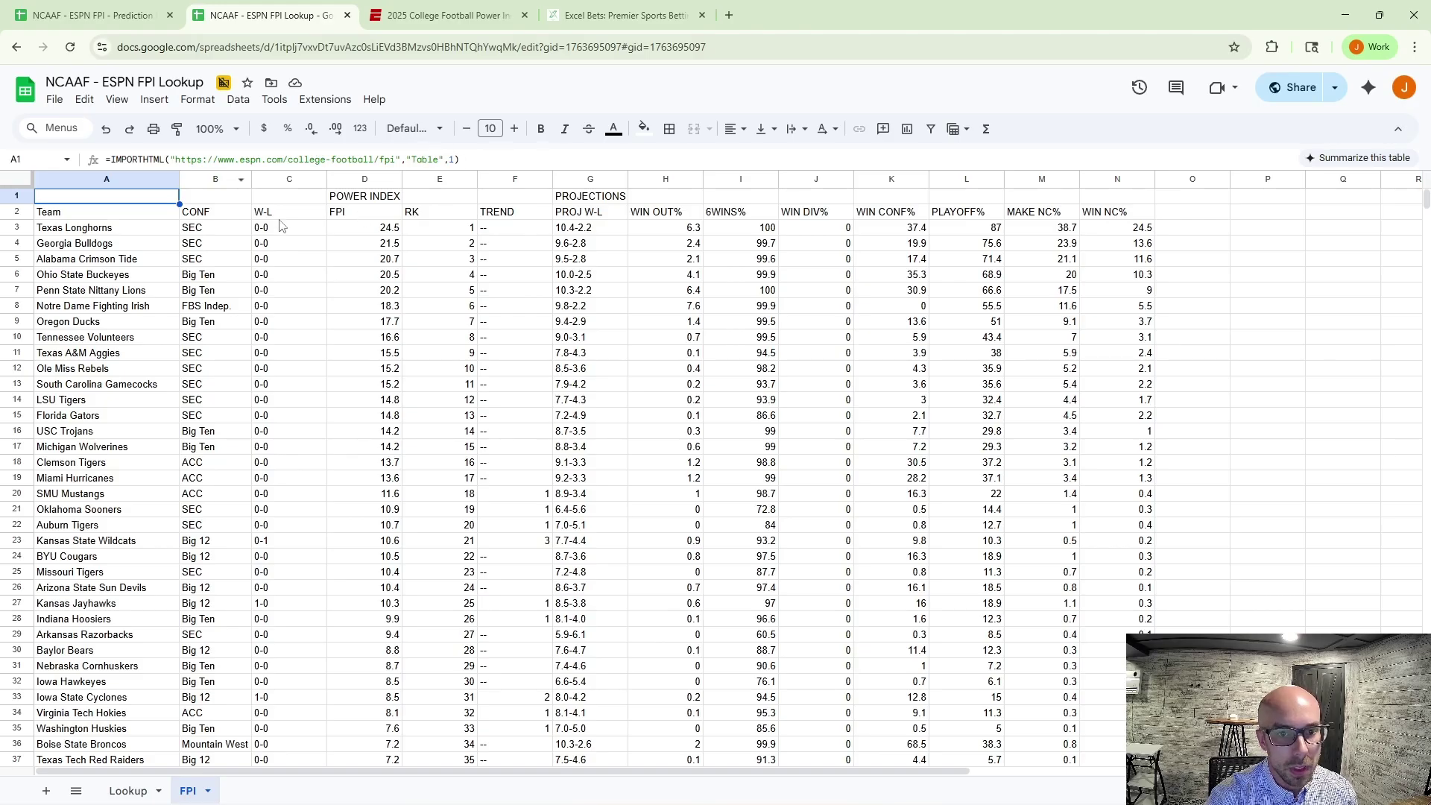
left_click(335, 198)
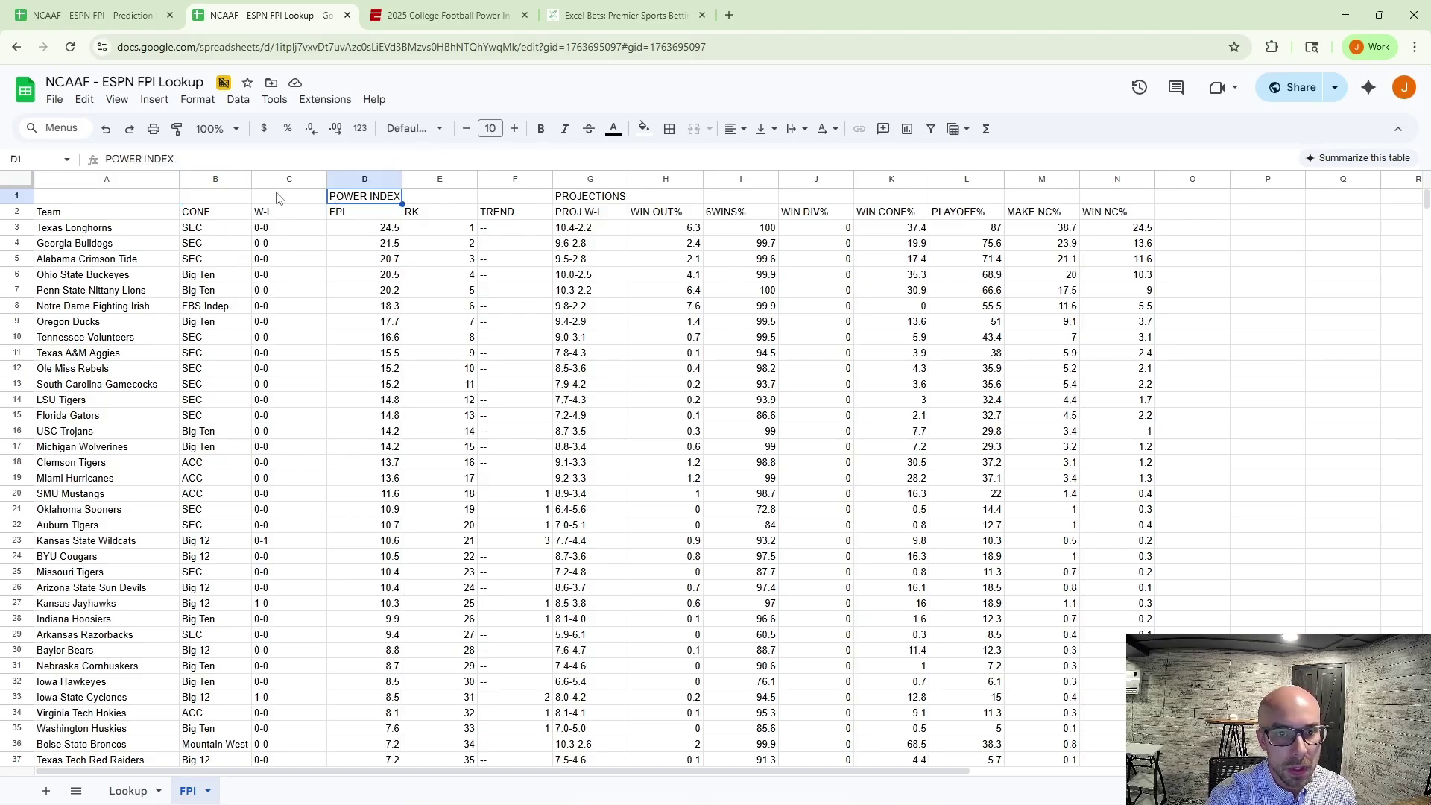
left_click(302, 197)
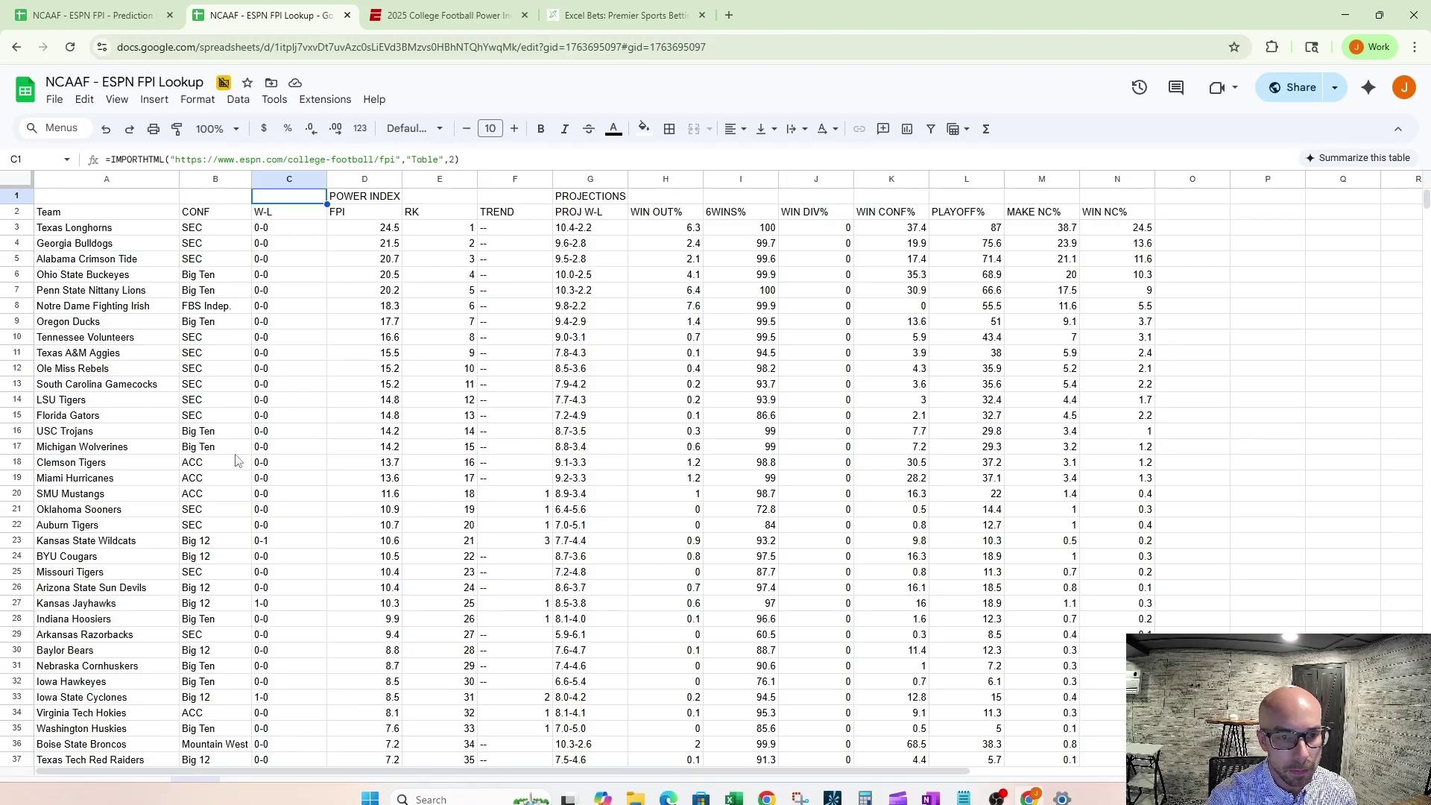
left_click(128, 790)
left_click(222, 369)
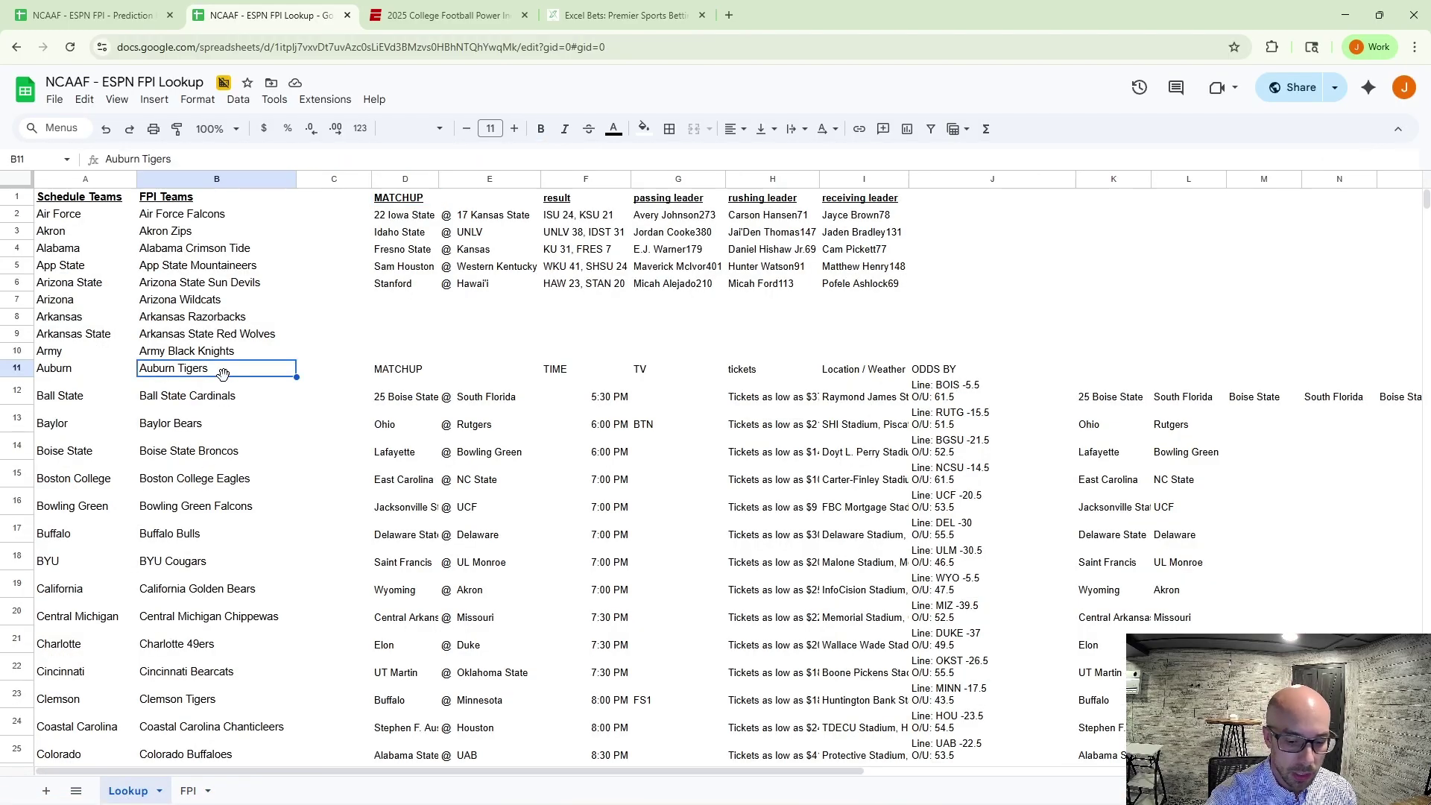
key("Left")
left_click_drag(63, 183, 152, 181)
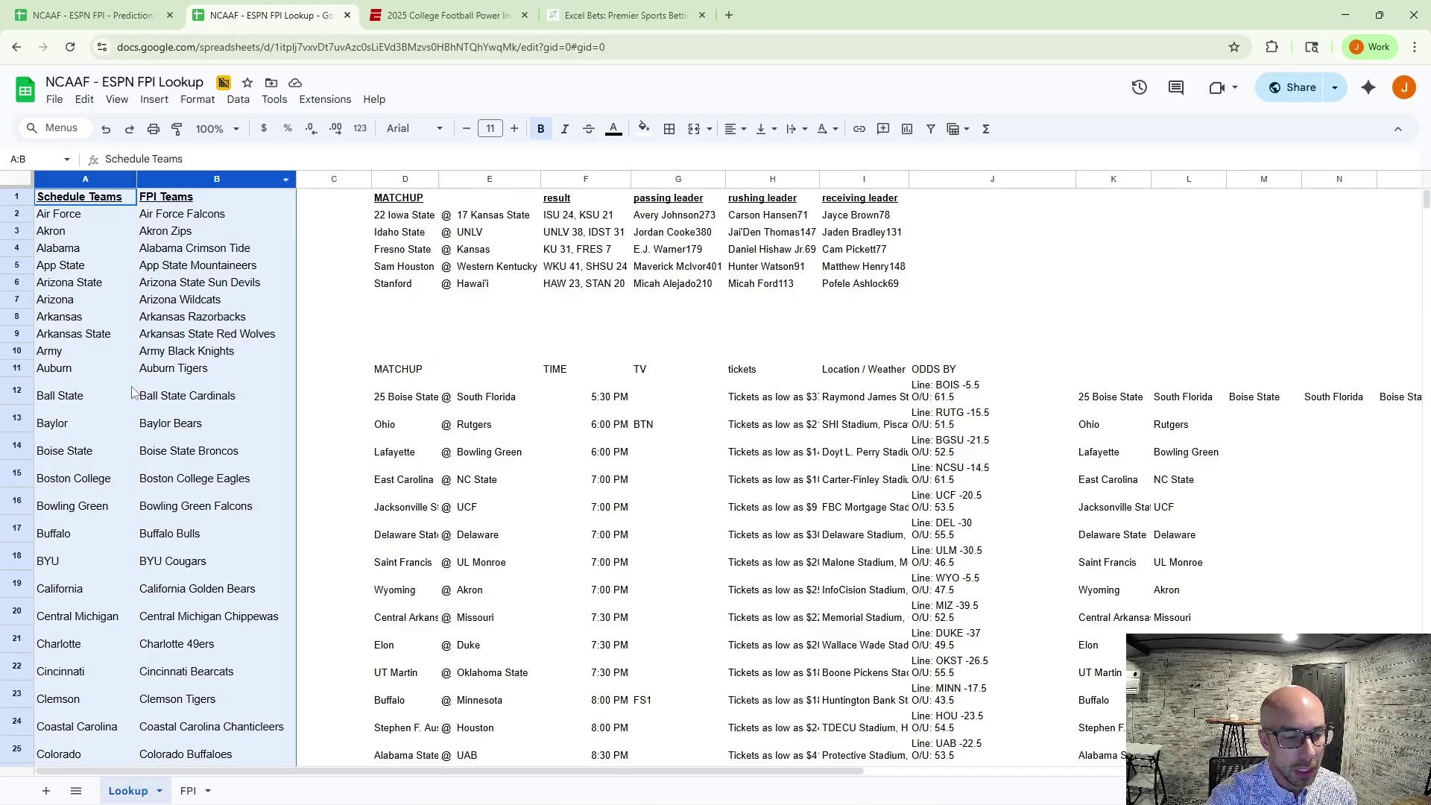
scroll(112, 399, "down", 3)
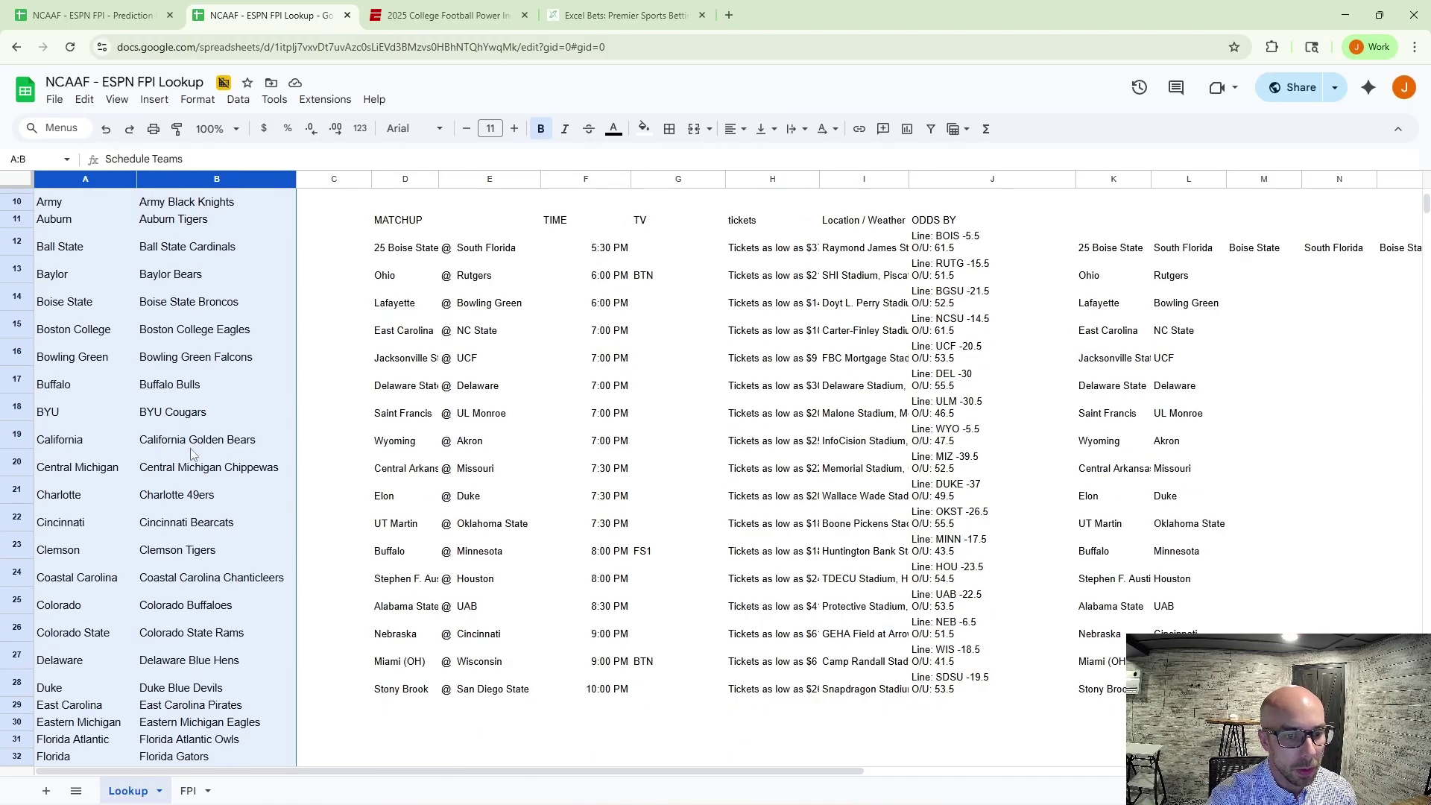
scroll(150, 565, "down", 4)
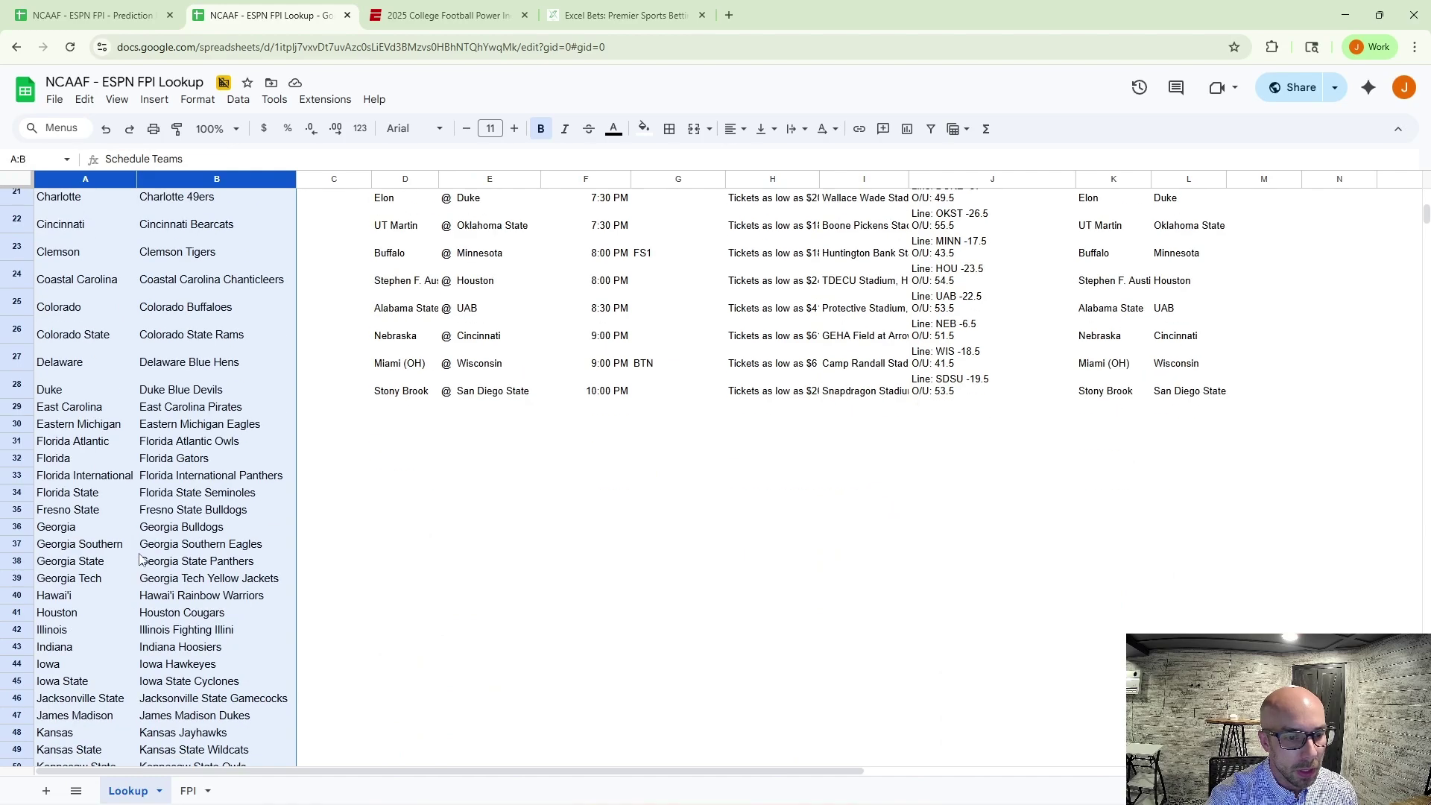
scroll(145, 556, "up", 7)
left_click(1132, 406)
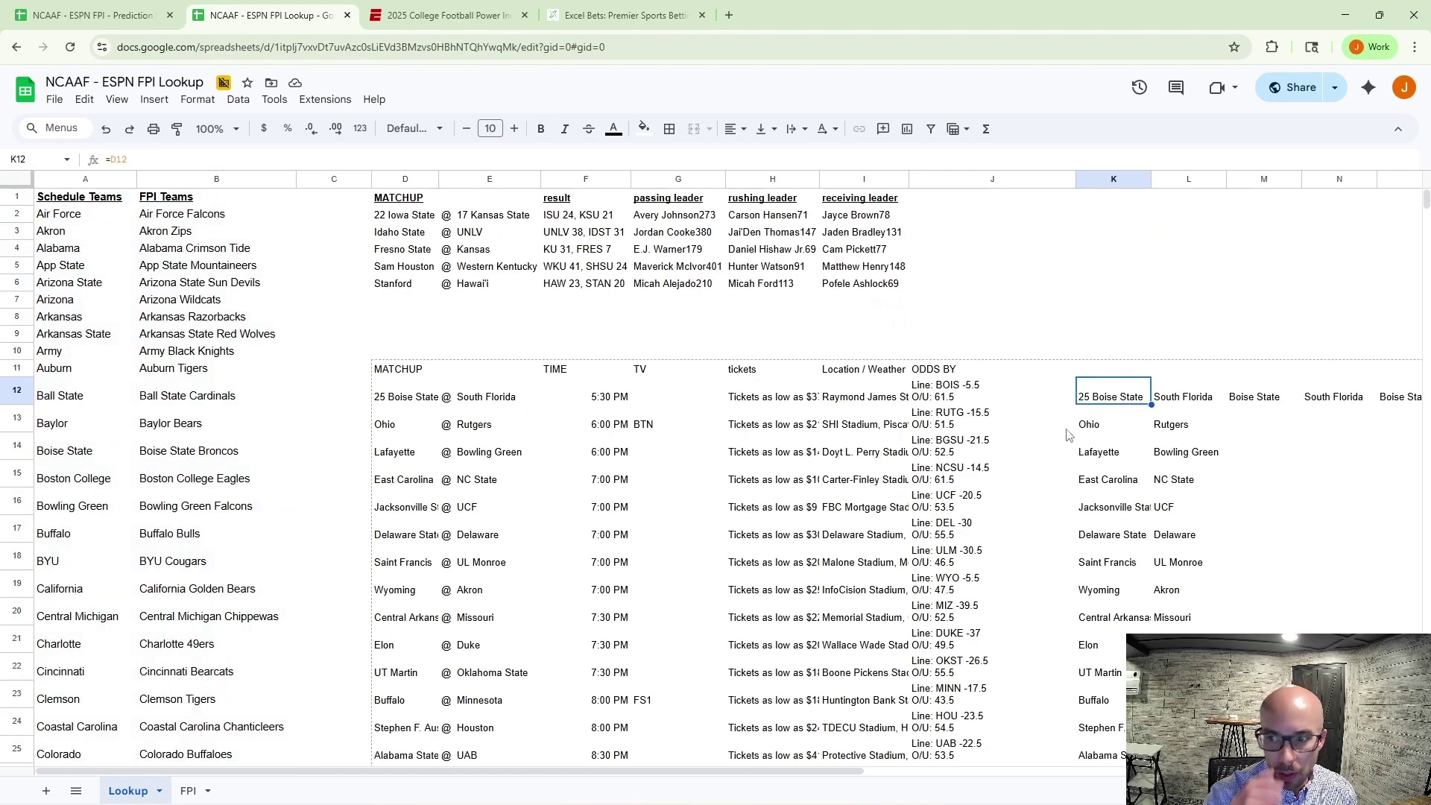
key("Right")
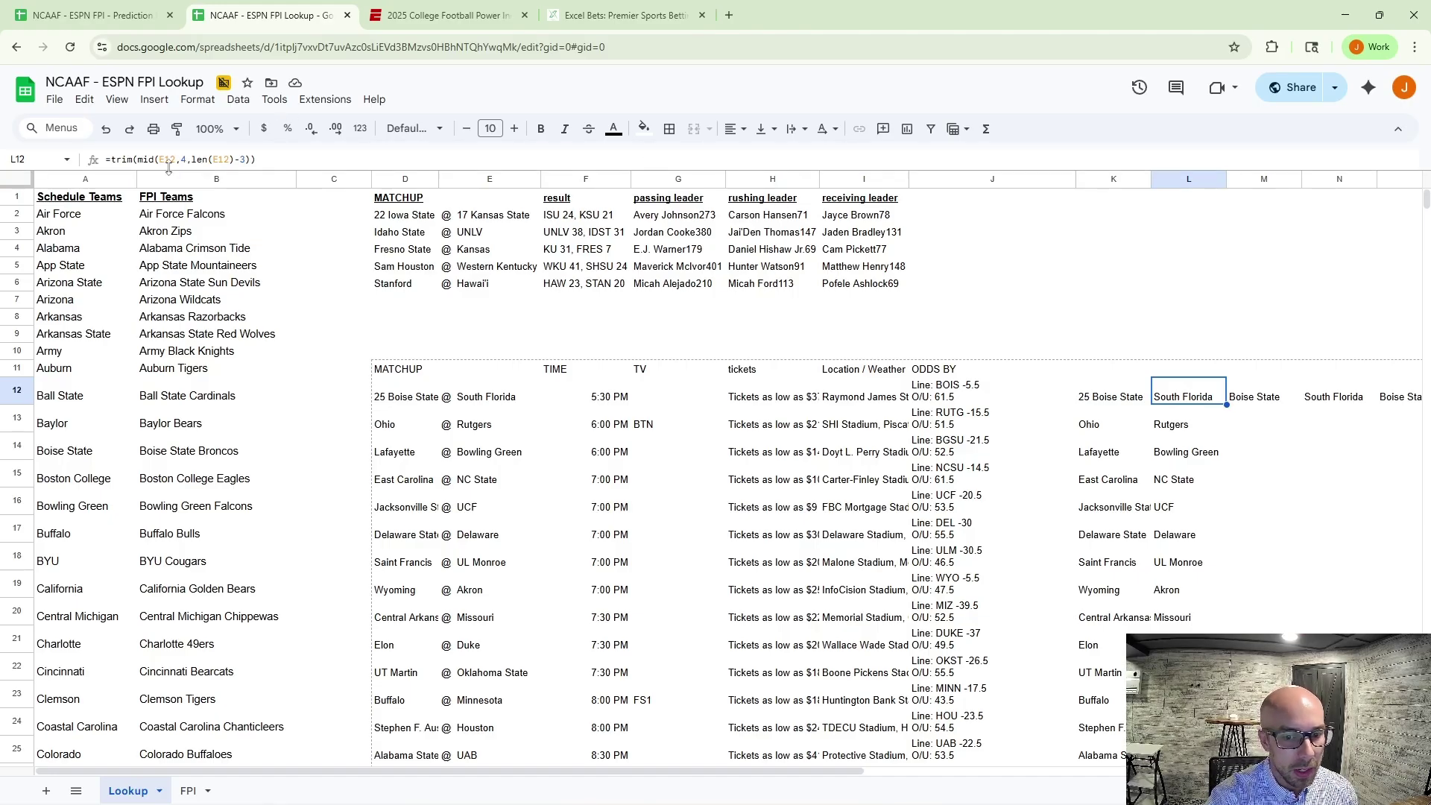
key("Right")
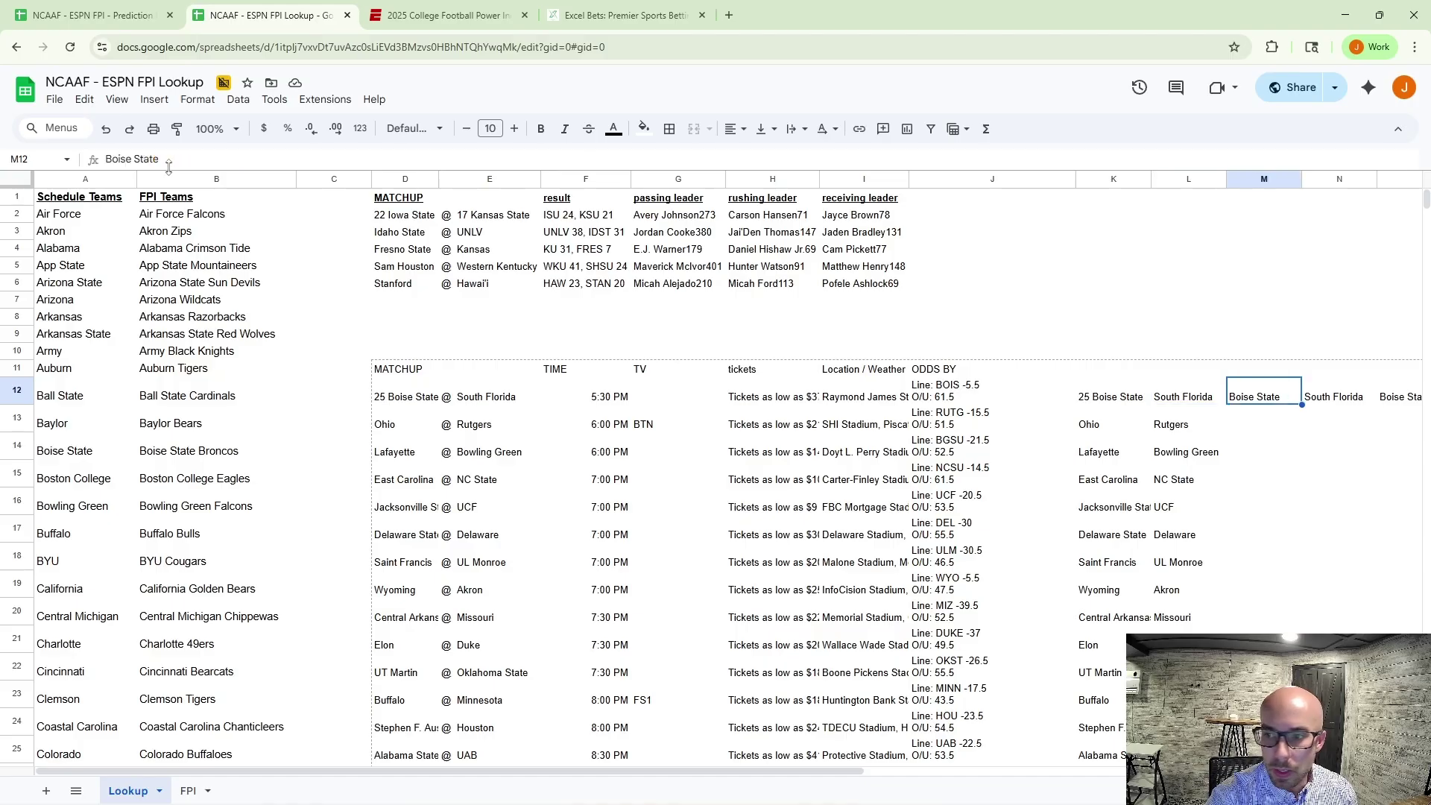
key("Right")
key("Right")
key("Right")
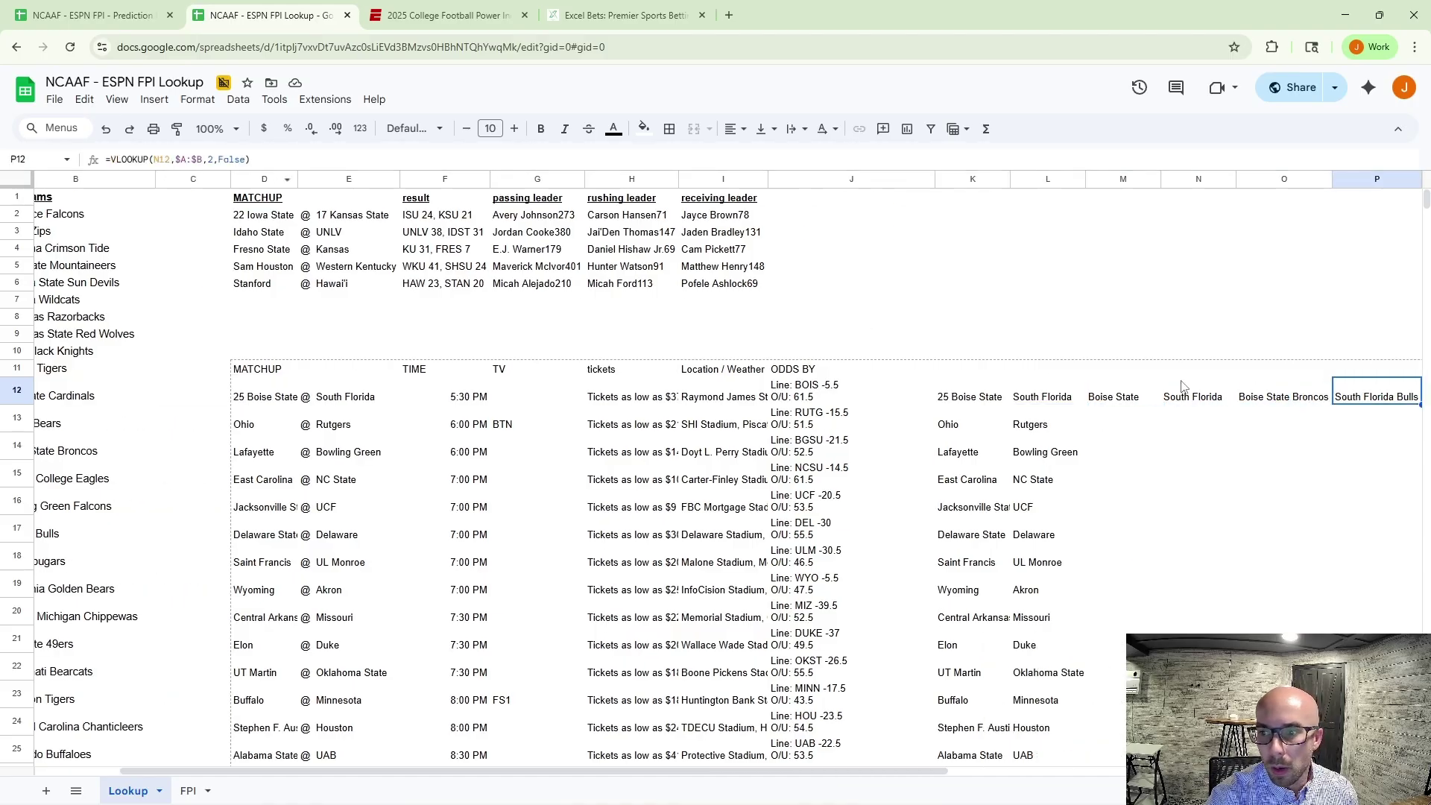
left_click(1286, 396)
left_click(1384, 396)
key("Right")
key("Right")
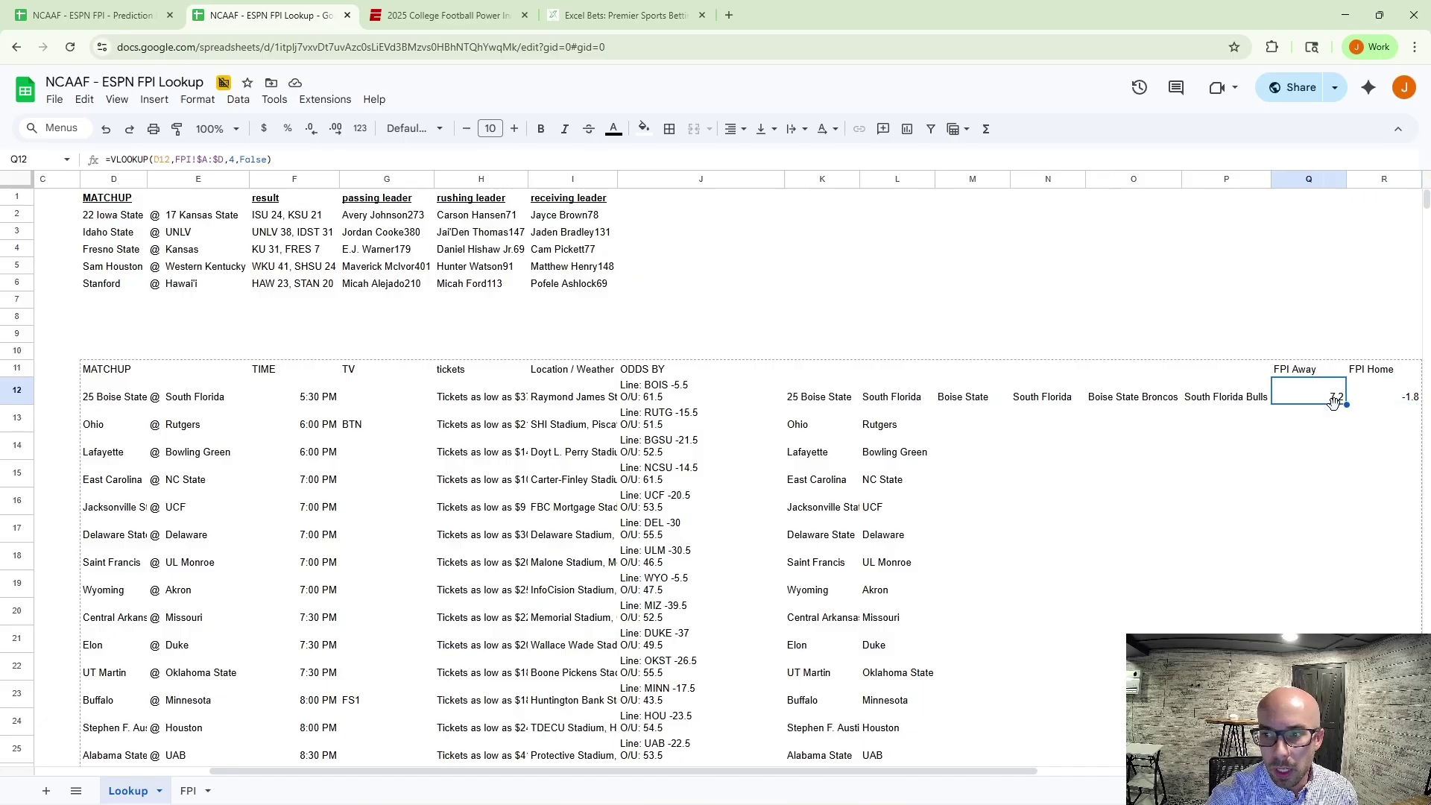
key("Right")
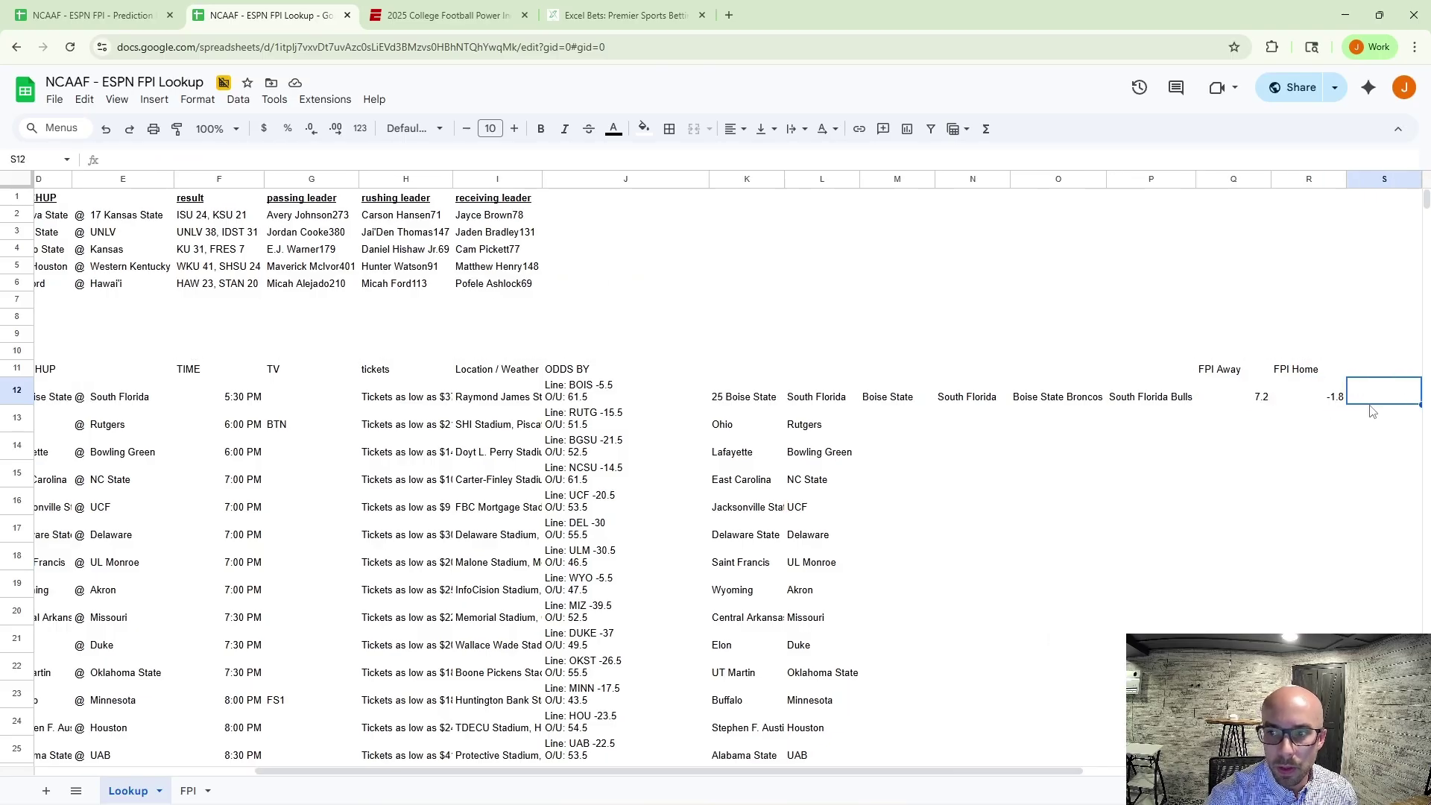
key("Escape")
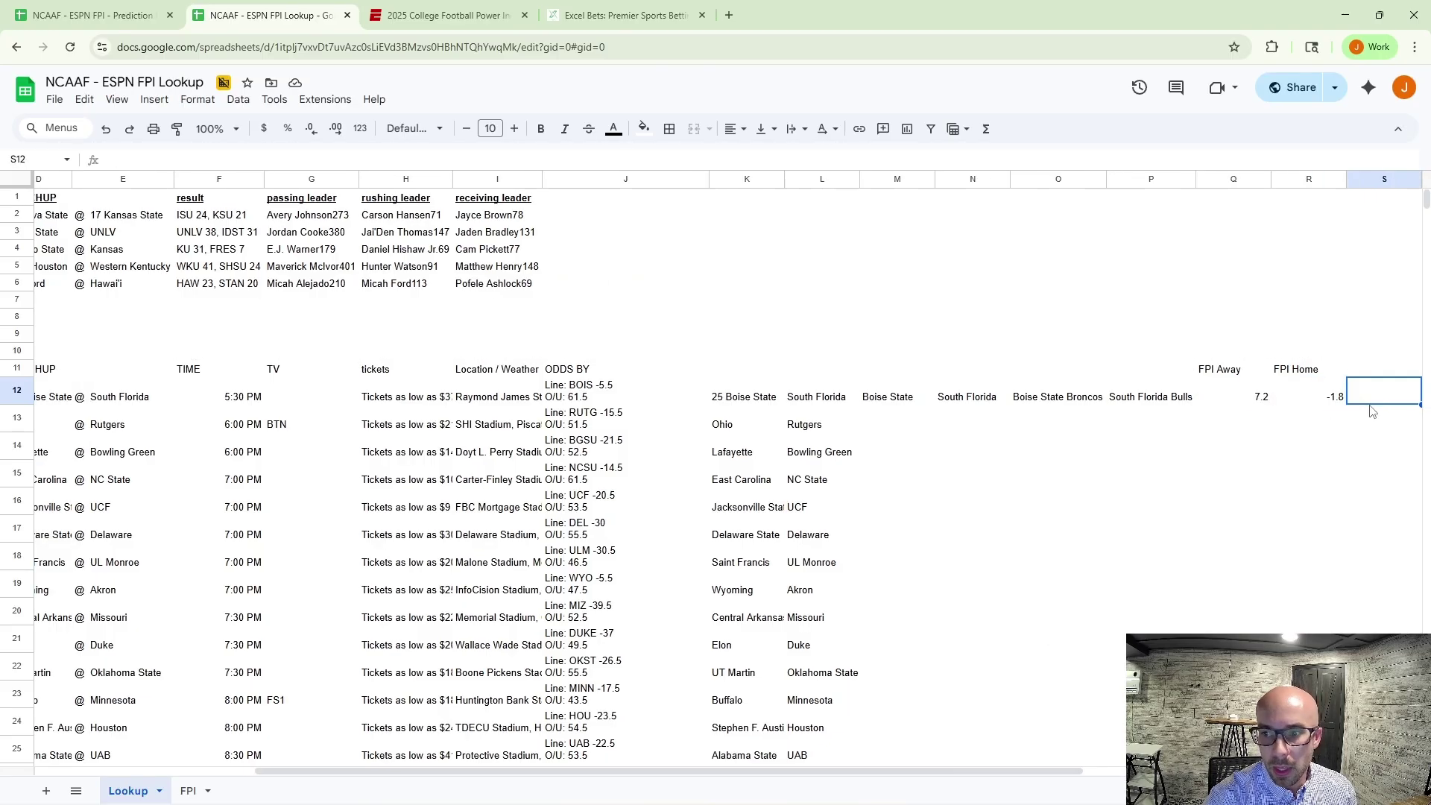
key("Left")
key("Left")
left_click(1370, 403)
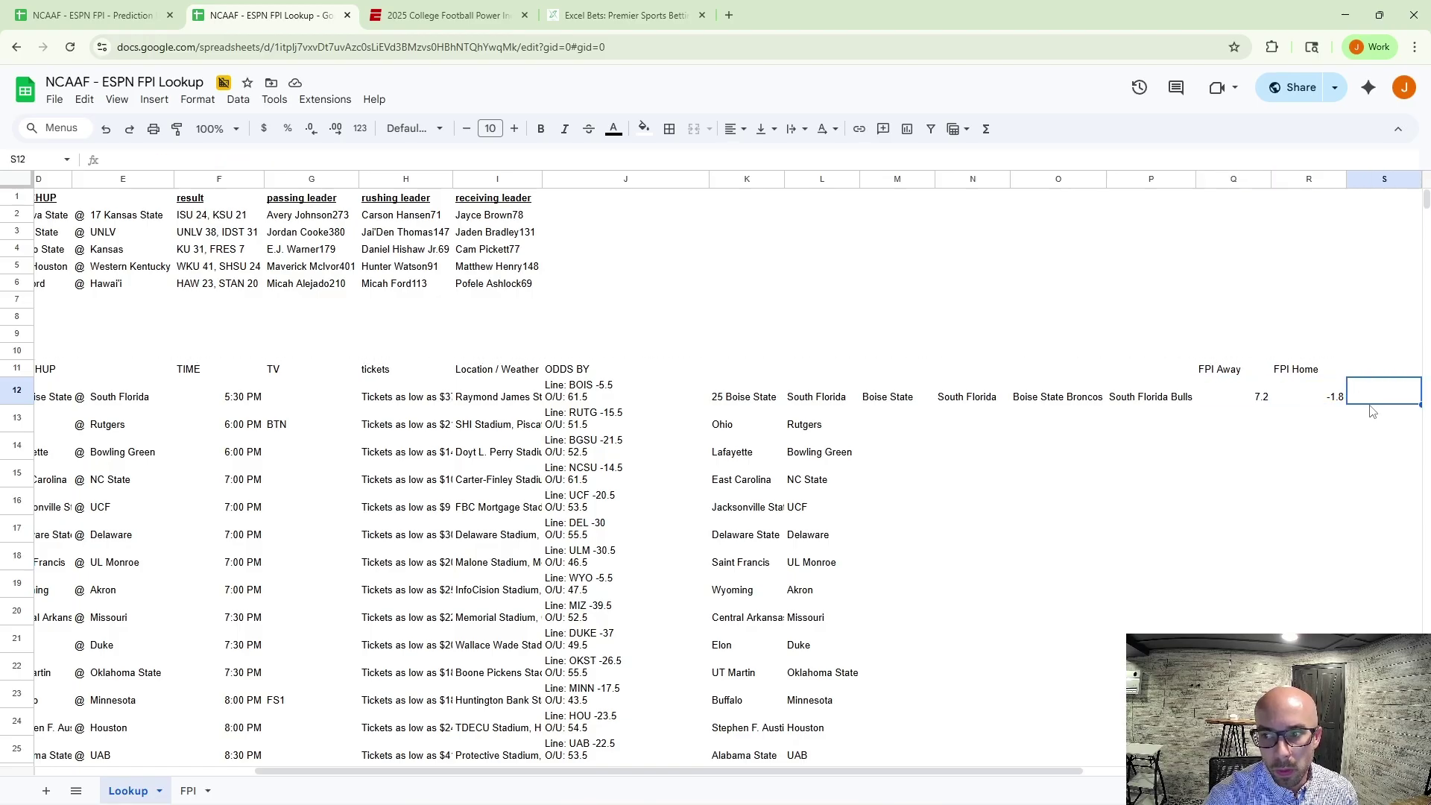
Add an HFA header in S11 with a home-field advantage of 3 in S12.
key("Up")
type("H")
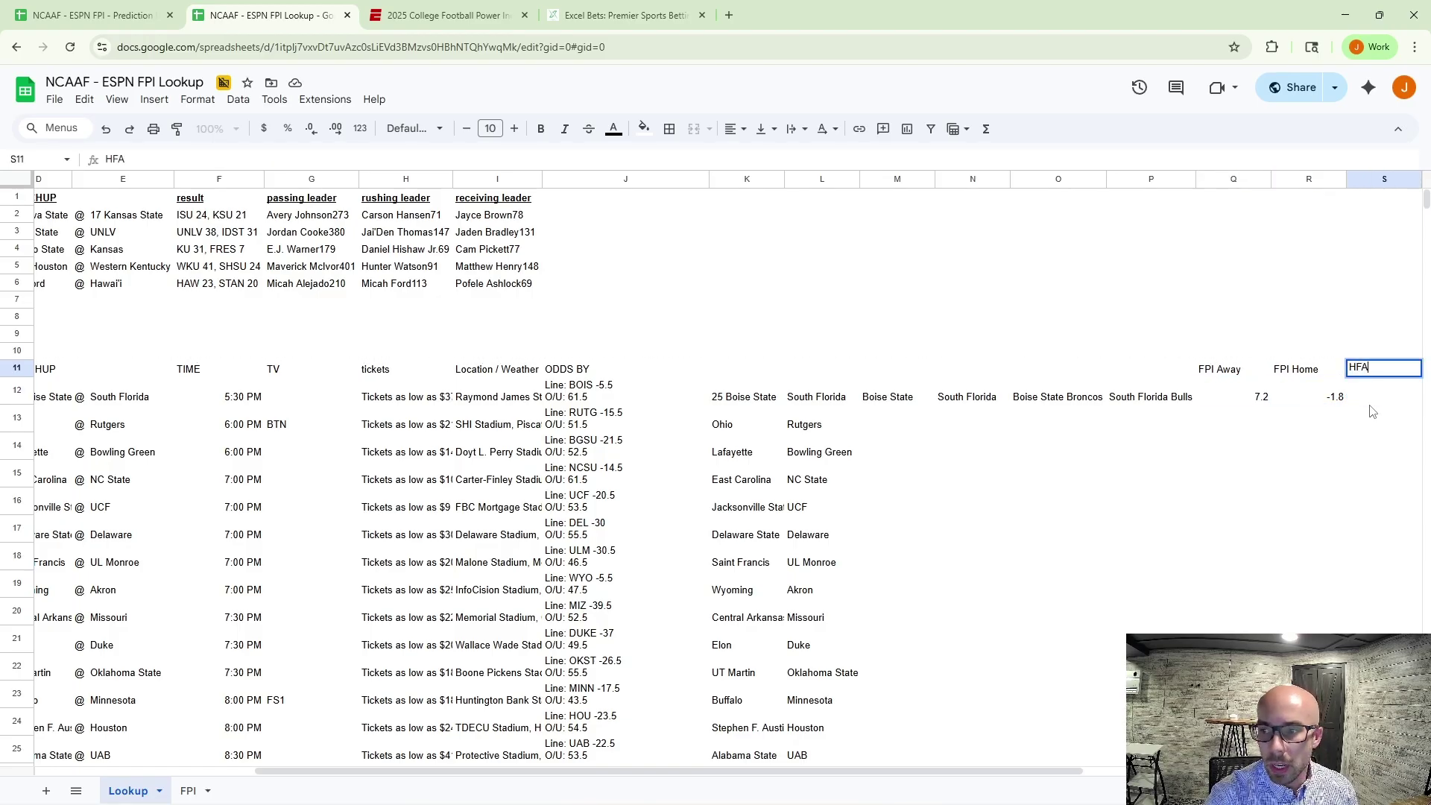
key("Return")
type("3")
key("Tab")
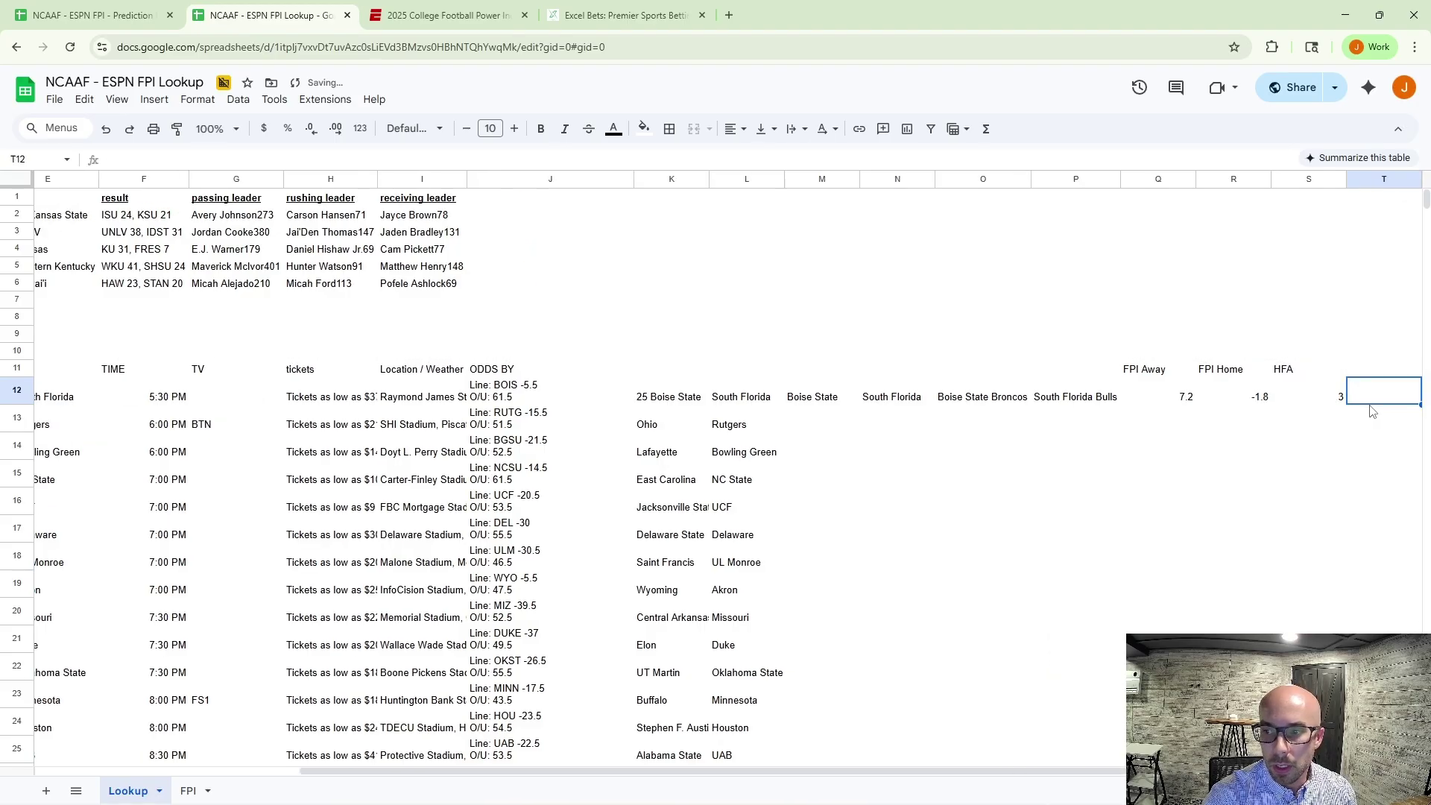
Enter a test formula in T12 subtracting FPI Home (R12) from FPI Away (Q12).
type("+")
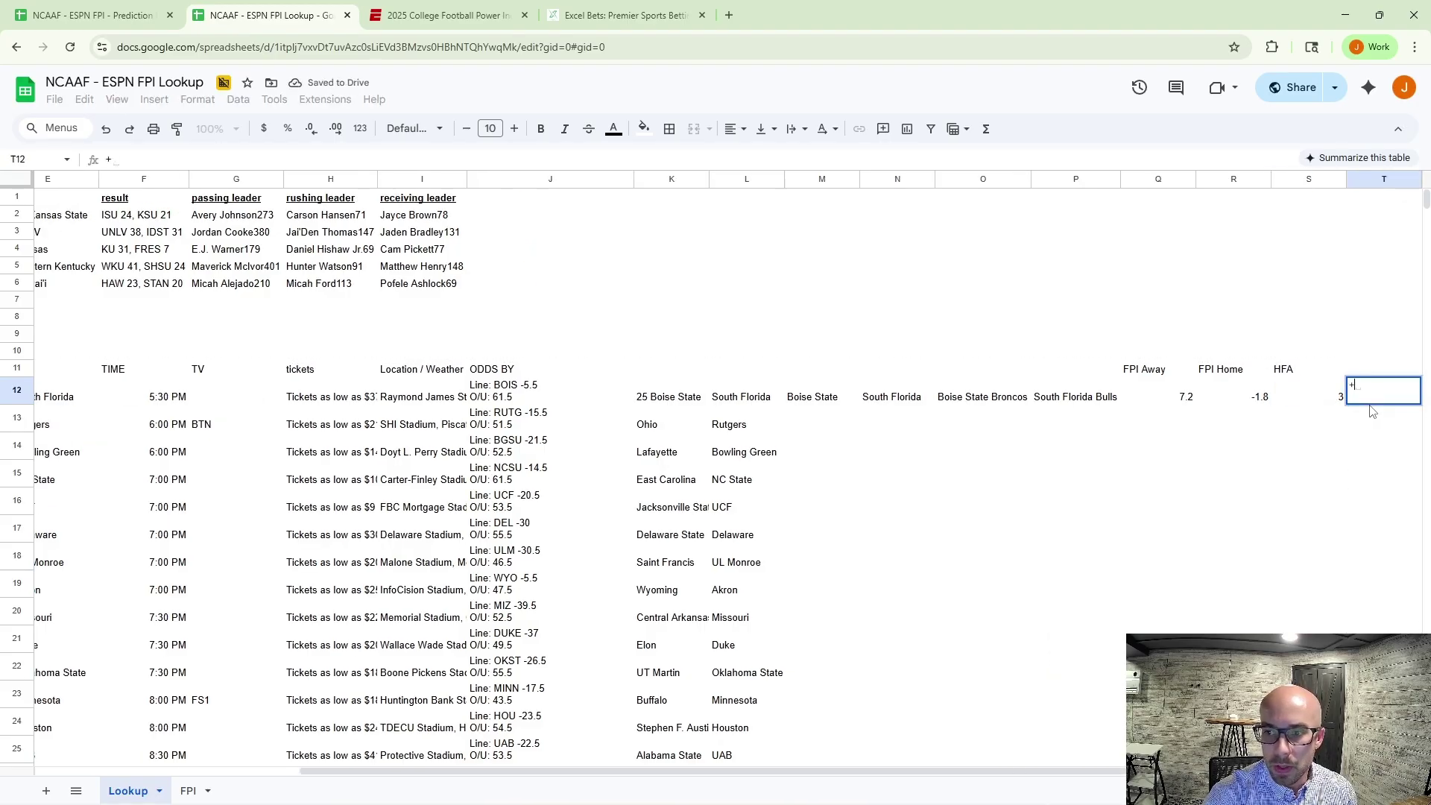
key("Left")
key("Left")
key("Left")
type("-")
key("Left")
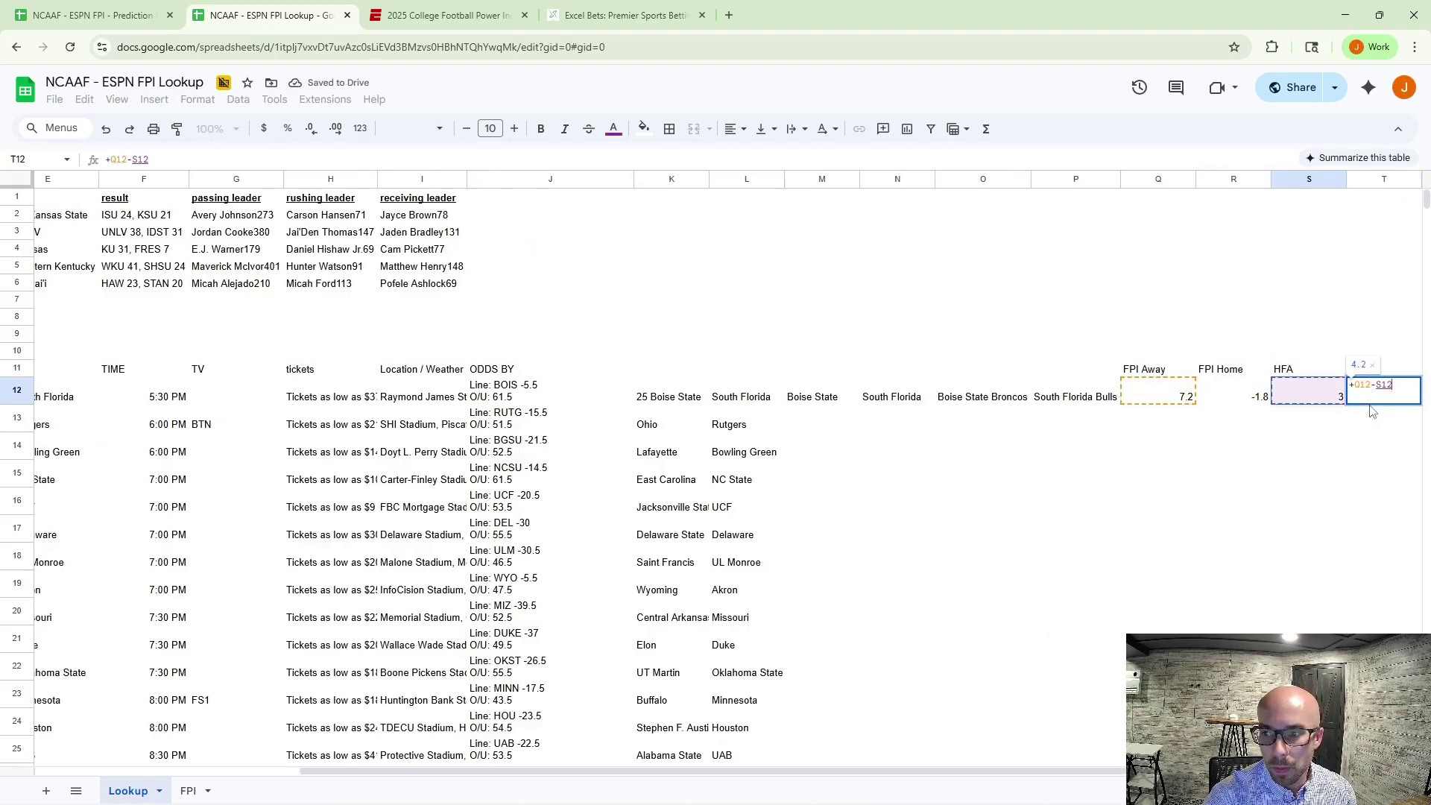
key("Left")
key("BackSpace")
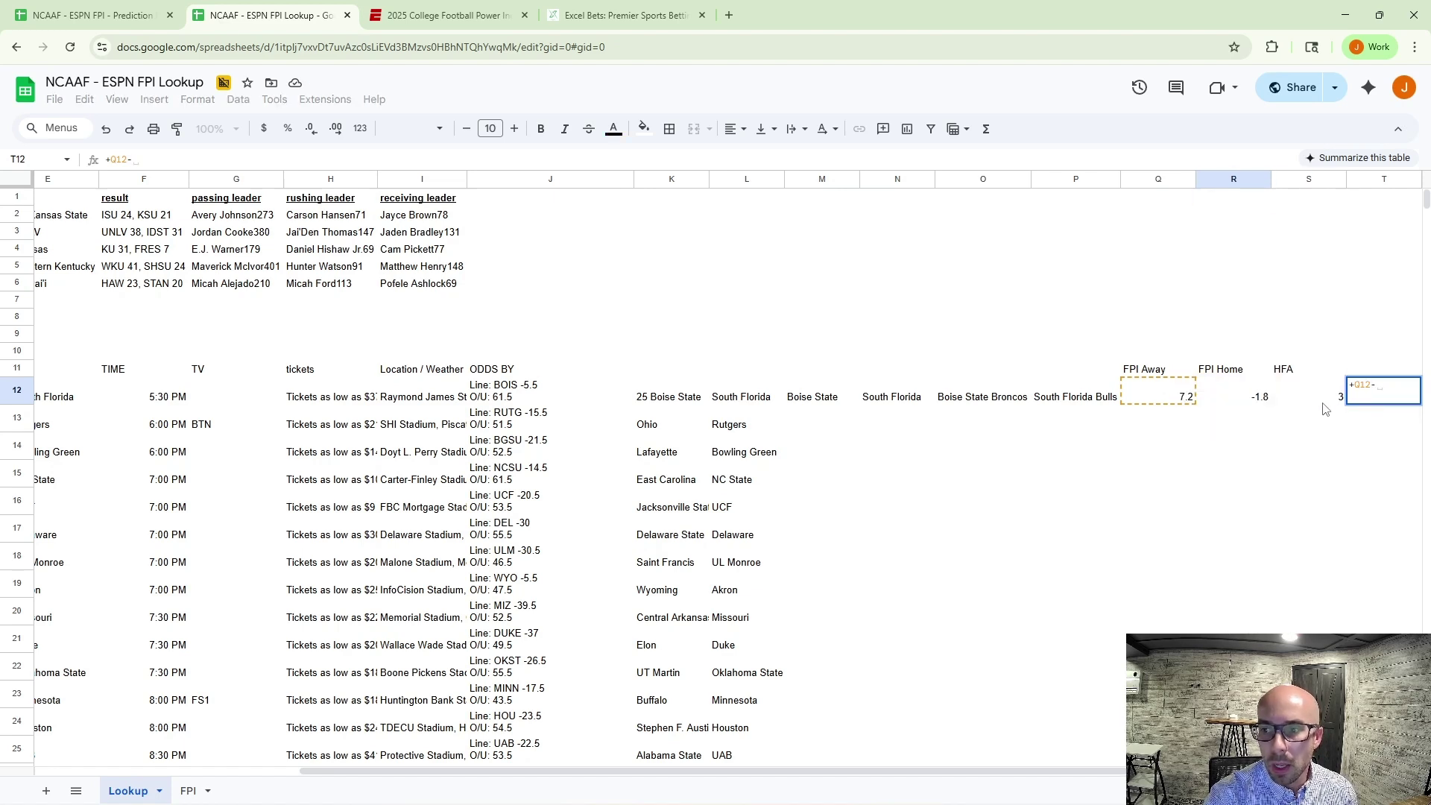
left_click(1267, 396)
key("Return")
Review the Boise State row: O12, the P12 team-name VLOOKUP, R12 and the T12 formula.
scroll(1267, 396, "right", 3)
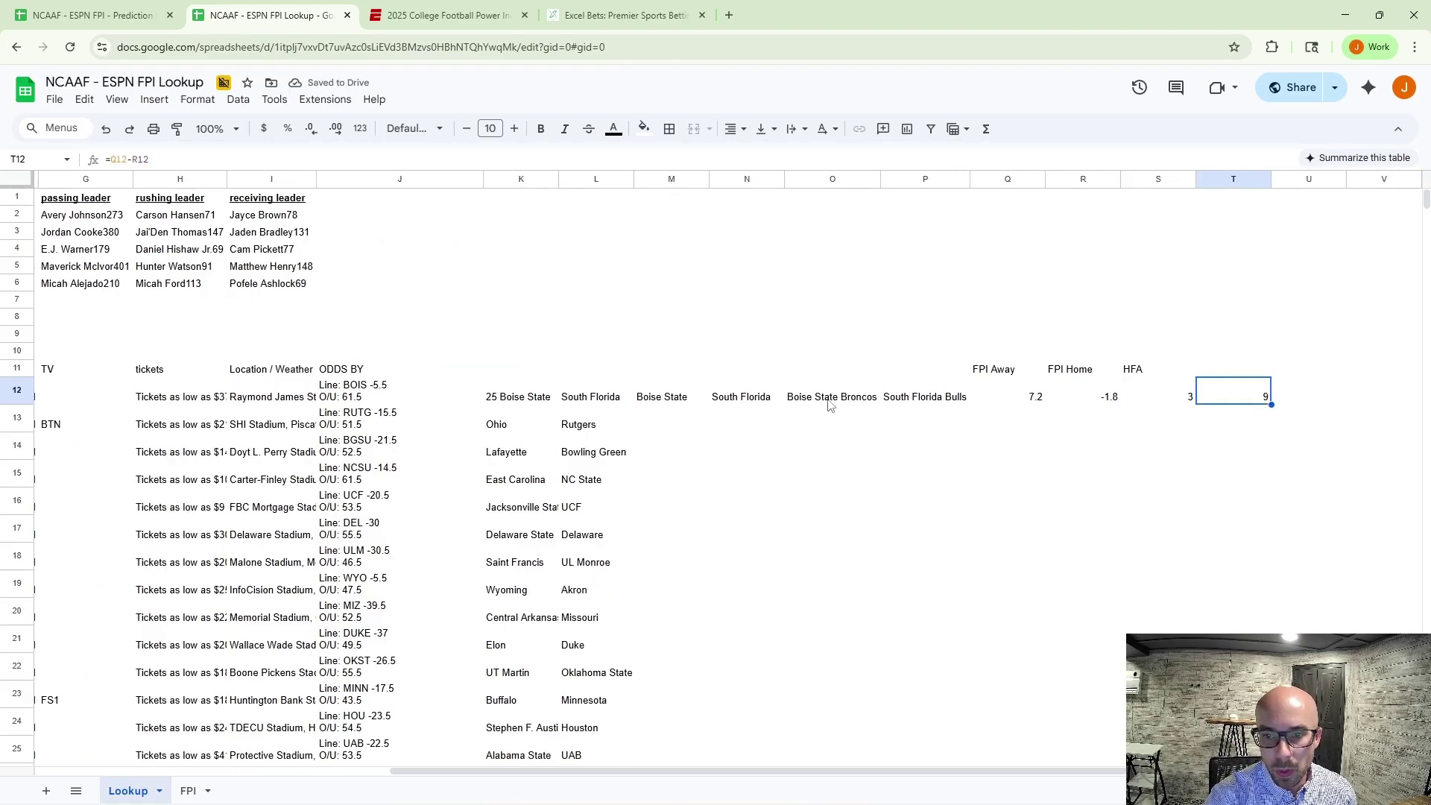
left_click(830, 398)
left_click(923, 399)
left_click(1070, 395)
left_click(1207, 401)
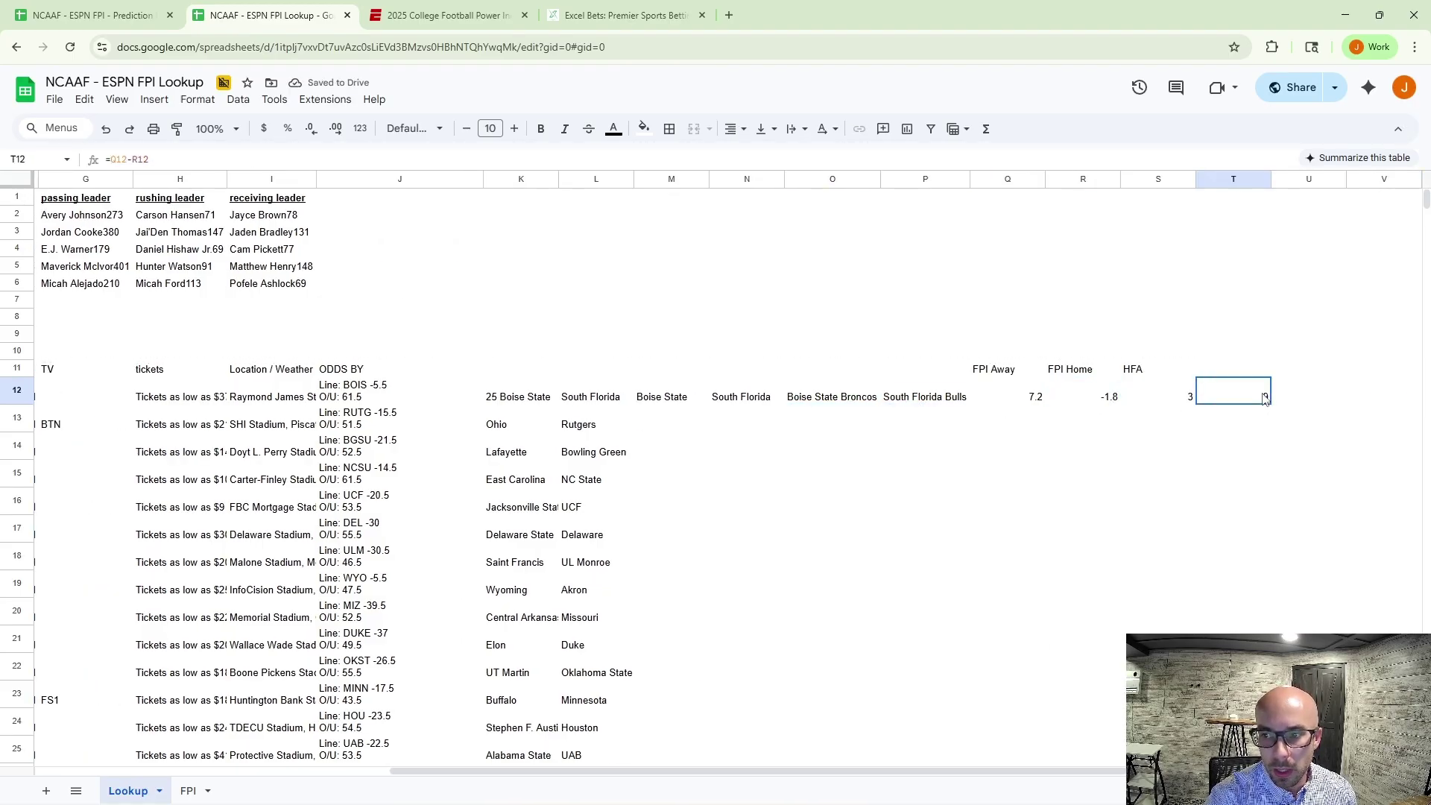
left_click(901, 400)
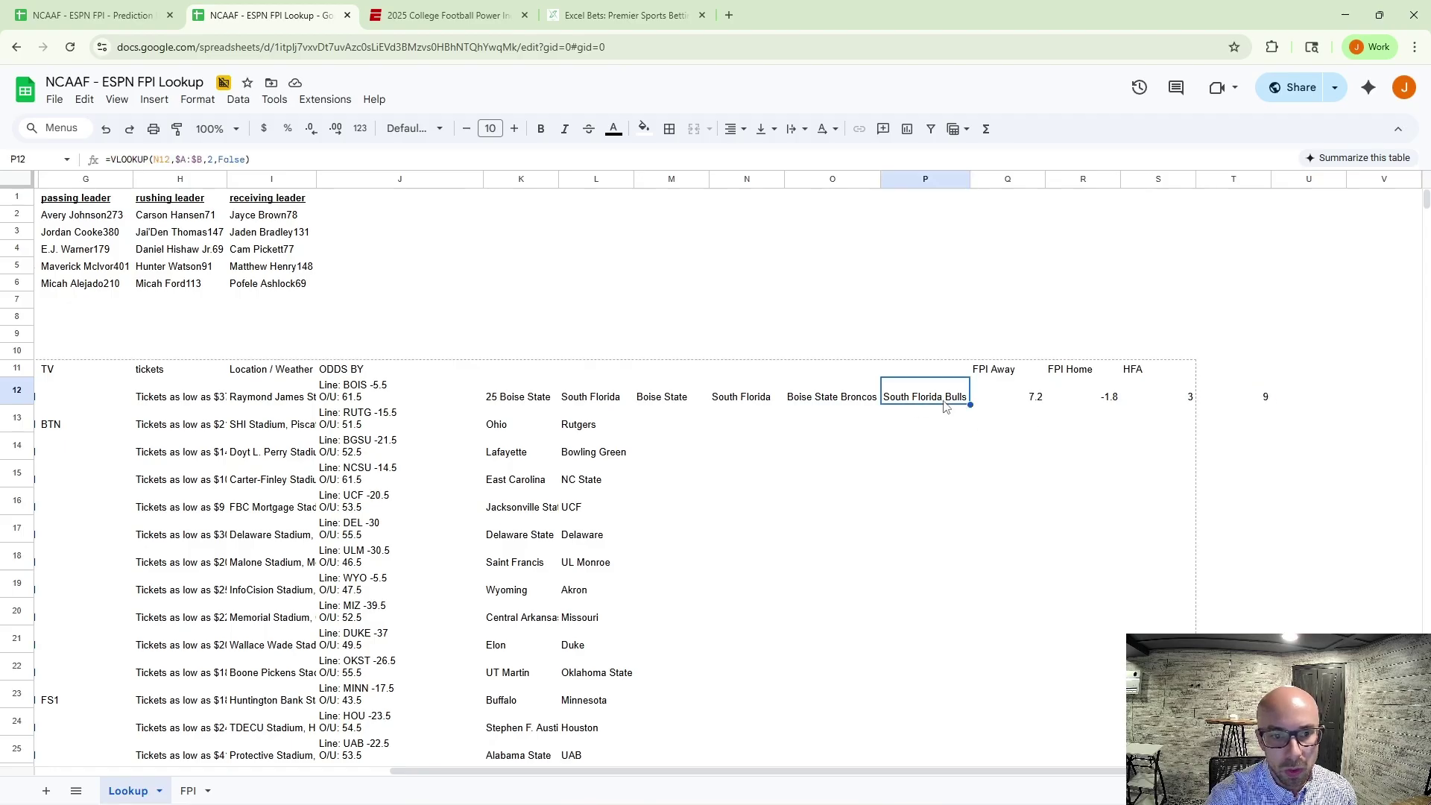
left_click(1259, 401)
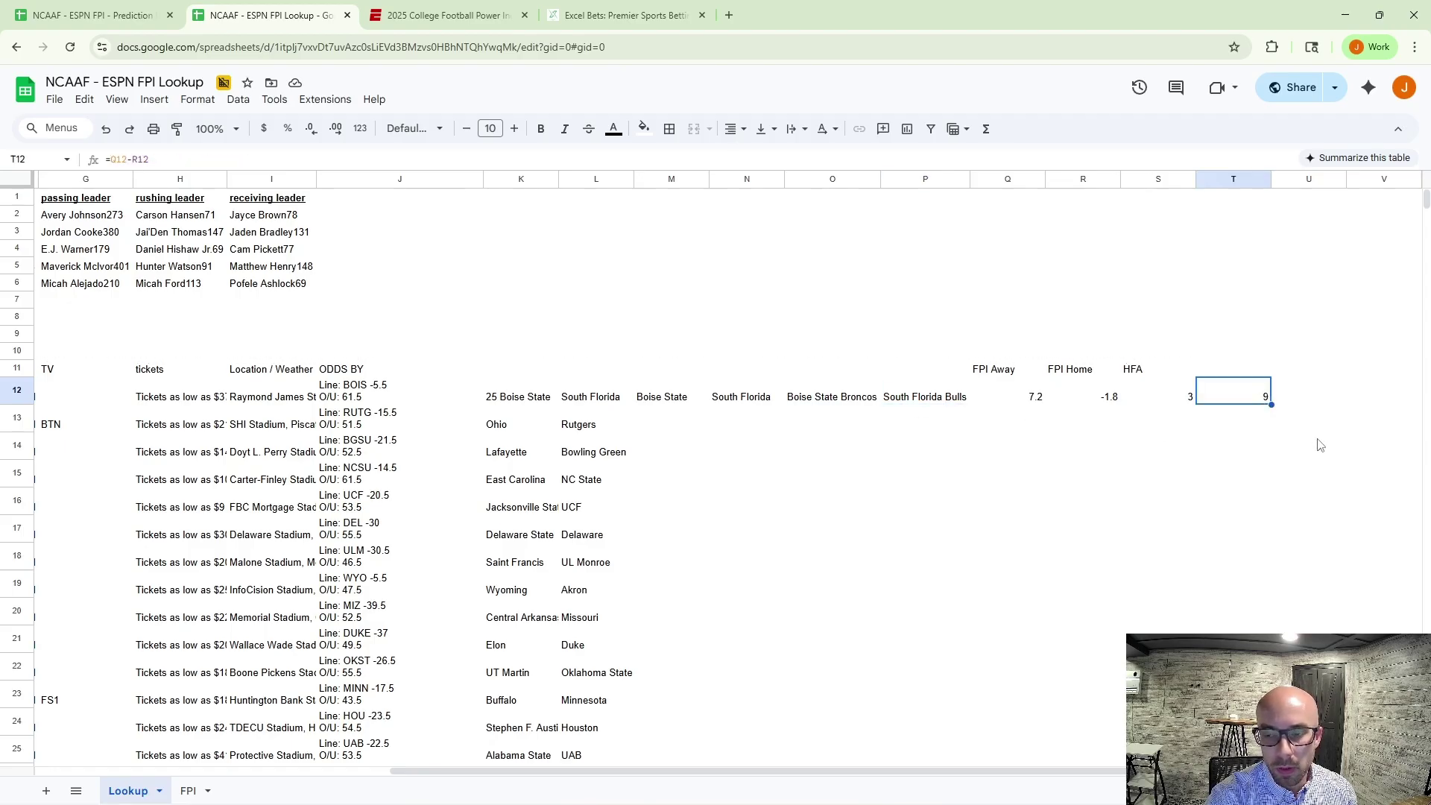
Change T12 to =Q12-R12-3 so it subtracts the 3-point home advantage, giving 6.
key("F2")
type("-")
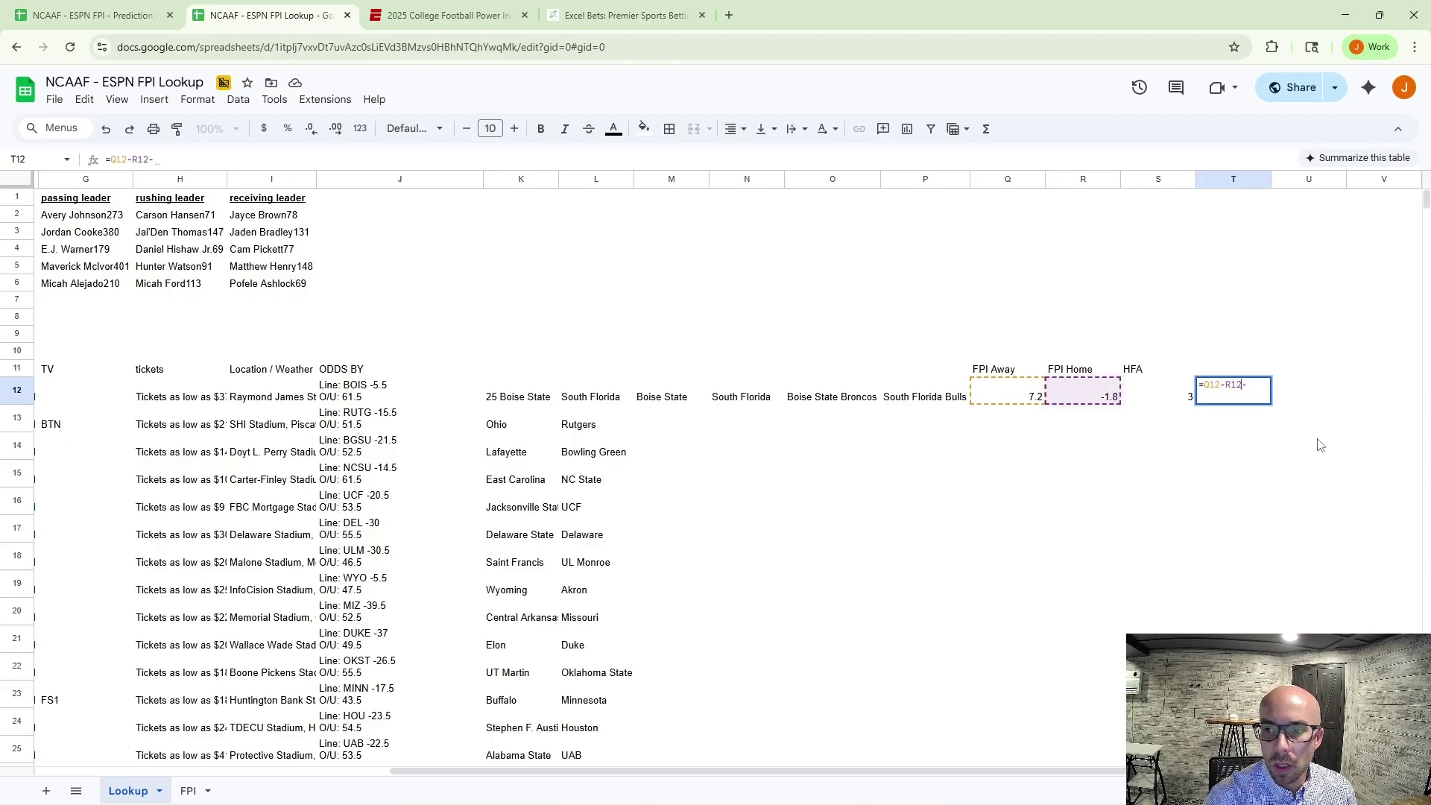
key("Return")
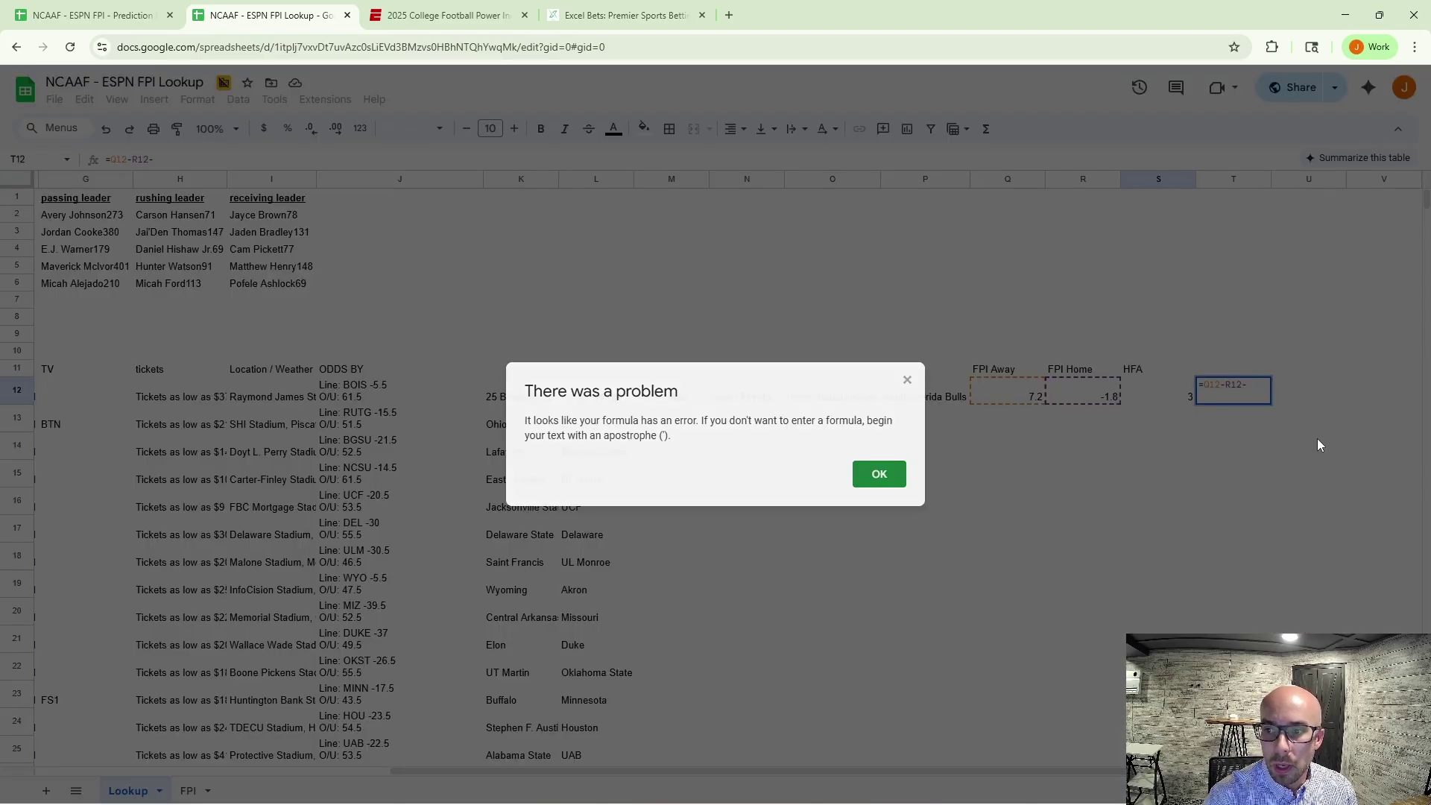
key("Return")
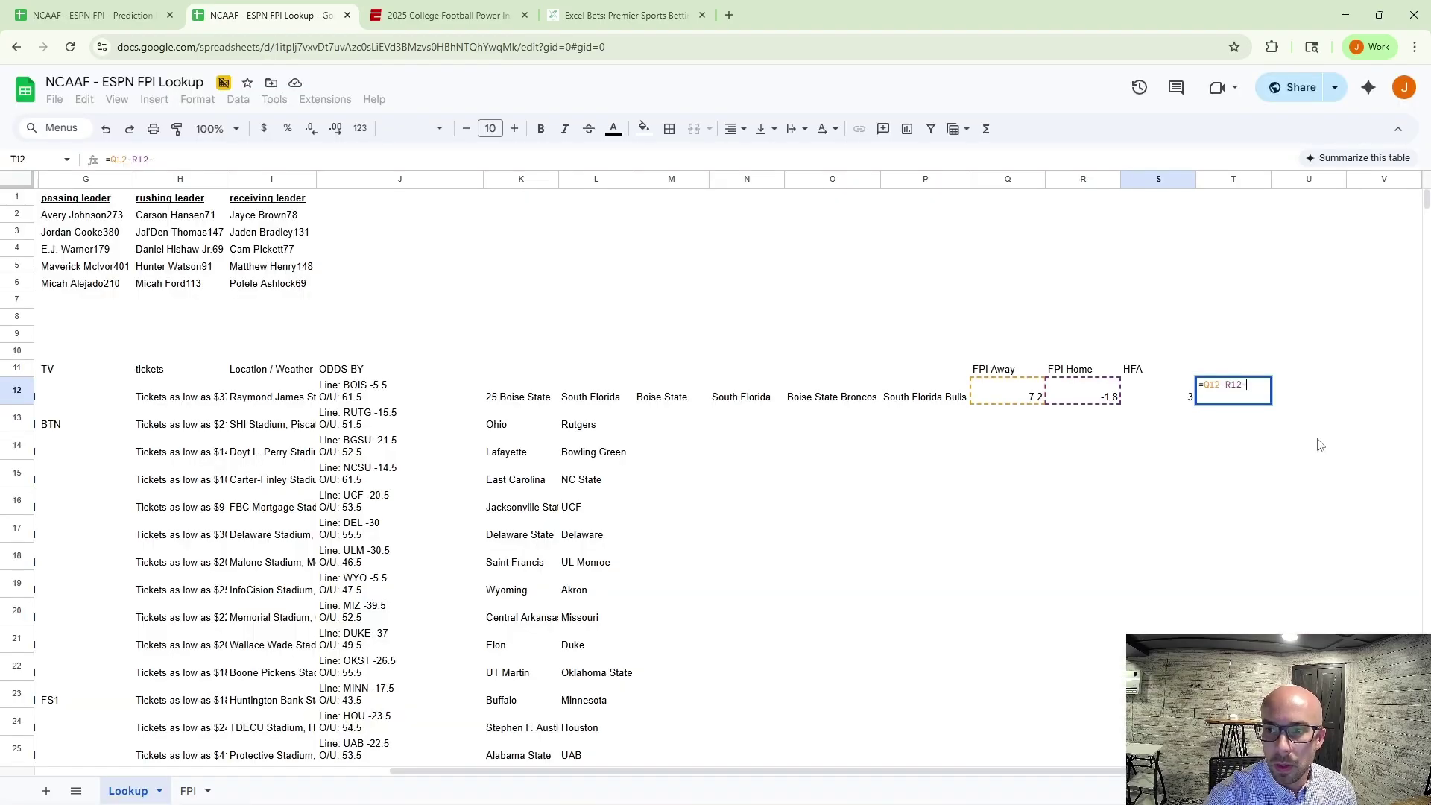
type("3")
key("Return")
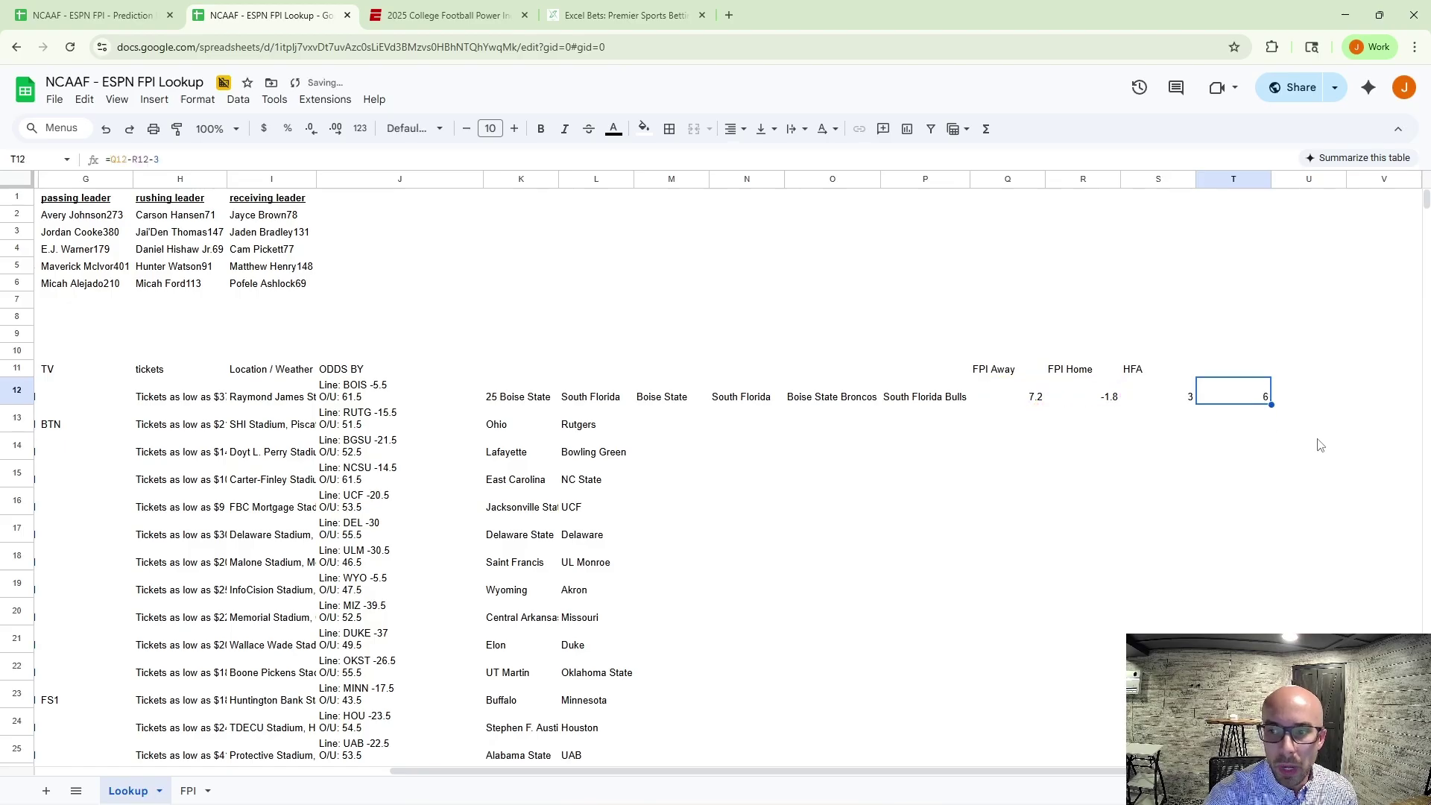
Clear the test value from T12 and move back to the start of row 12.
key("Delete")
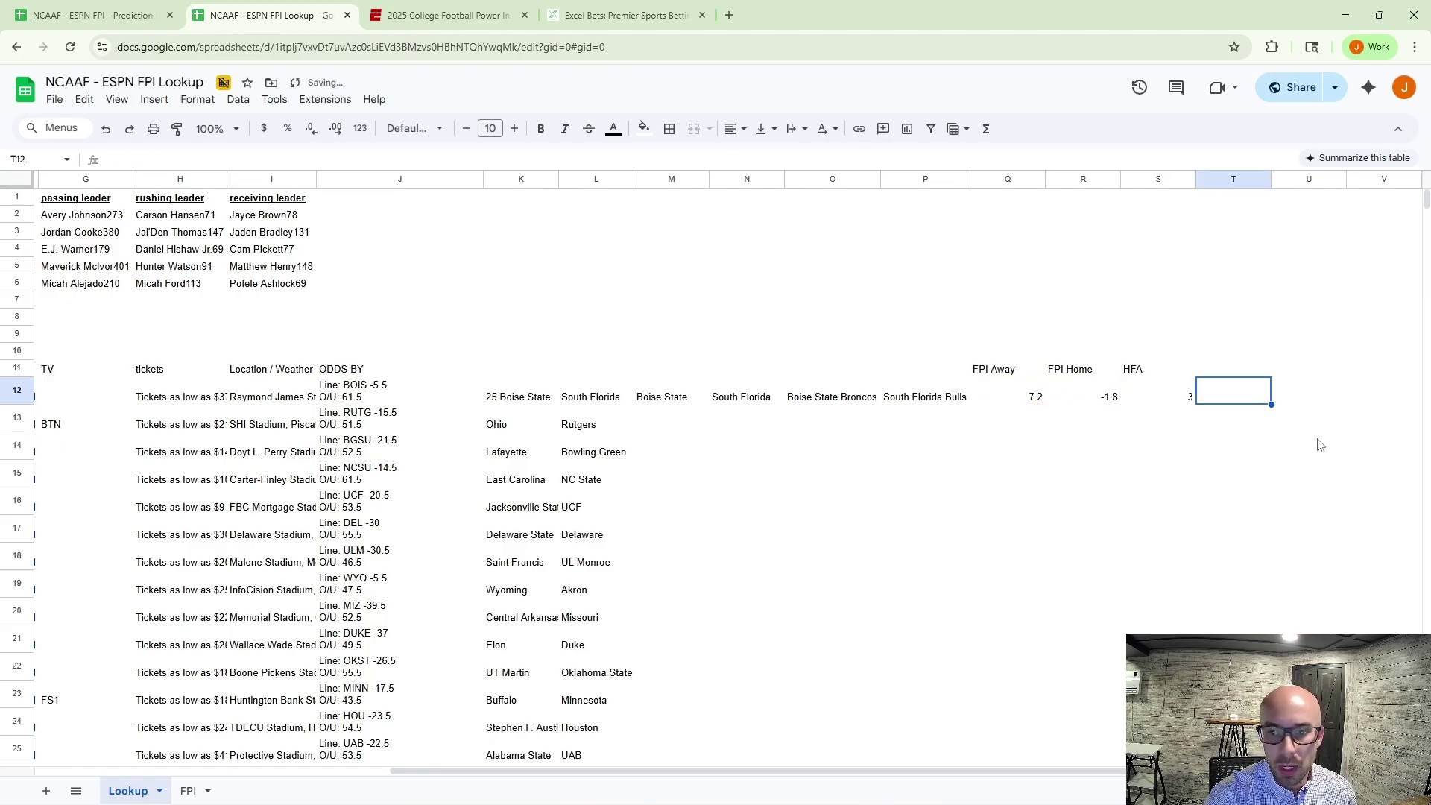
key("ctrl+a")
key("ctrl+c")
key("Left")
key("Left")
key("Left")
key("Left")
key("Left")
key("Left")
key("Left")
key("Left")
key("Left")
key("Left")
key("Left")
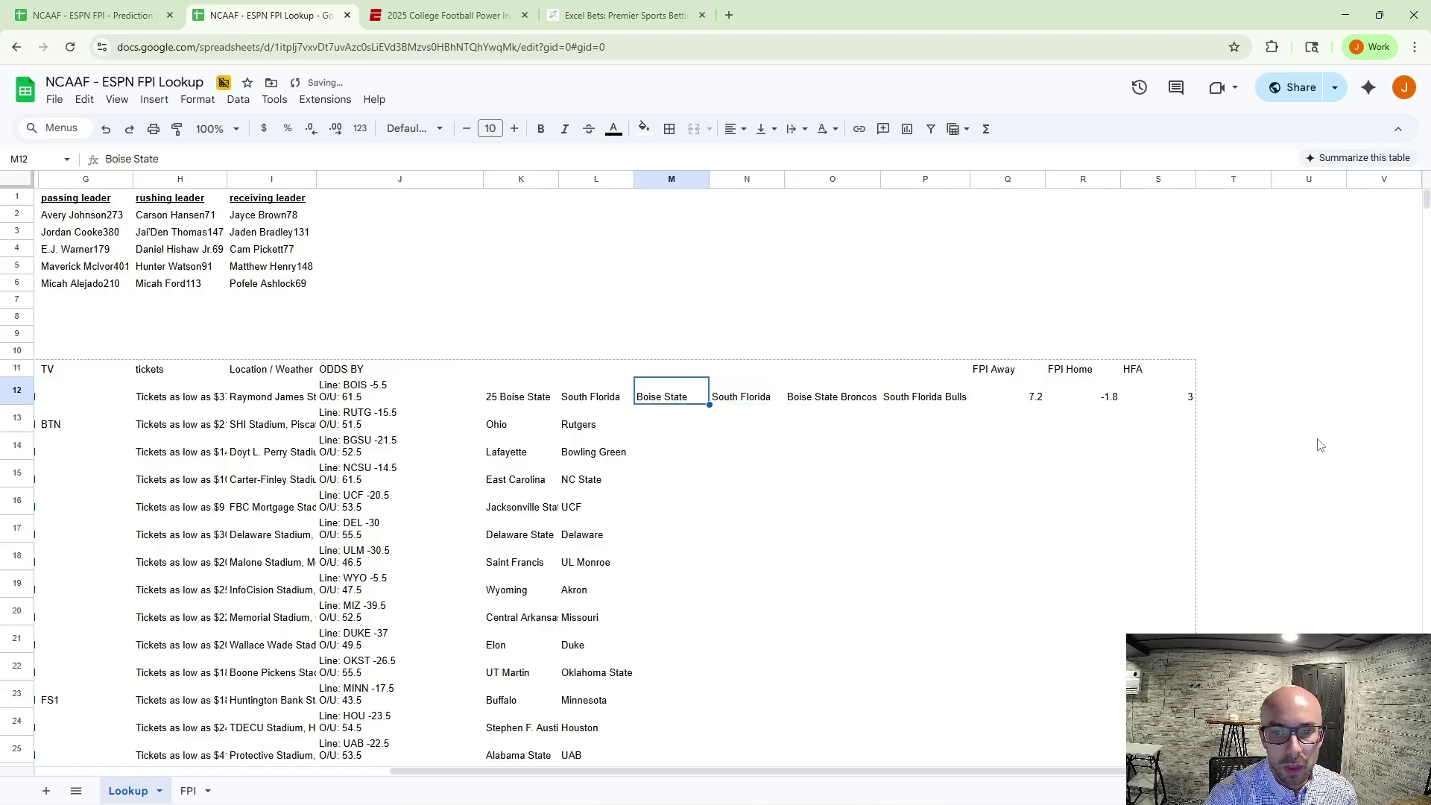
key("Left")
key("Left")
key("Left")
key("Left")
key("Left")
key("Left")
key("Left")
key("Left")
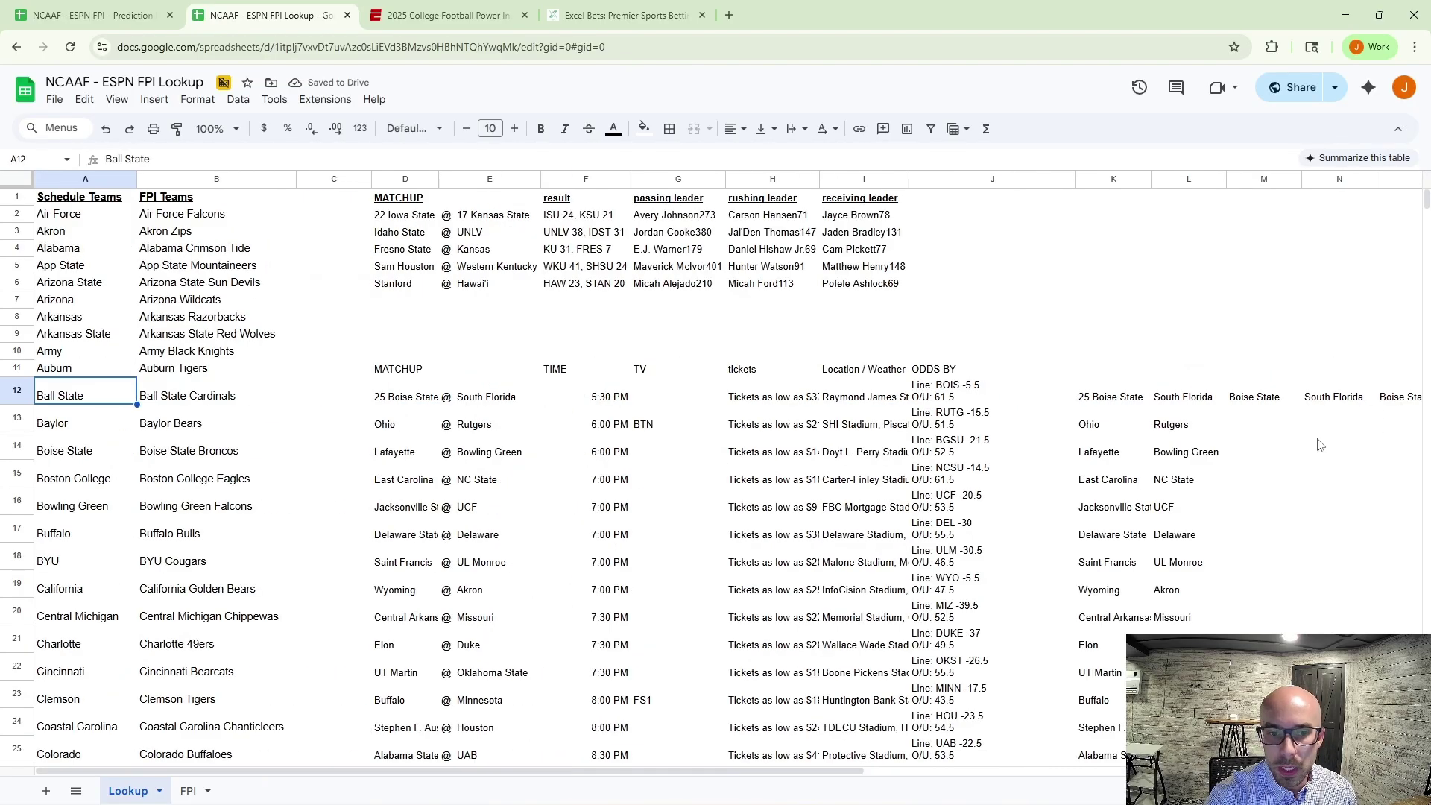
Inspect the BOIS -5.5 line cell and the Schedule Teams and FPI Teams columns, then return to ESPN.
left_click(999, 395)
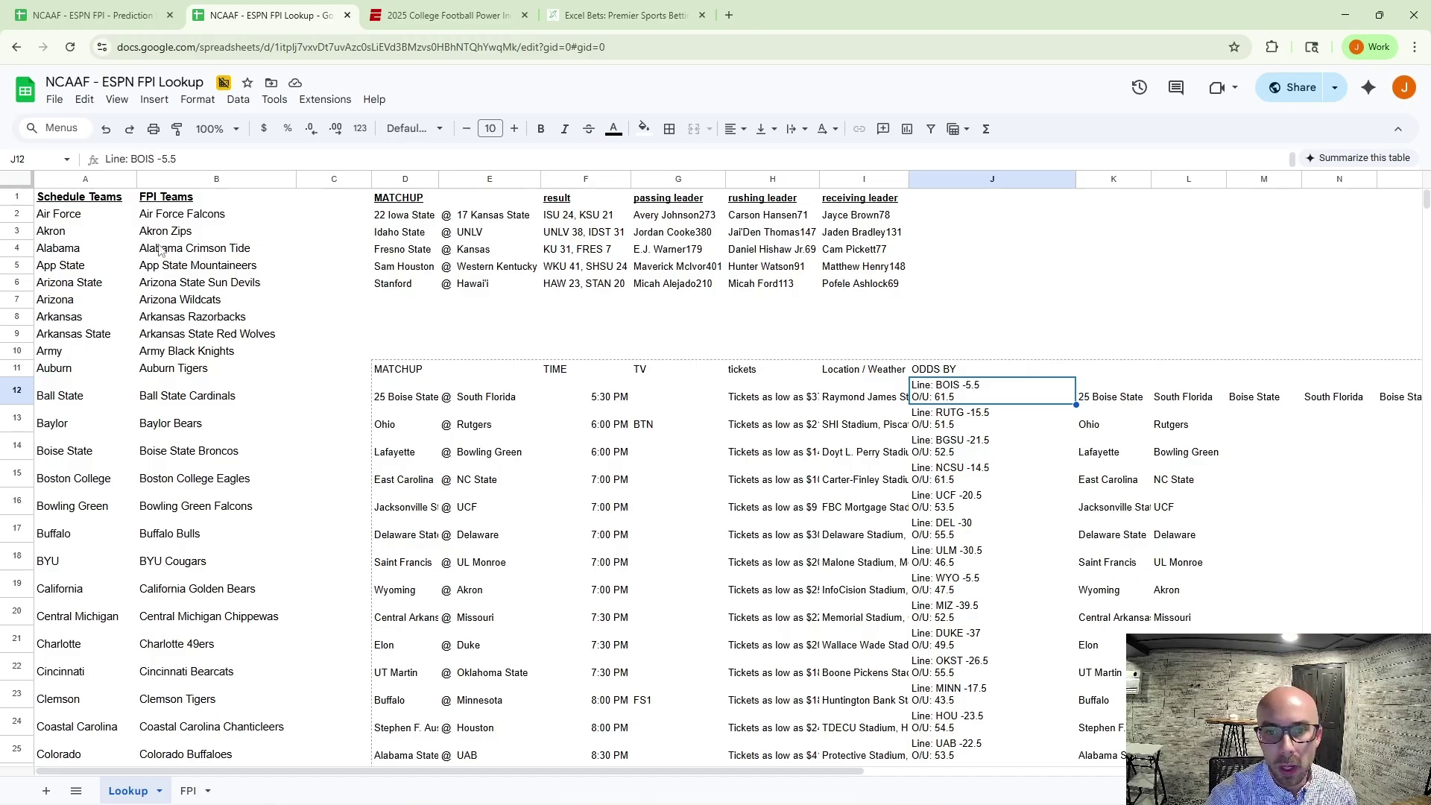
left_click(486, 339)
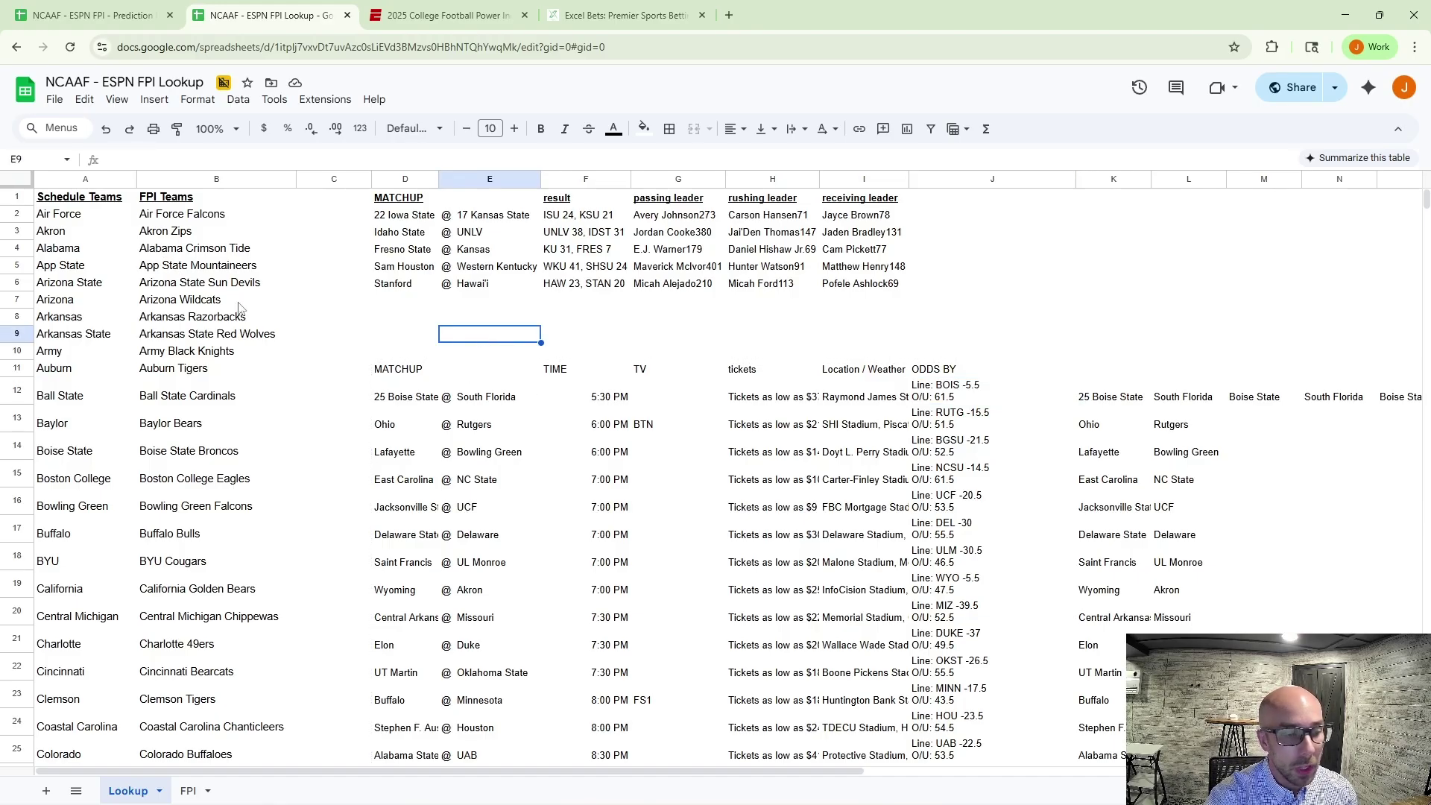
left_click_drag(85, 180, 188, 181)
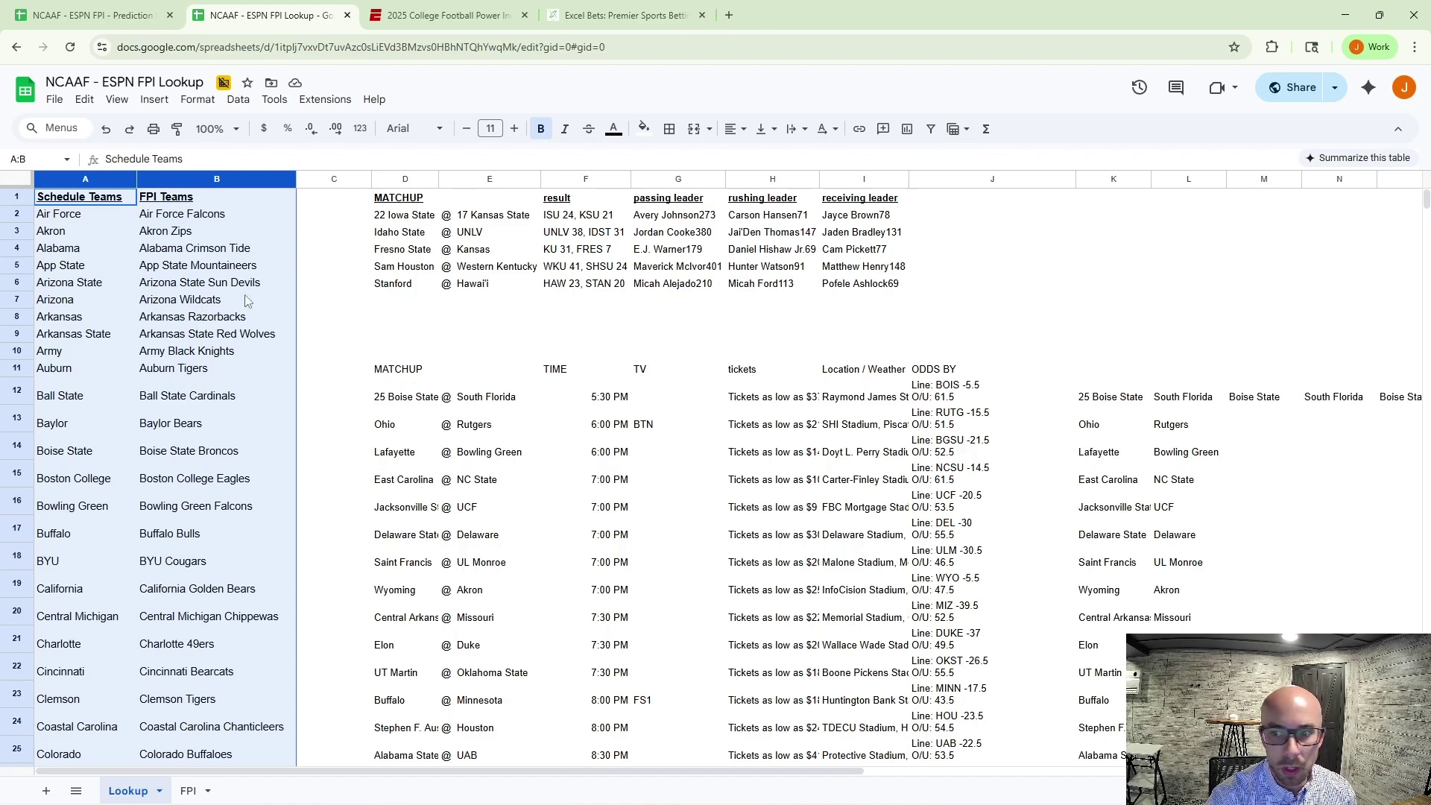
left_click(389, 321)
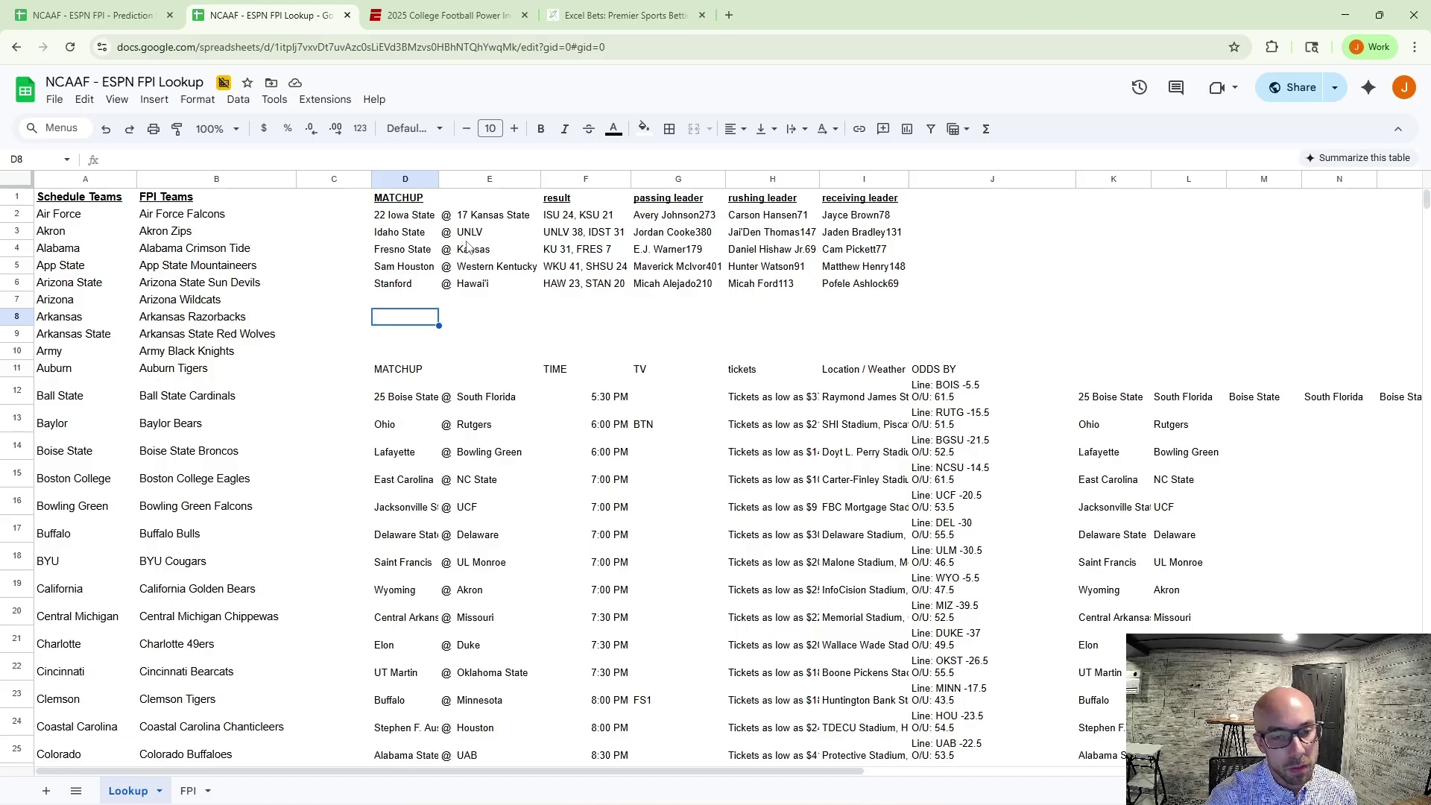
left_click(436, 15)
Open ESPN's college football schedule and scroll through the Week 1 games and back up.
mouse_move(416, 138)
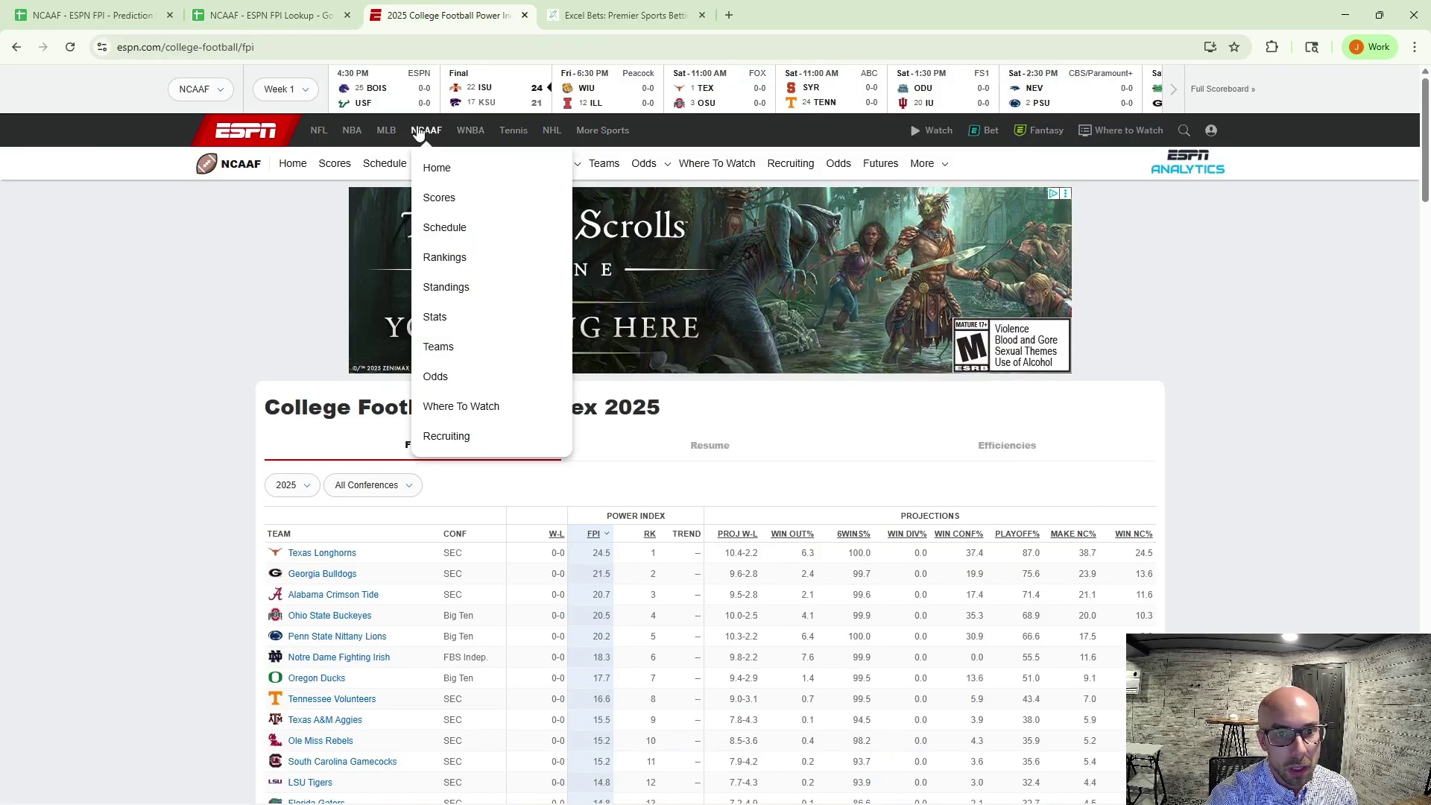
left_click(372, 166)
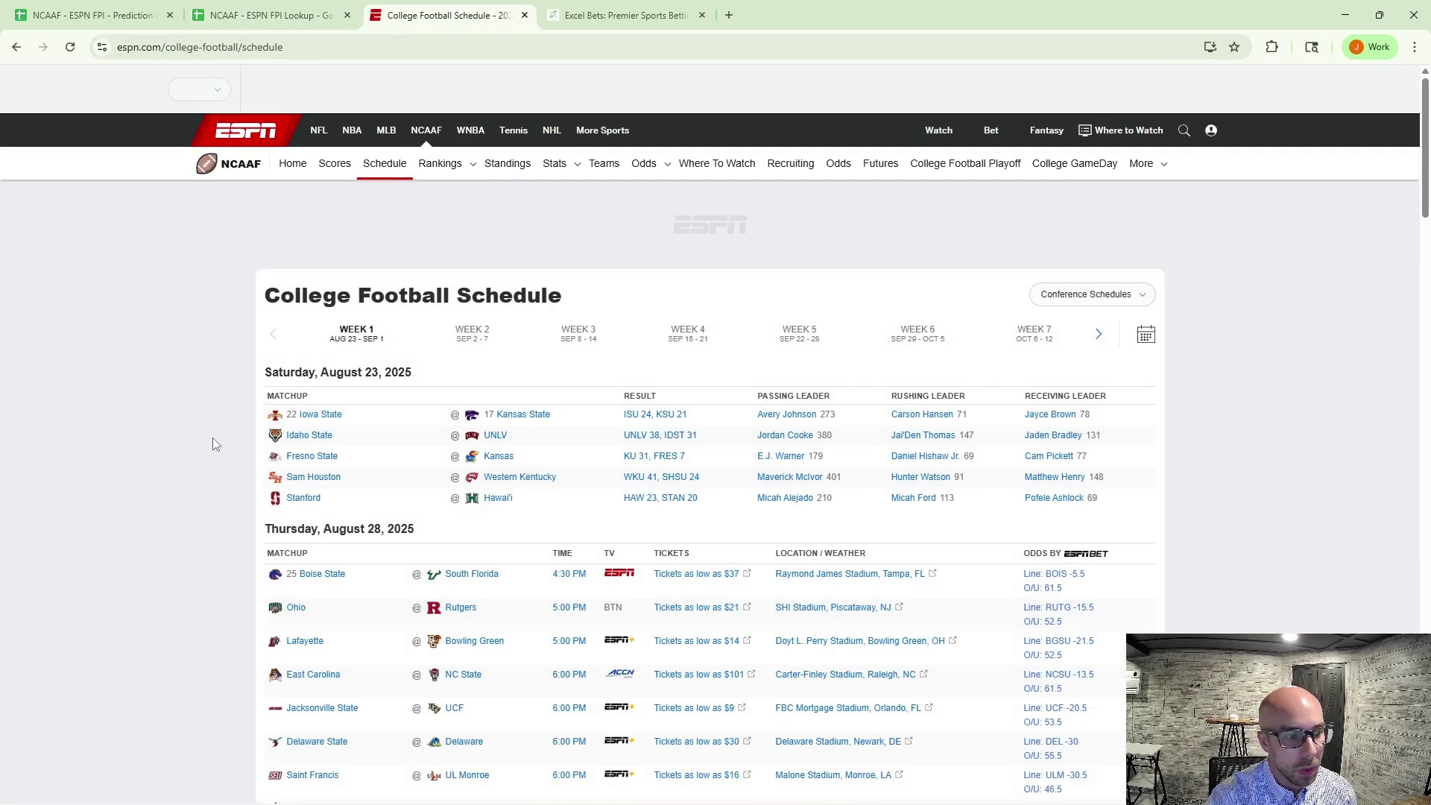
scroll(213, 437, "down", 2)
scroll(211, 435, "down", 20)
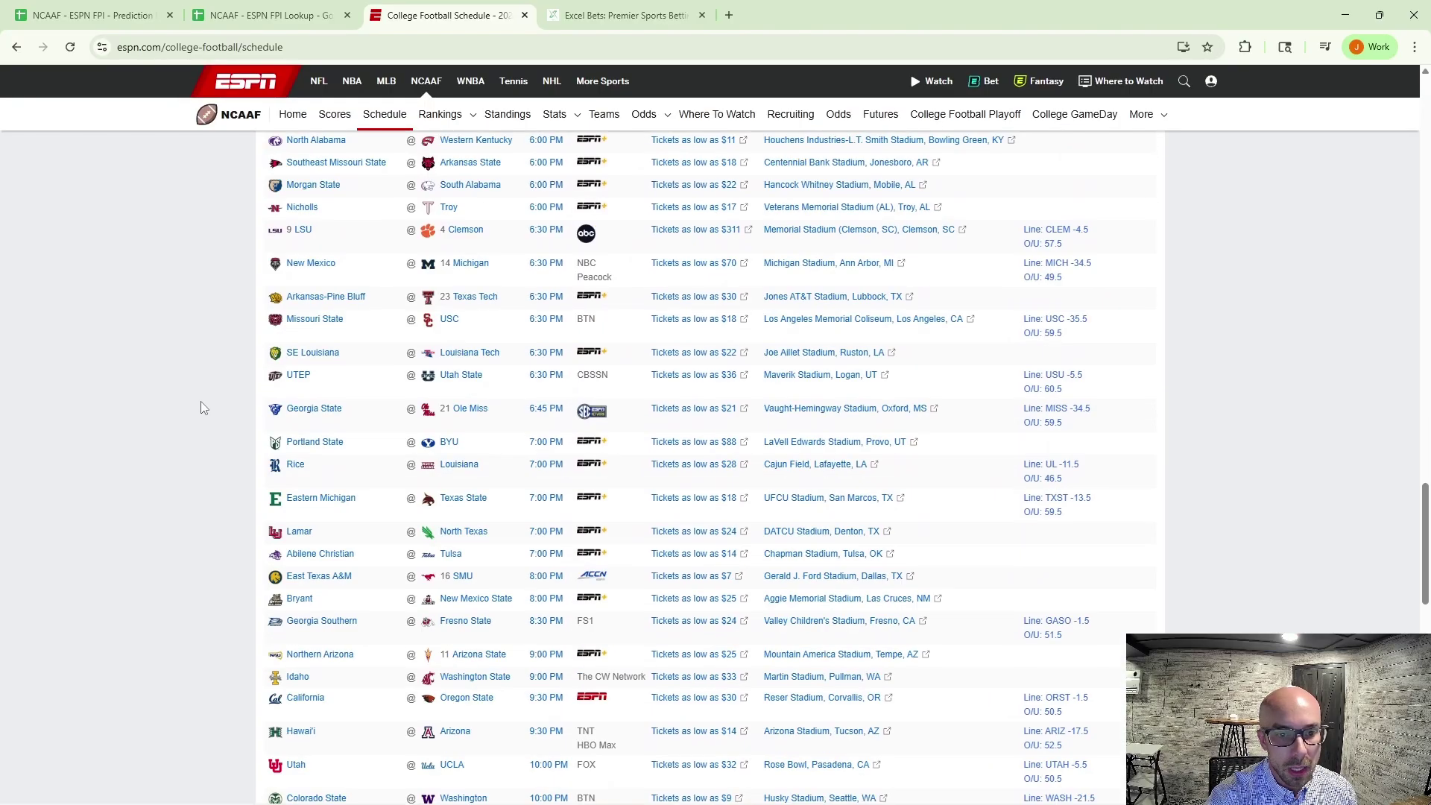
scroll(200, 404, "down", 3)
scroll(224, 414, "up", 6)
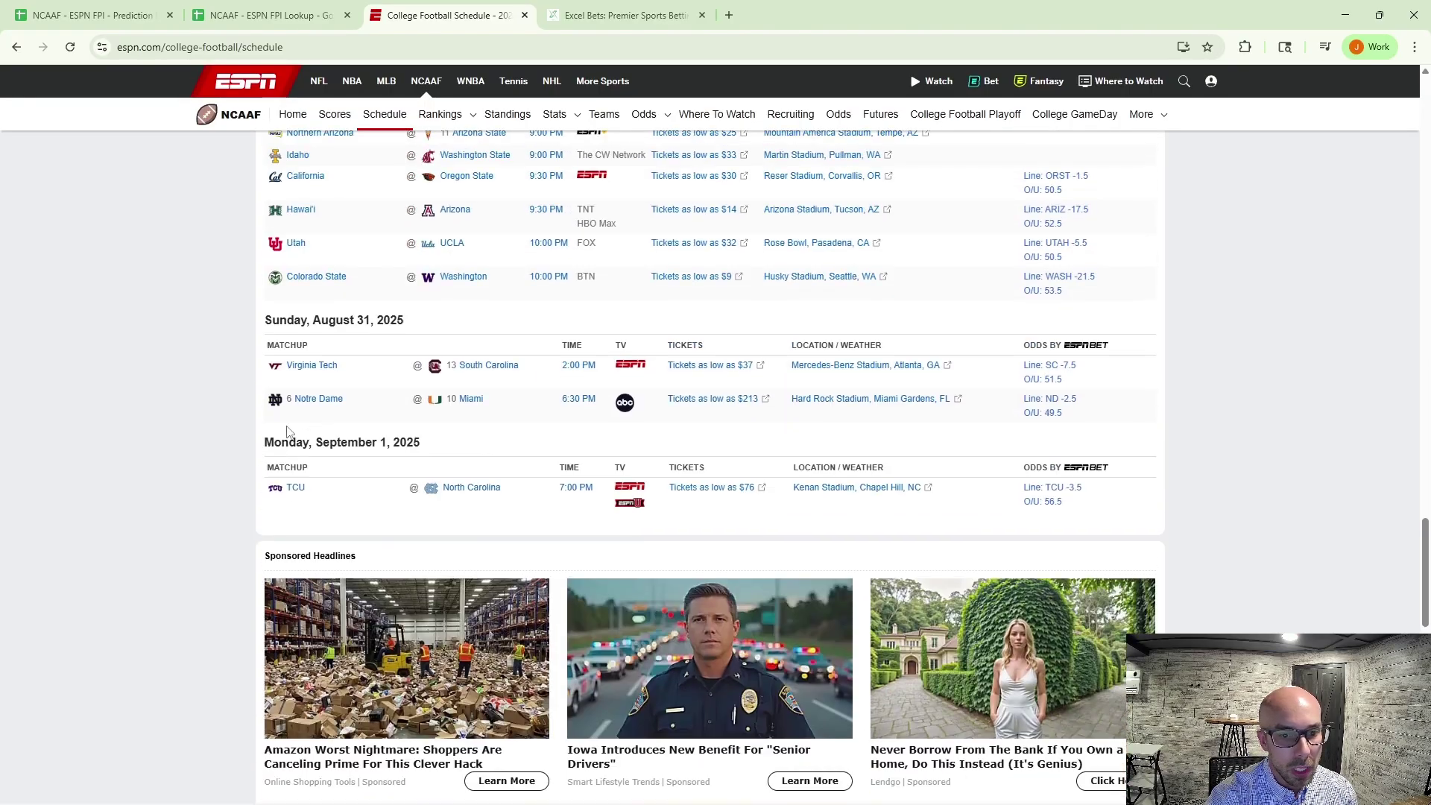
scroll(262, 424, "up", 15)
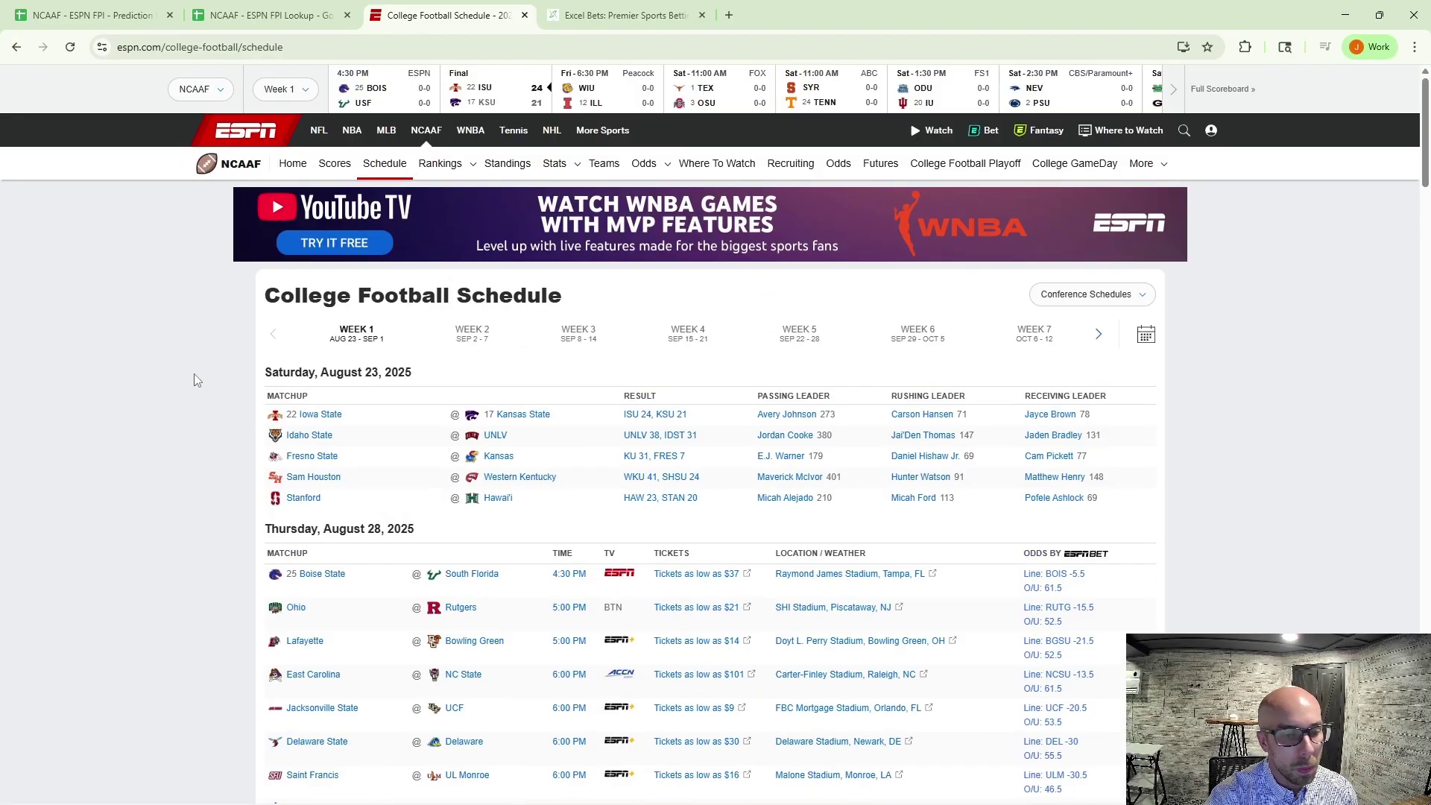
Find the NCAAF ESPN FPI Sheets model on page 2 of Excel Bets' Football store, then return to the spreadsheet.
left_click(622, 15)
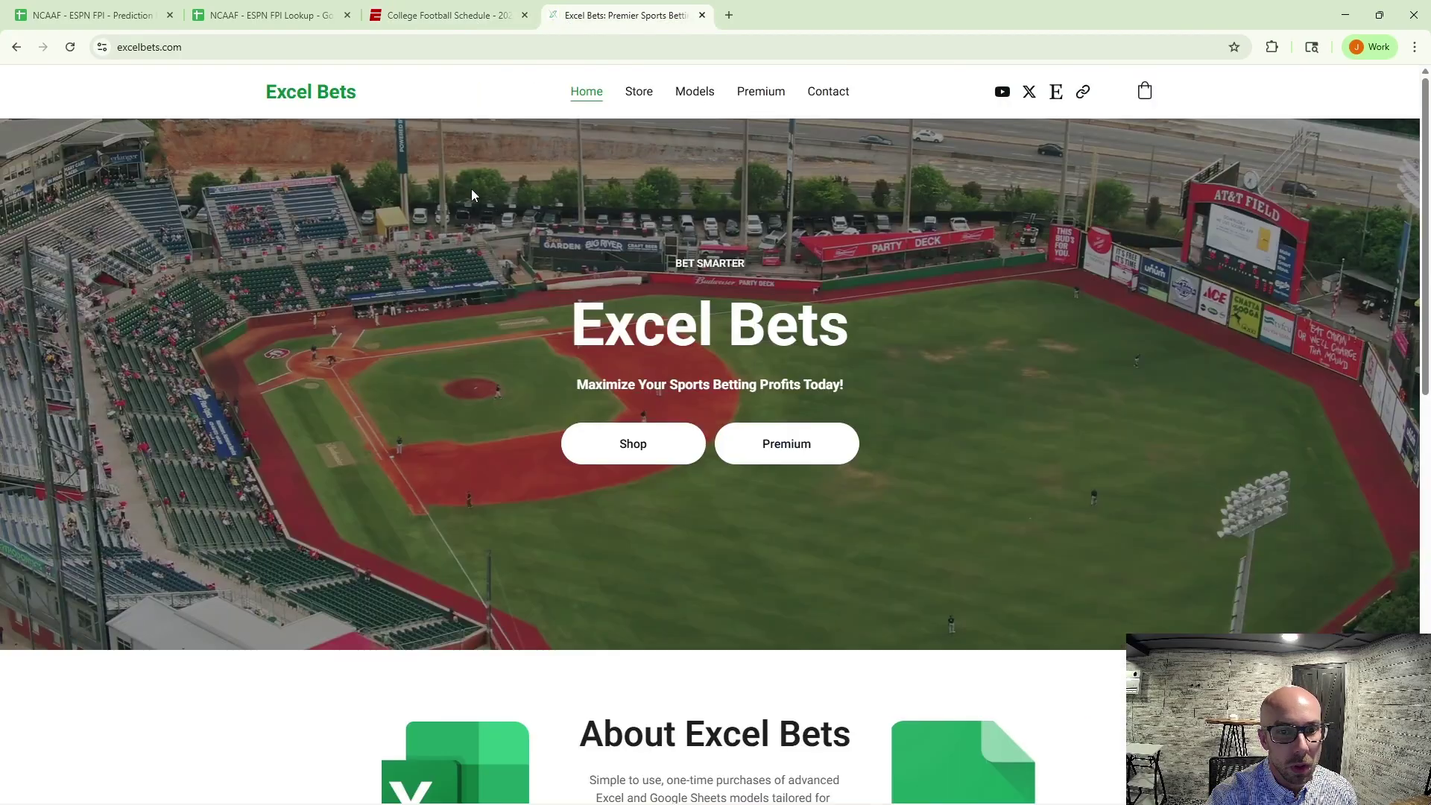
left_click(648, 99)
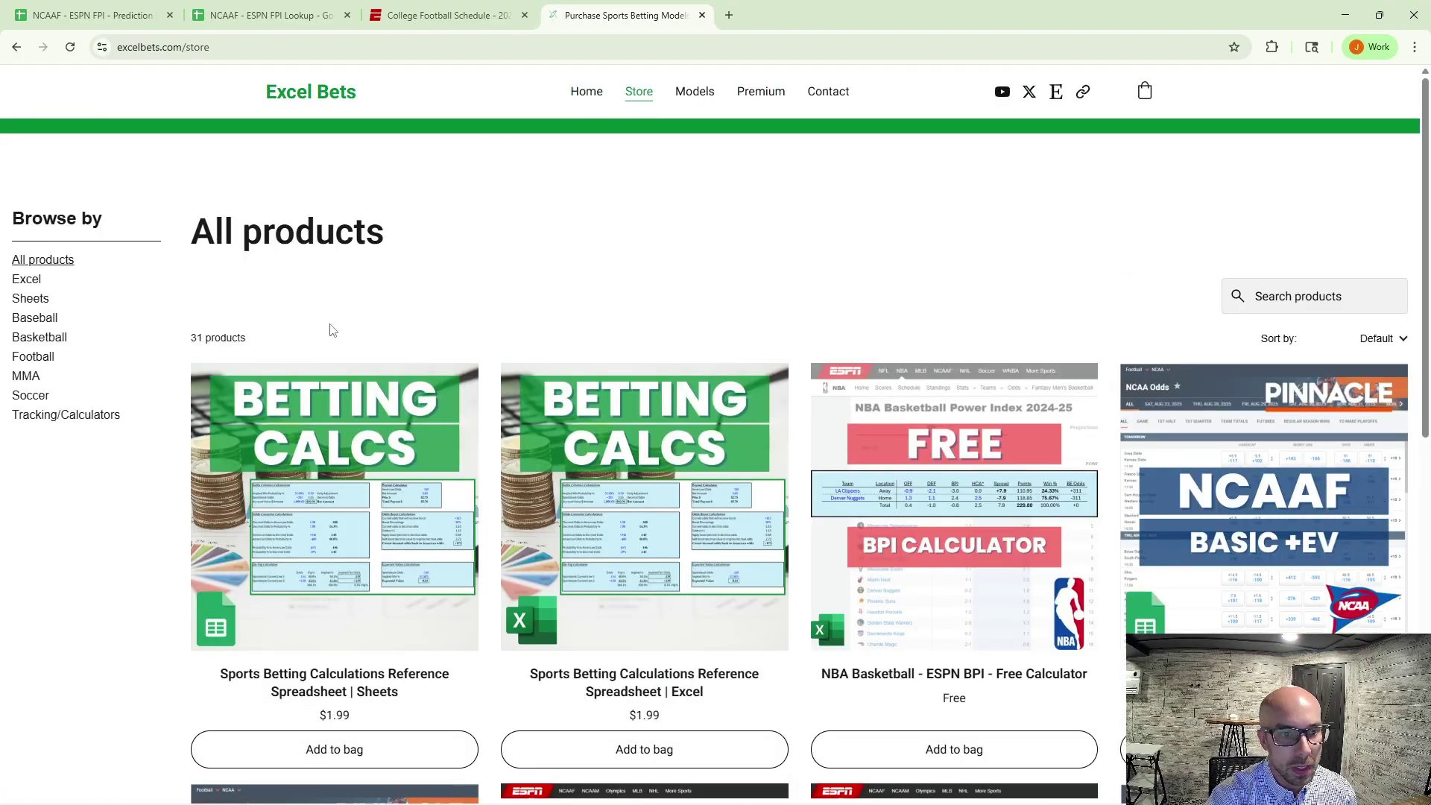
left_click(33, 357)
scroll(789, 565, "down", 15)
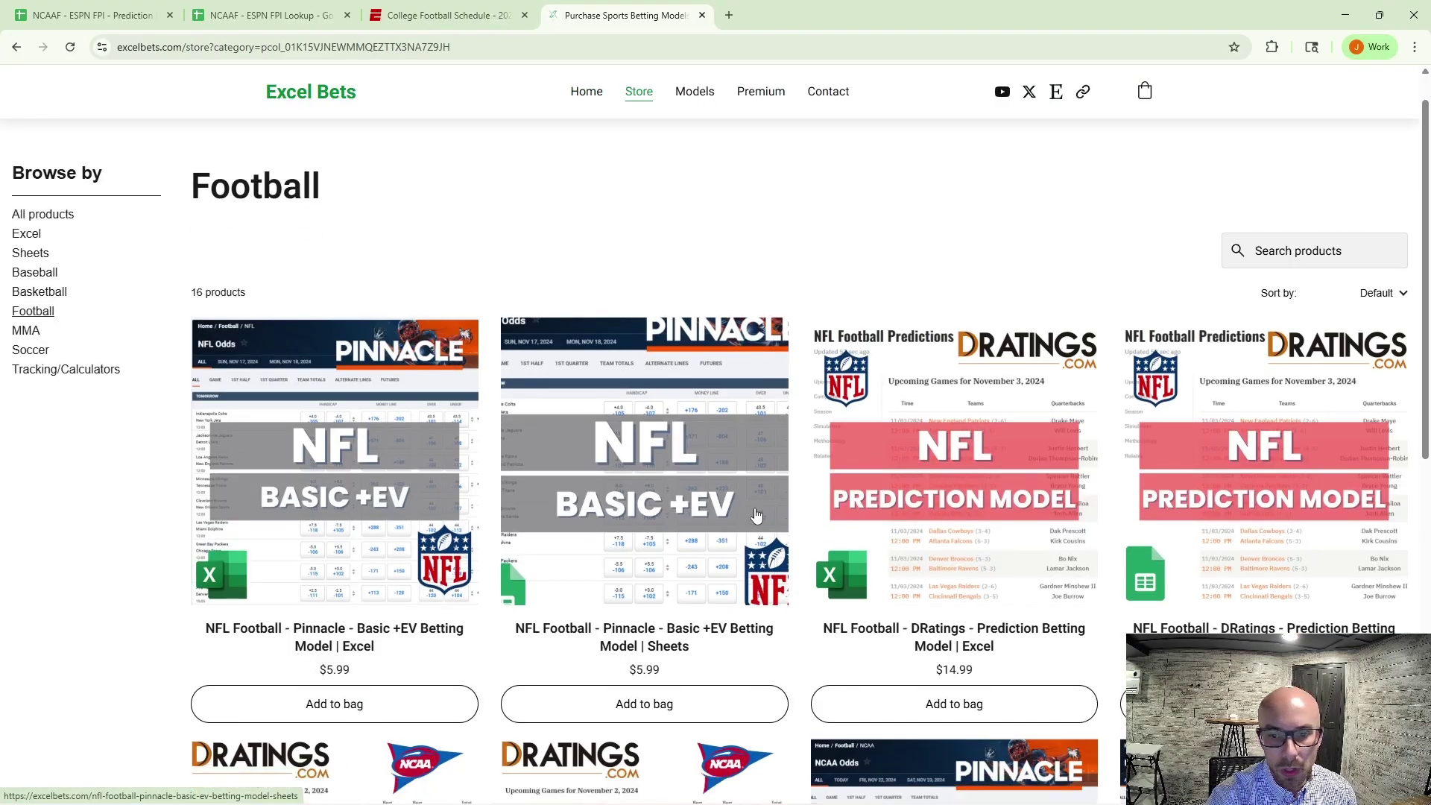
scroll(798, 552, "up", 6)
scroll(809, 589, "down", 5)
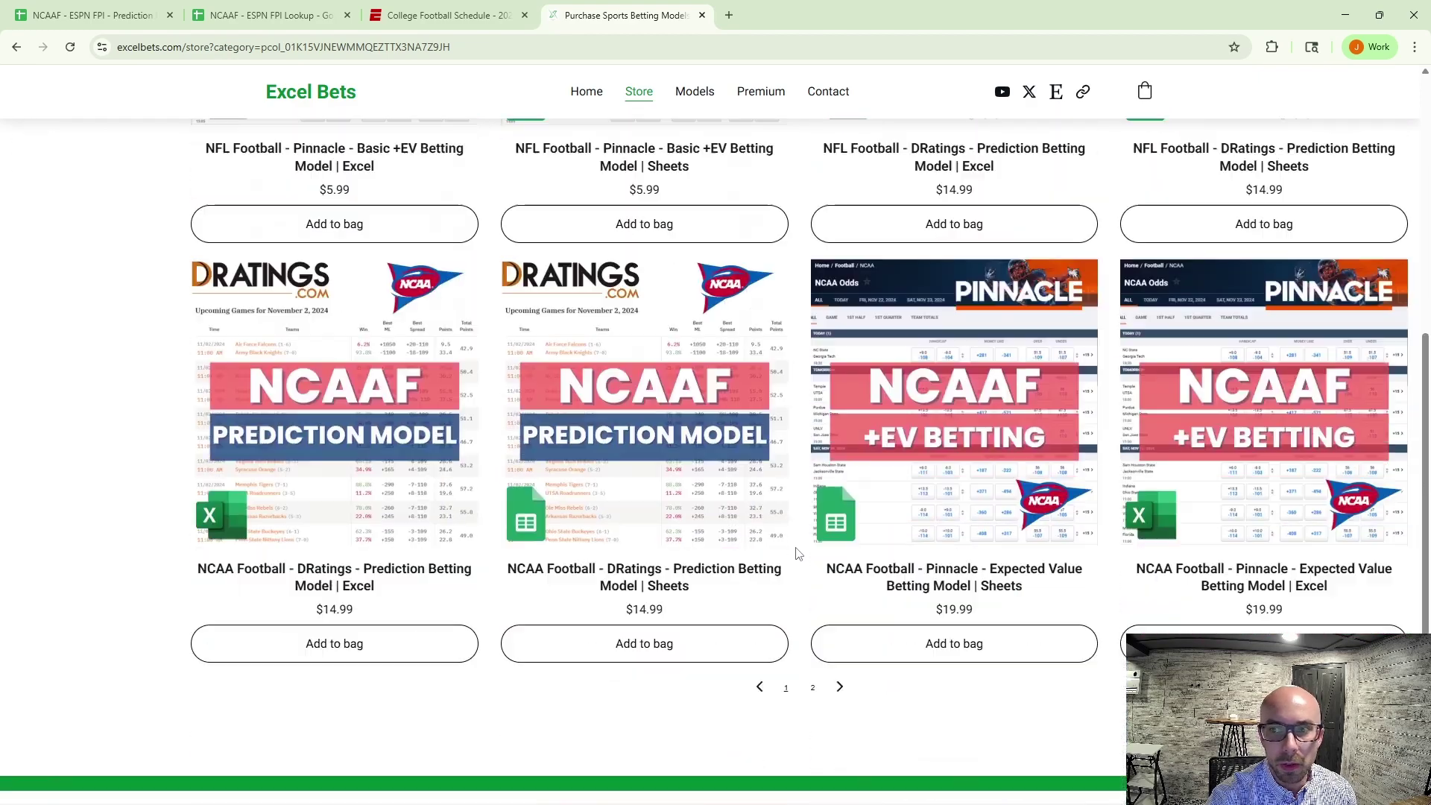
left_click(812, 602)
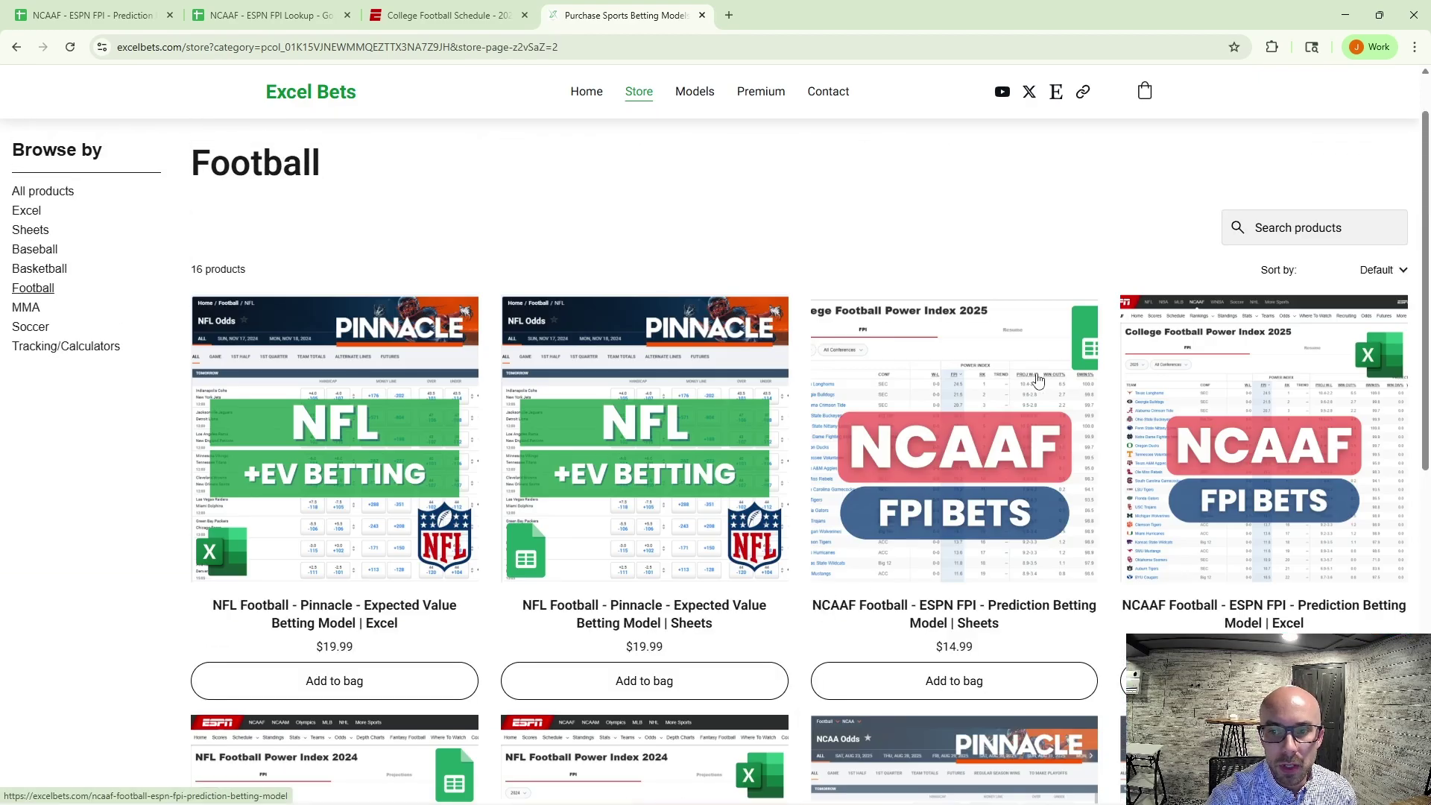
left_click(979, 518)
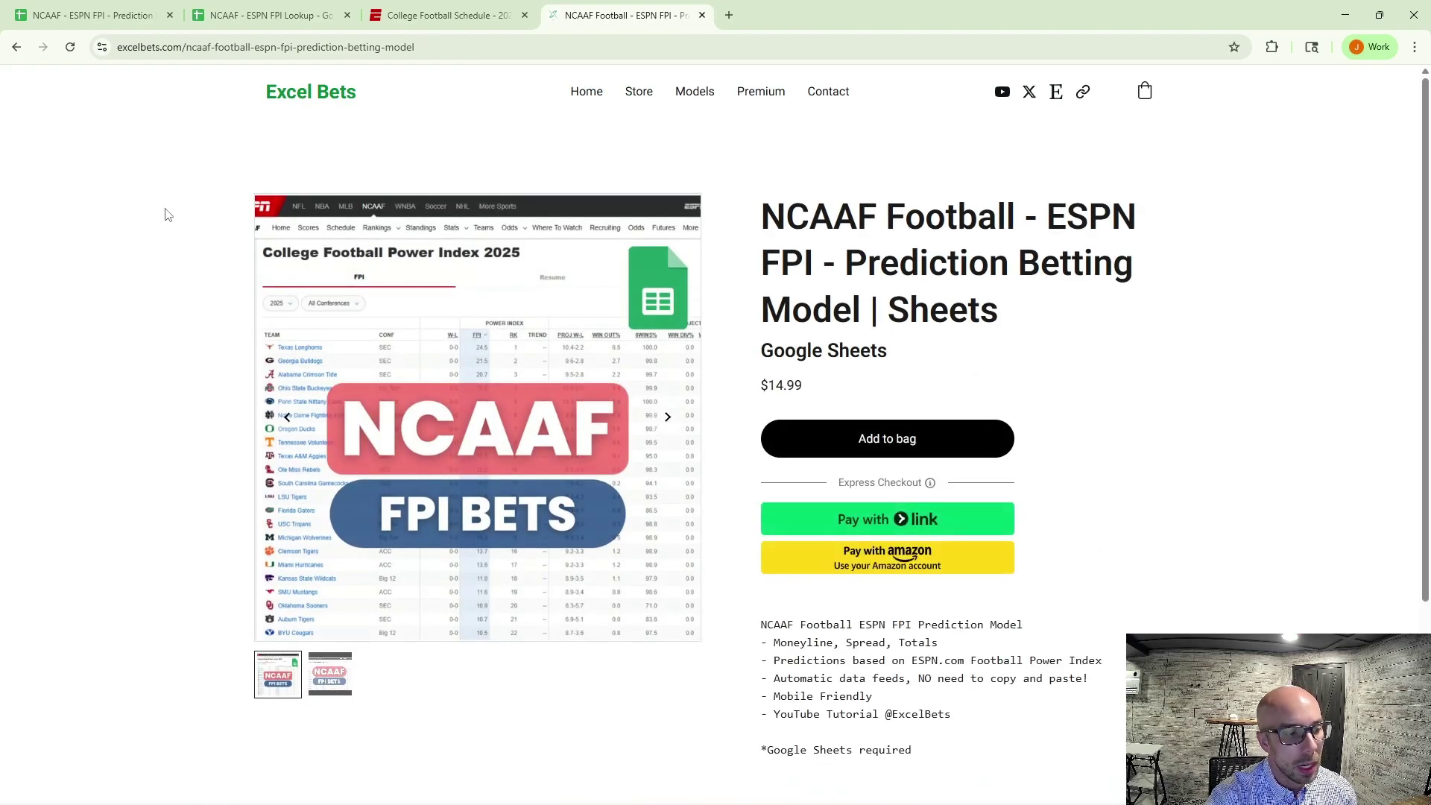
left_click(115, 17)
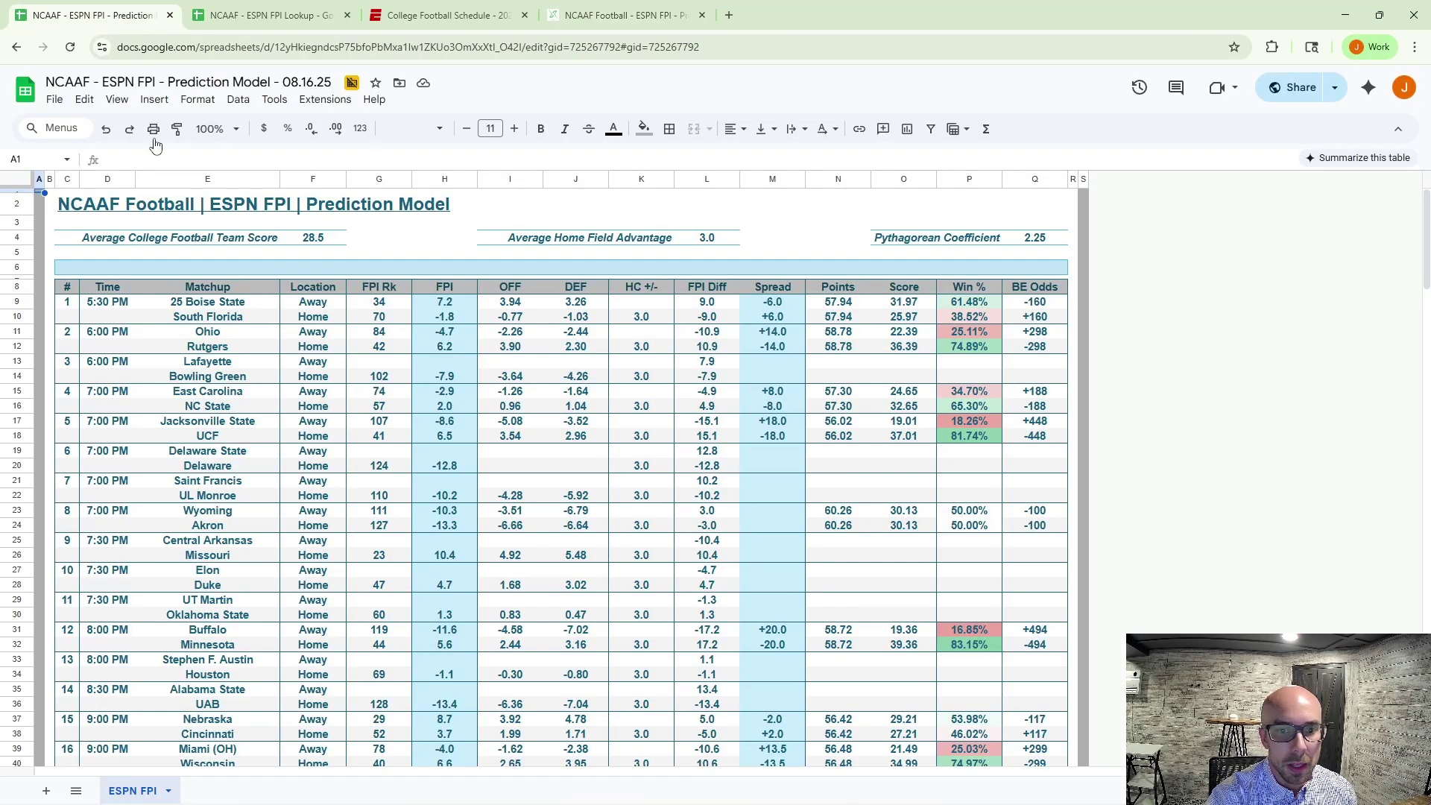
Inspect the lookup formulas for matchup, game time, FPI rank, FPI value, offense and defense ratings.
left_click(381, 303)
left_click(249, 306)
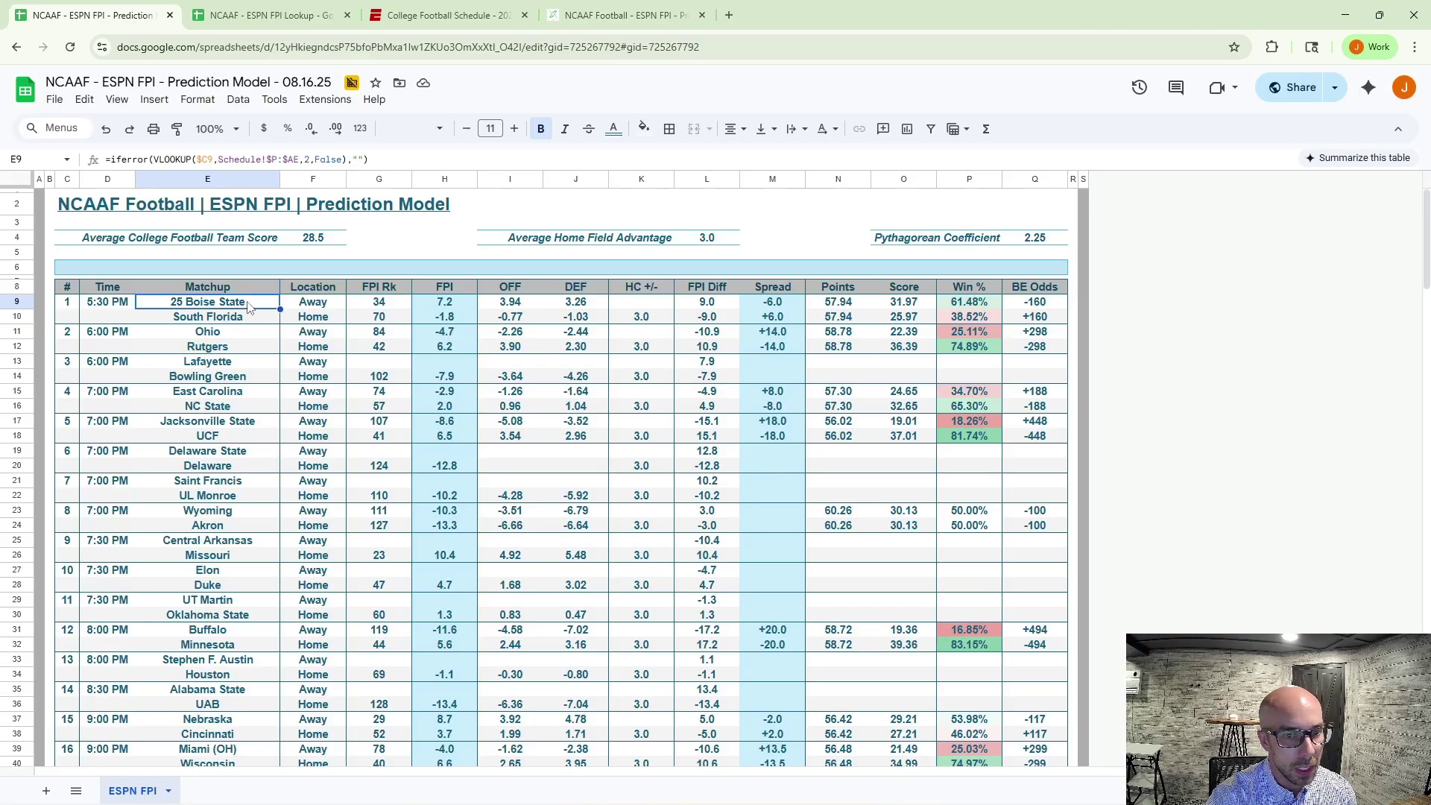
scroll(246, 358, "down", 5)
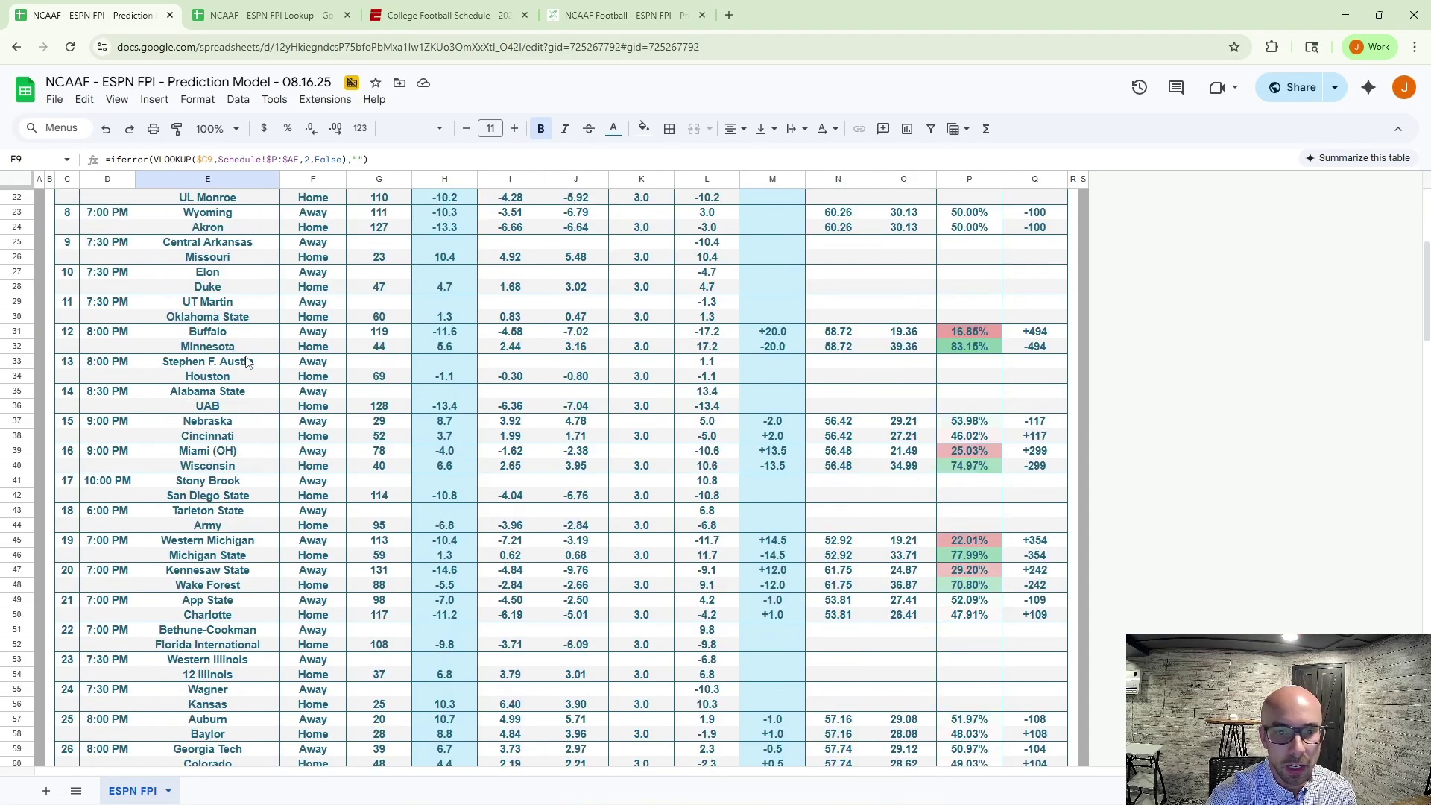
scroll(246, 361, "up", 4)
scroll(248, 362, "up", 2)
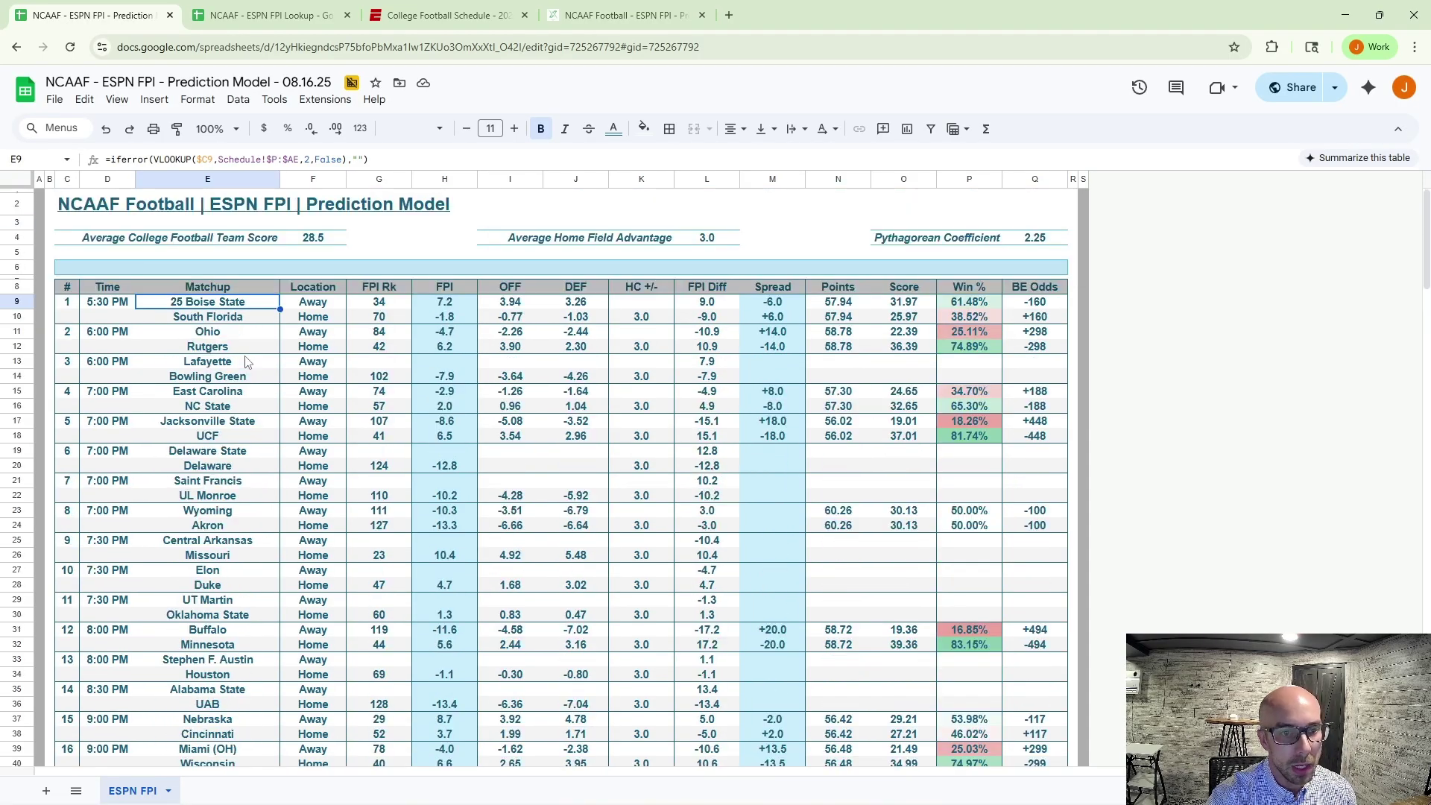
left_click(127, 309)
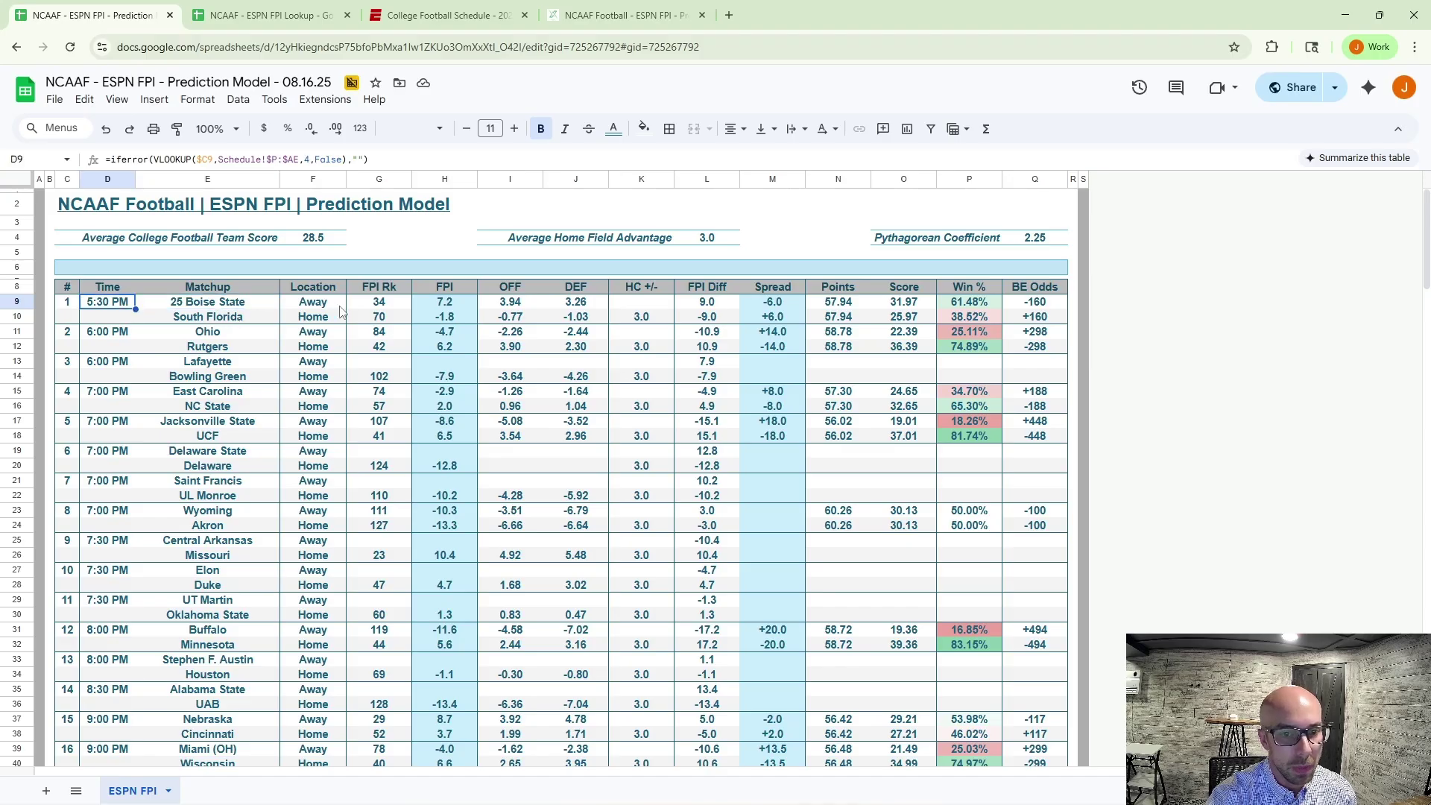
left_click(381, 308)
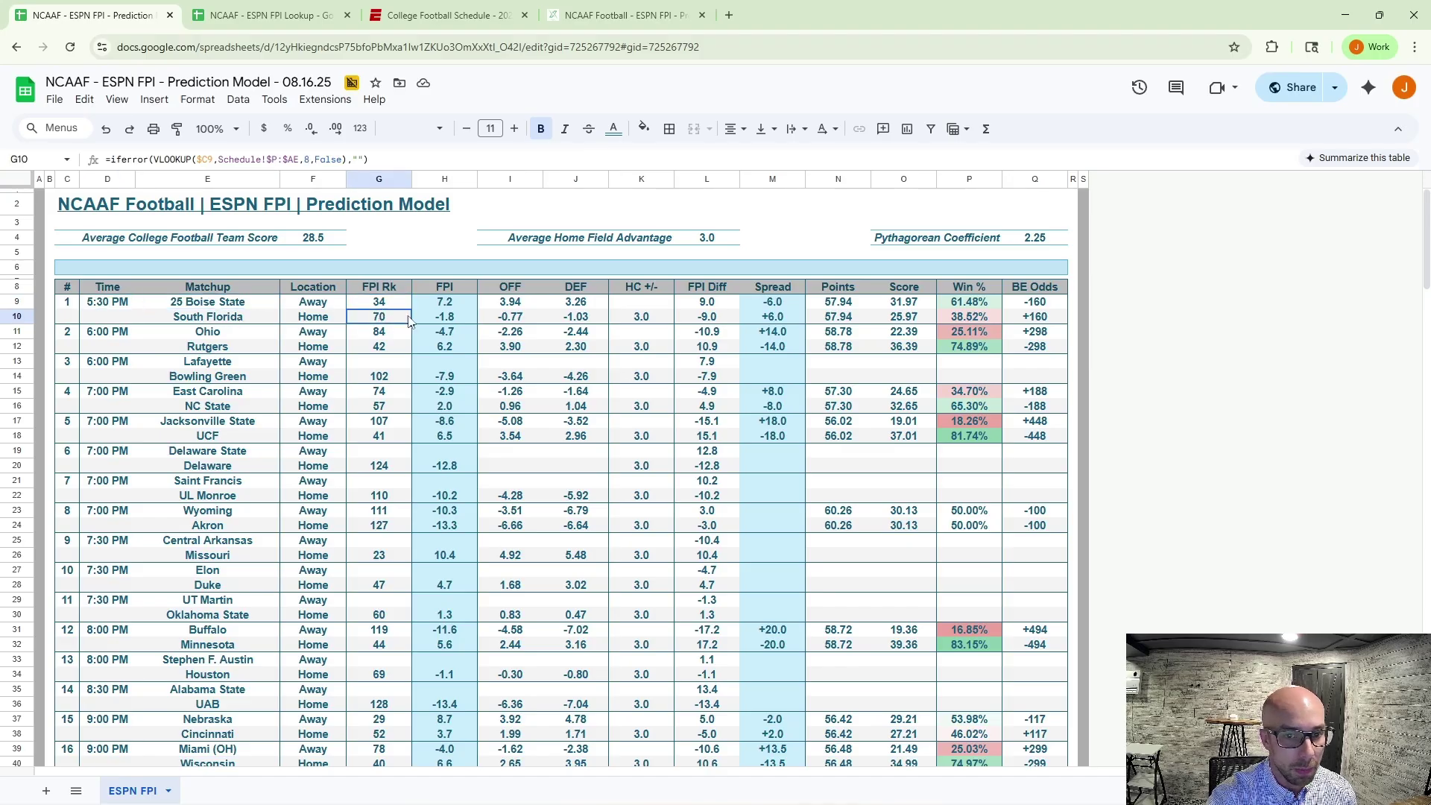
left_click(442, 307)
left_click(456, 322)
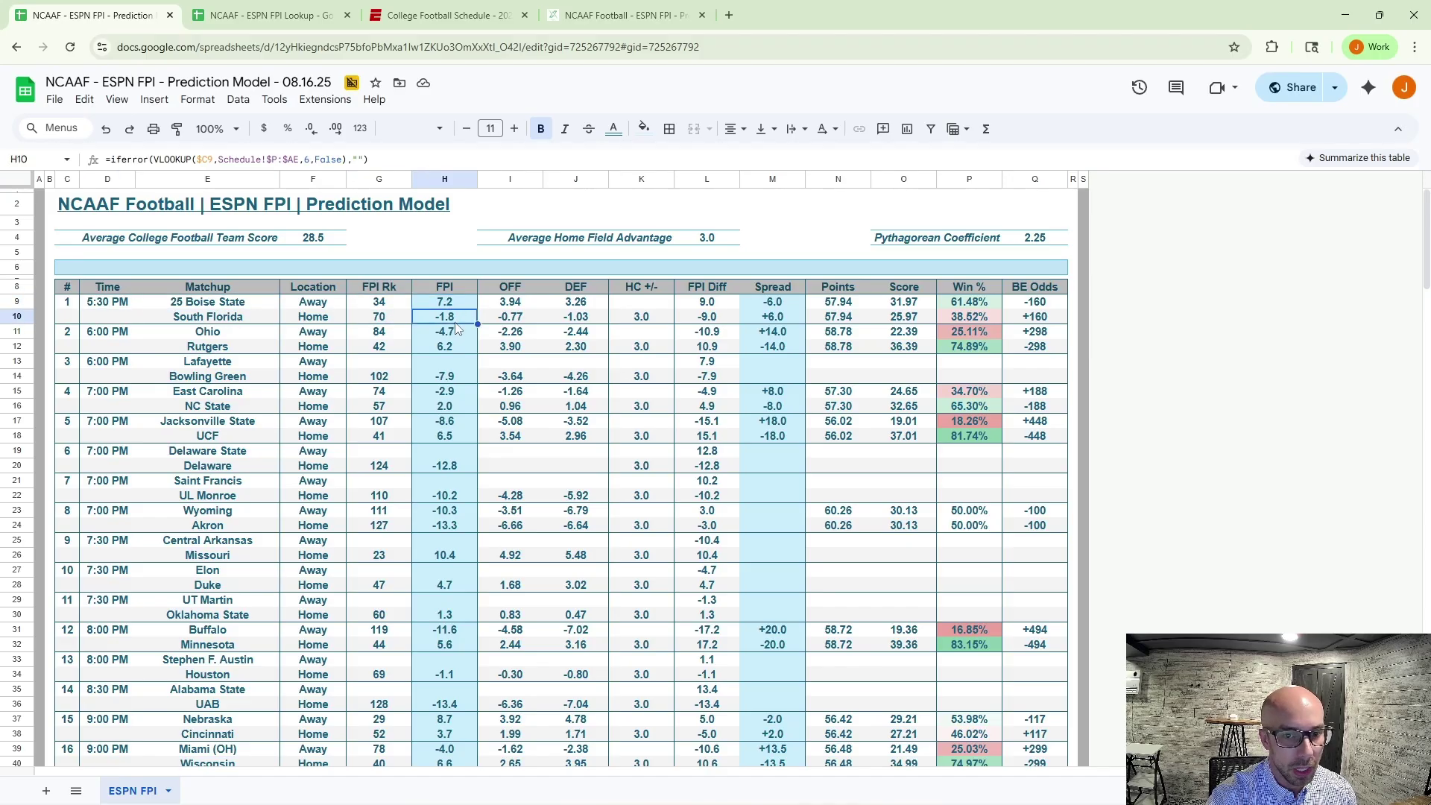
left_click(534, 306)
left_click(588, 308)
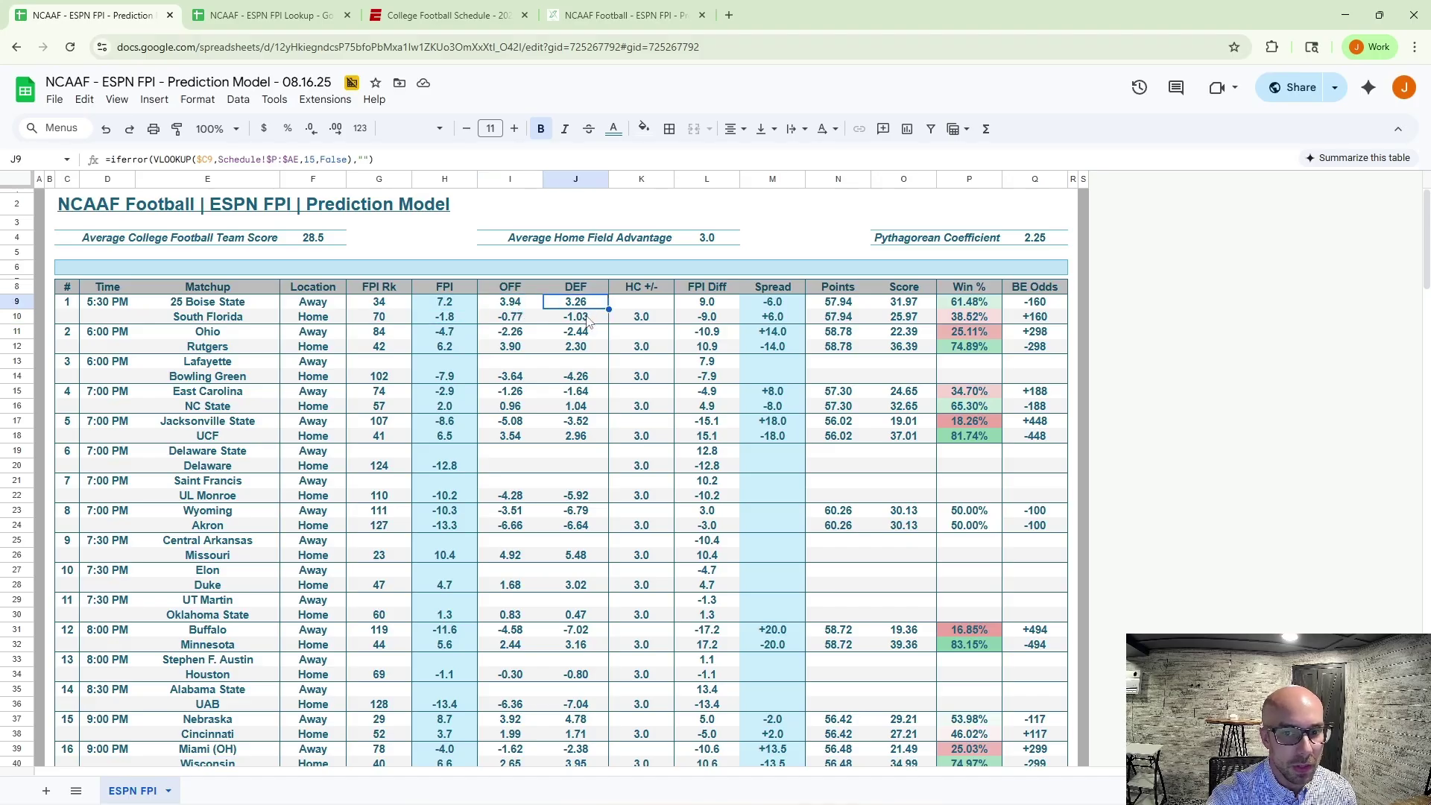
Inspect the HC, FPI Diff, Spread, Points, Score, Win % and BE Odds formulas for both teams.
left_click(644, 321)
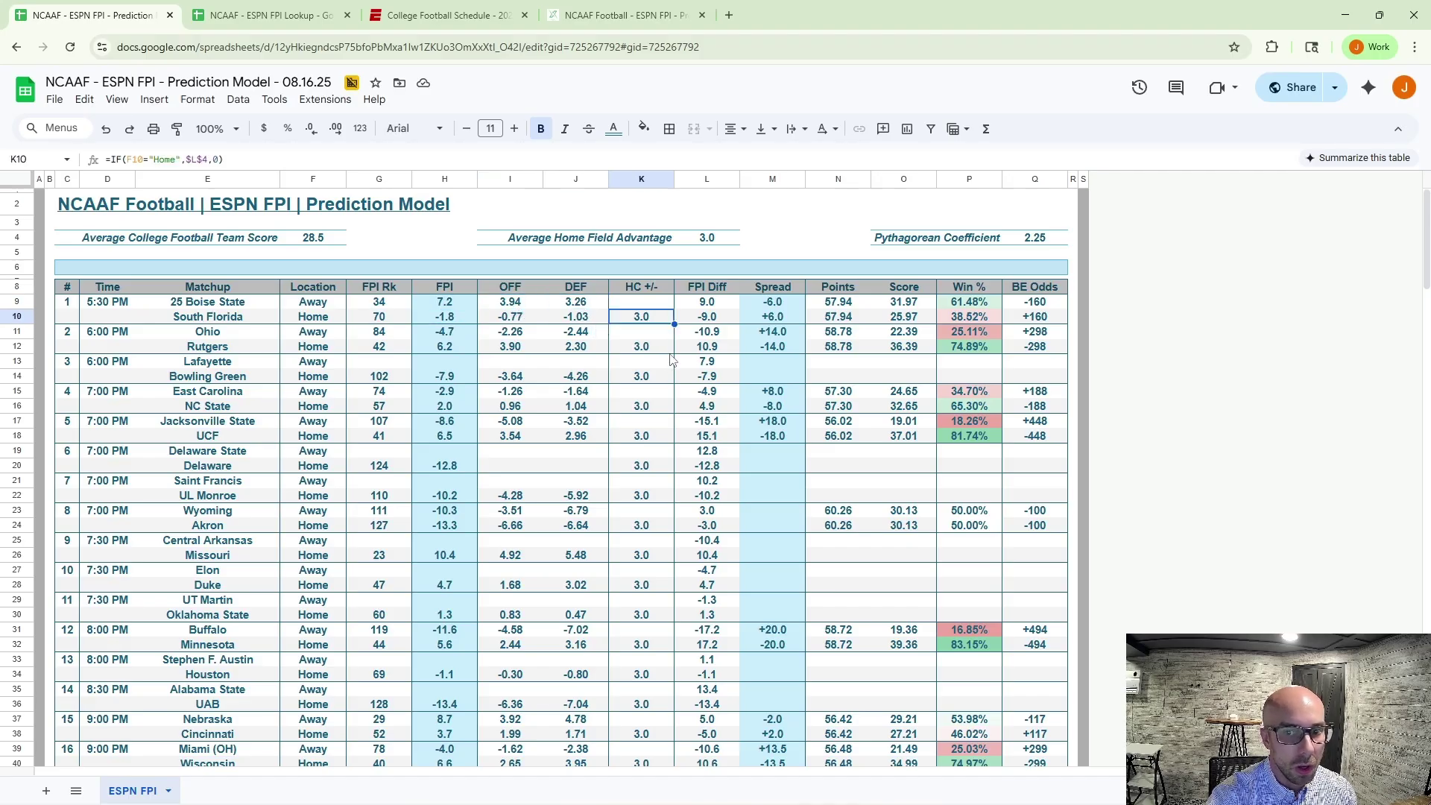
left_click(703, 322)
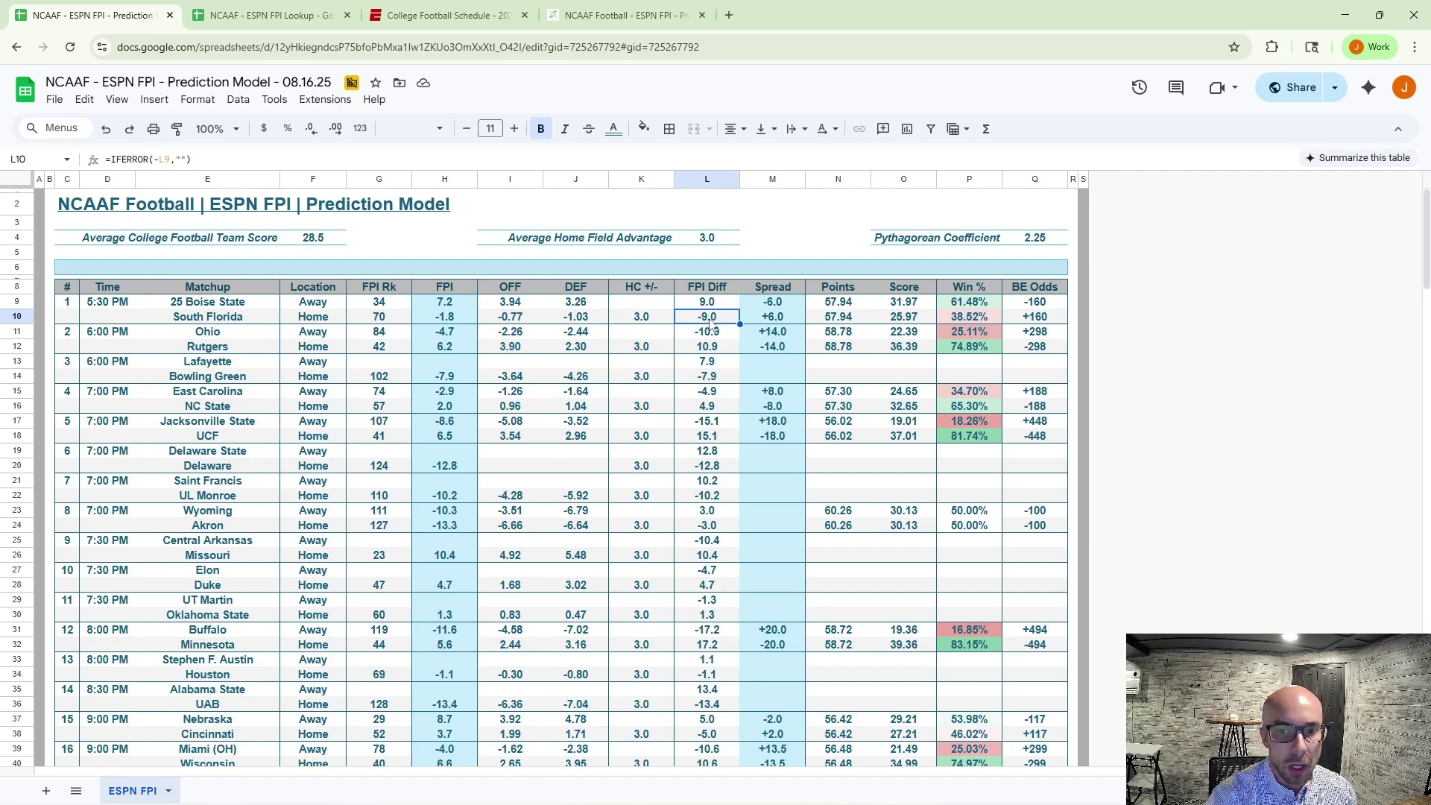
left_click(773, 319)
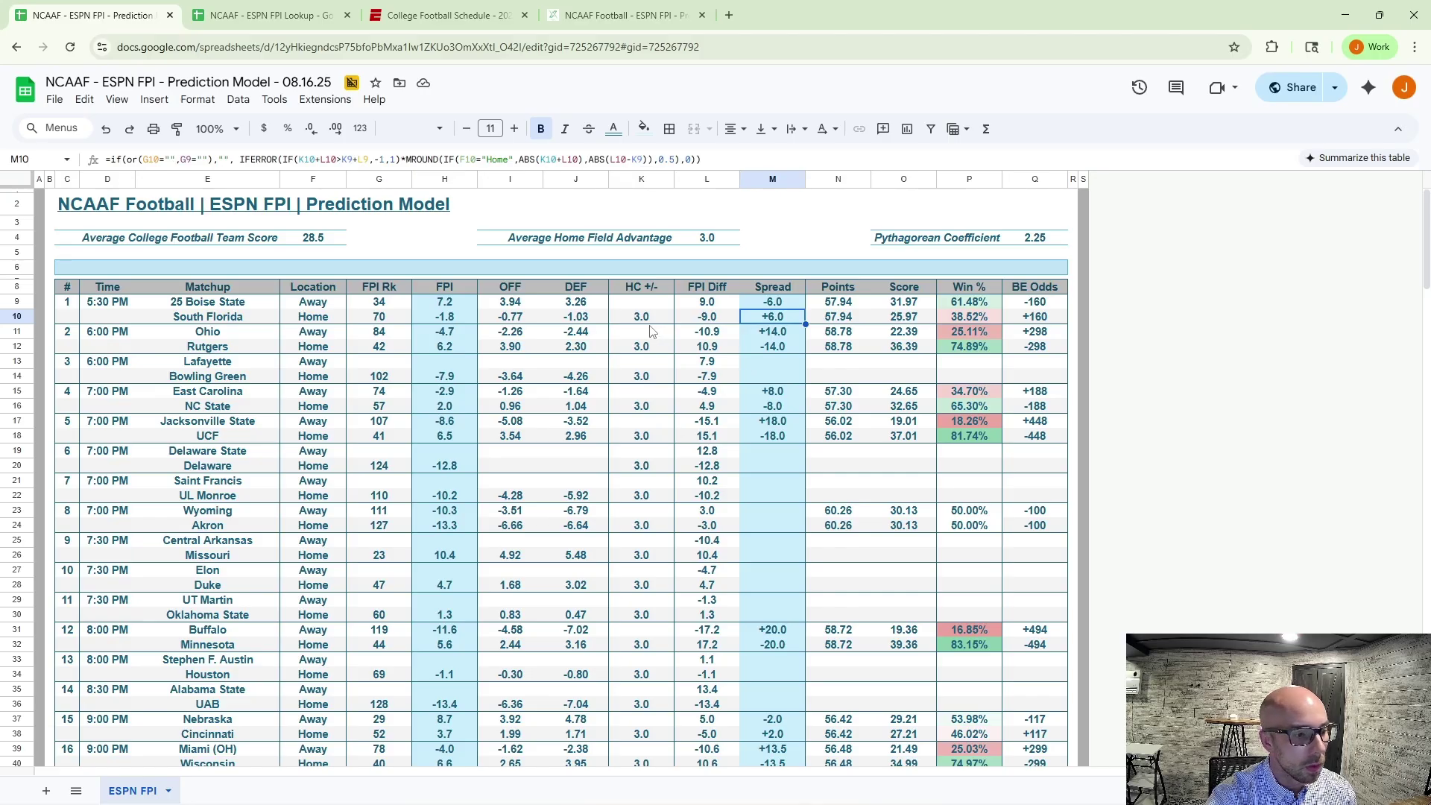
left_click(790, 304)
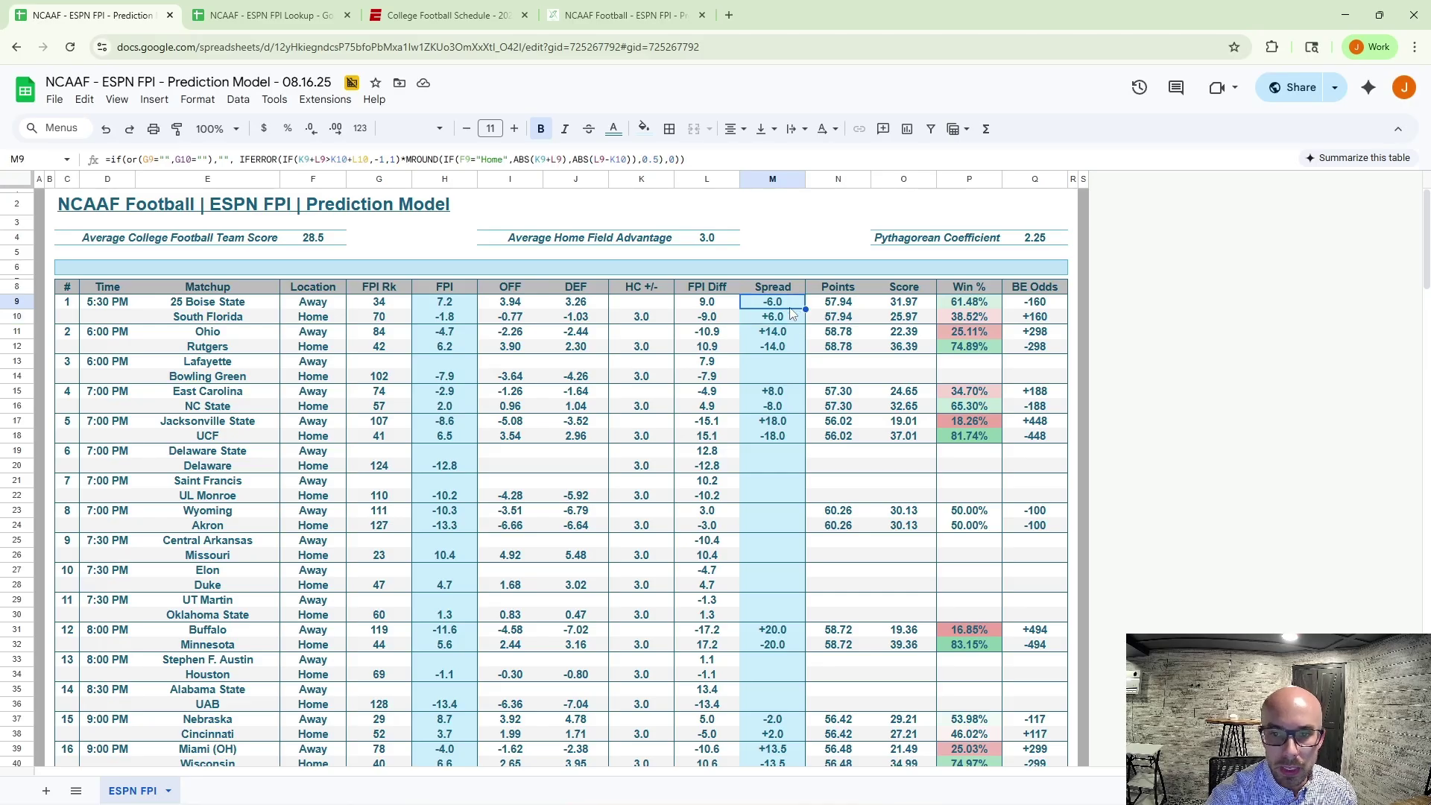
left_click(789, 321)
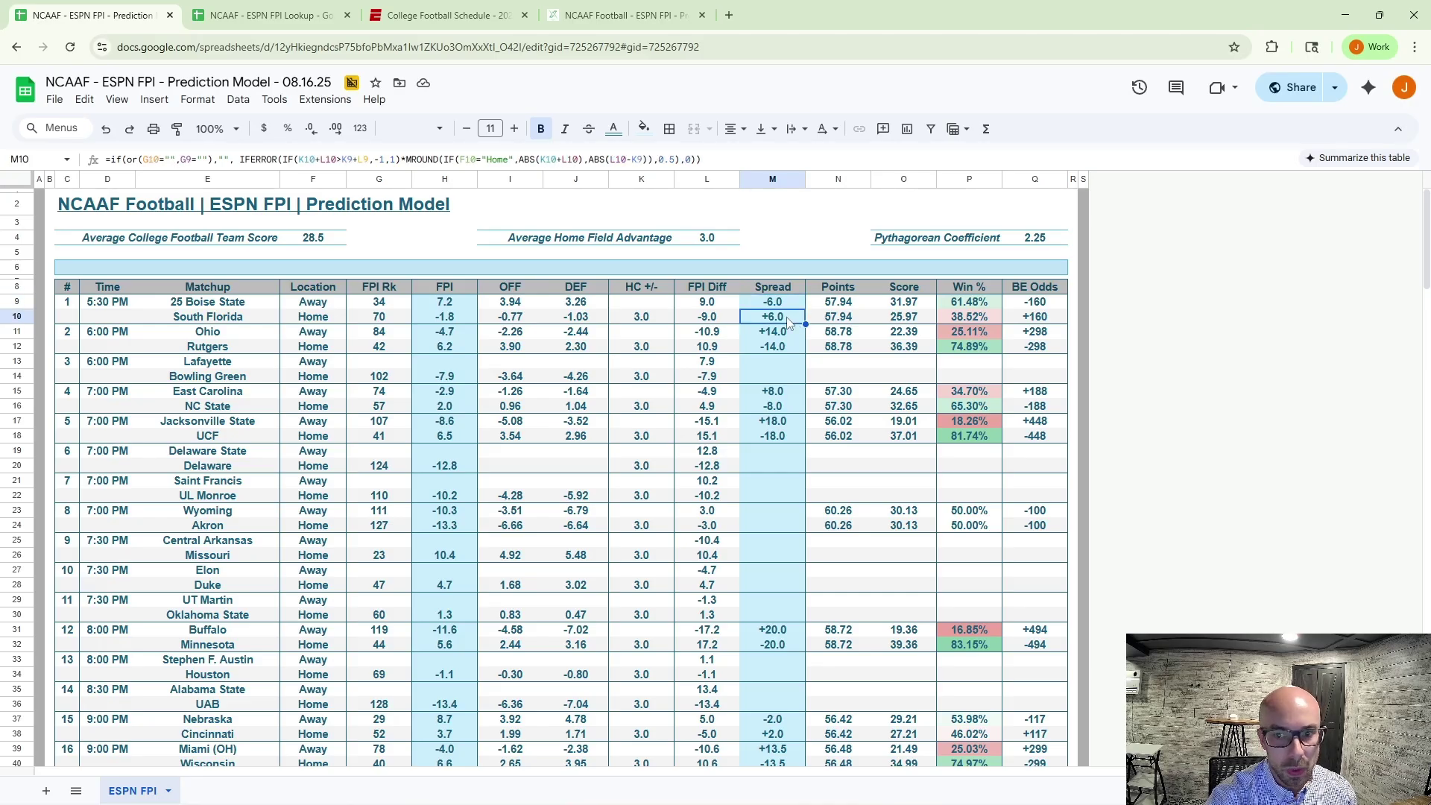
left_click(848, 307)
left_click(846, 320)
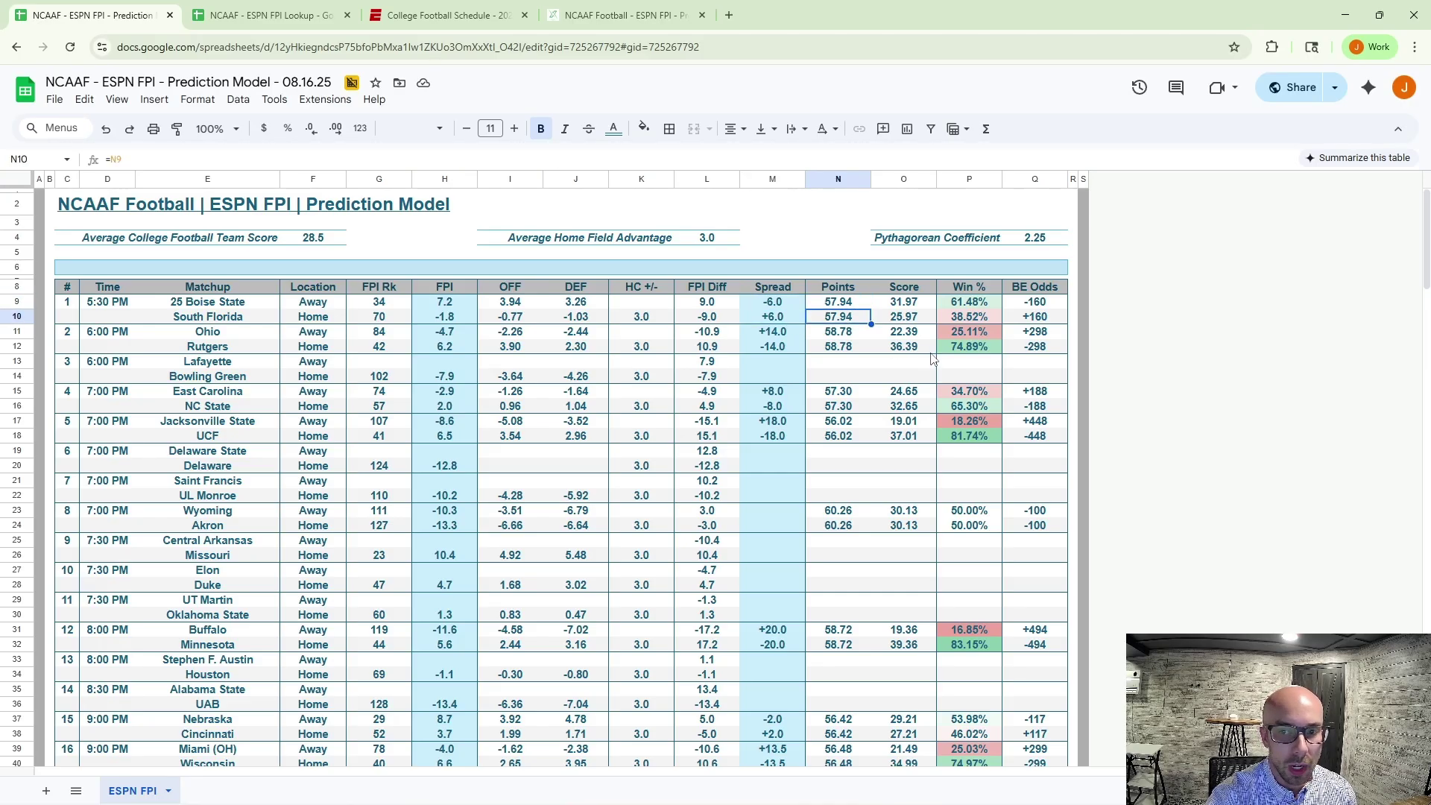
left_click(911, 323)
left_click(920, 307)
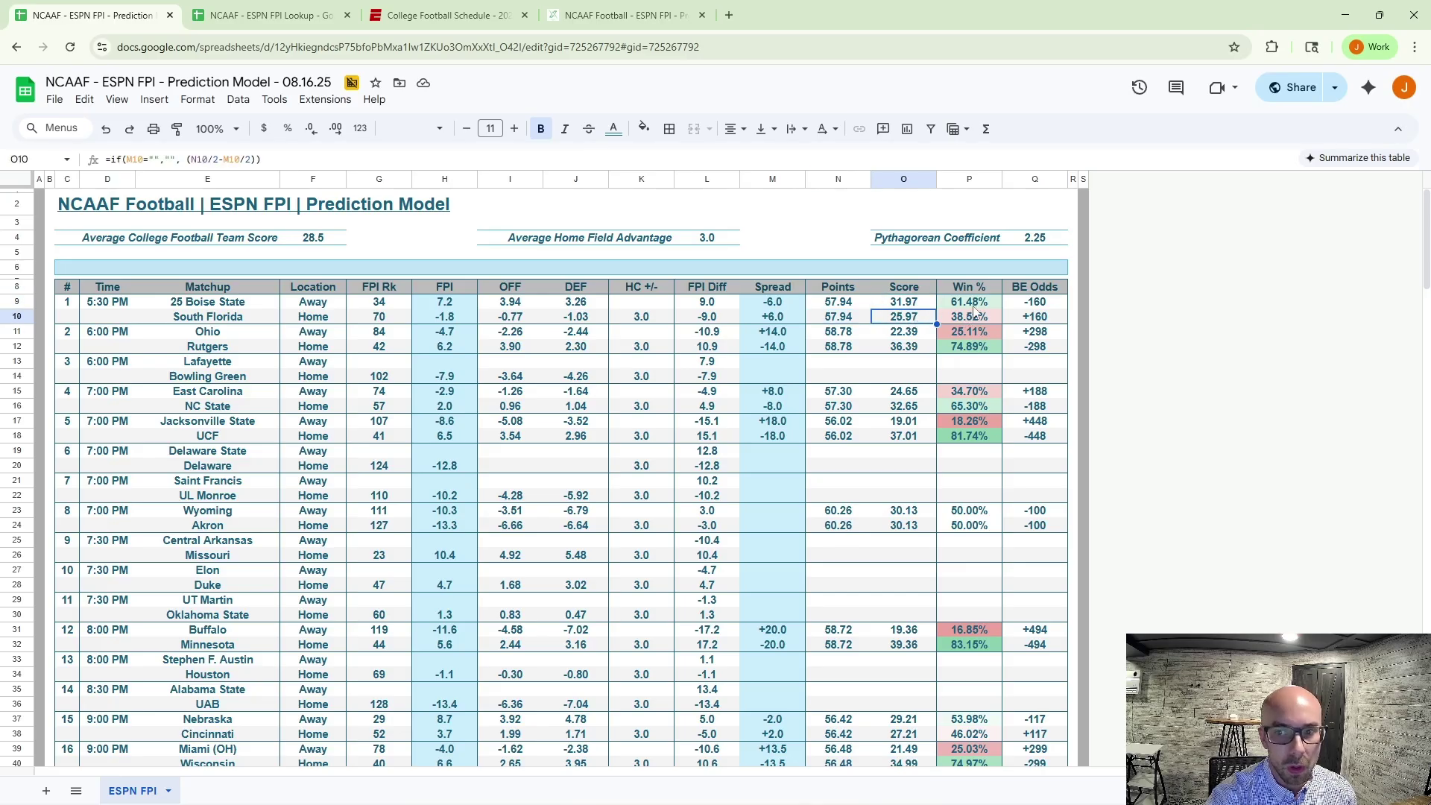
left_click(975, 307)
left_click(1049, 303)
Scroll through the model's matchups, then bring up the ESPN FPI Lookup spreadsheet.
scroll(462, 417, "down", 7)
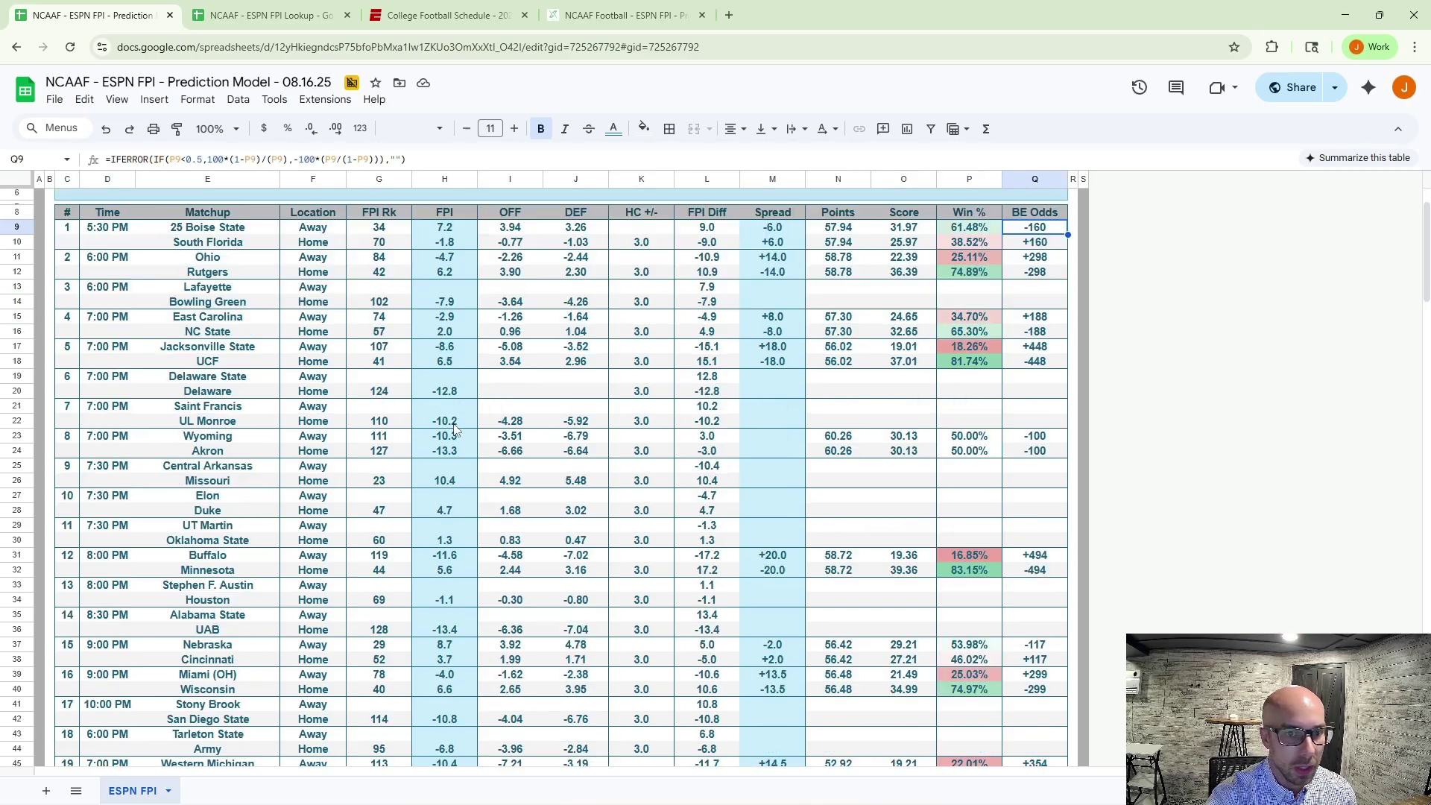
scroll(459, 419, "up", 7)
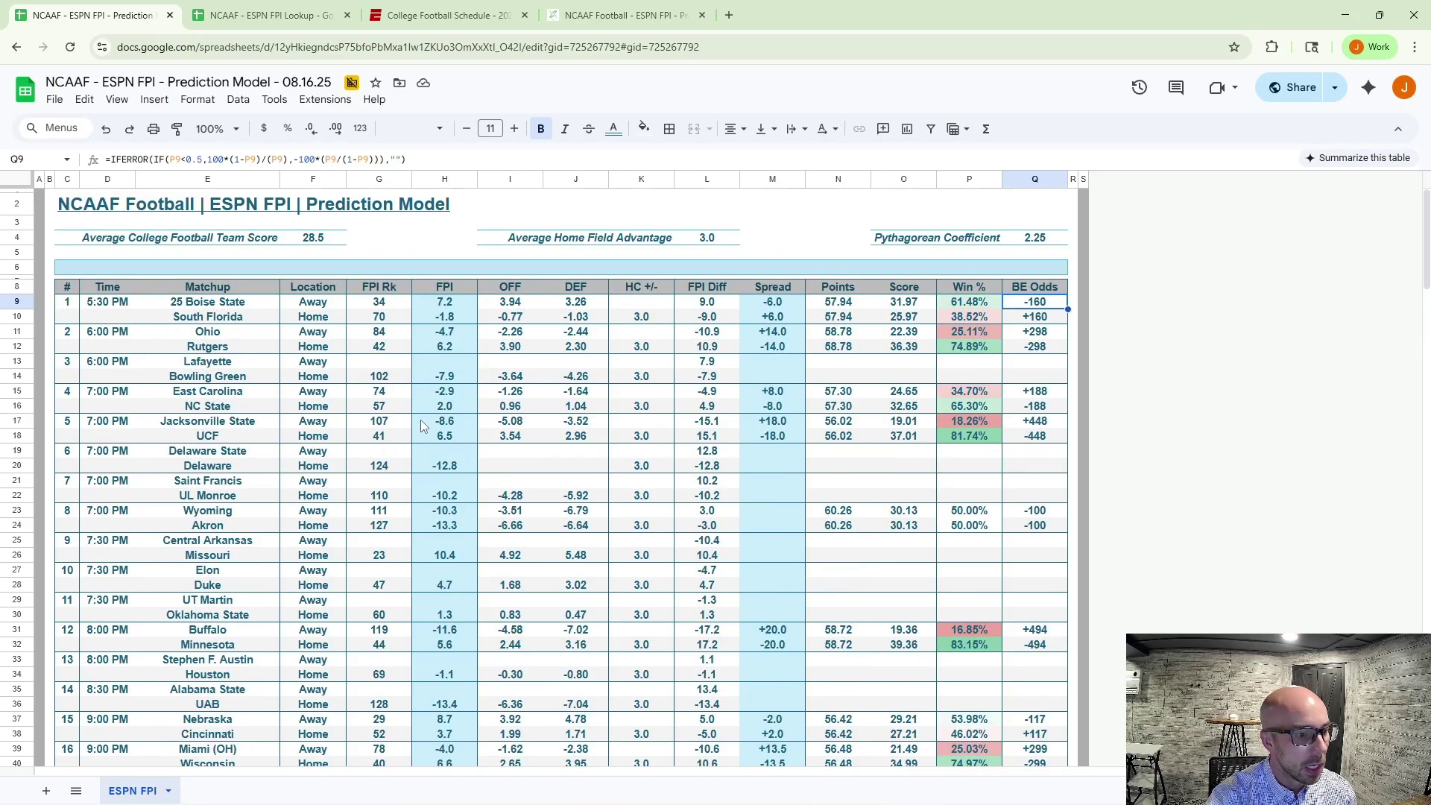
scroll(419, 422, "down", 20)
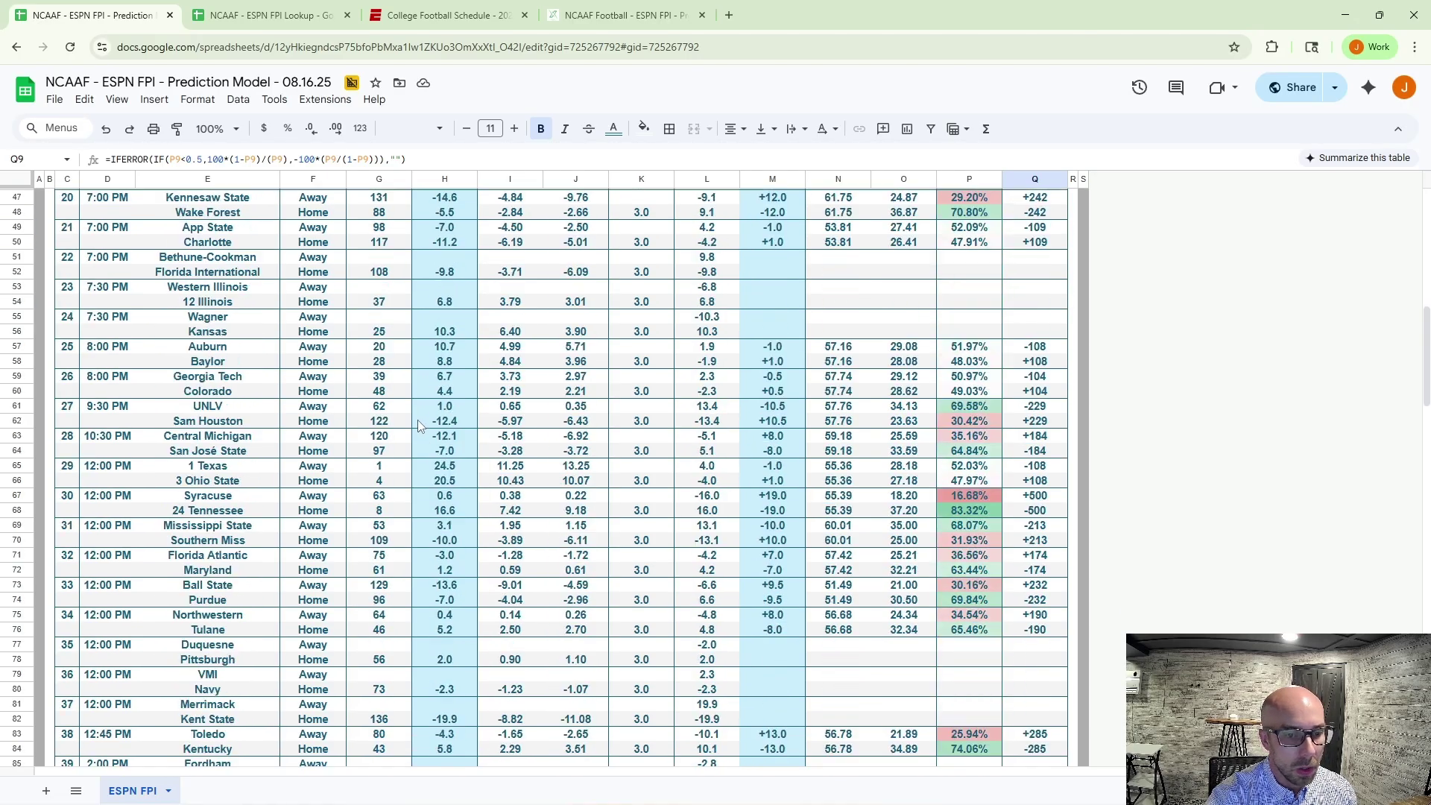
scroll(415, 421, "down", 7)
scroll(416, 423, "up", 18)
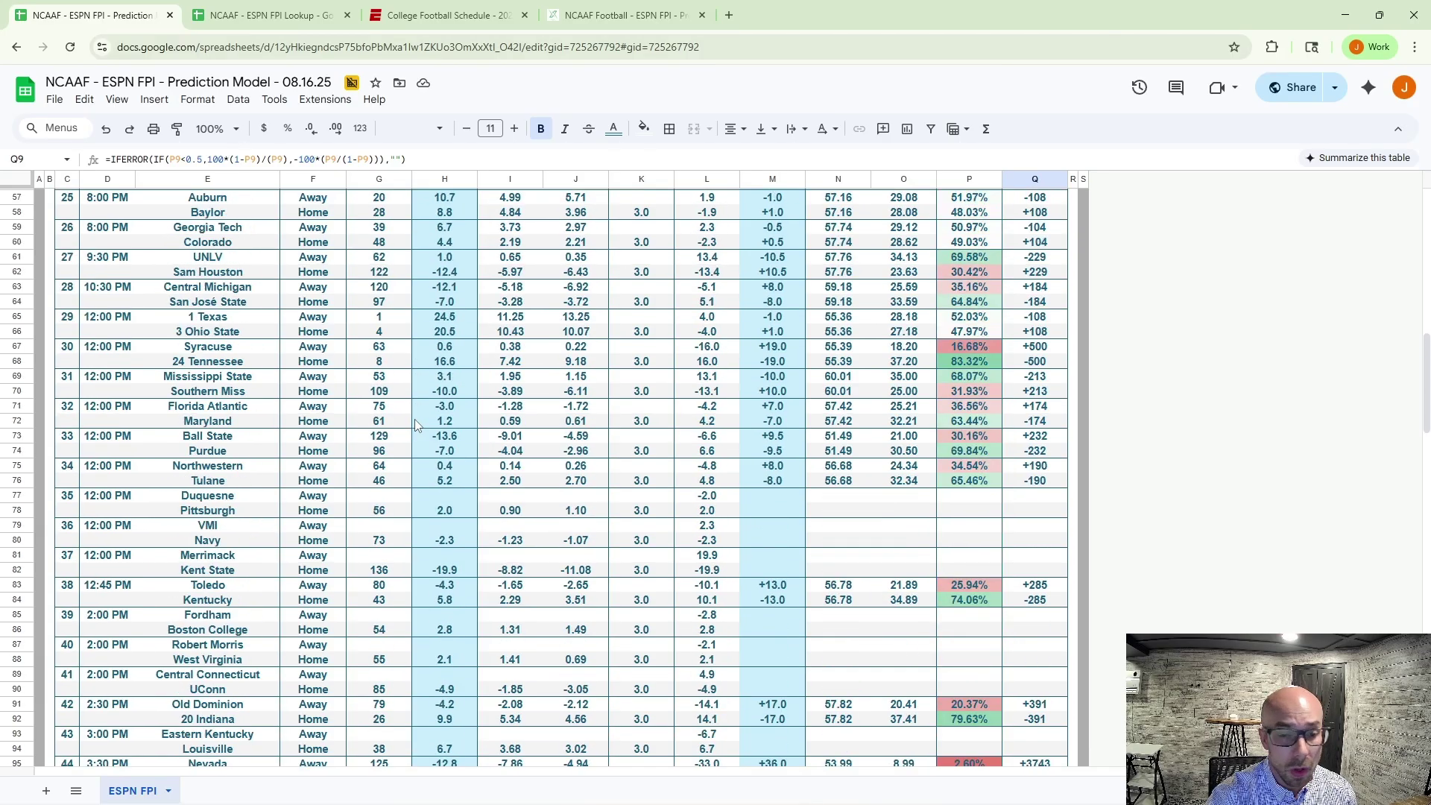
scroll(416, 425, "up", 8)
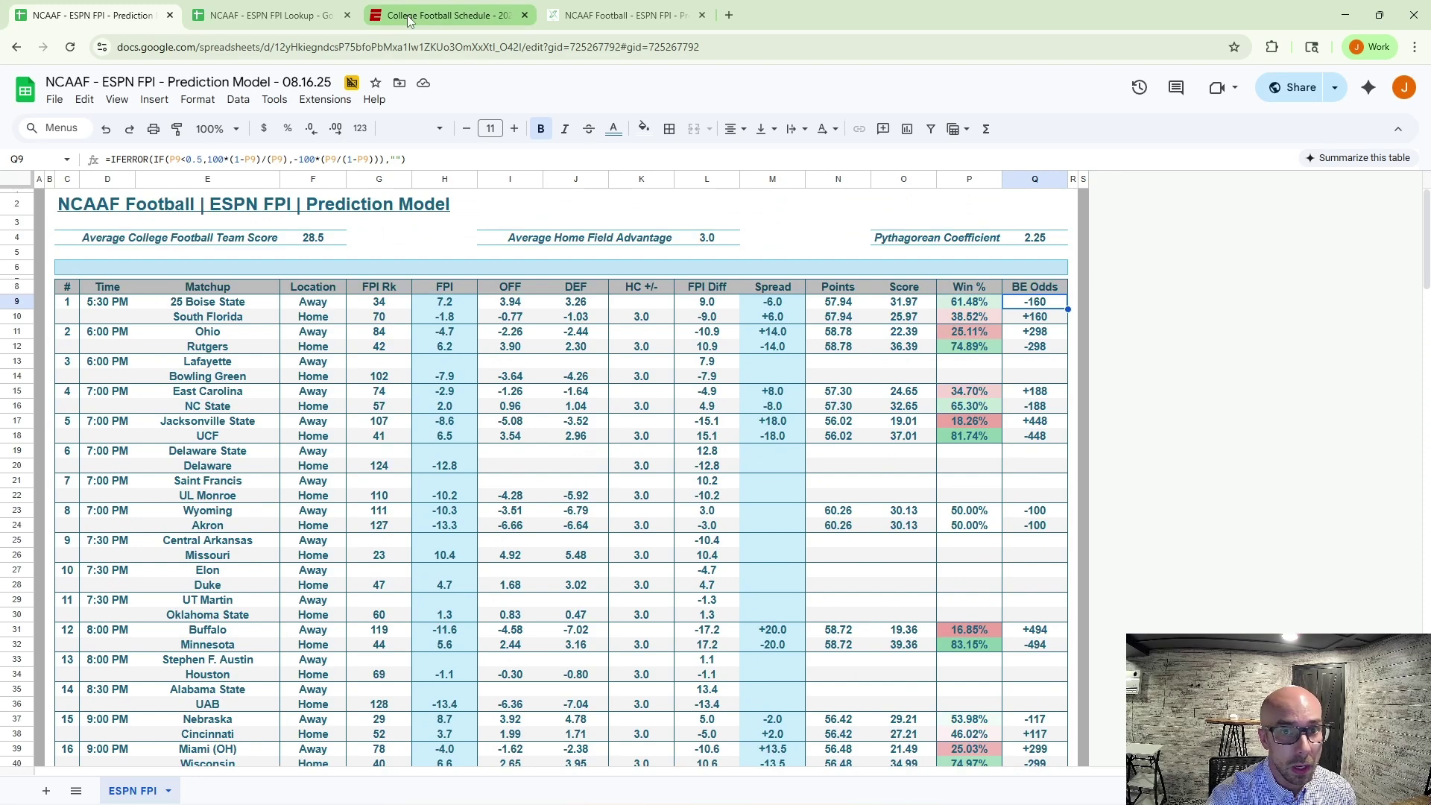
left_click(240, 14)
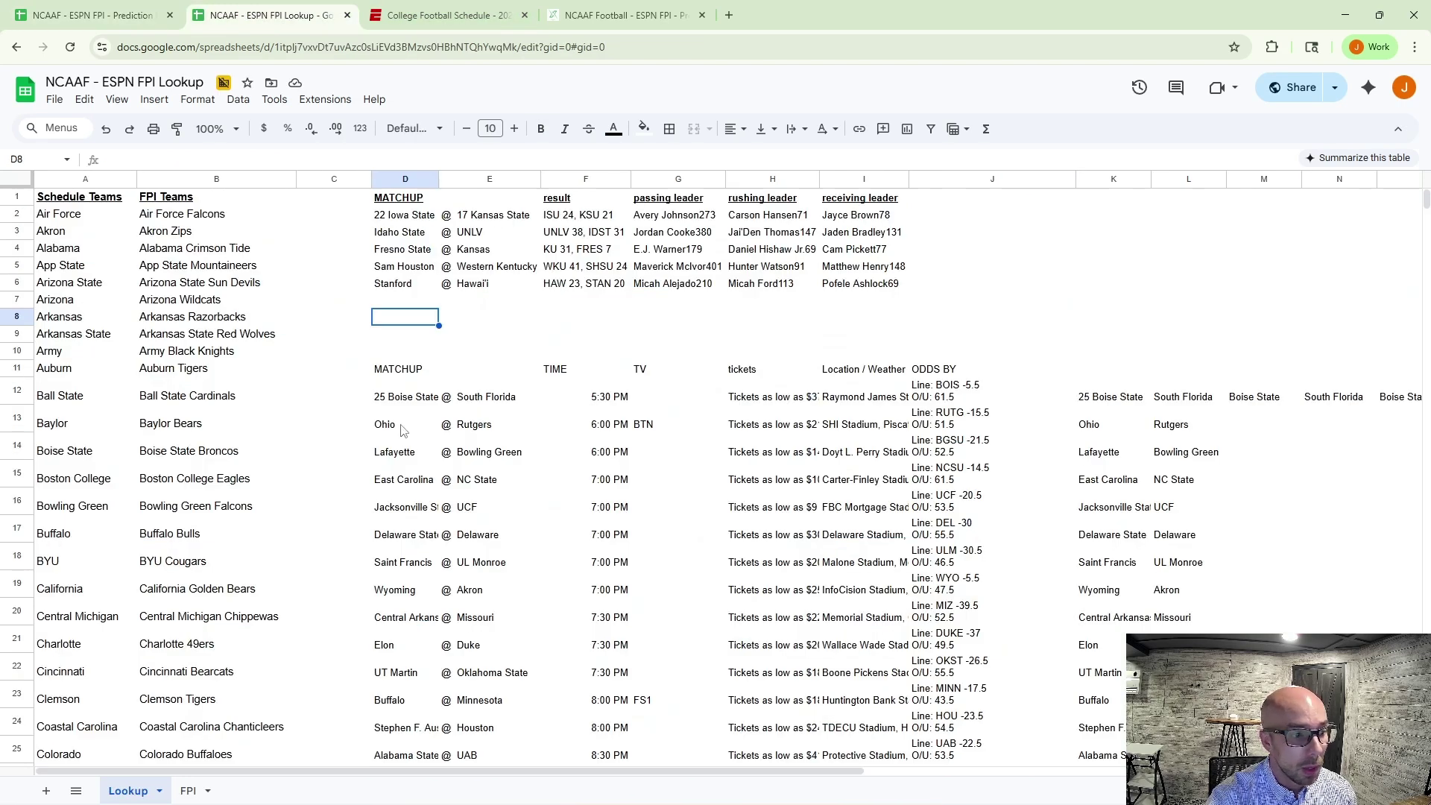
Glance over the prediction model sheet, then return to the $14.99 Excel Bets product page.
left_click(127, 15)
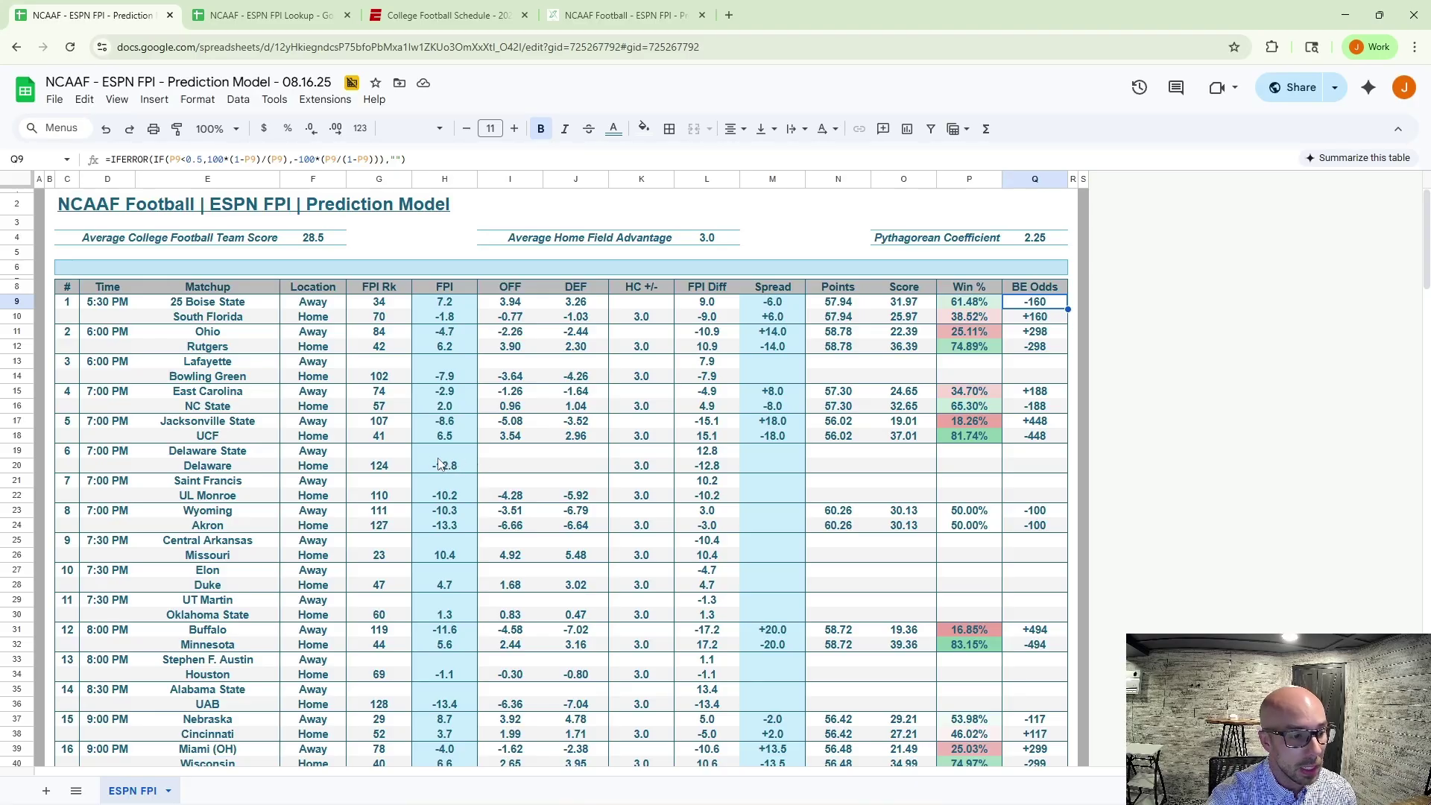
scroll(432, 459, "down", 2)
scroll(428, 456, "up", 2)
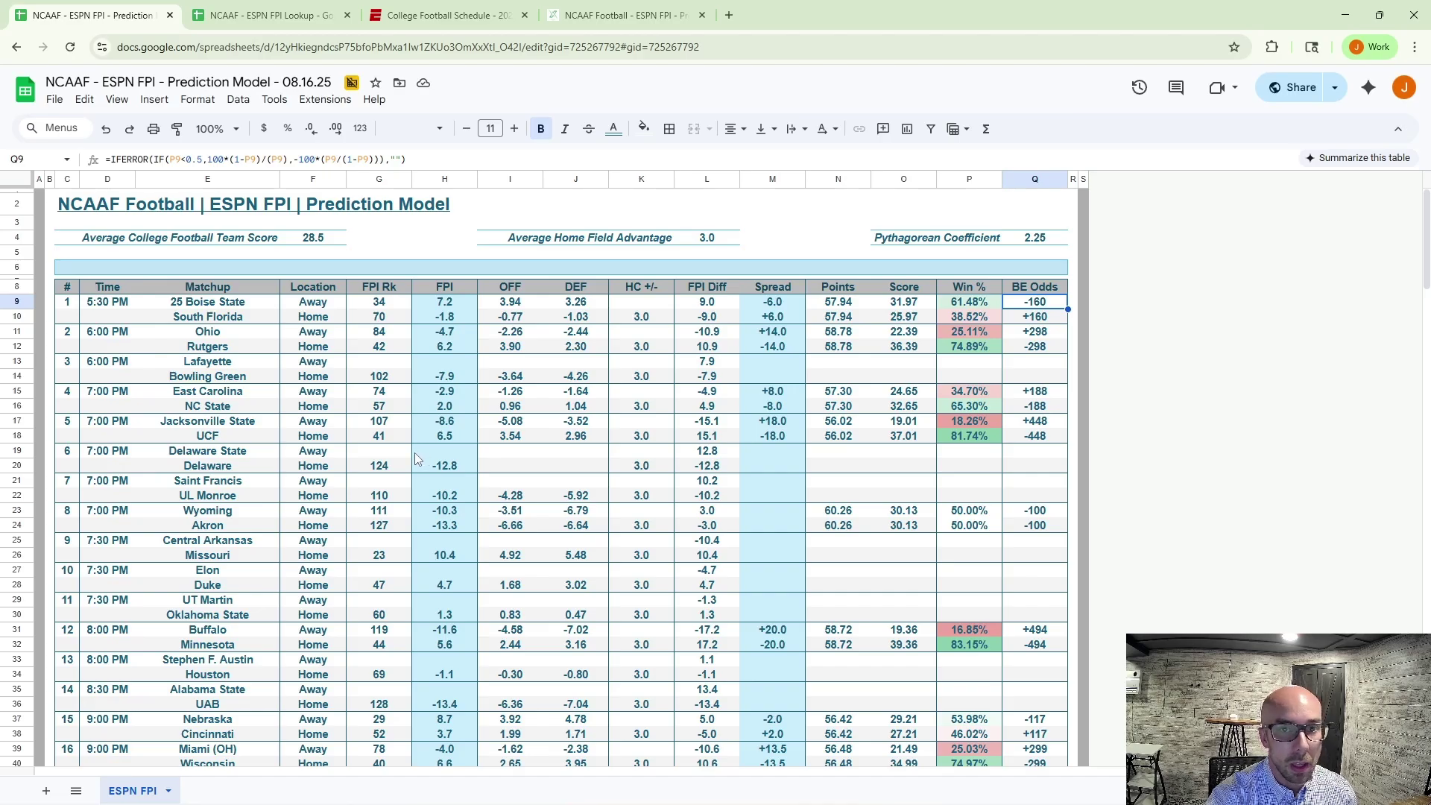
left_click(626, 15)
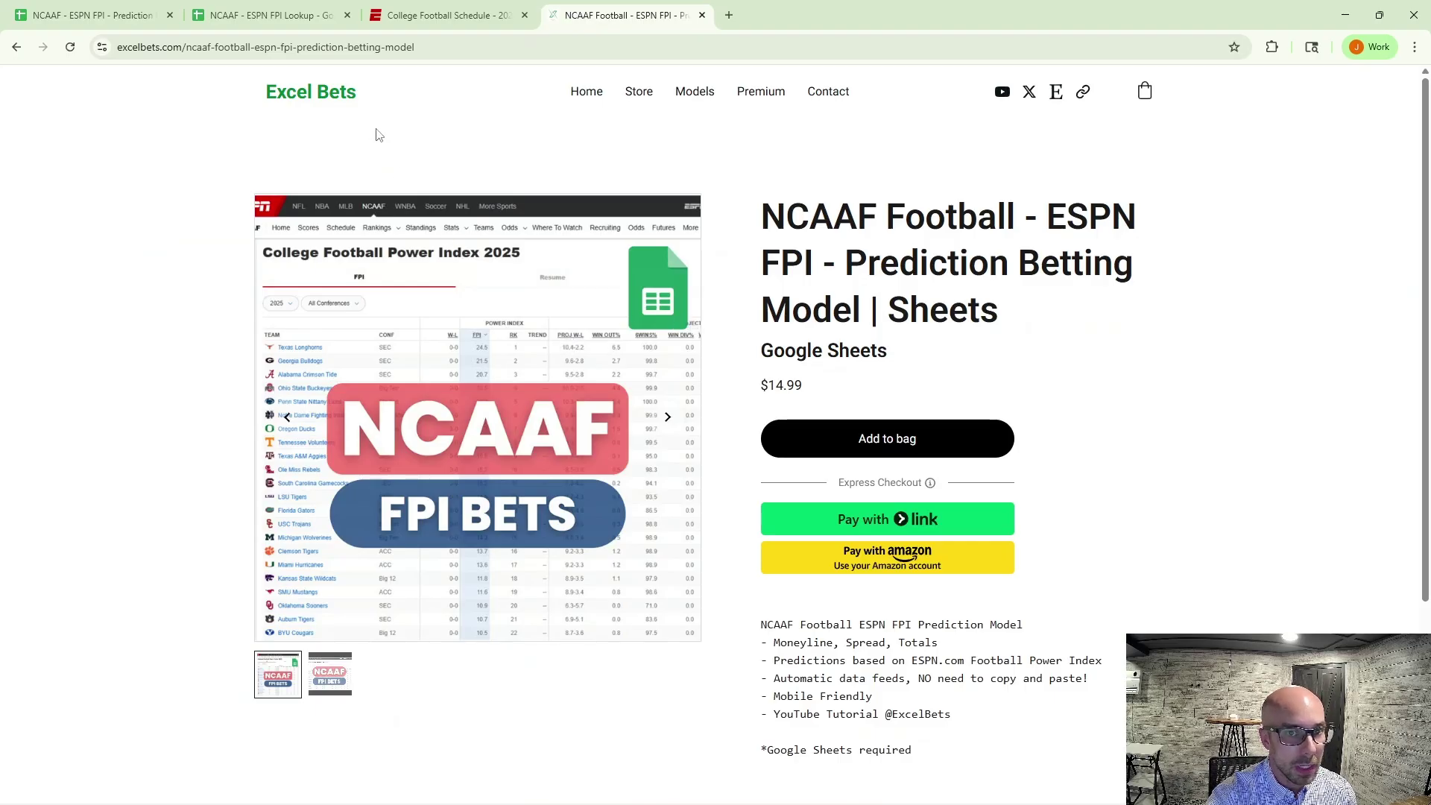
Filter the Excel Bets store to Football models, look through them, then open the GamedayMath Premium page.
left_click(335, 110)
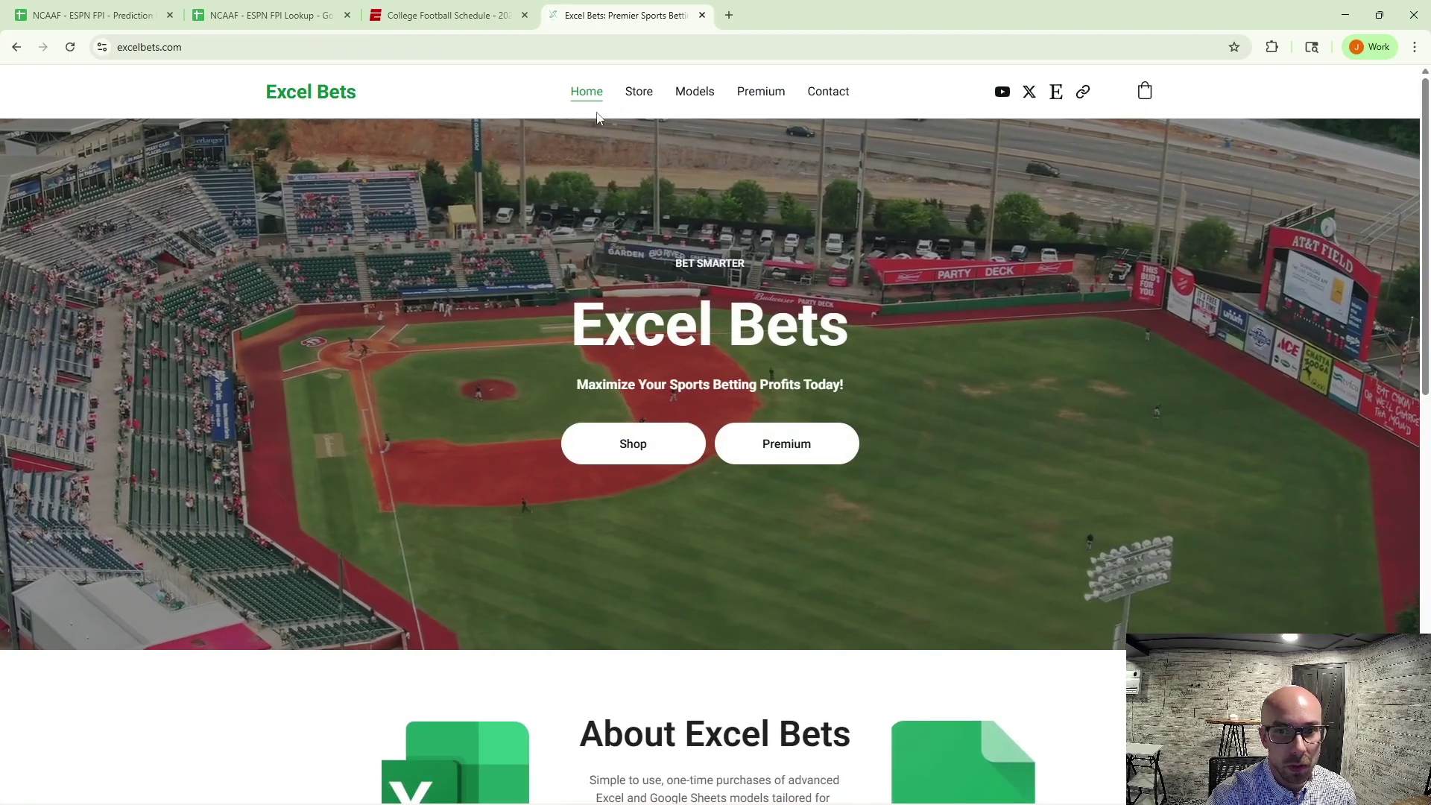
left_click(634, 100)
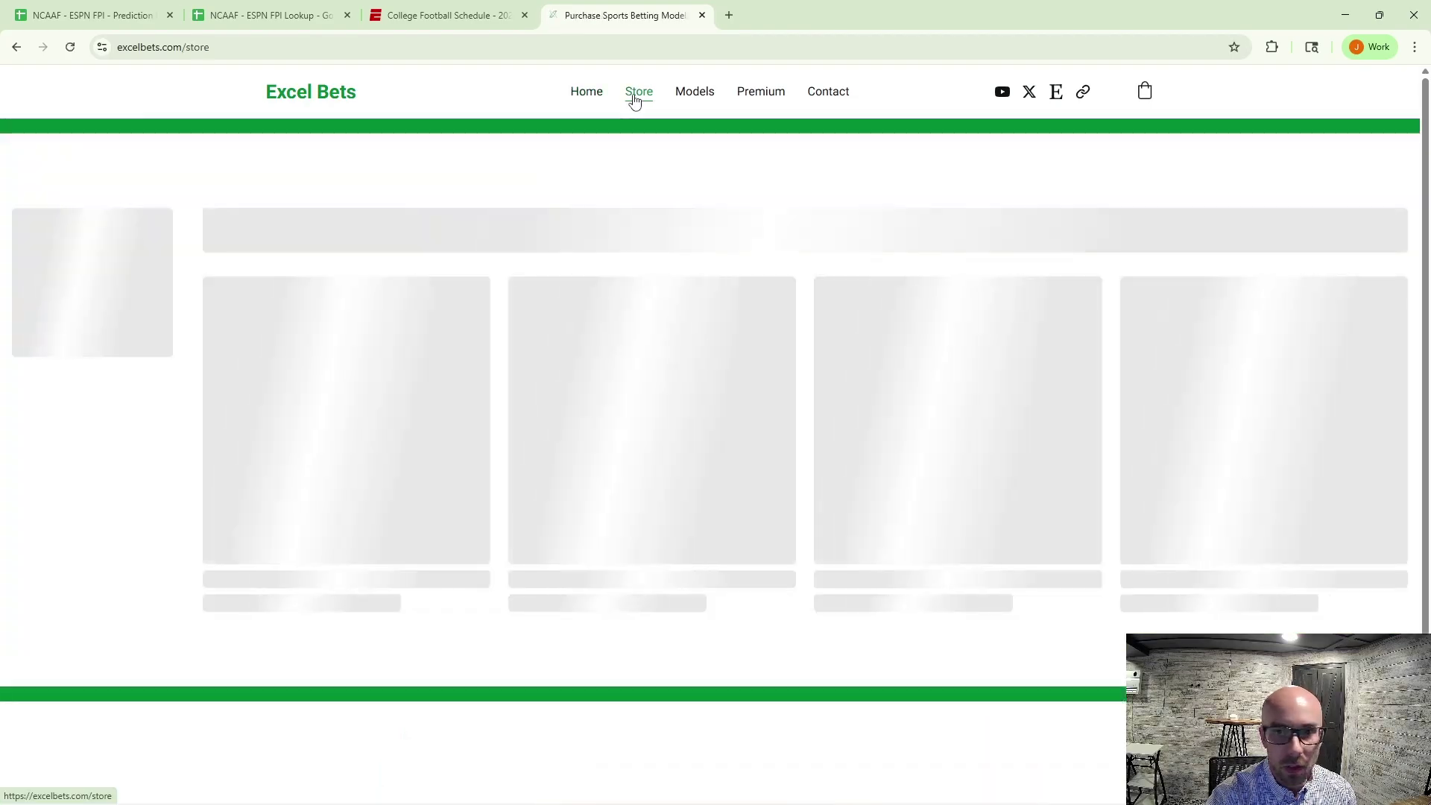
left_click(45, 357)
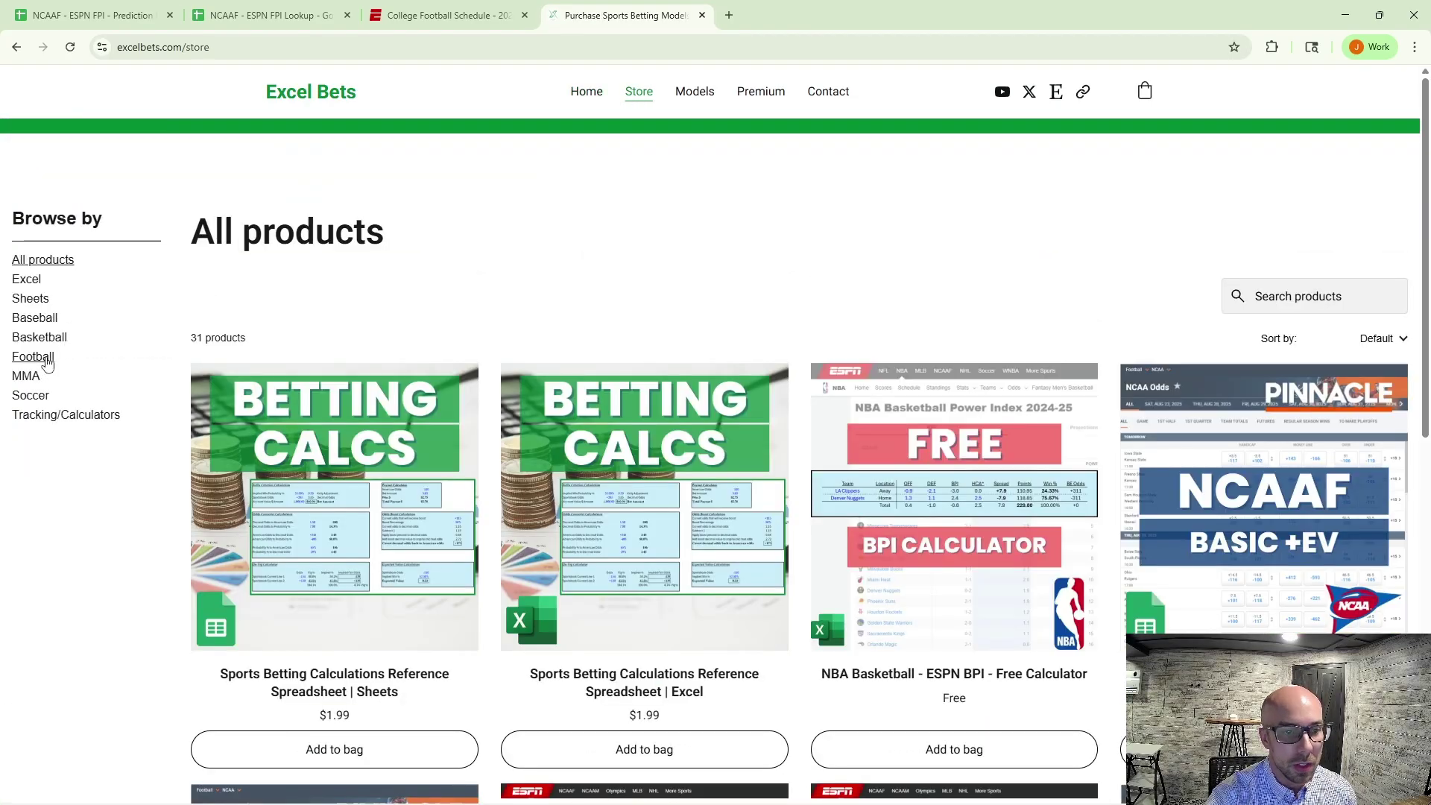
scroll(331, 411, "down", 6)
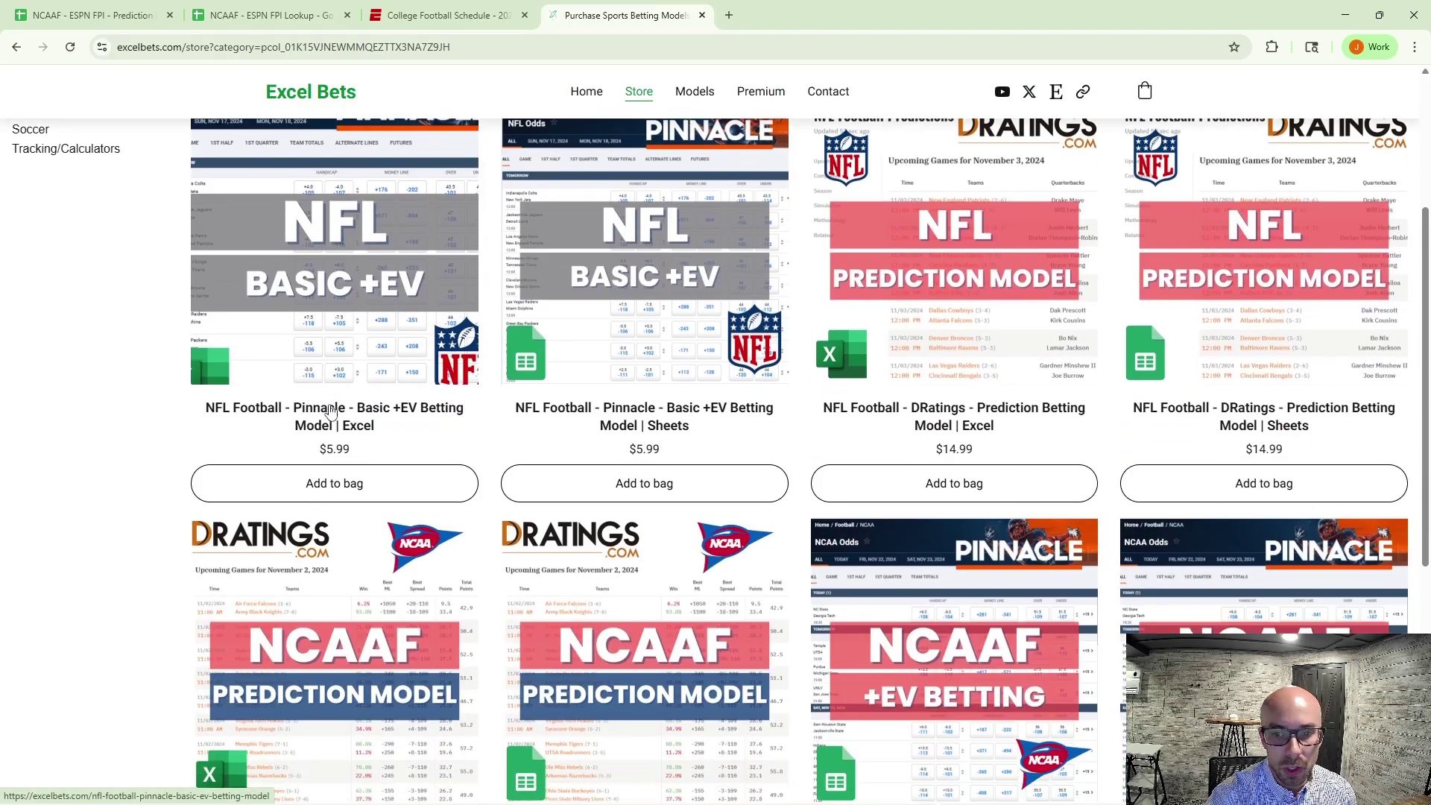
scroll(328, 411, "up", 5)
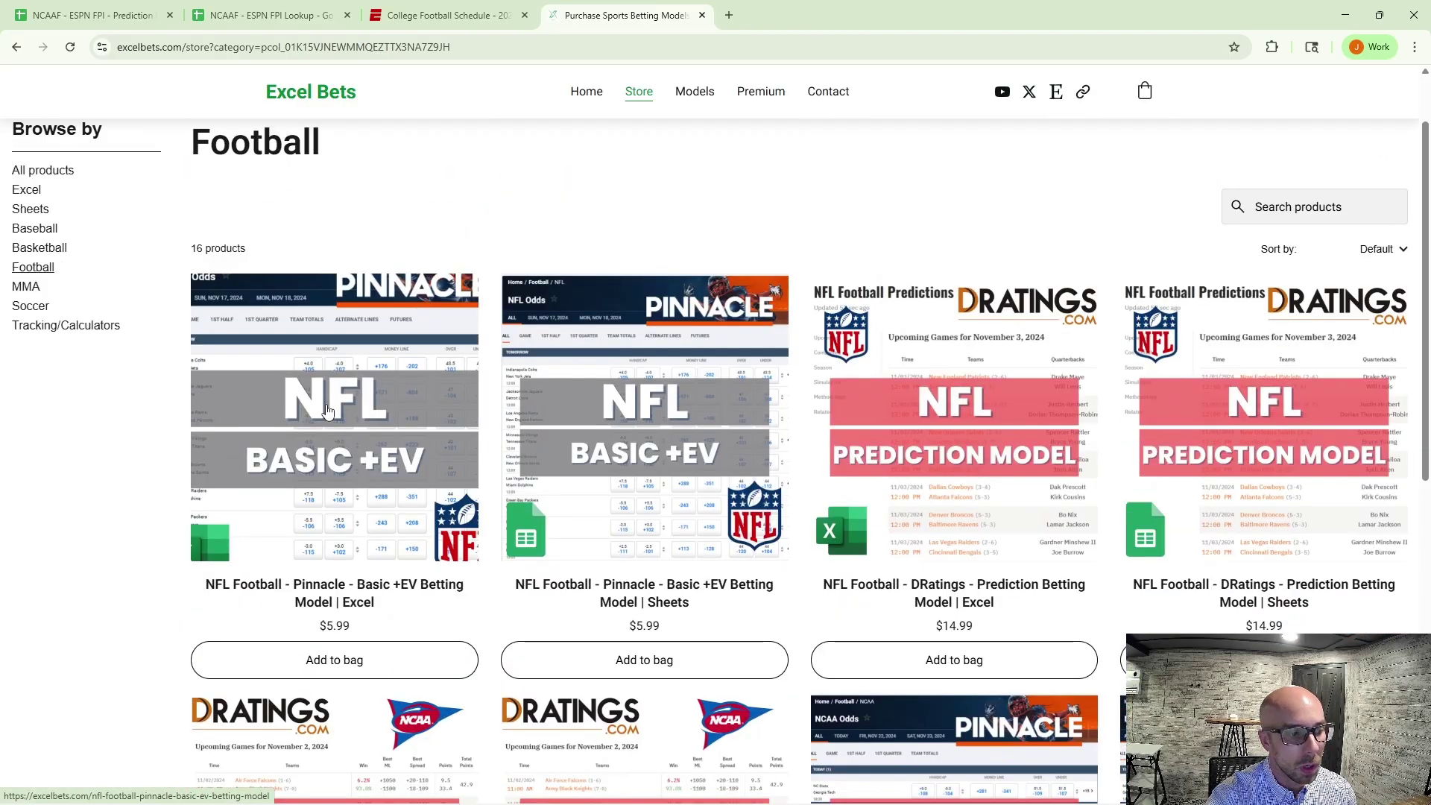
left_click(765, 97)
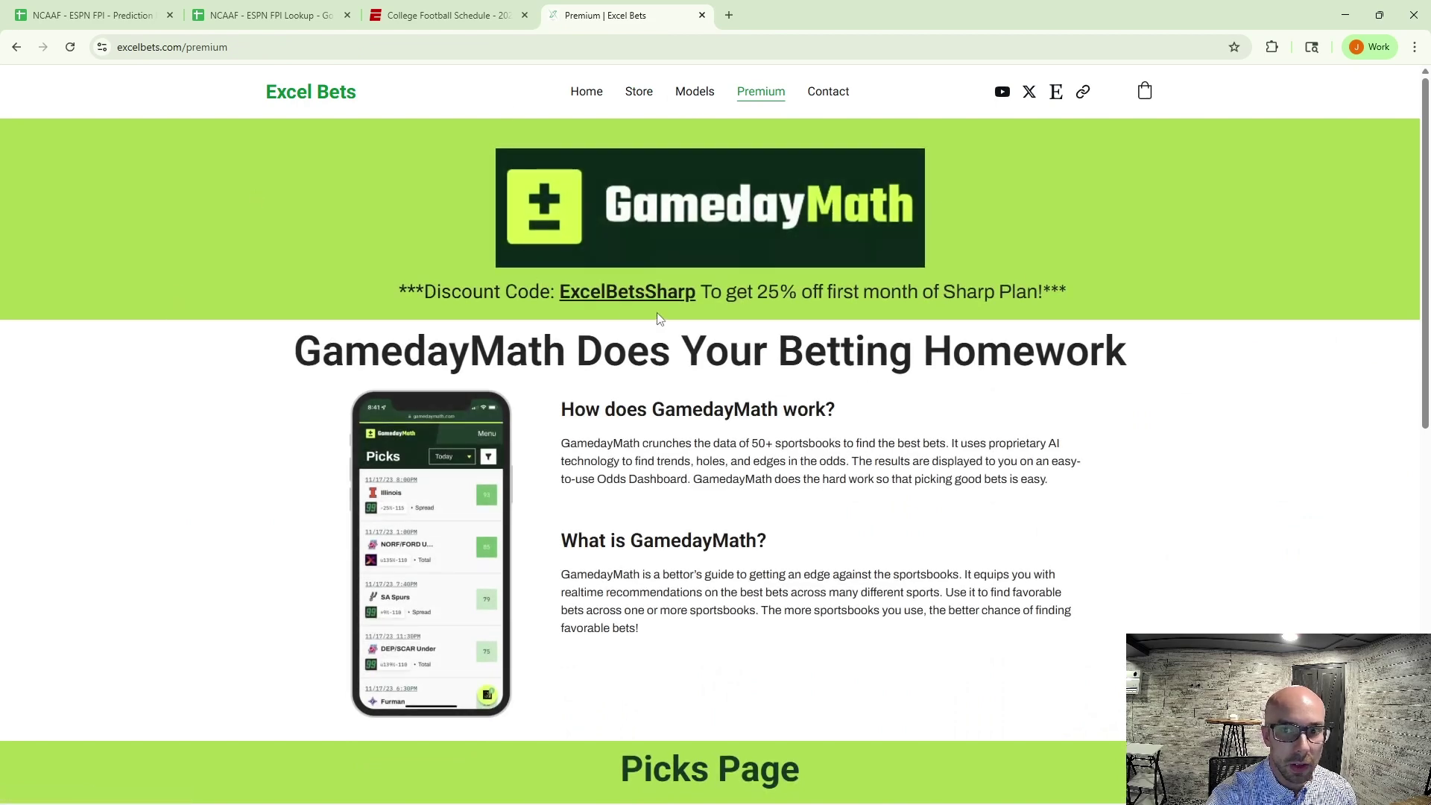
scroll(658, 318, "down", 5)
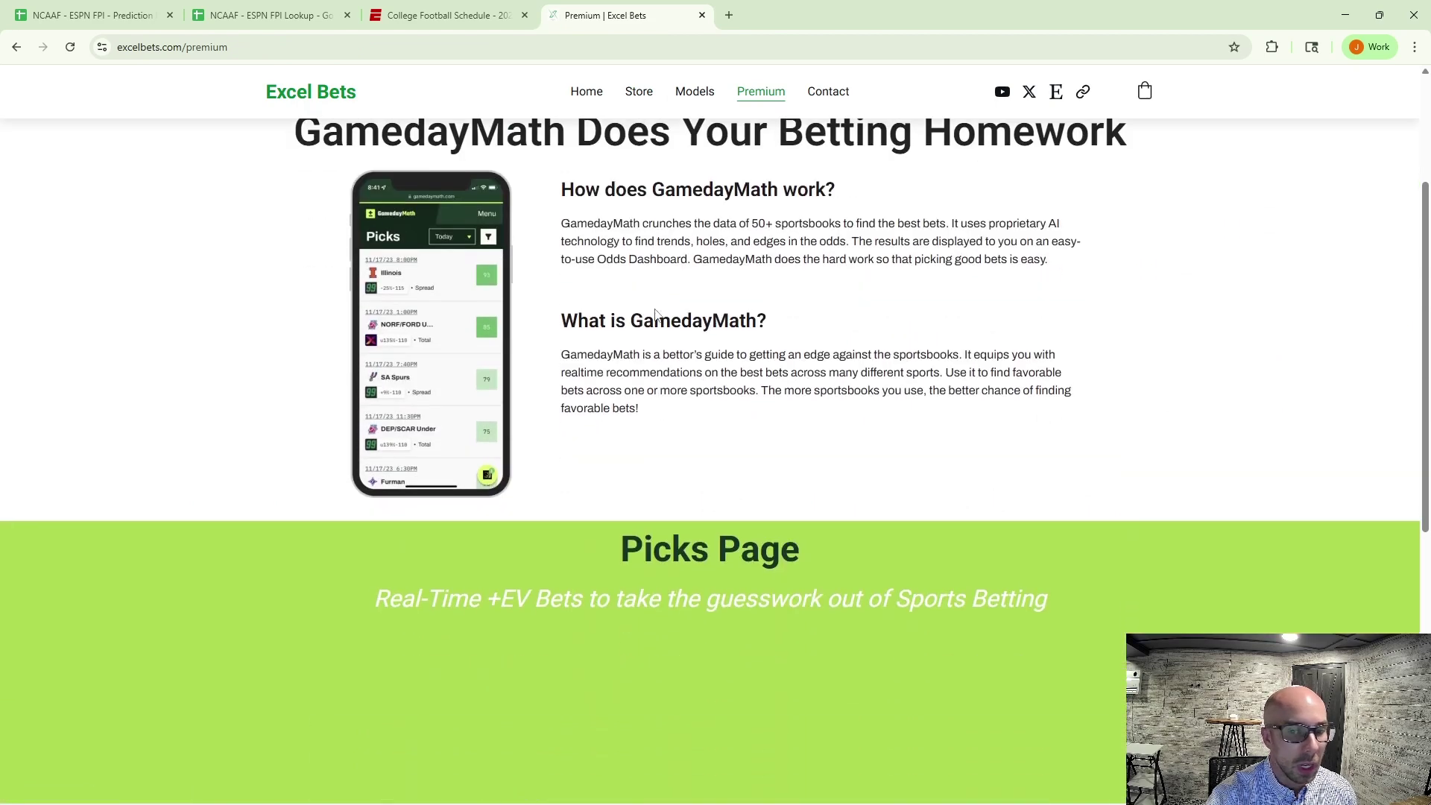
scroll(656, 315, "up", 3)
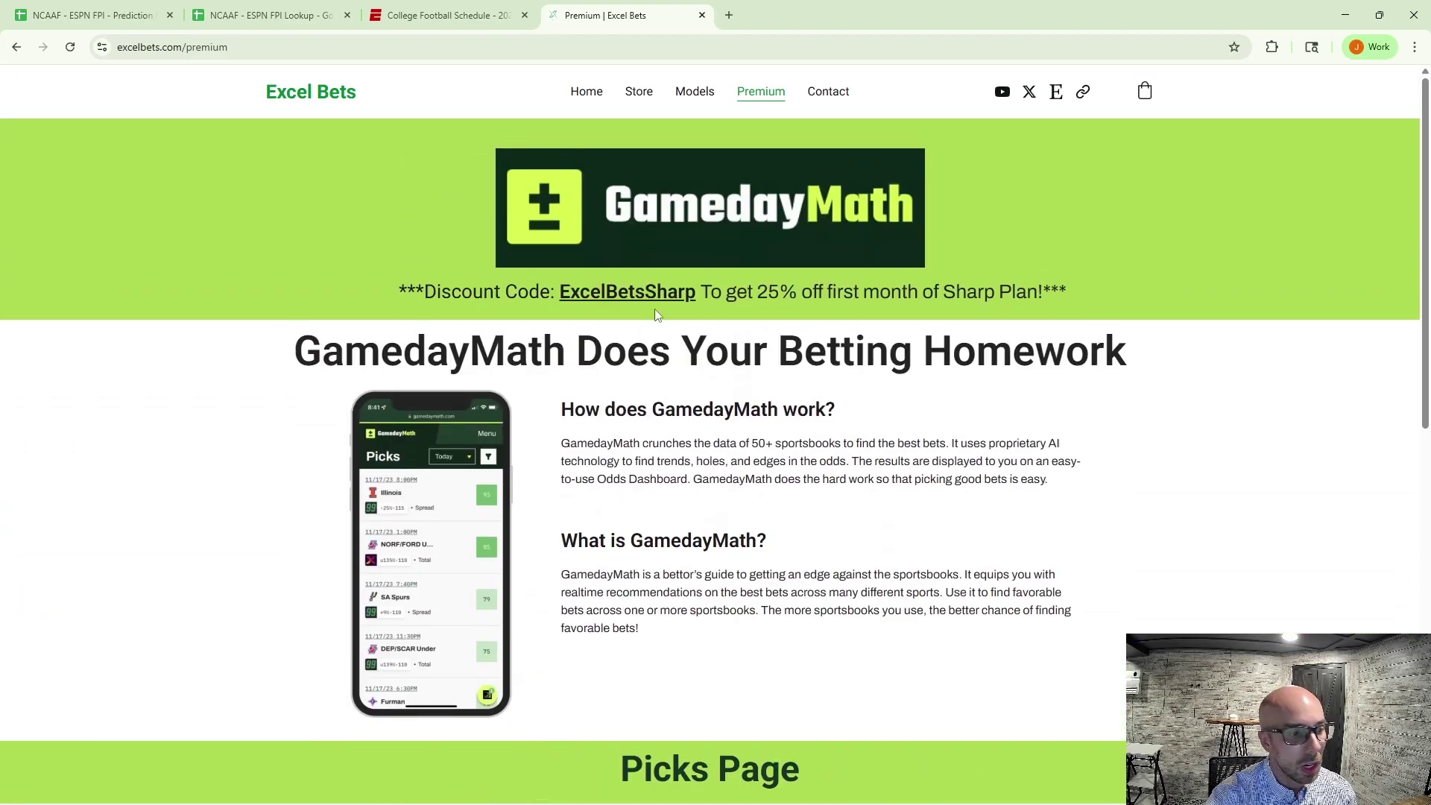